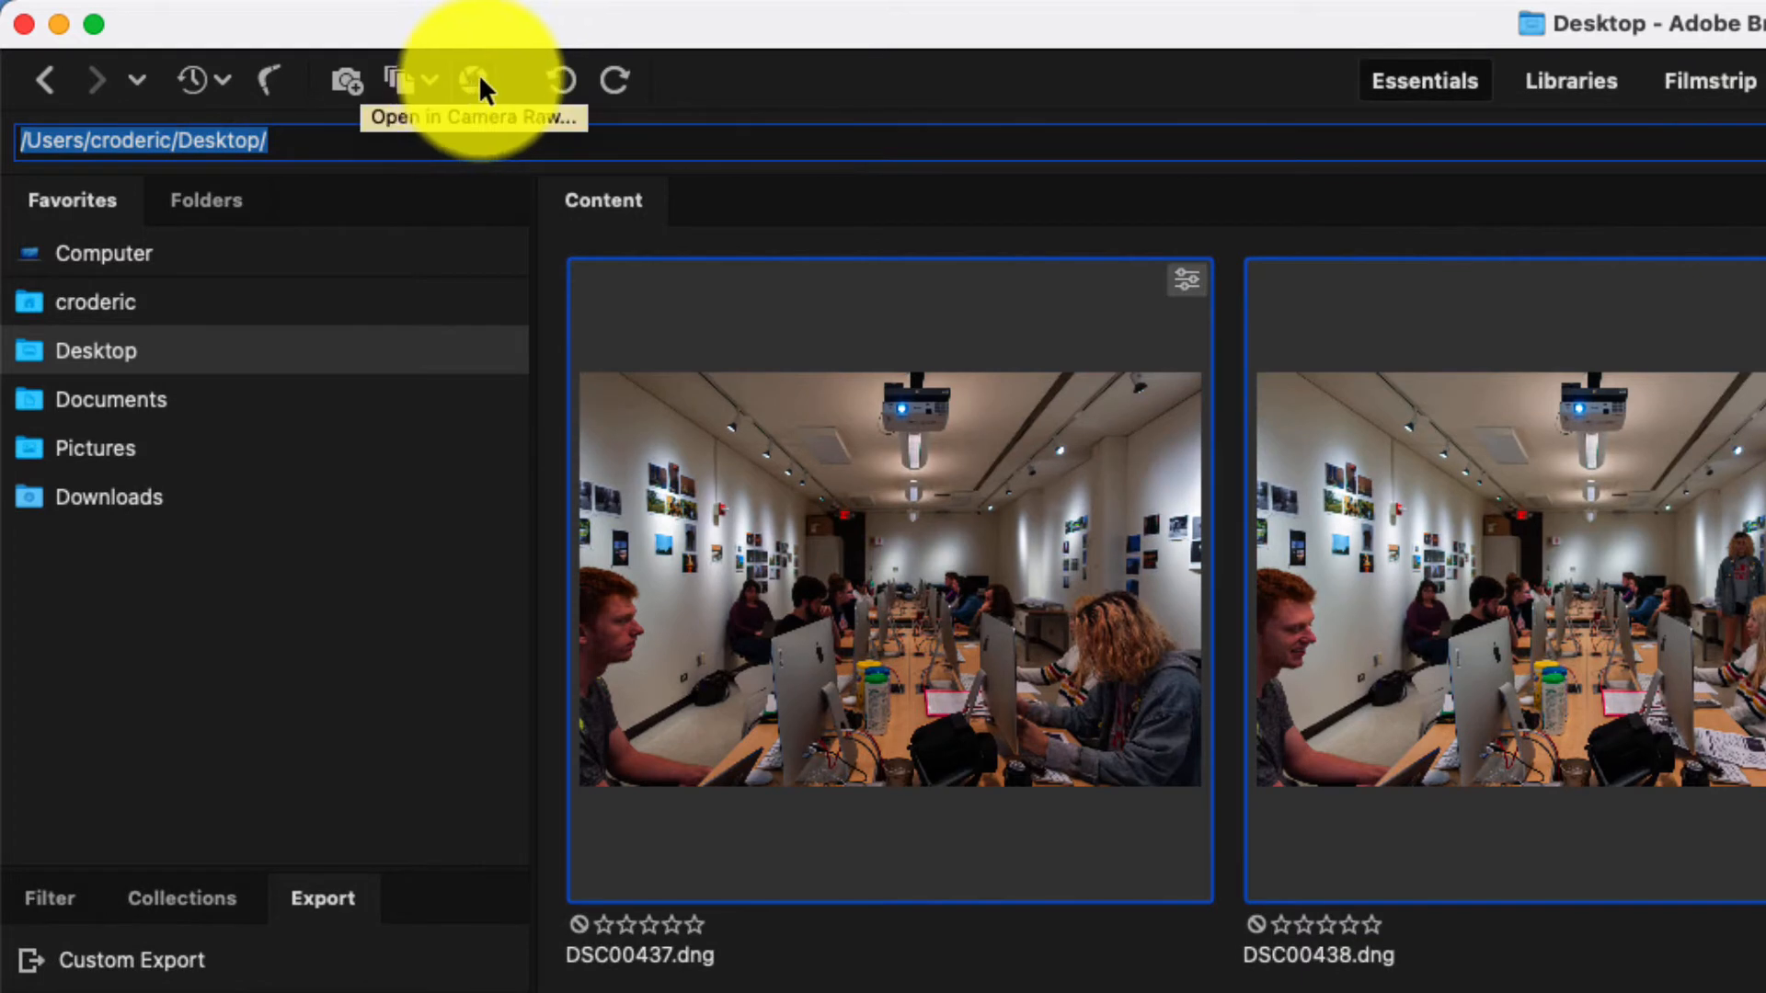
Open the three selected DNG photos in Camera Raw and compare DSC00437, DSC00438 and DSC00439 one after another.
click(473, 80)
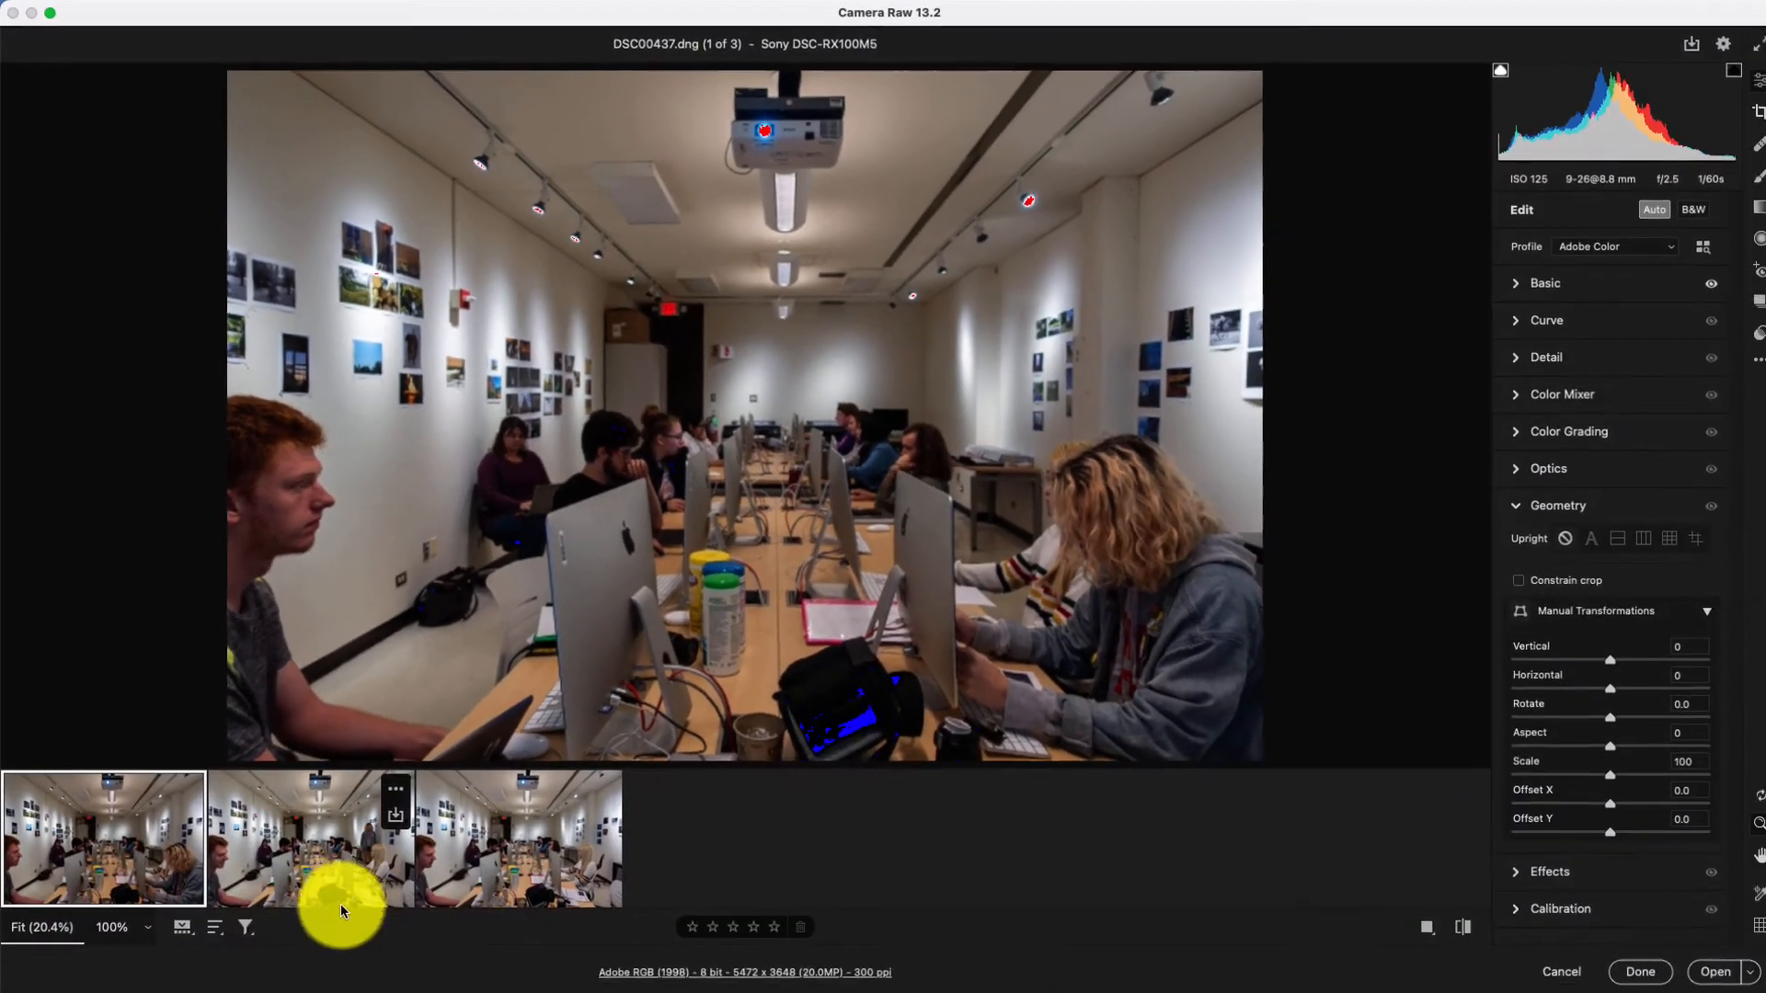
key(super+a)
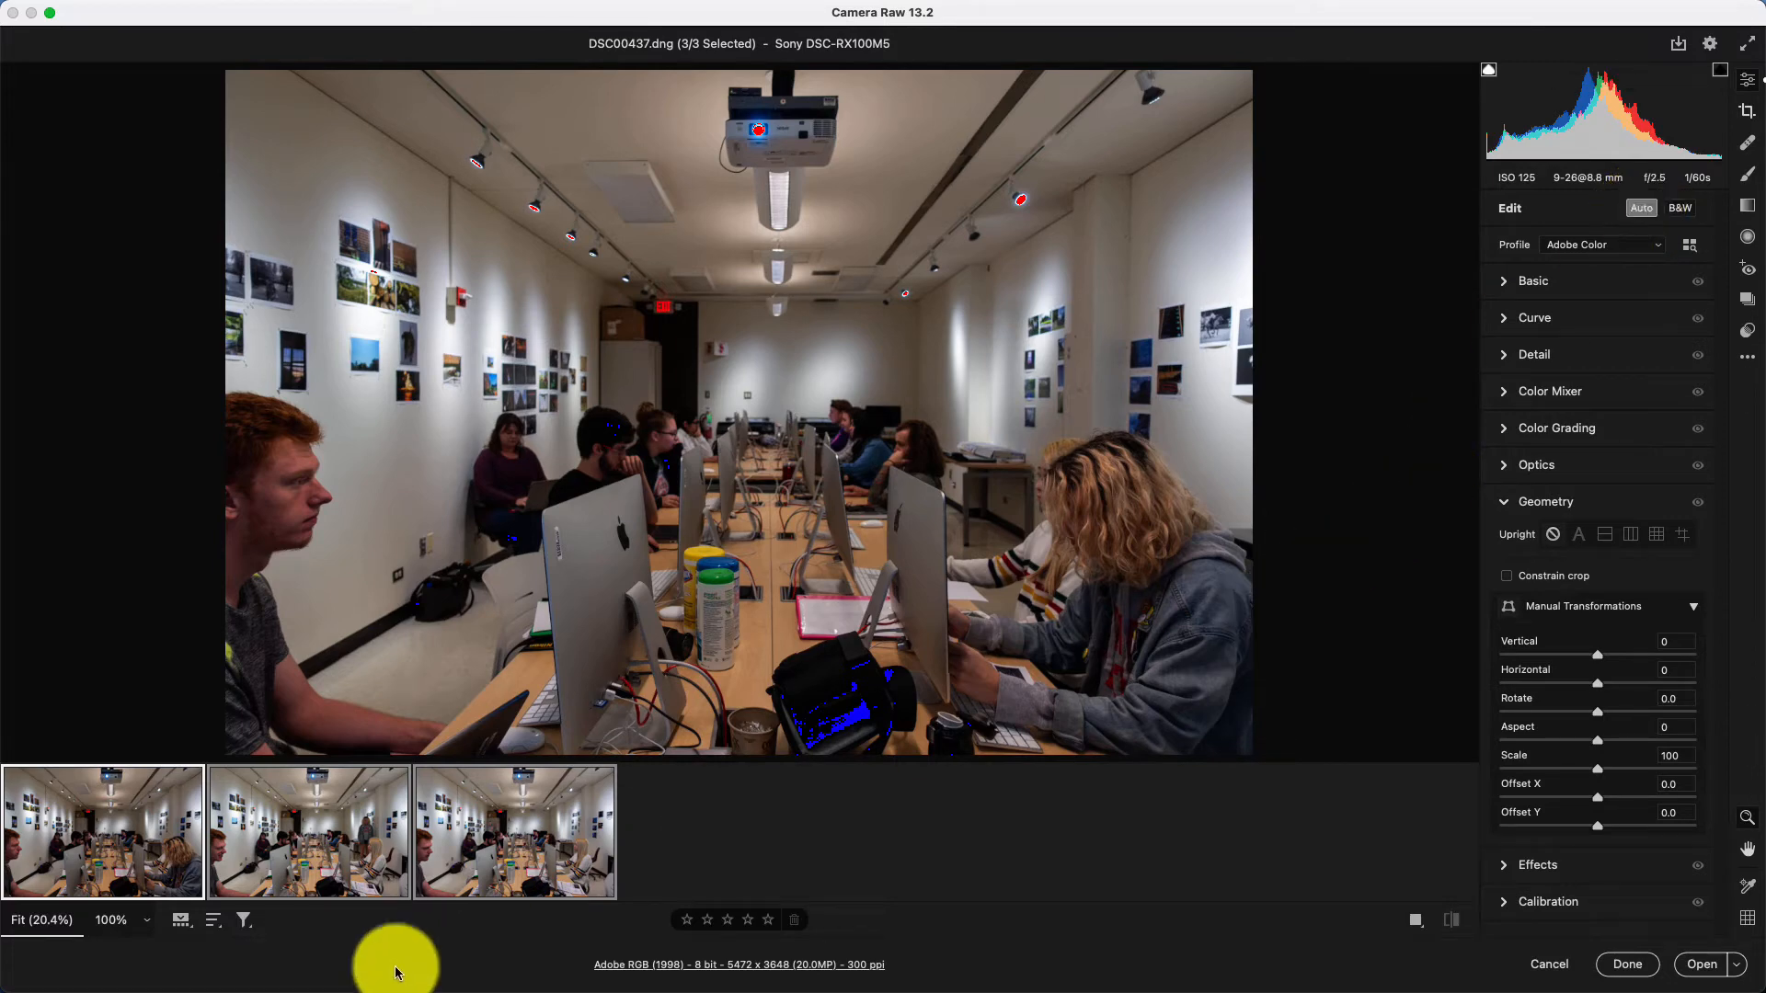
click(414, 841)
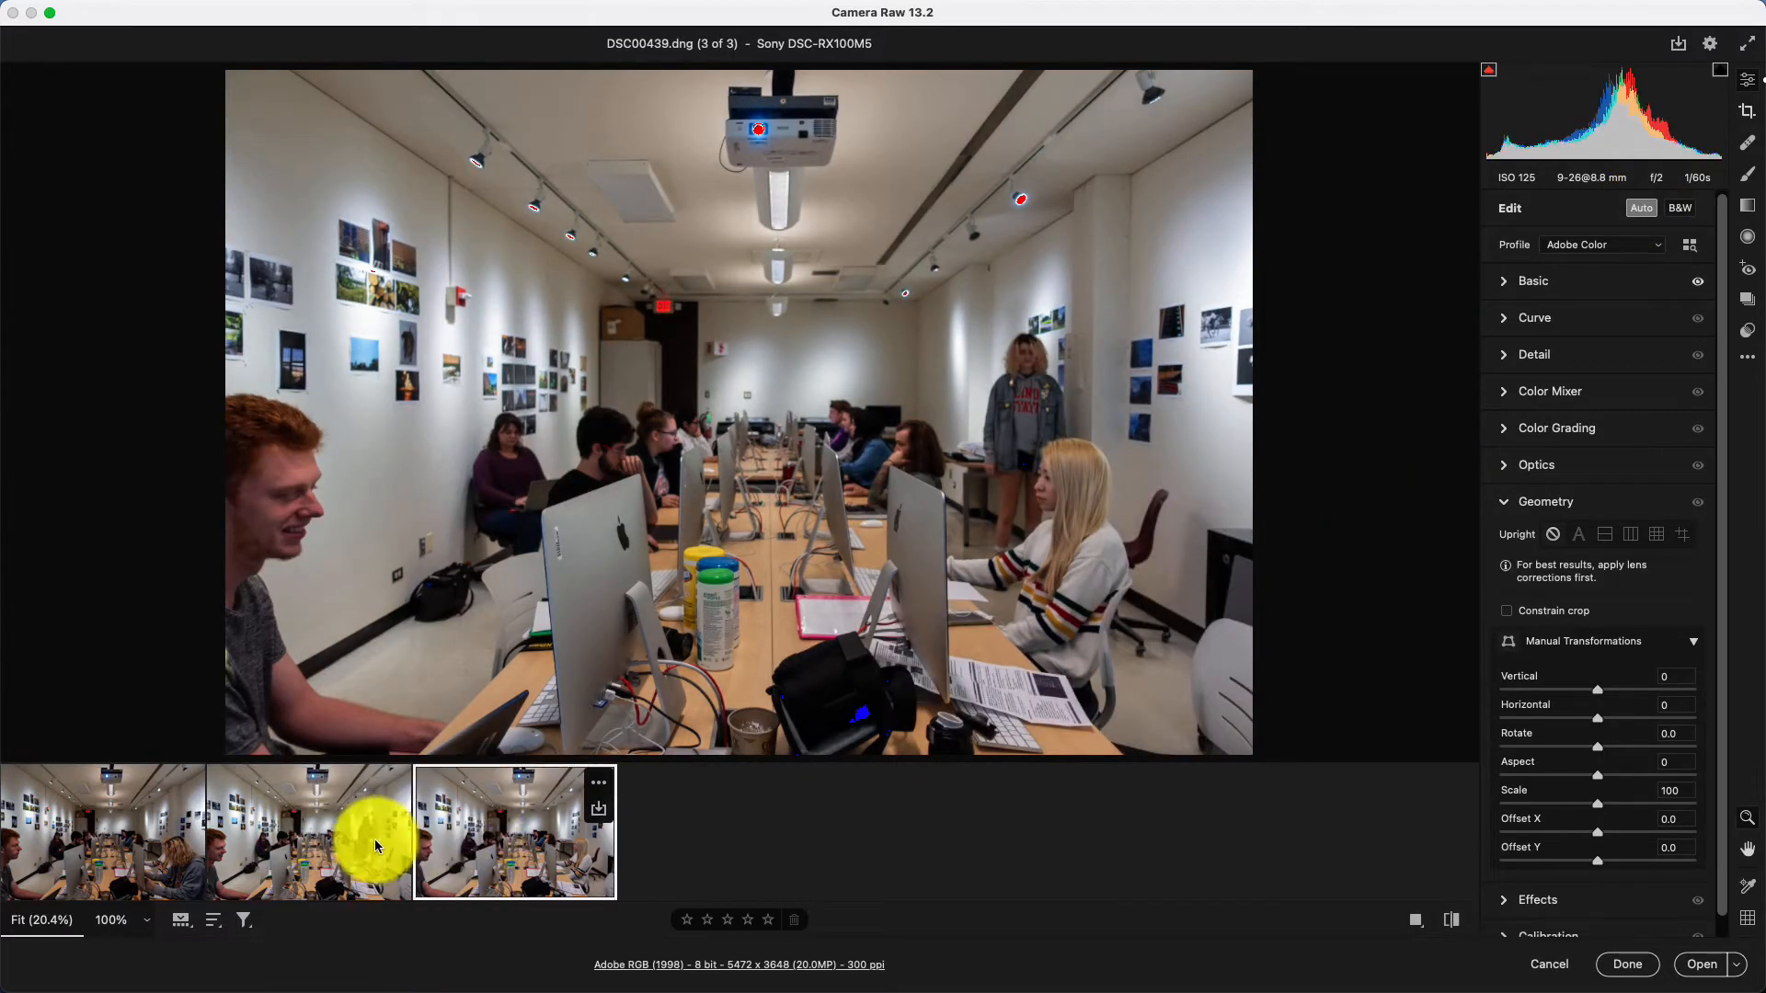
click(108, 842)
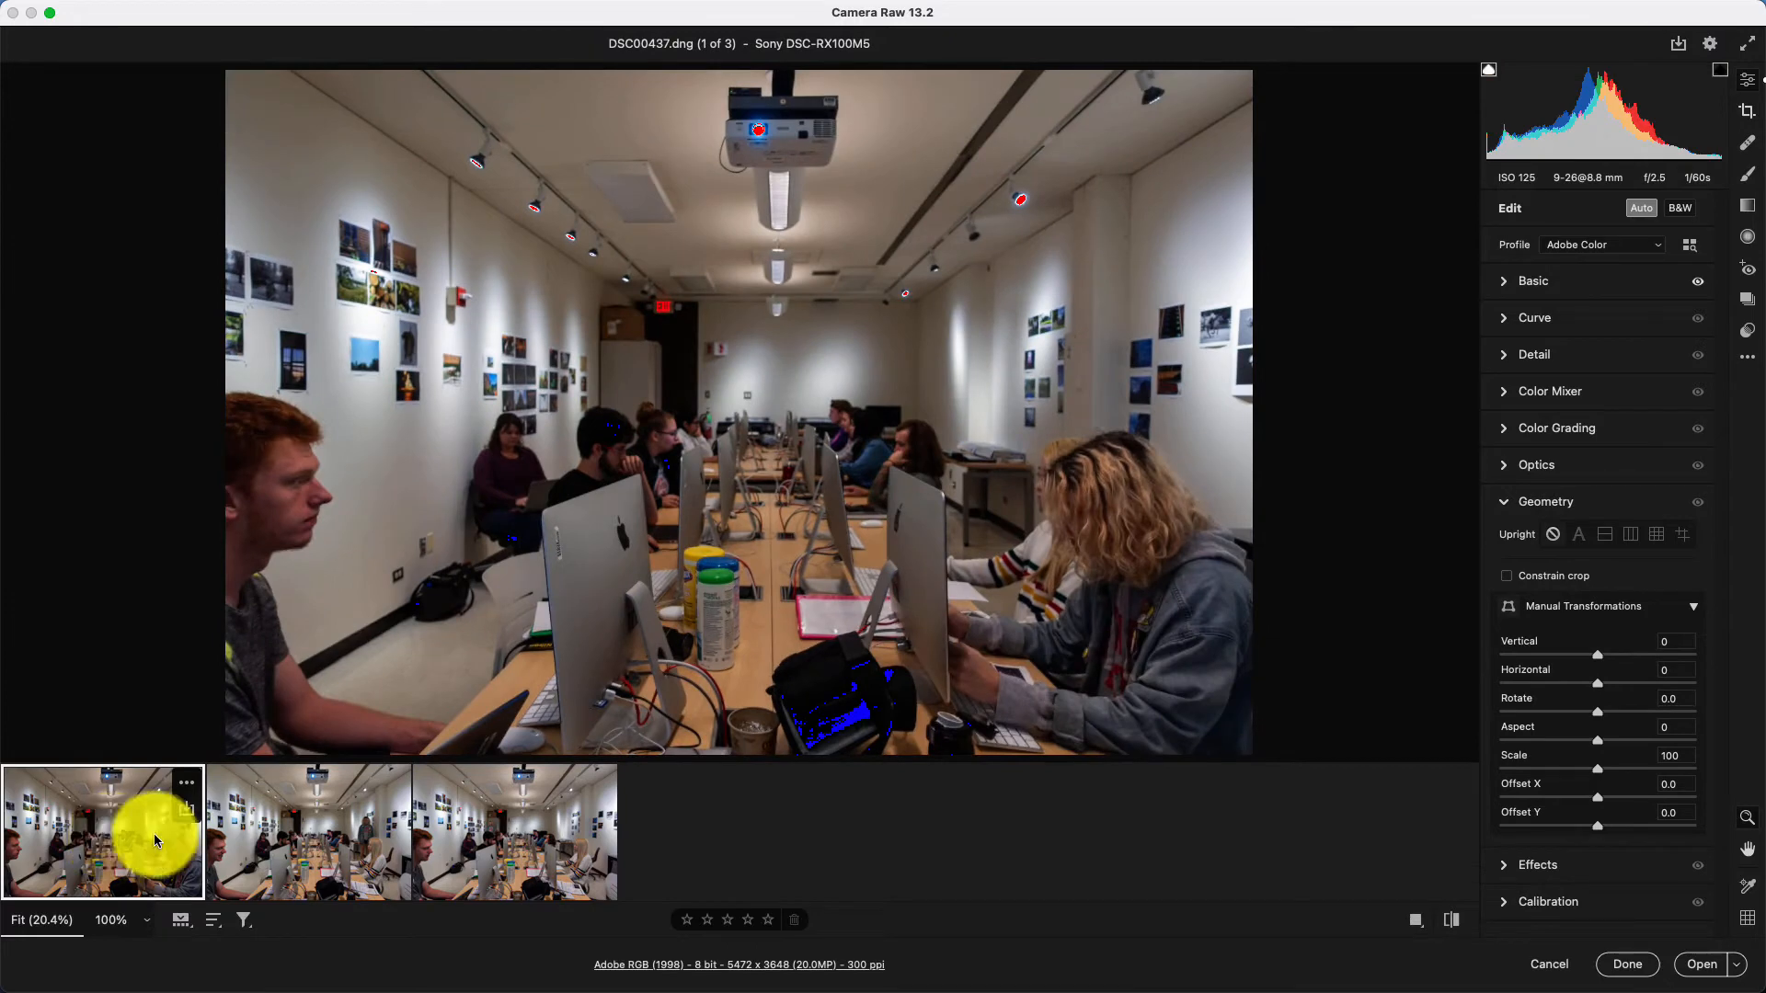
click(335, 836)
click(487, 835)
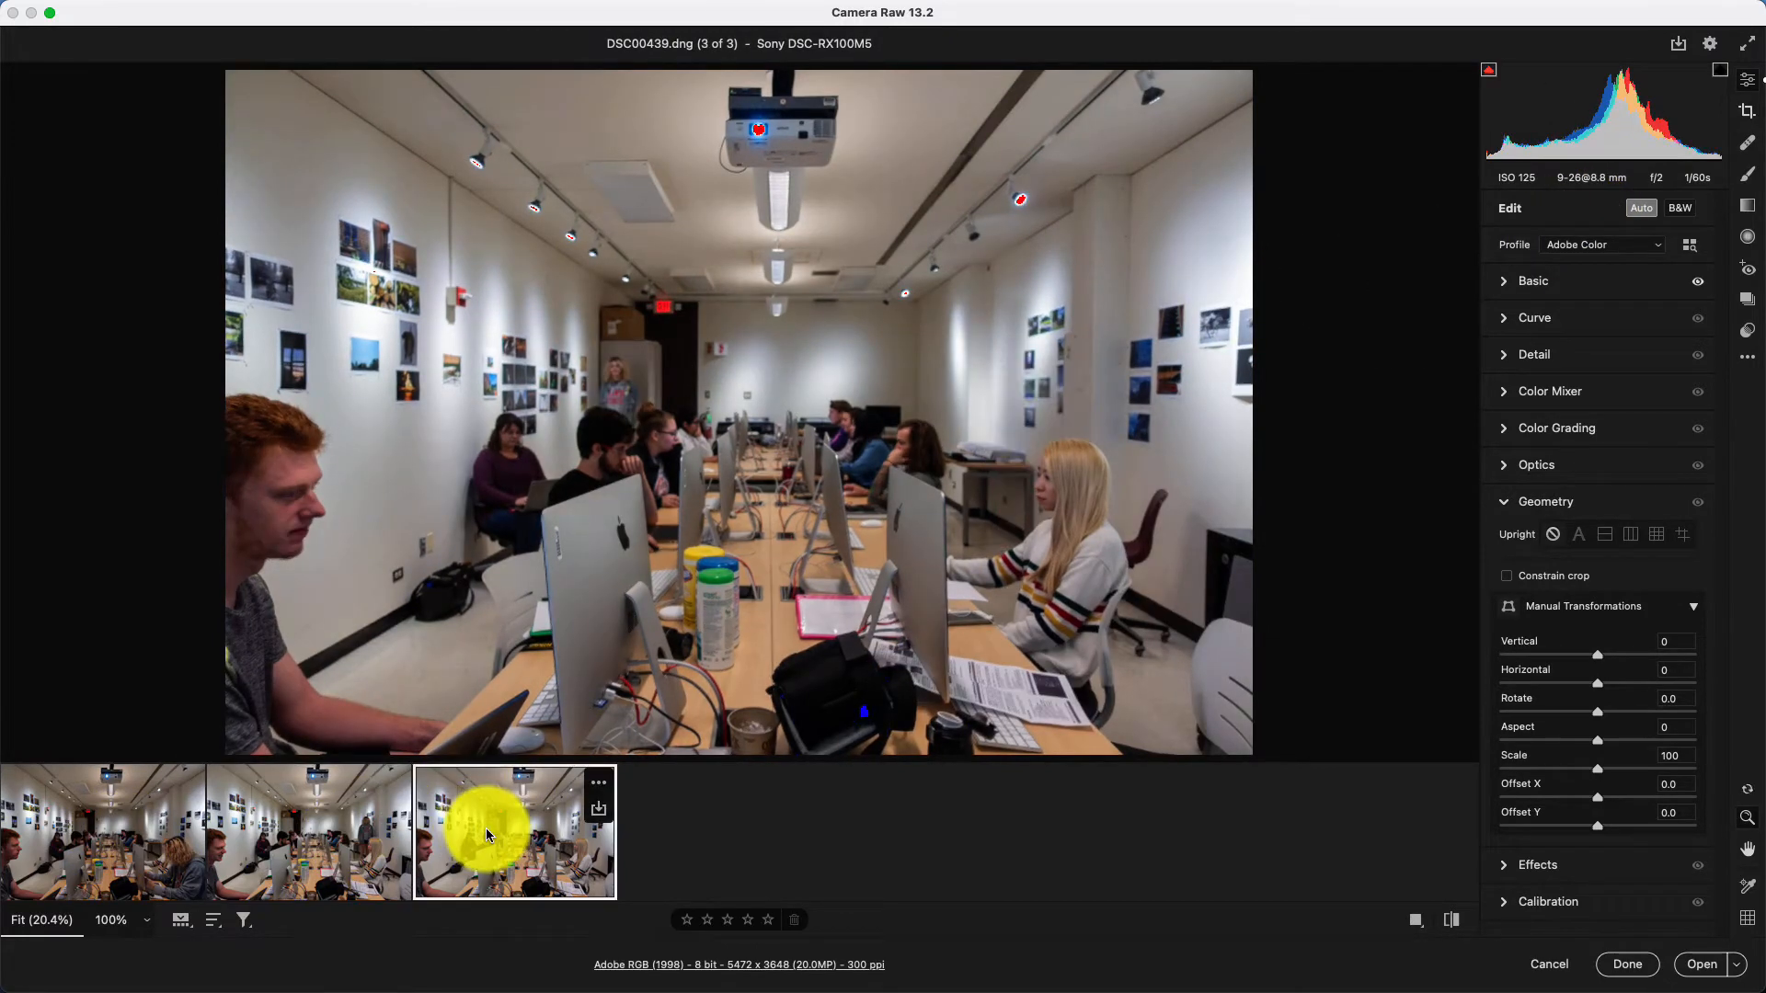
click(316, 834)
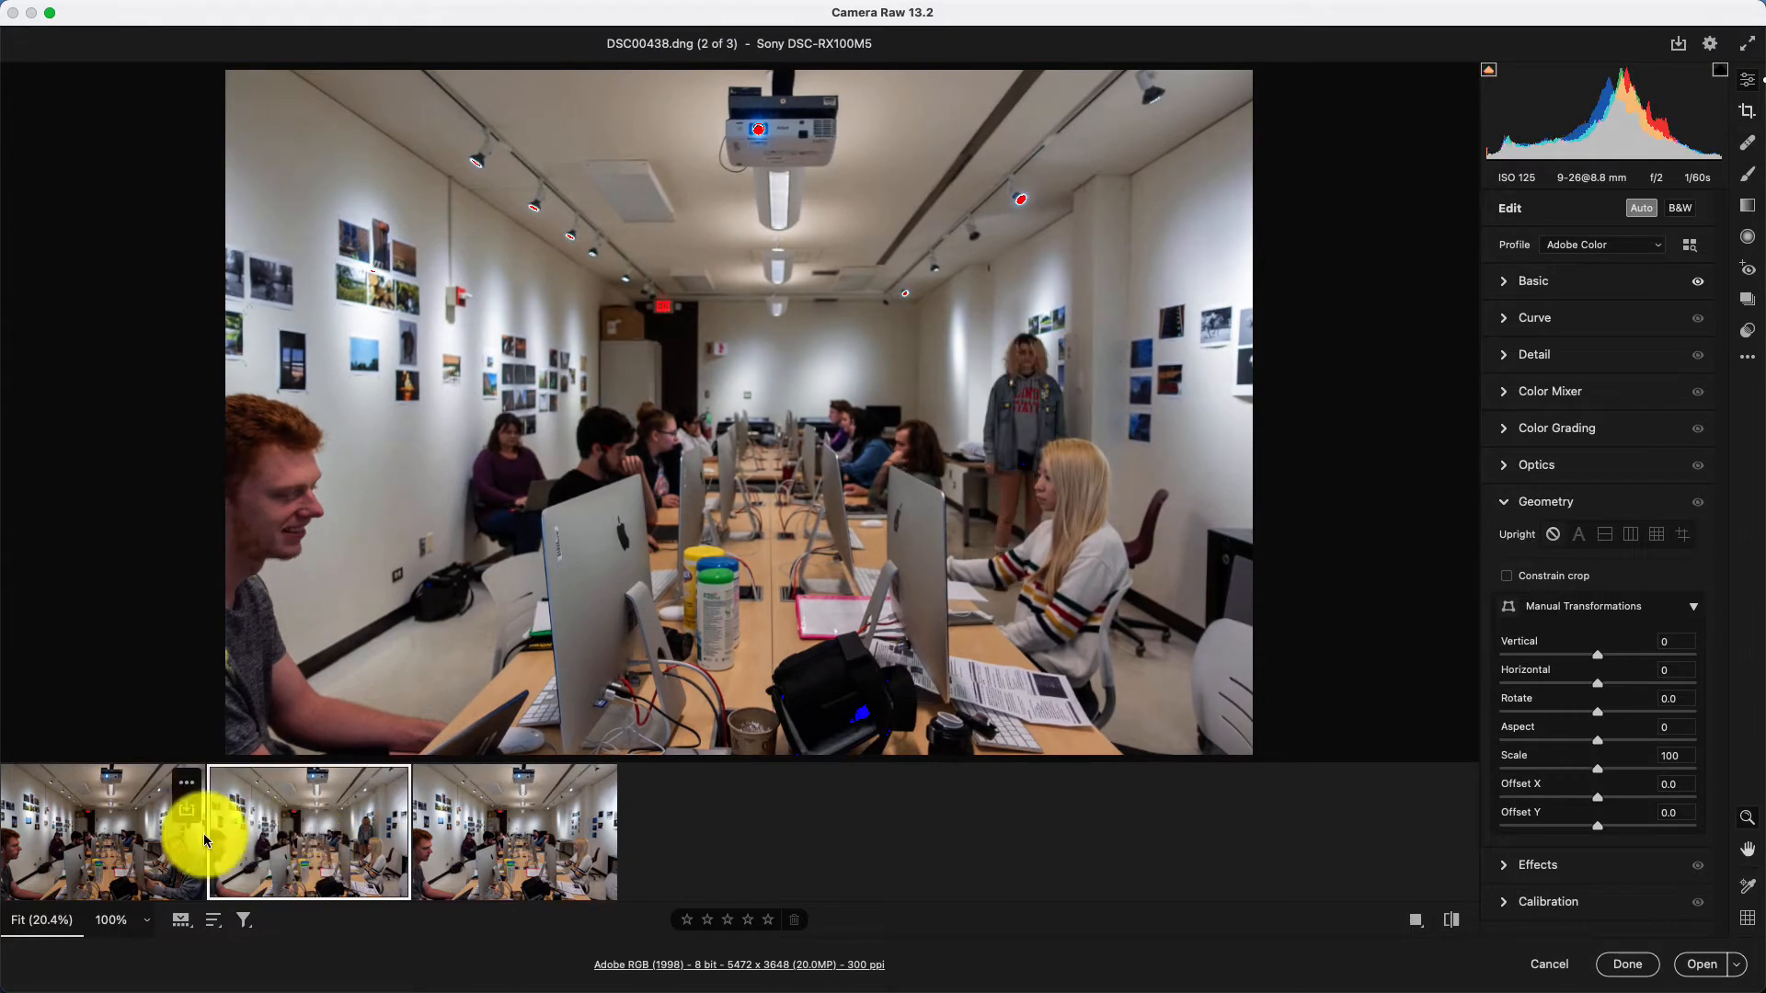
Set the exposure of DSC00437.dng to +0.45 and compare its brightness with the other photos.
click(129, 837)
click(1641, 210)
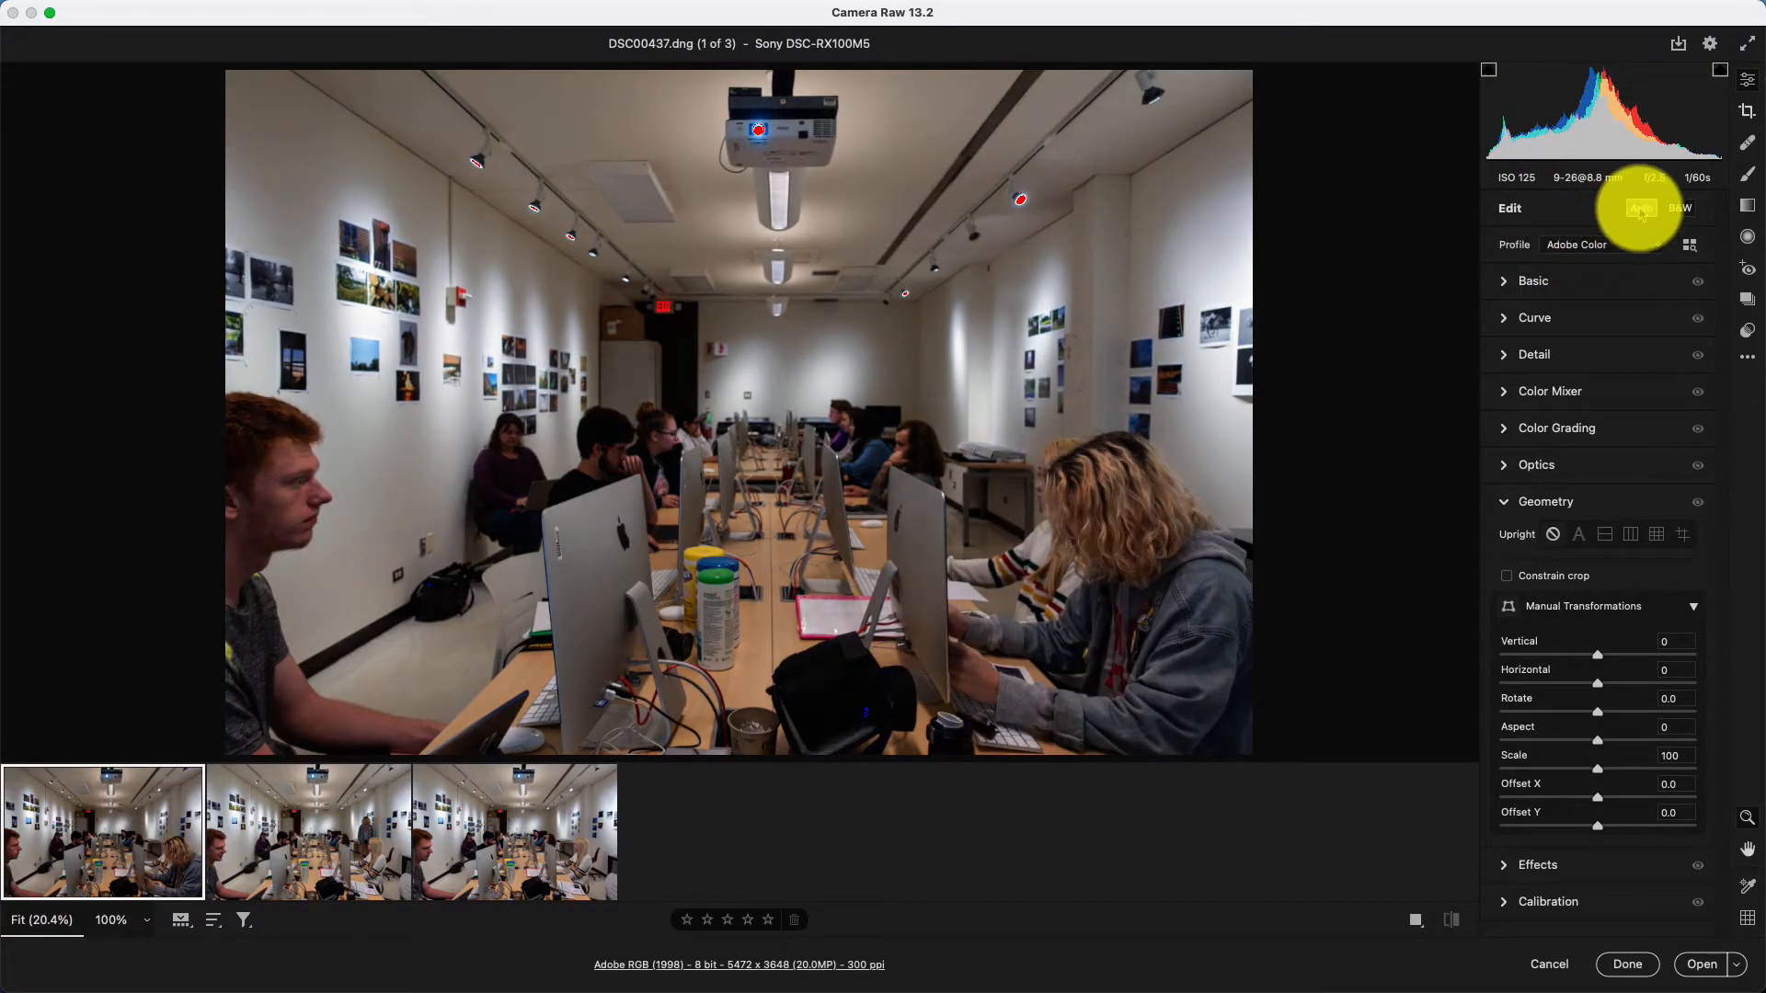
click(1503, 281)
drag(1570, 422, 1609, 436)
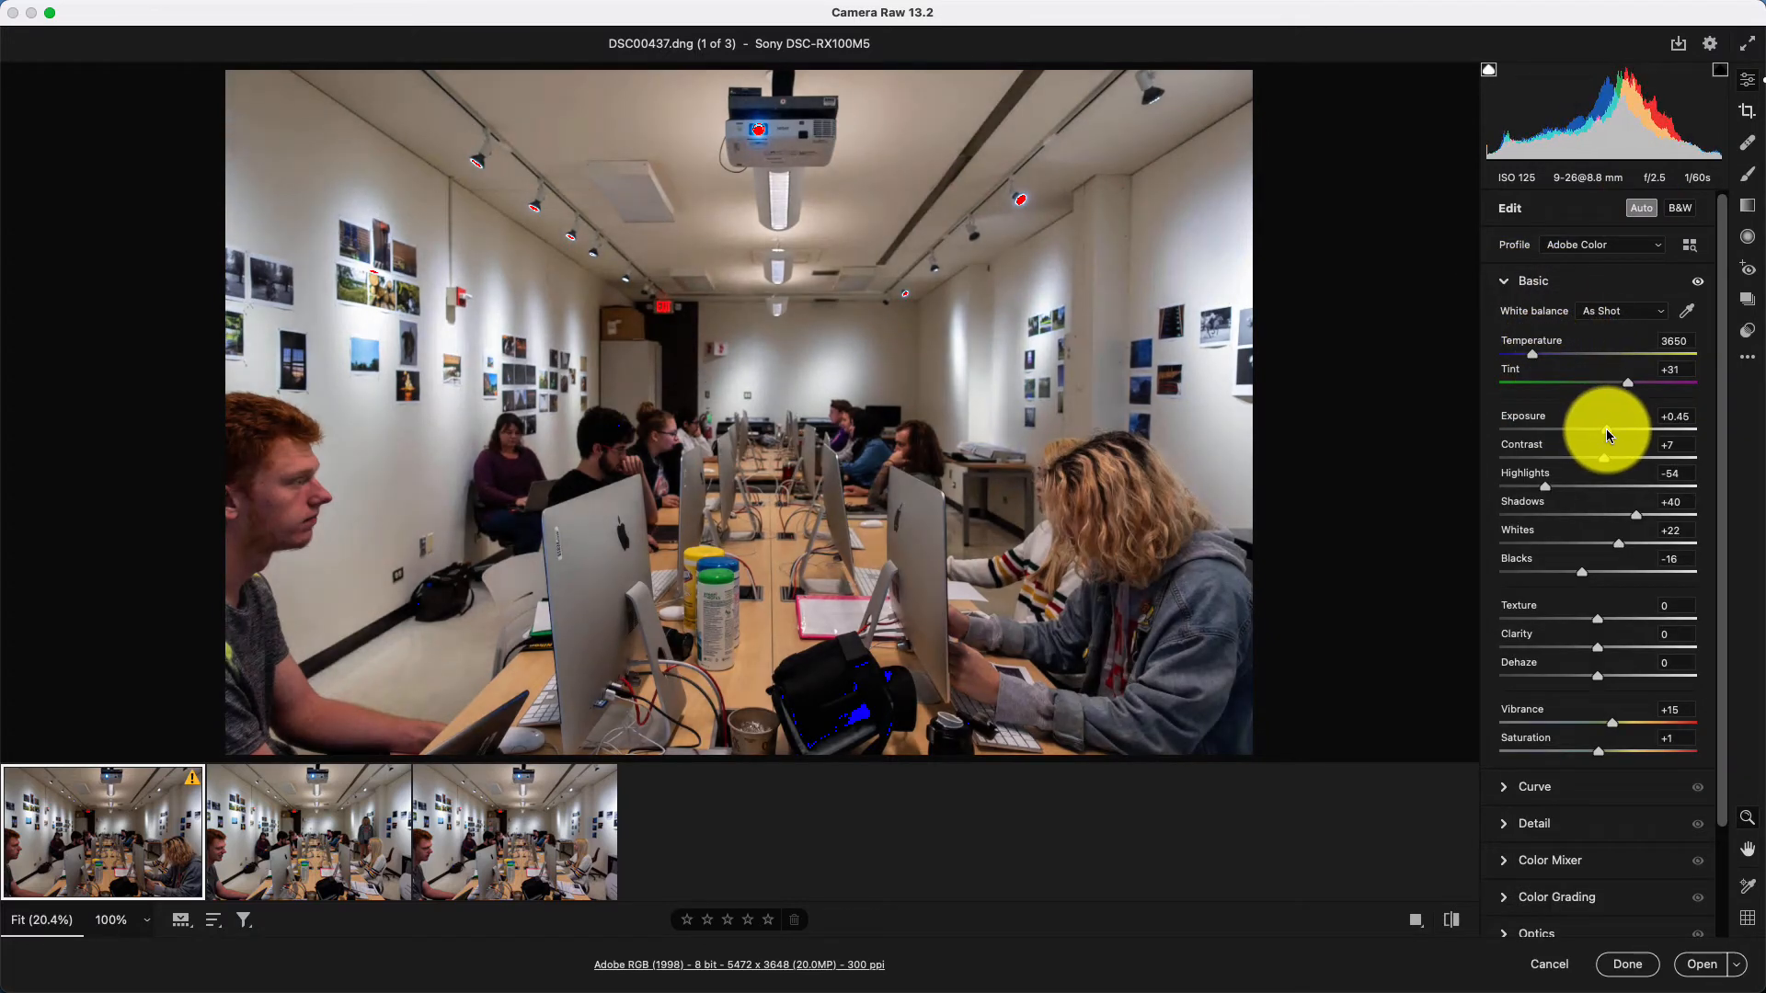
click(446, 839)
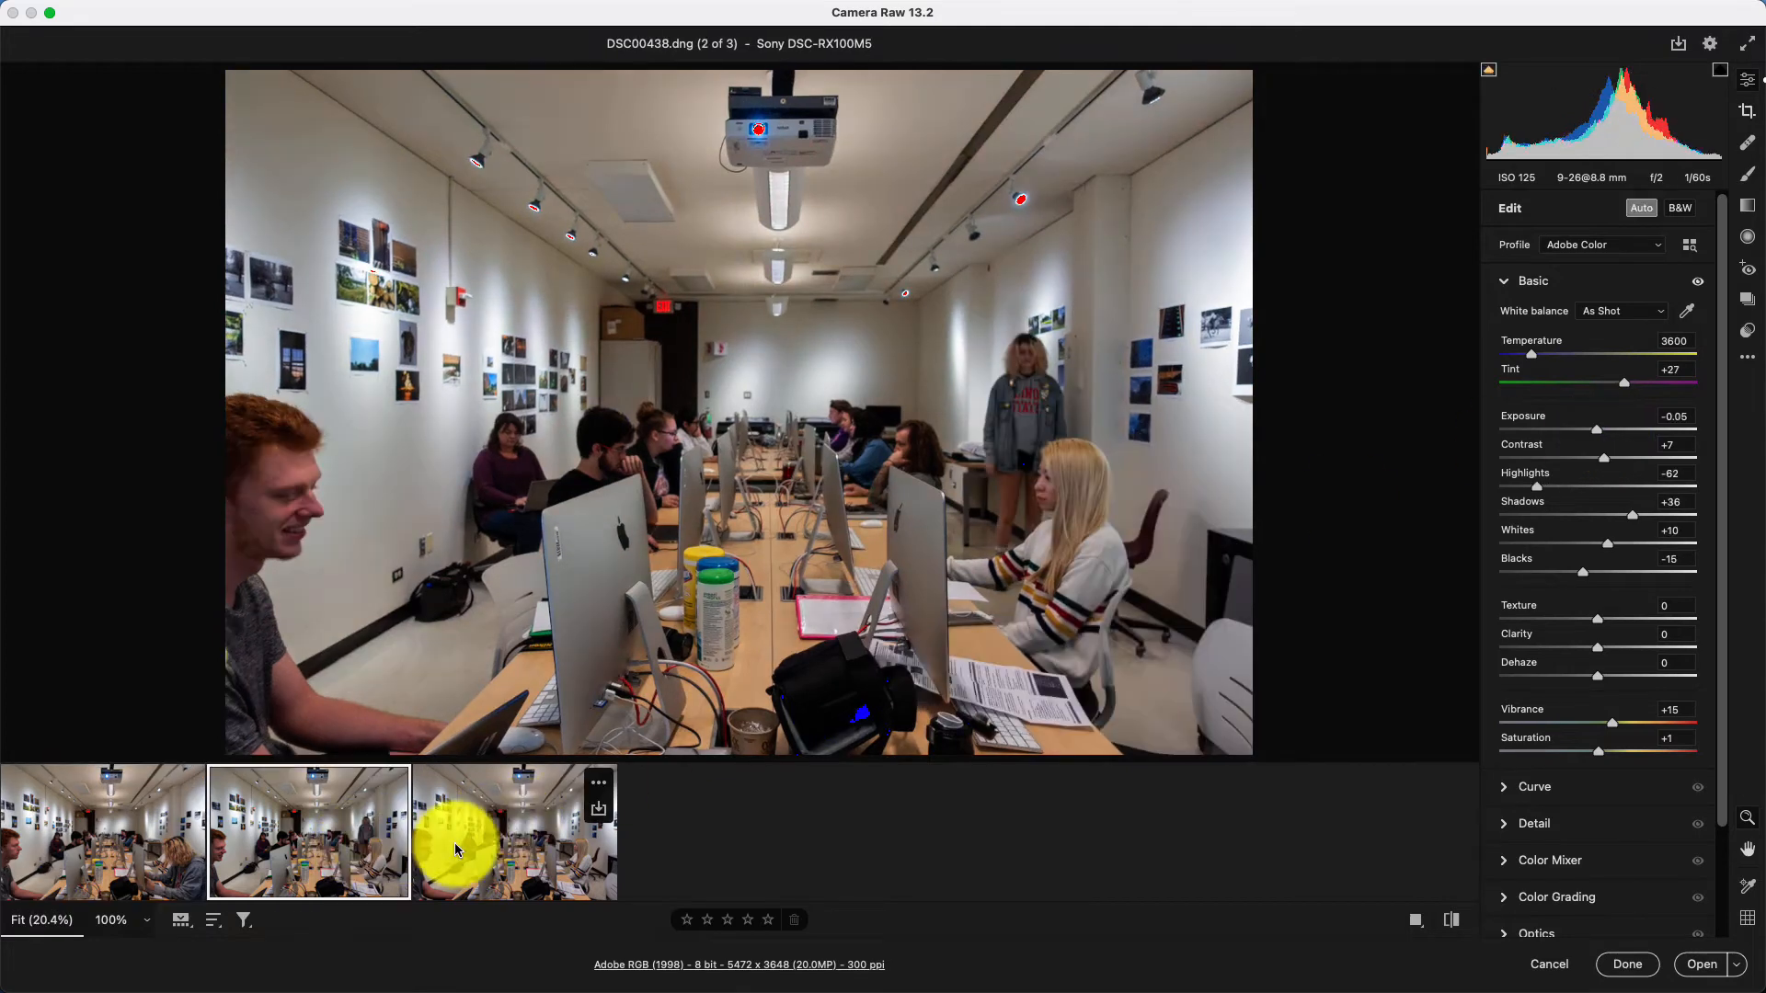
click(138, 836)
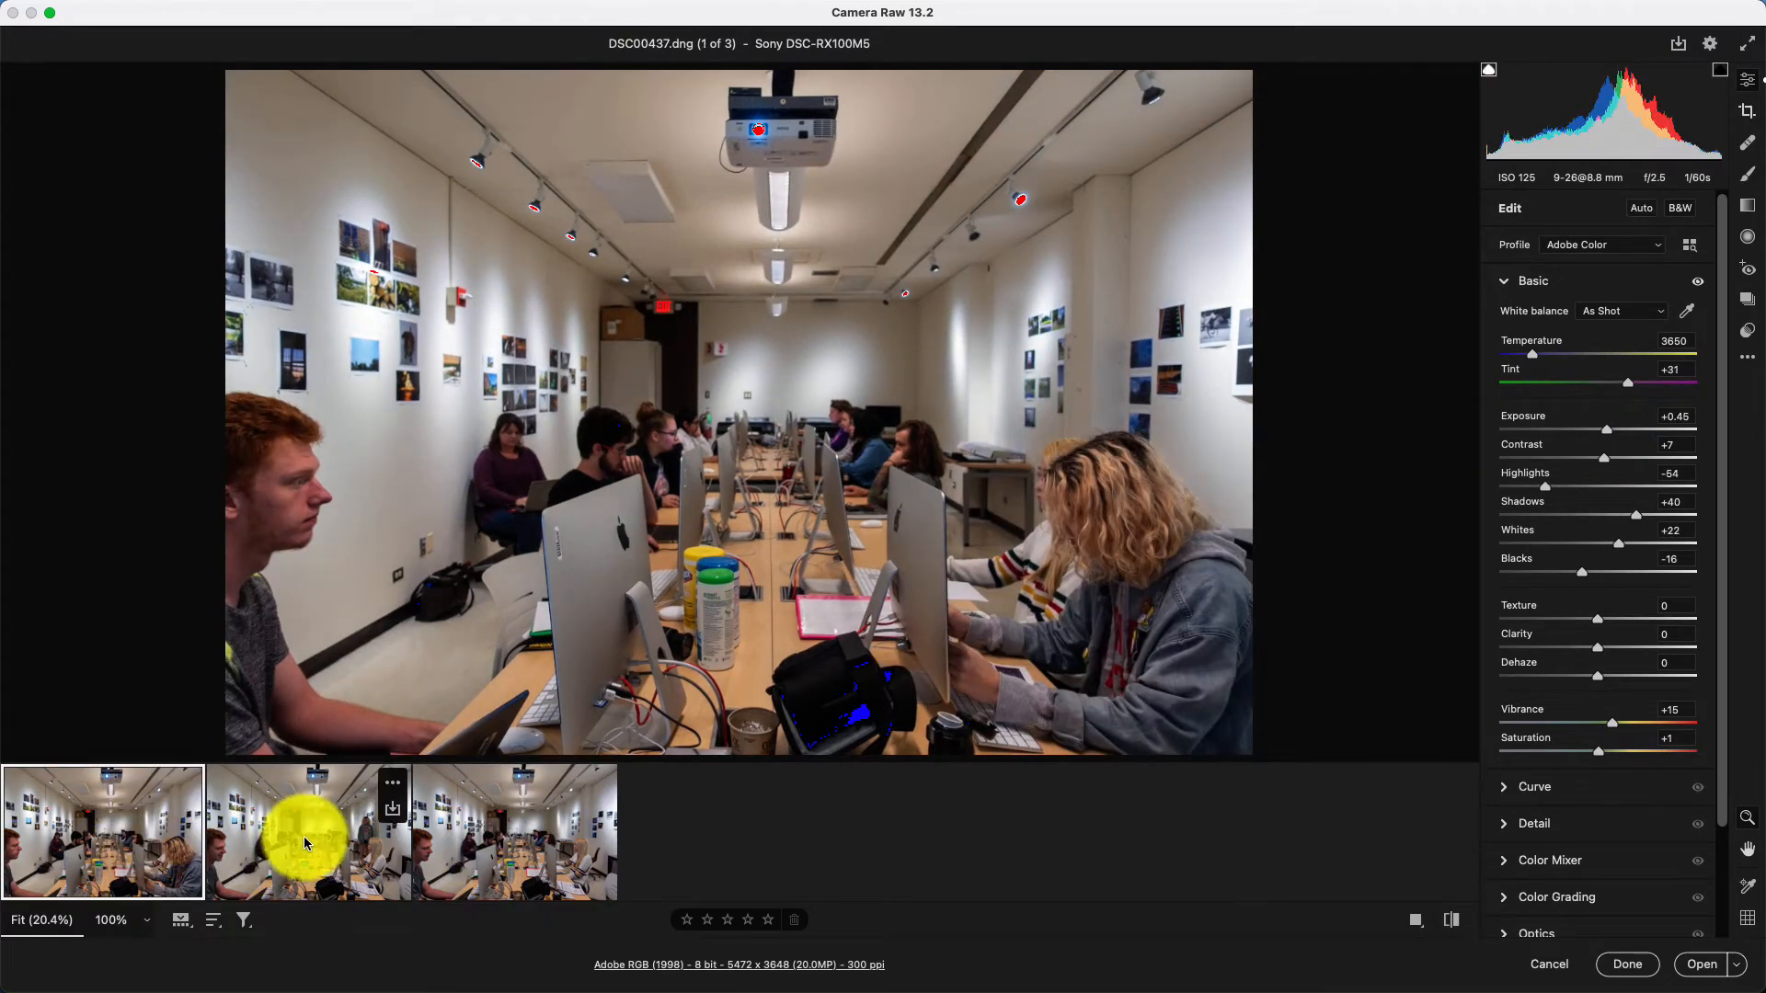
click(391, 844)
Select all three photos in Camera Raw and open them in Photoshop.
click(96, 845)
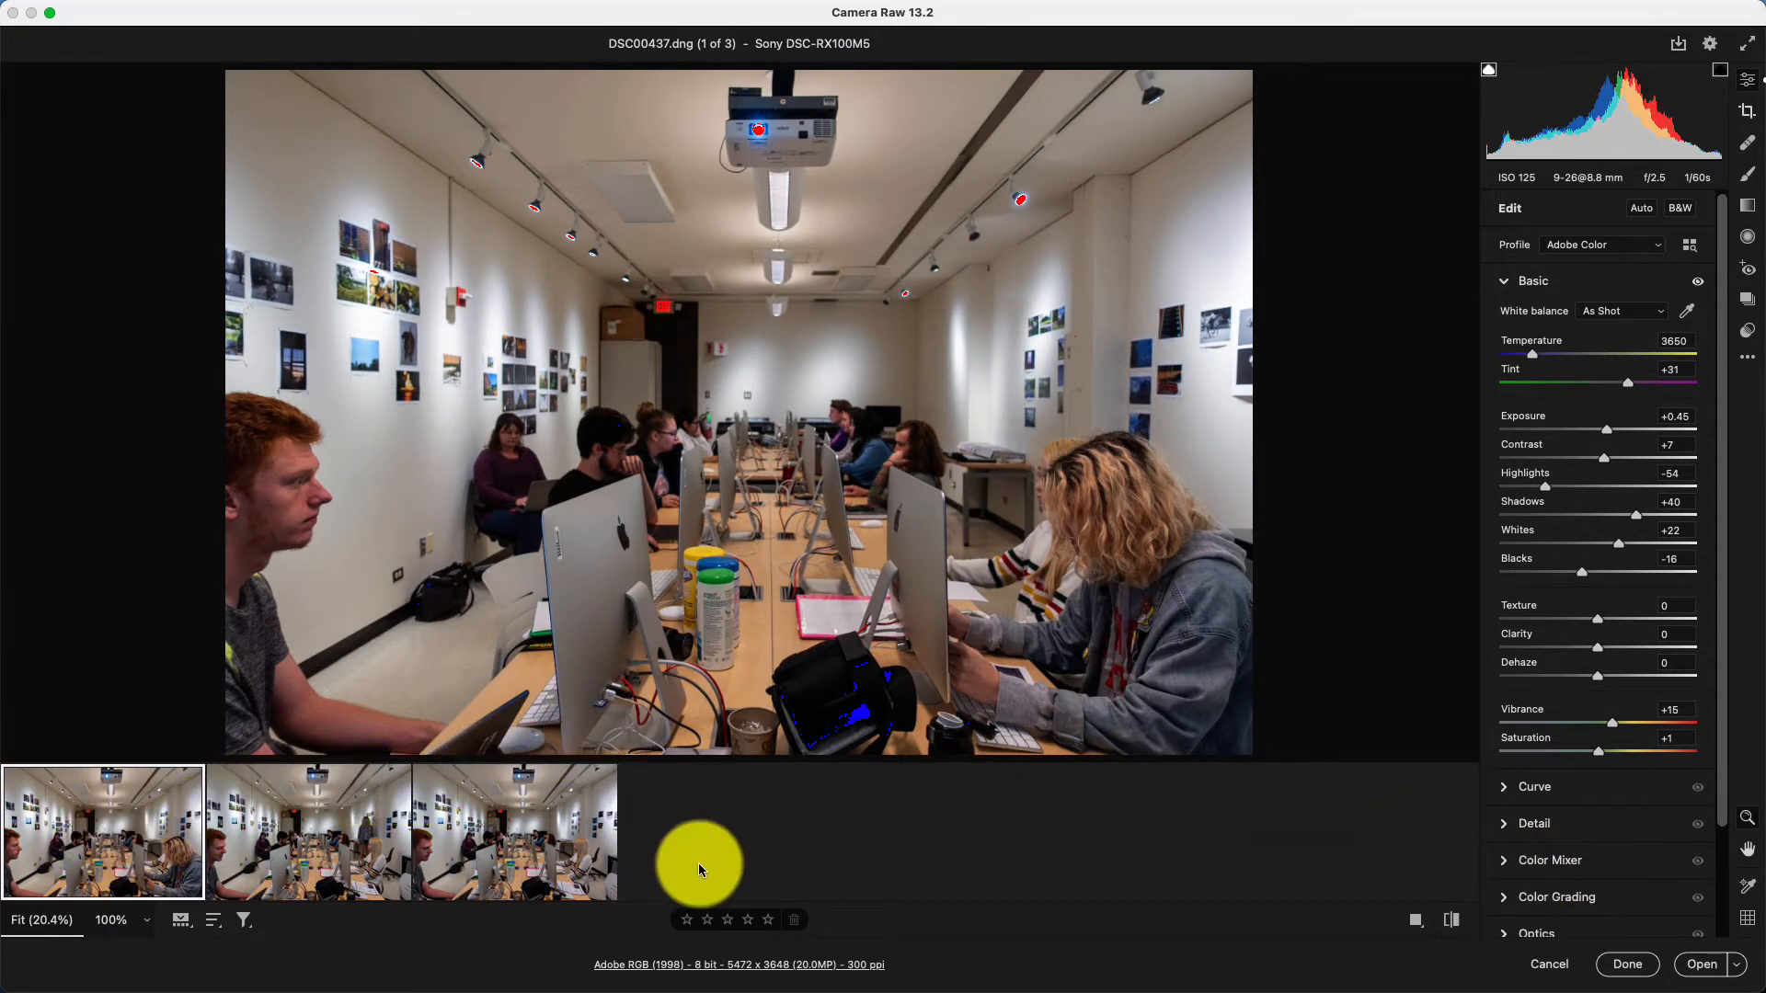
key(super+a)
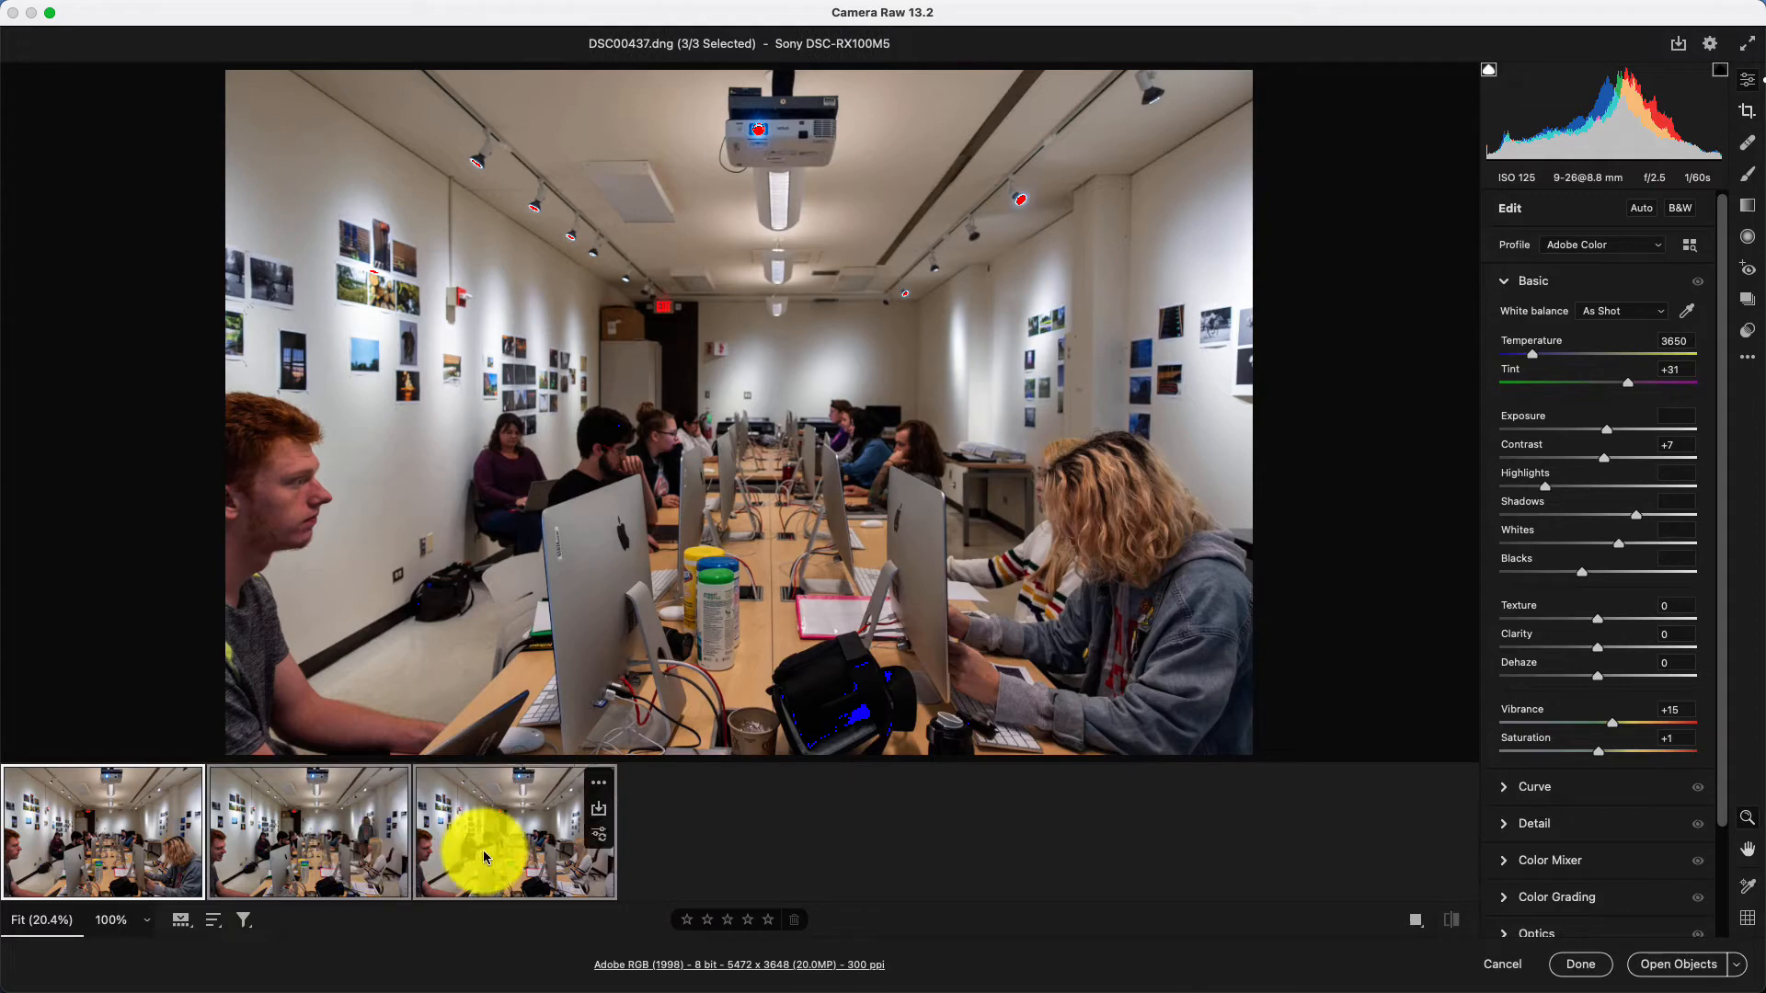
click(1691, 966)
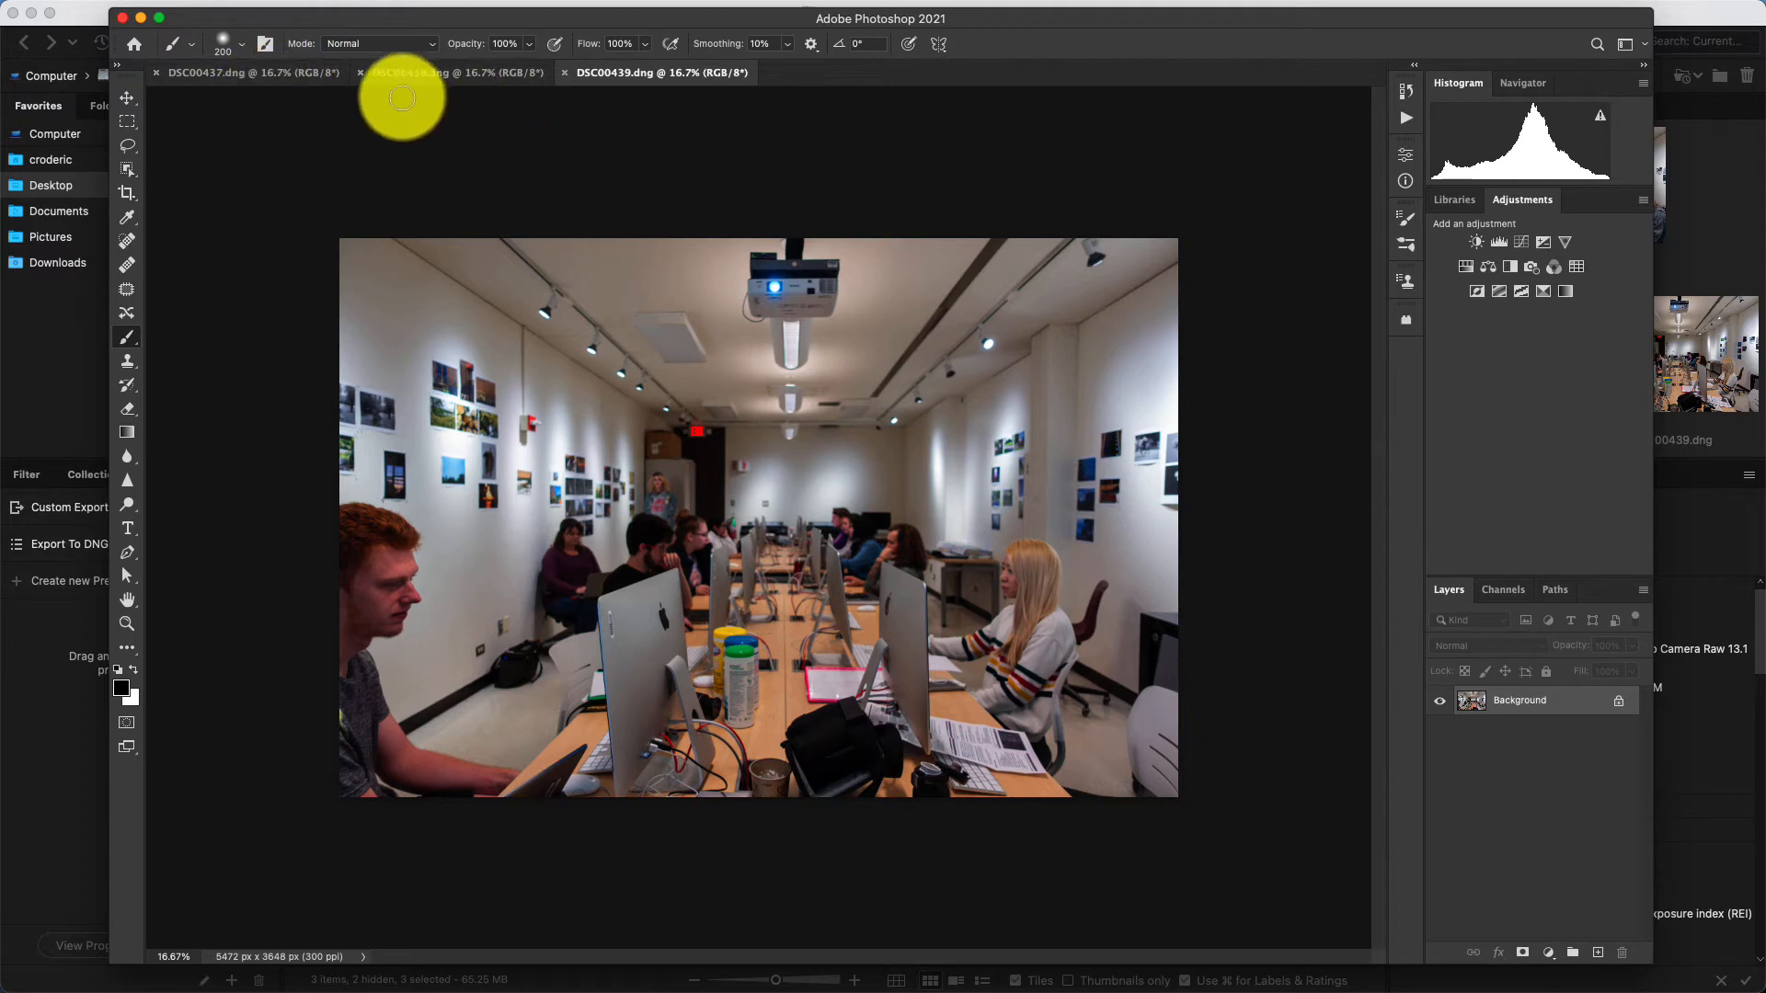
Compare the people's positions across the open documents DSC00437, DSC00438 and DSC00439.
click(432, 72)
click(253, 74)
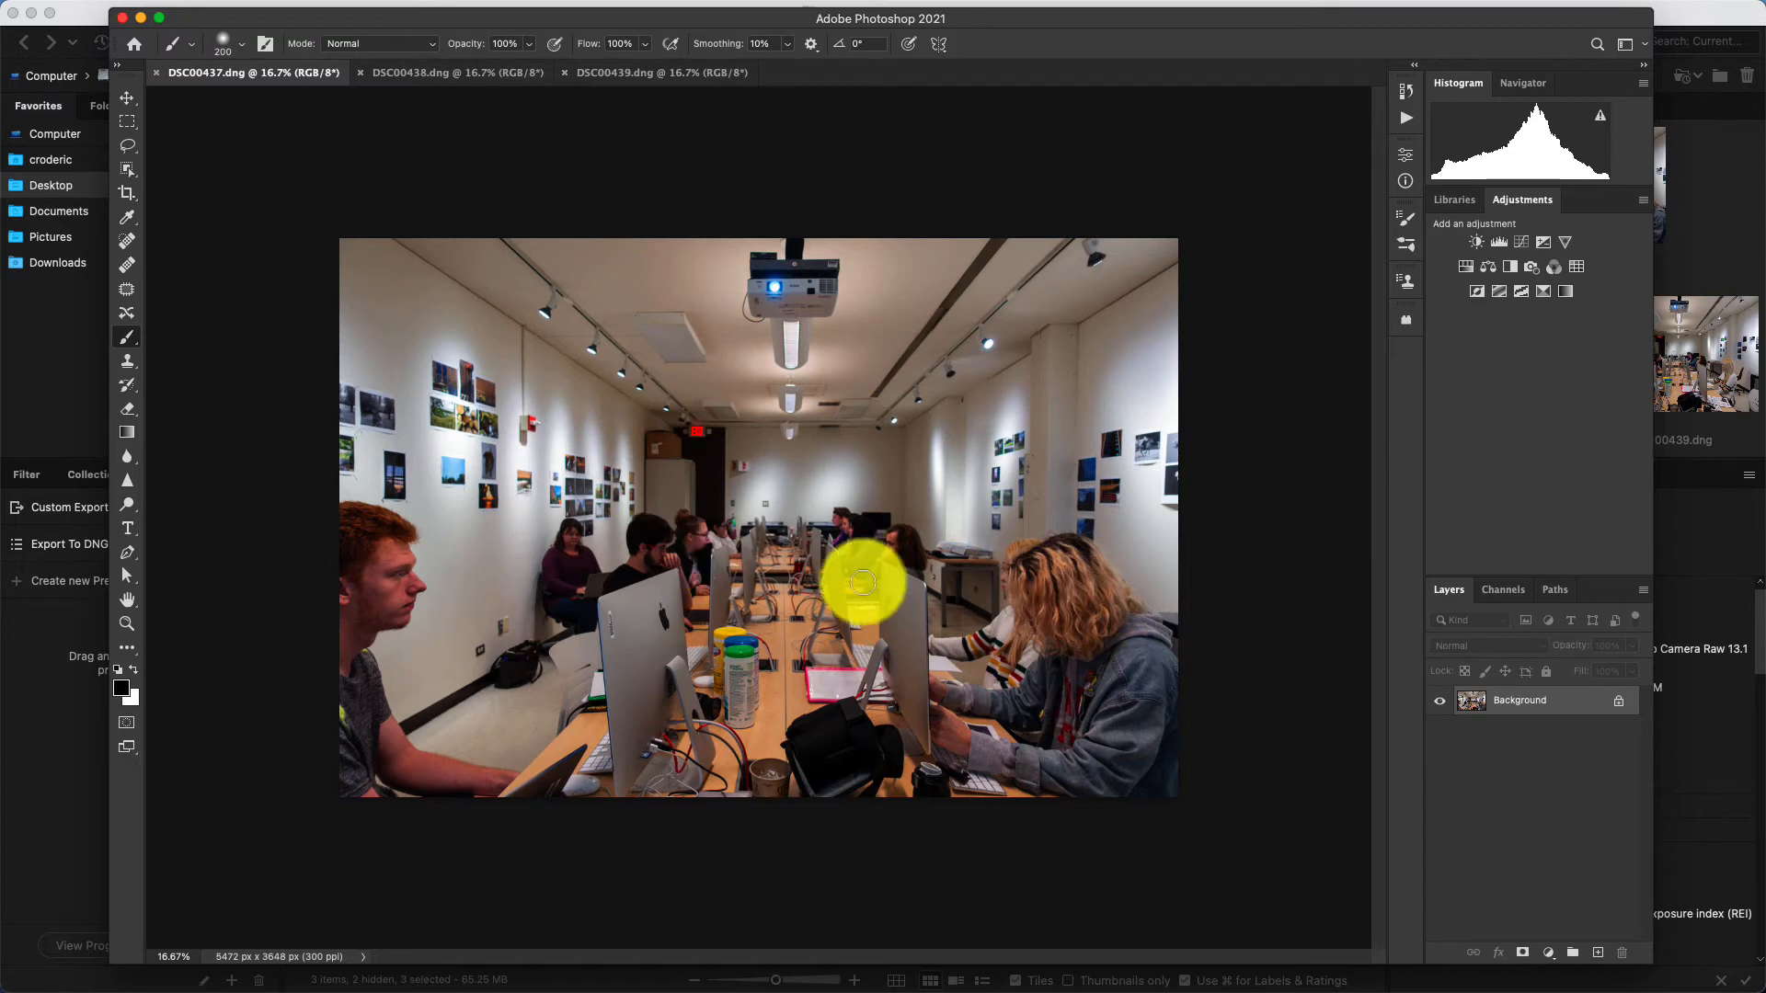
click(440, 74)
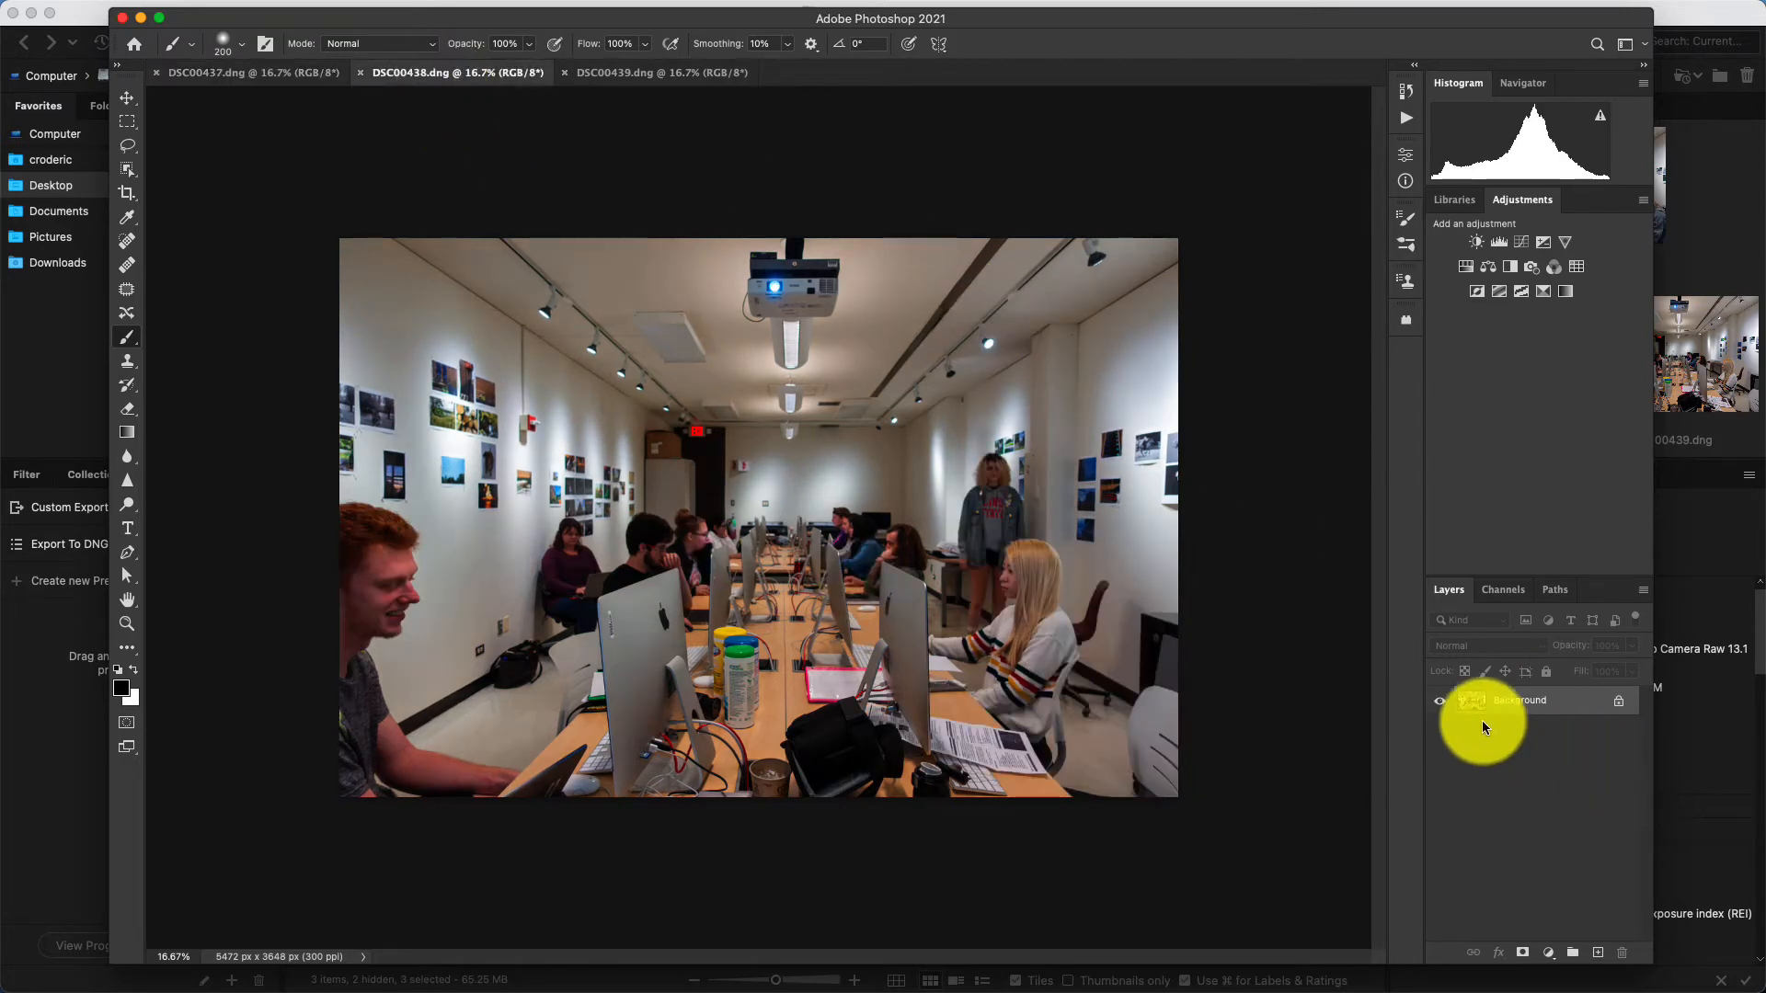
click(661, 73)
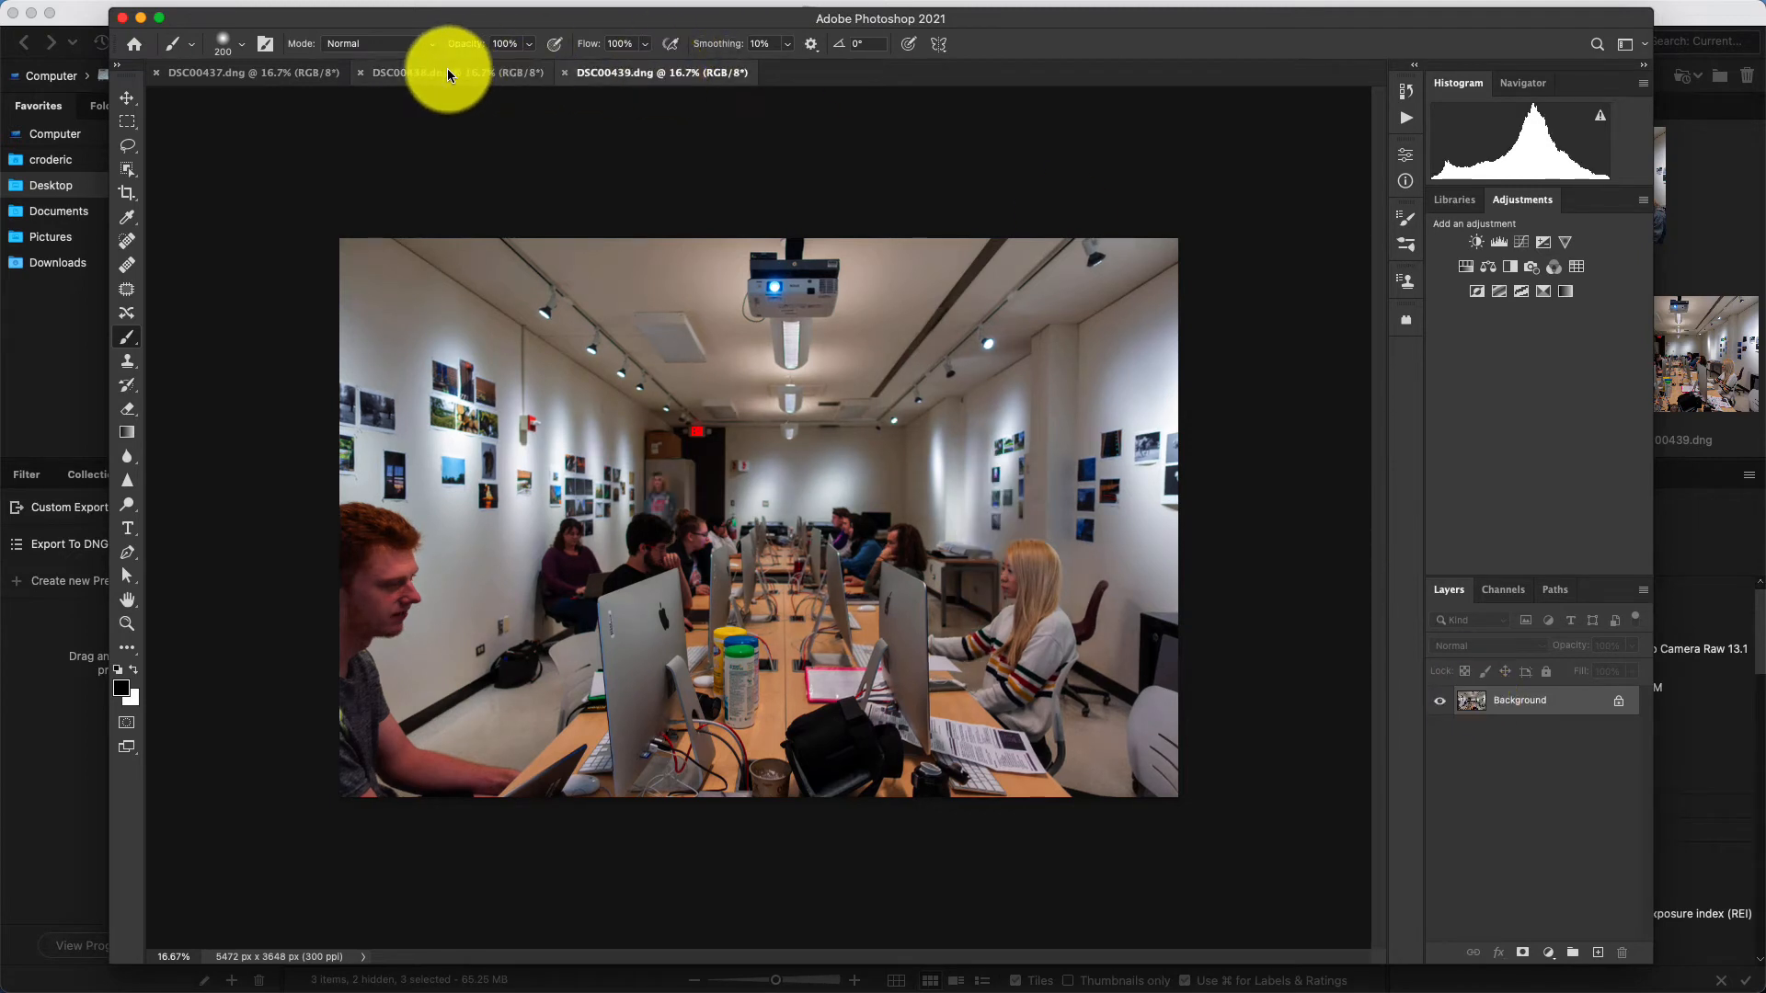
click(447, 70)
click(604, 71)
click(234, 70)
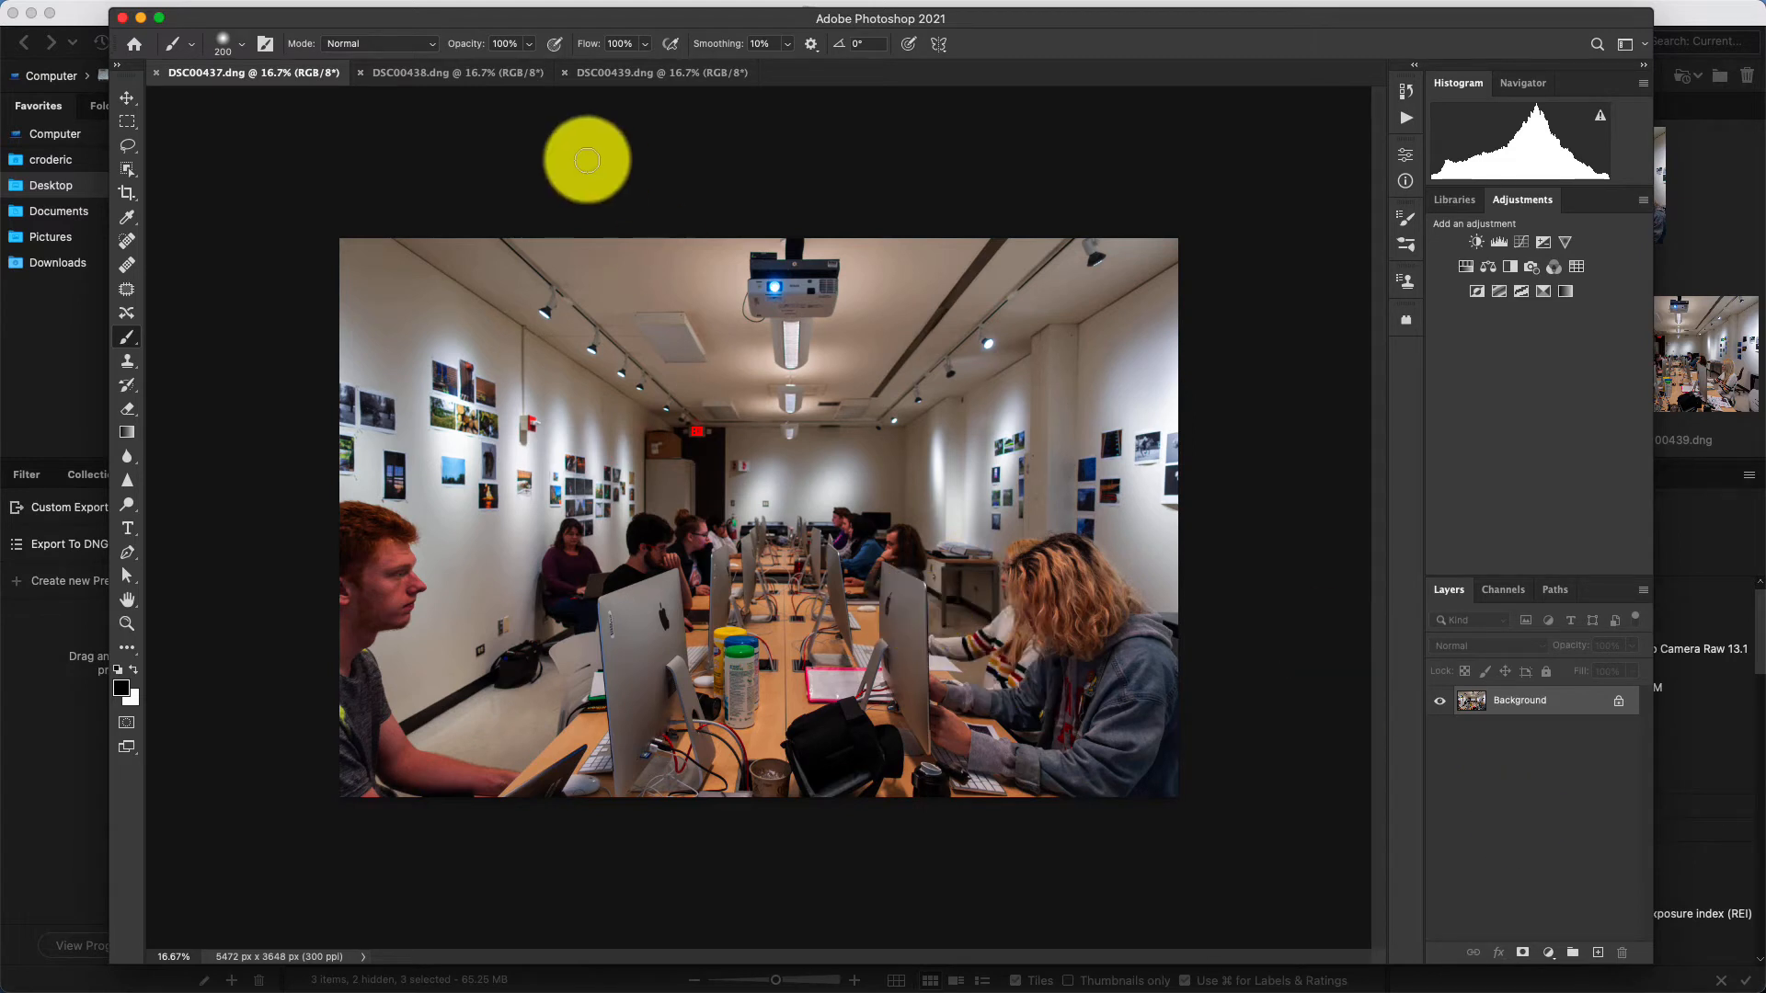
Copy the entire DSC00438 image and paste it into DSC00437 as a new layer.
click(396, 72)
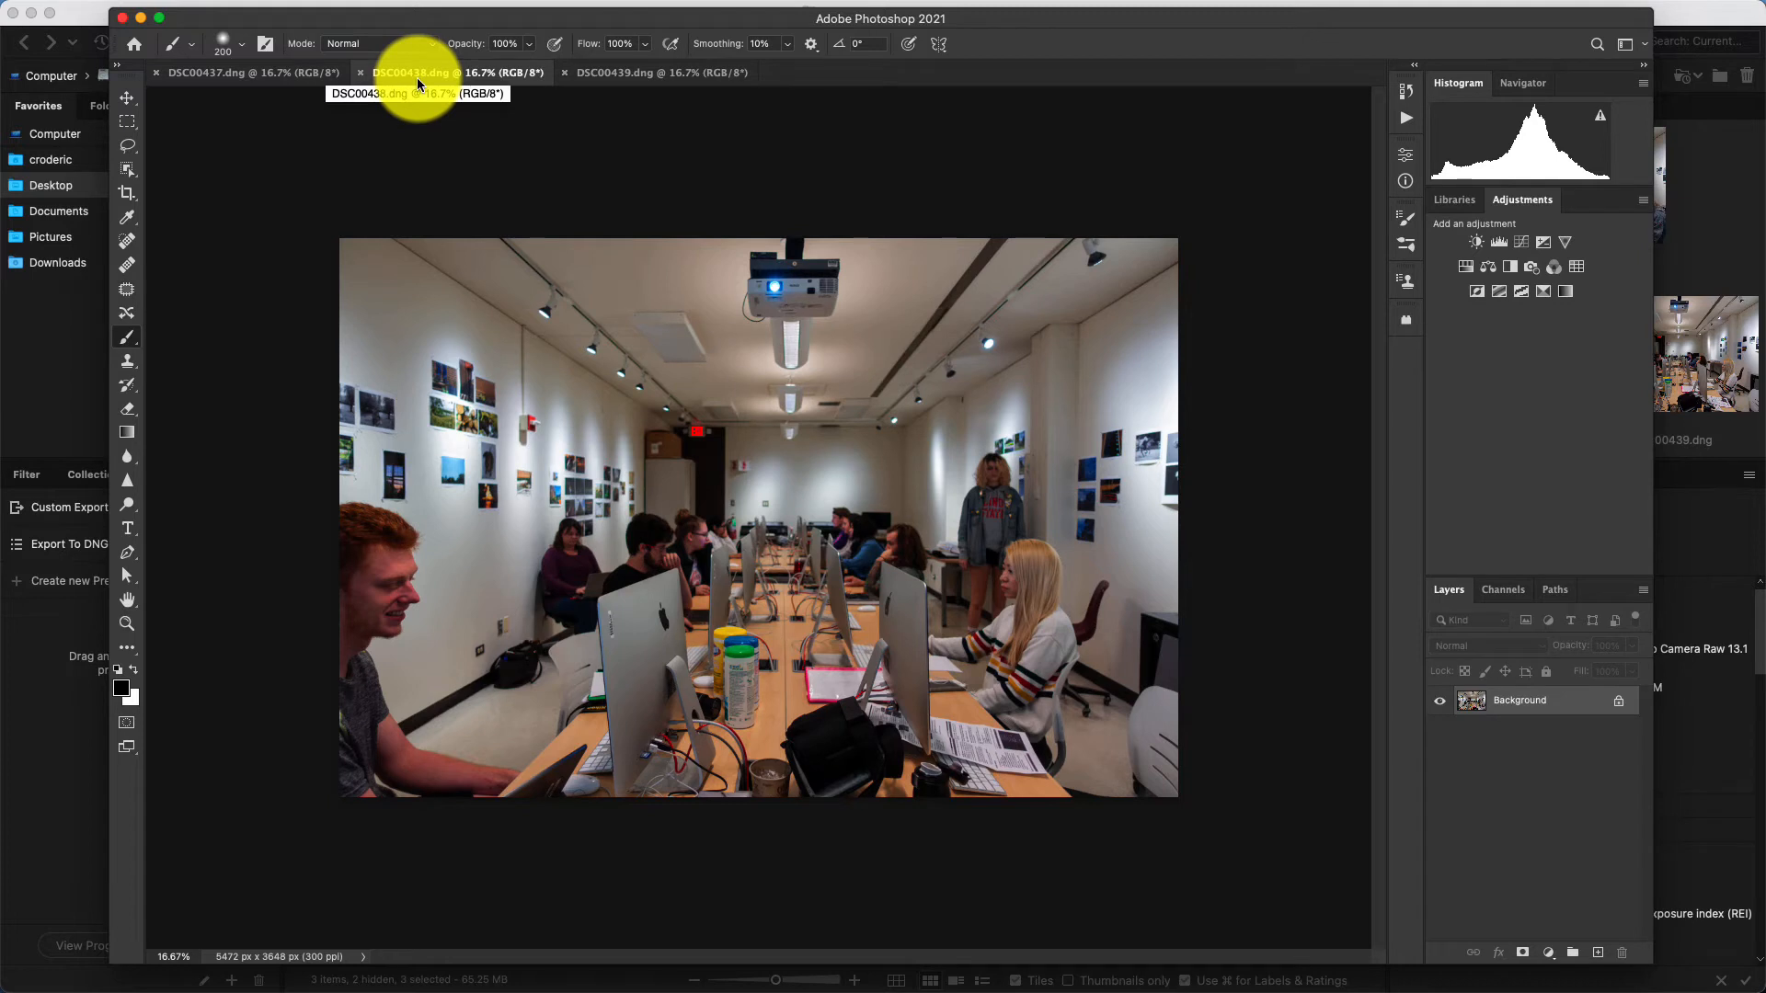
key(super+a)
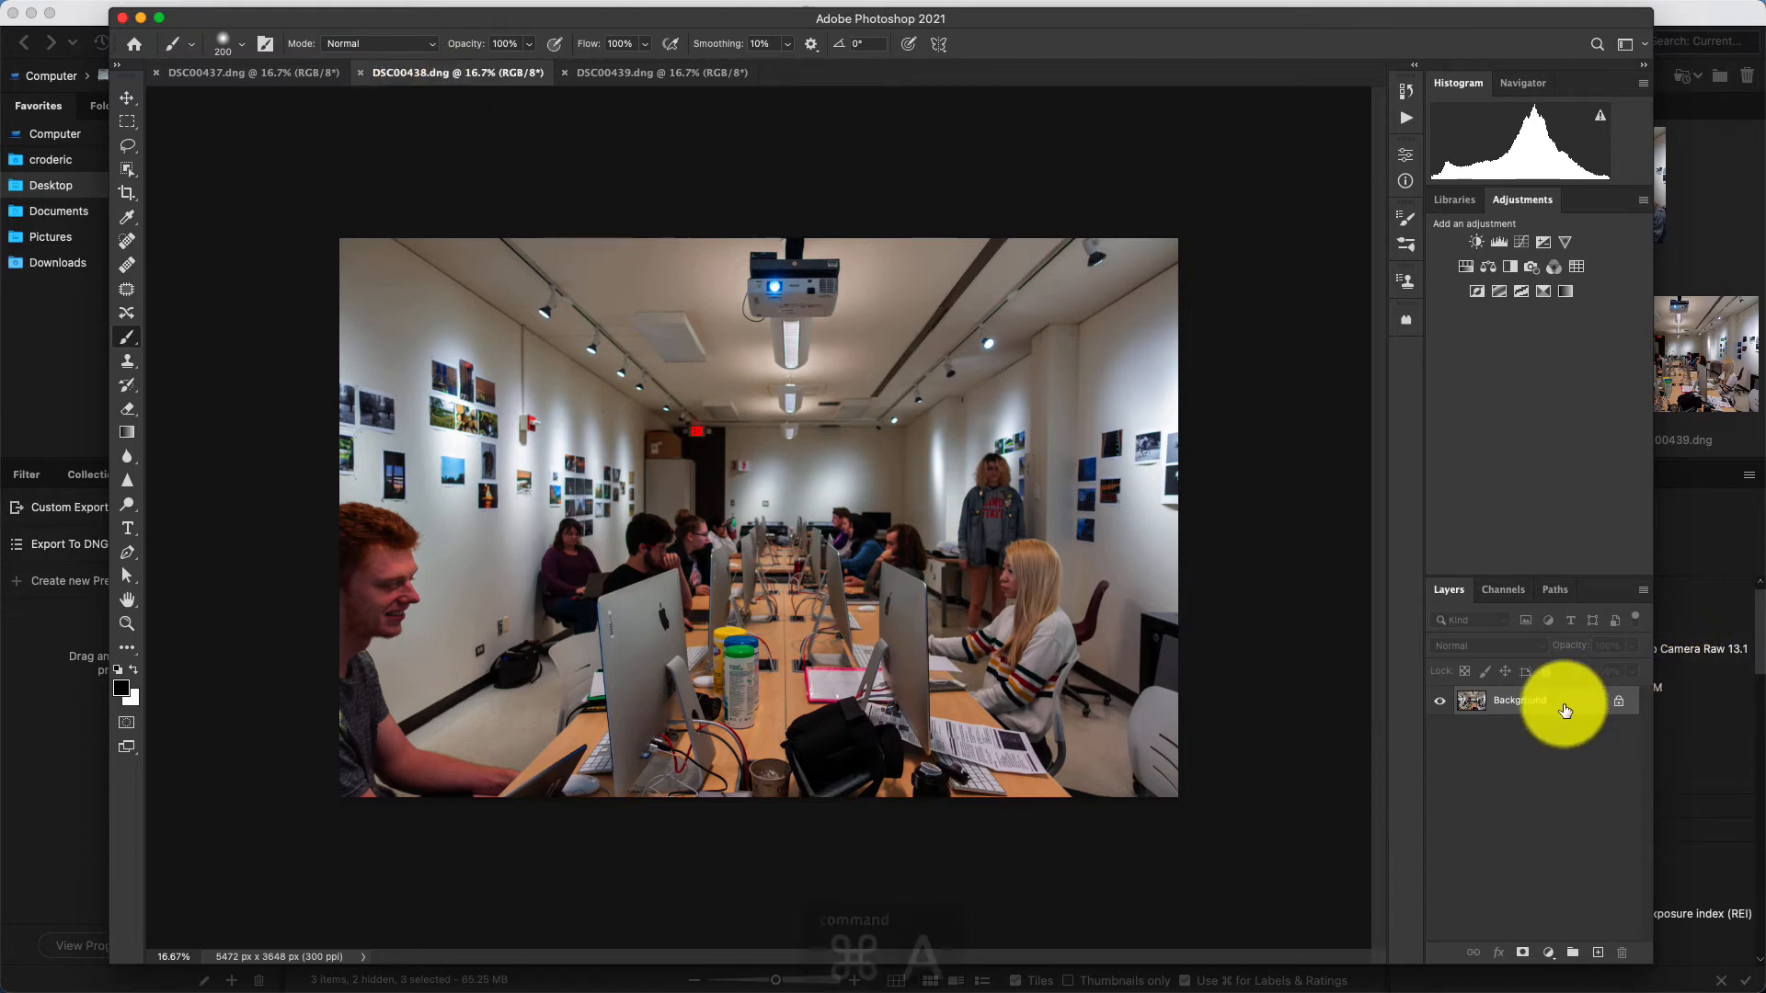
key(super+a)
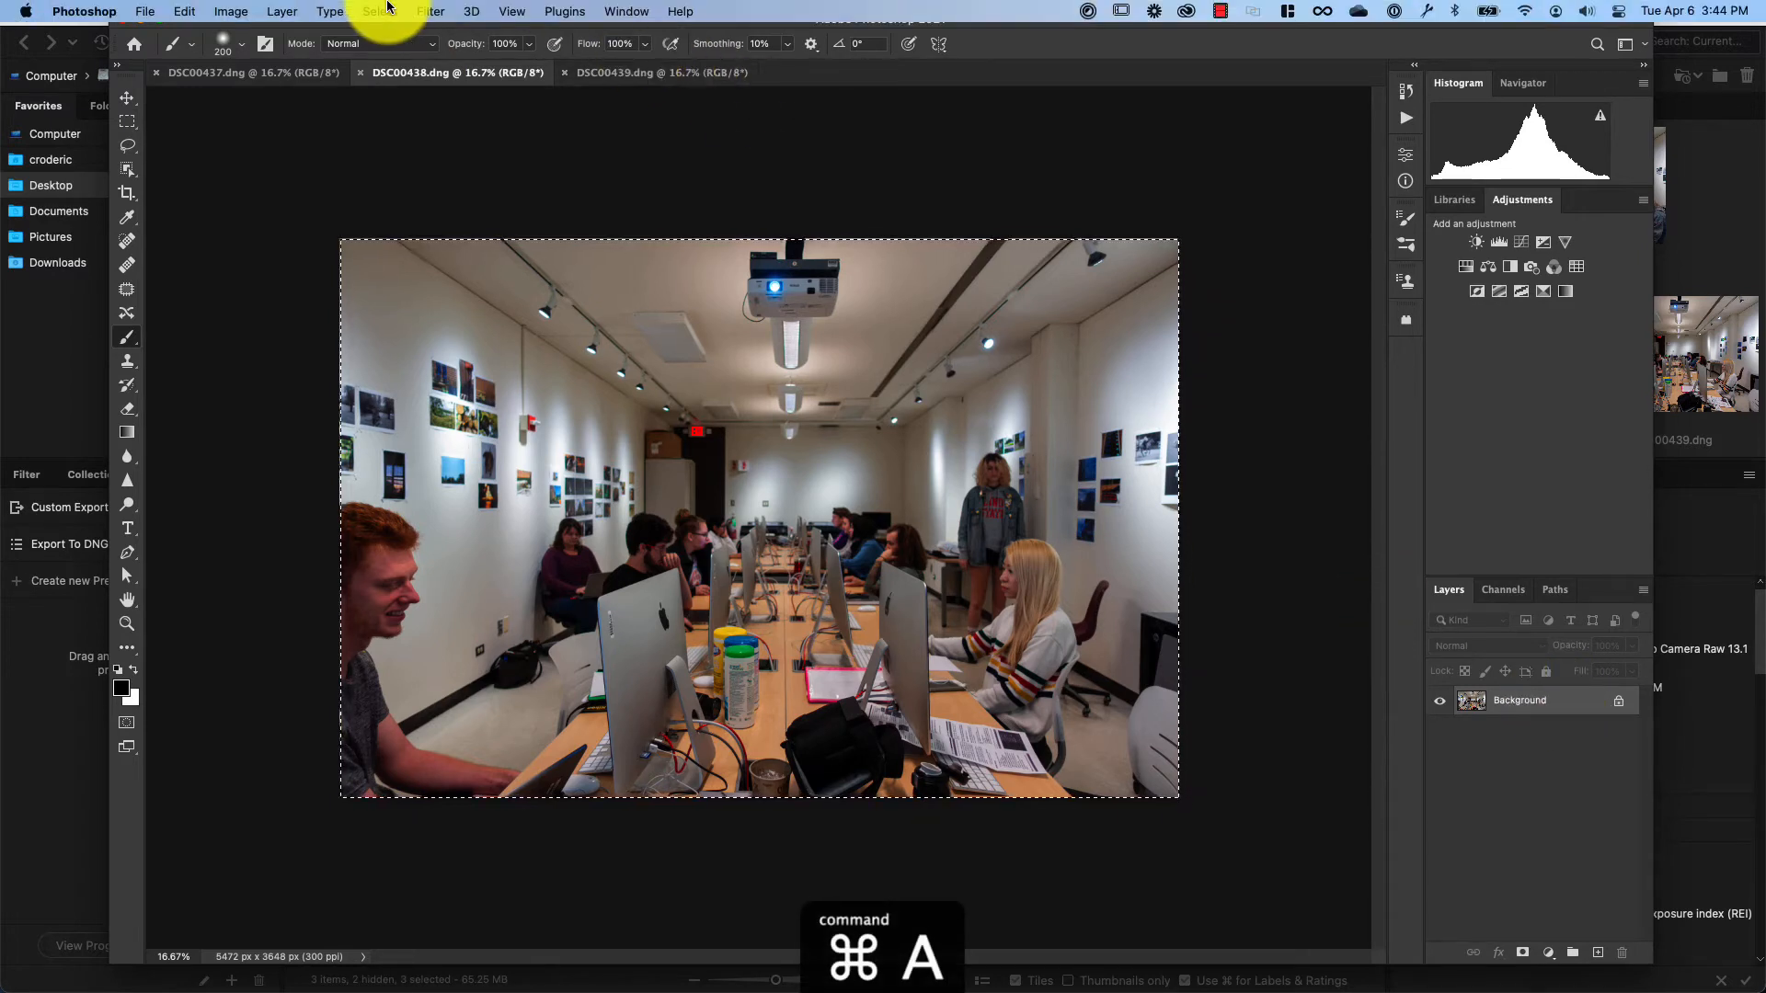
click(380, 11)
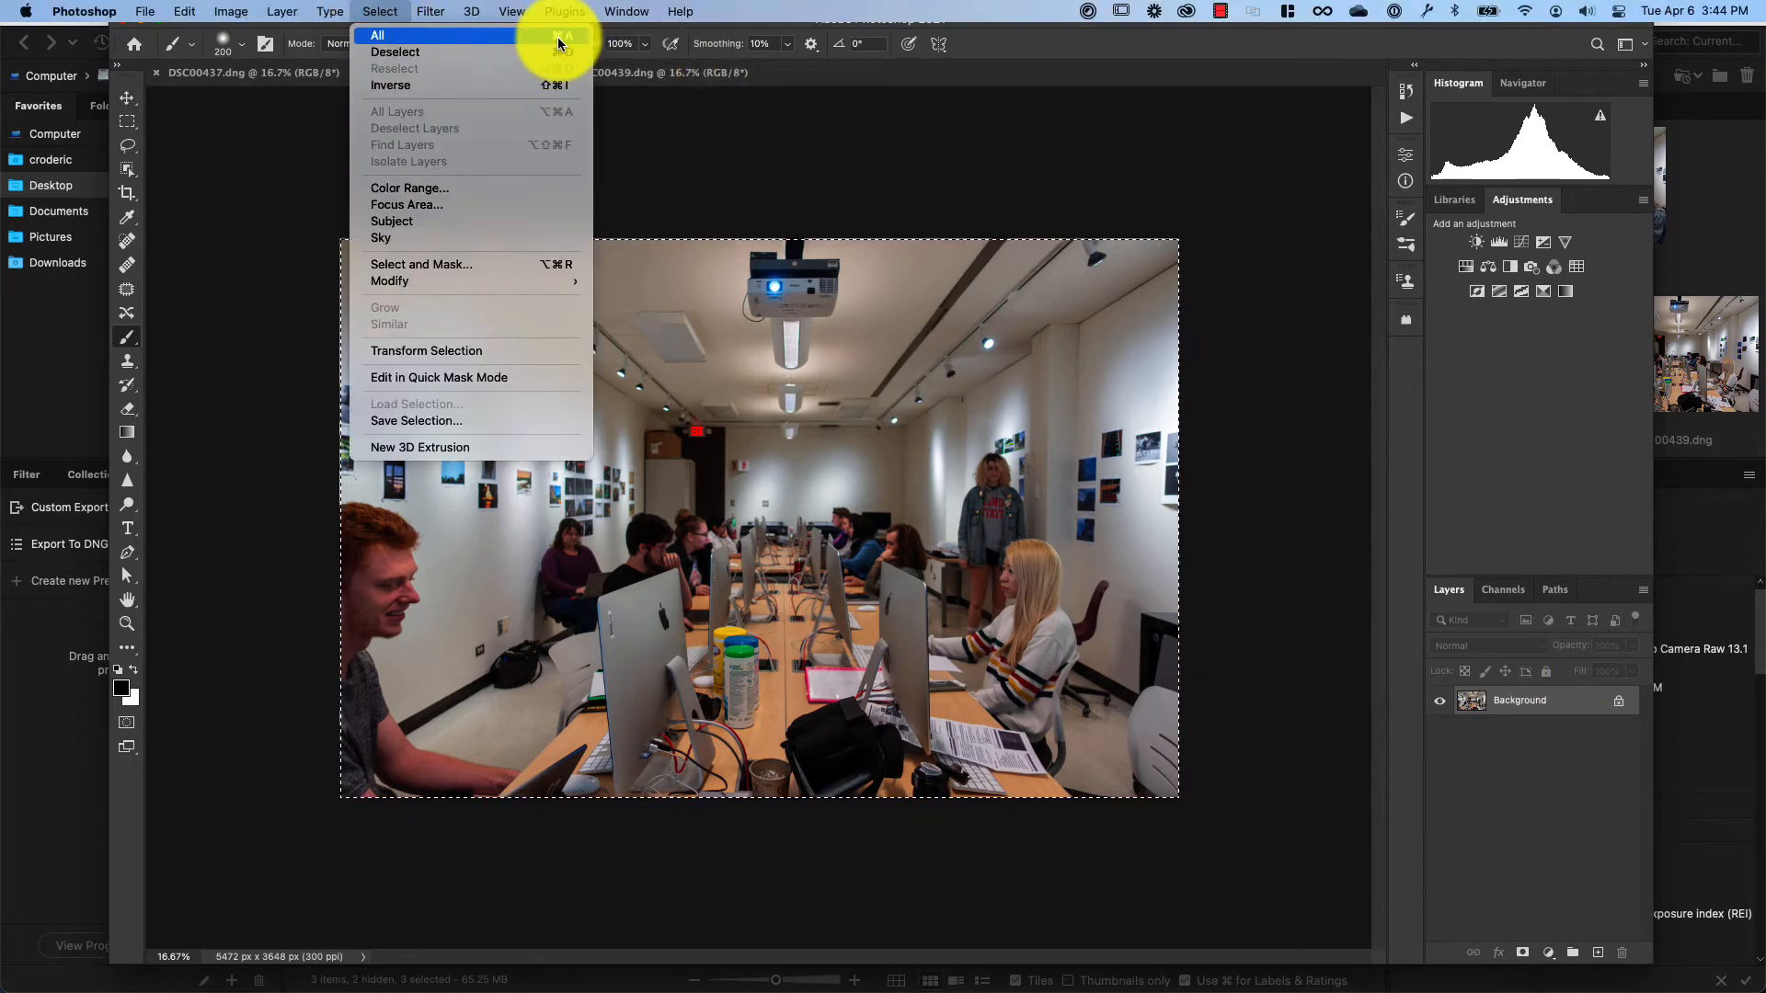
click(372, 18)
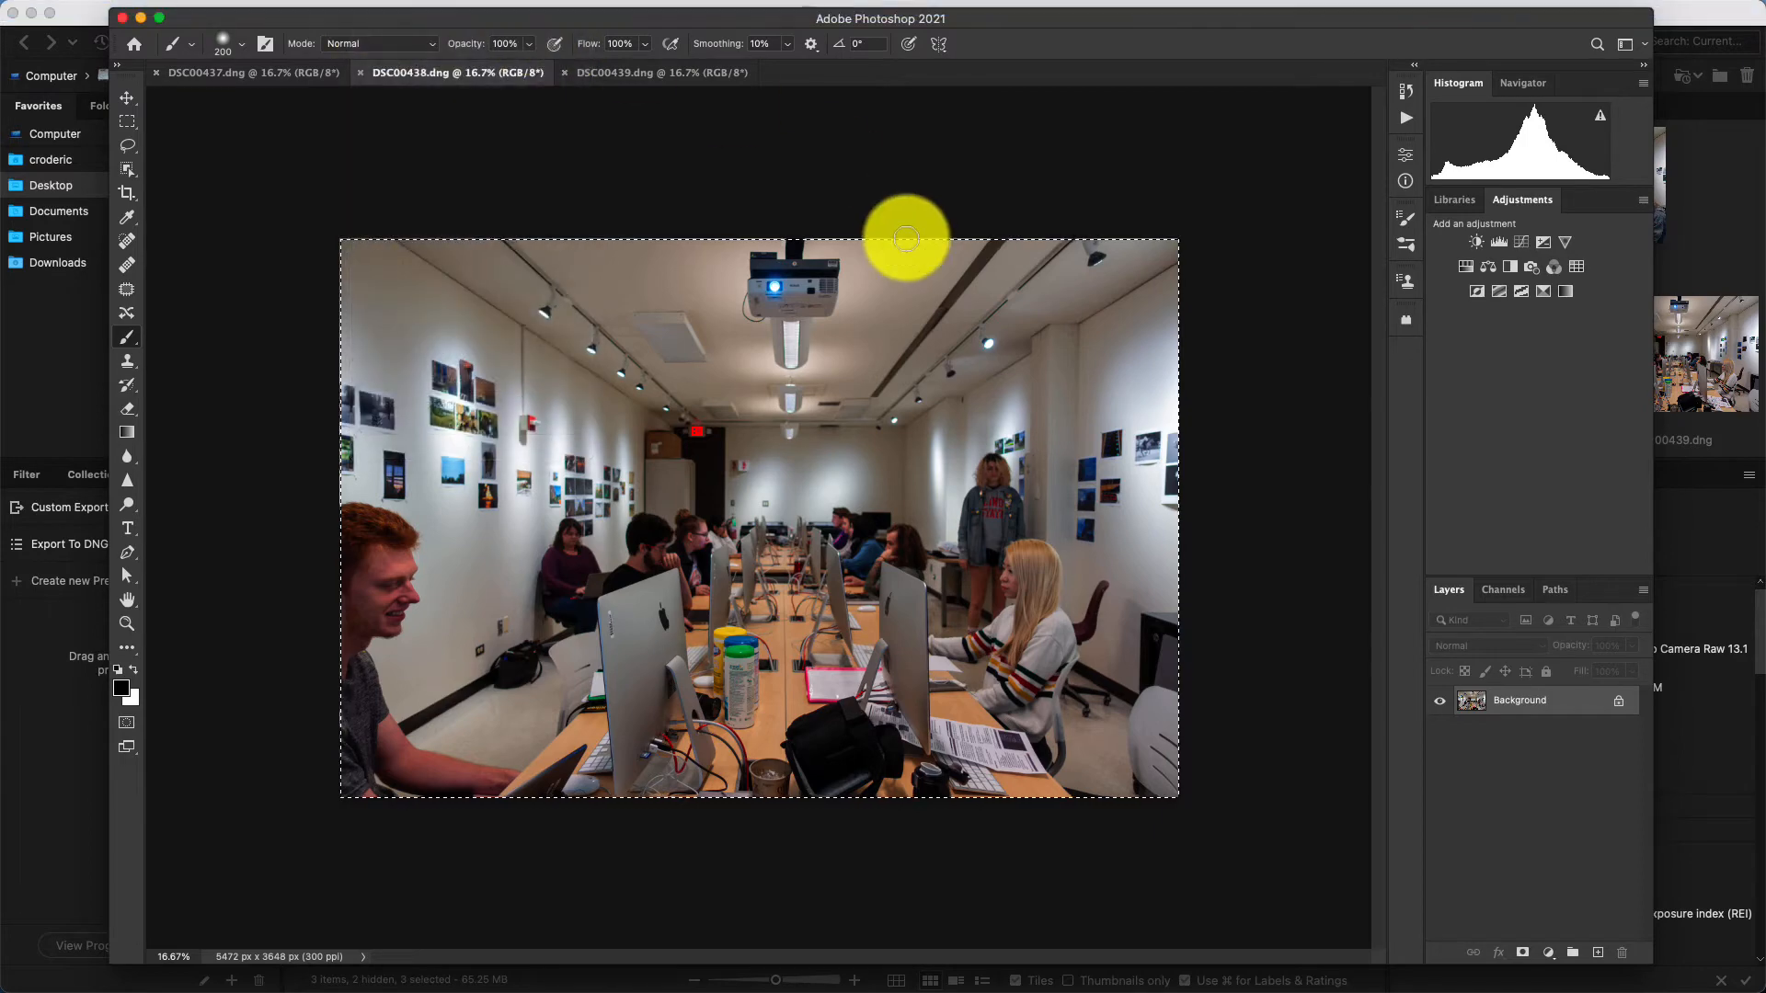
key(super+c)
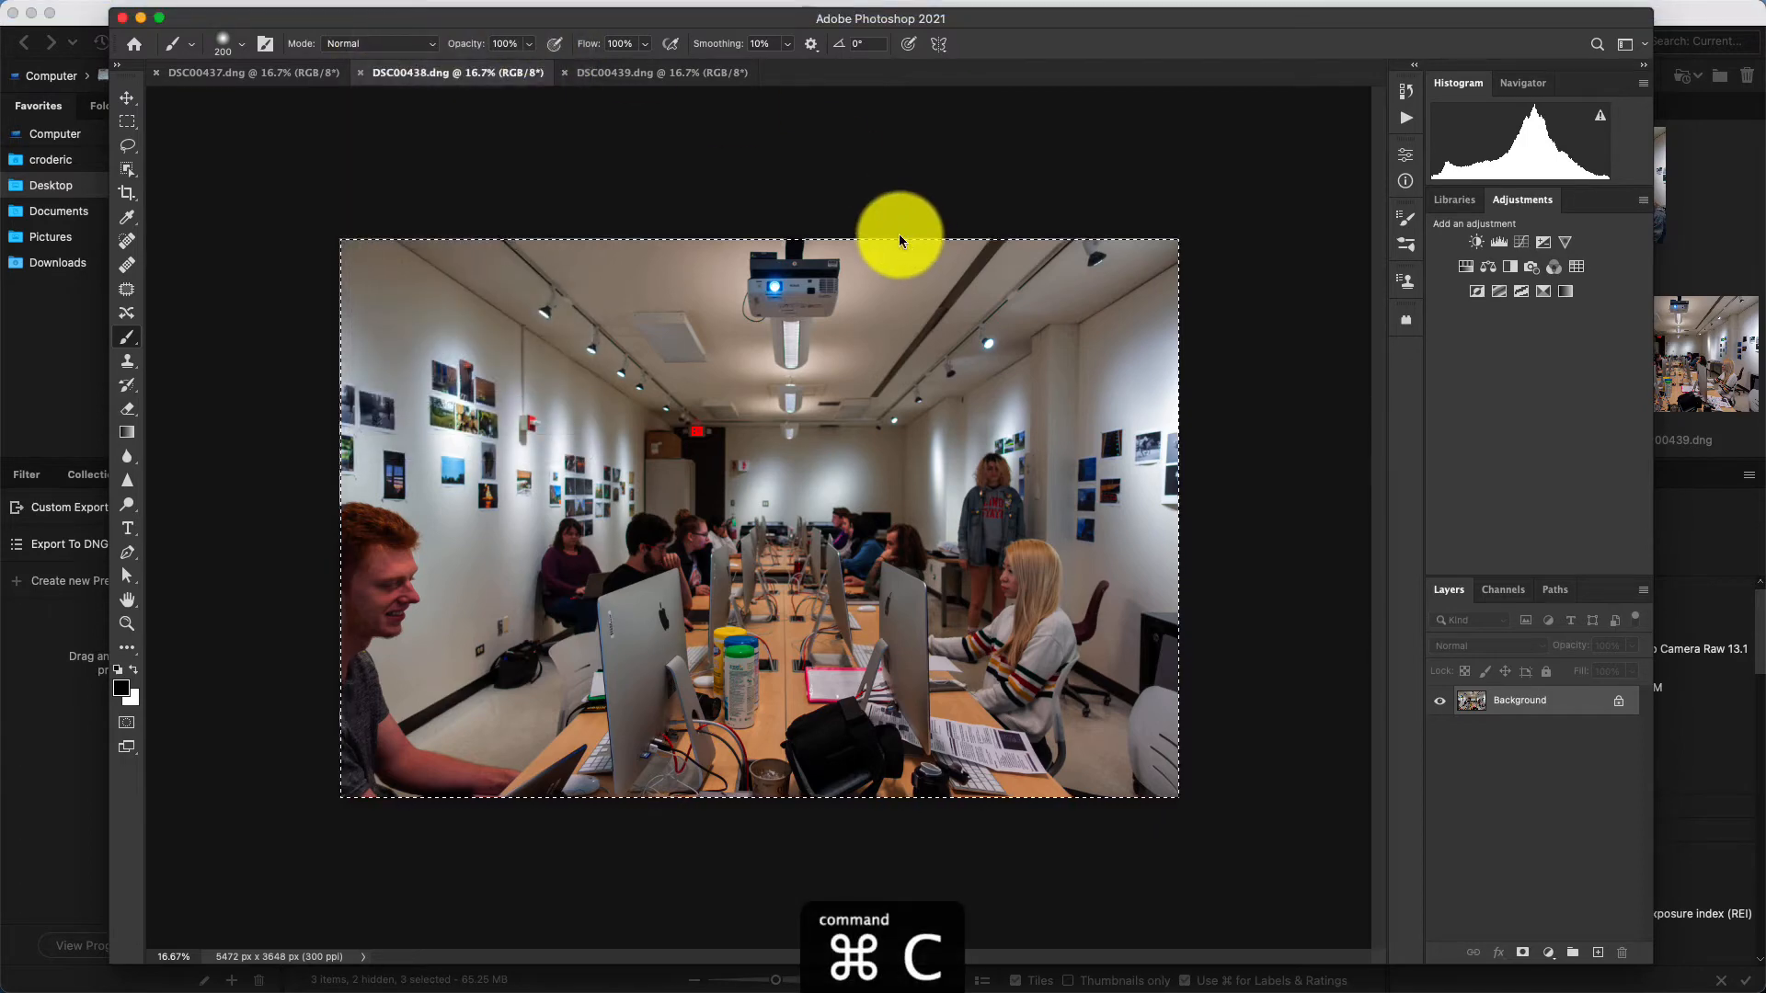
click(257, 71)
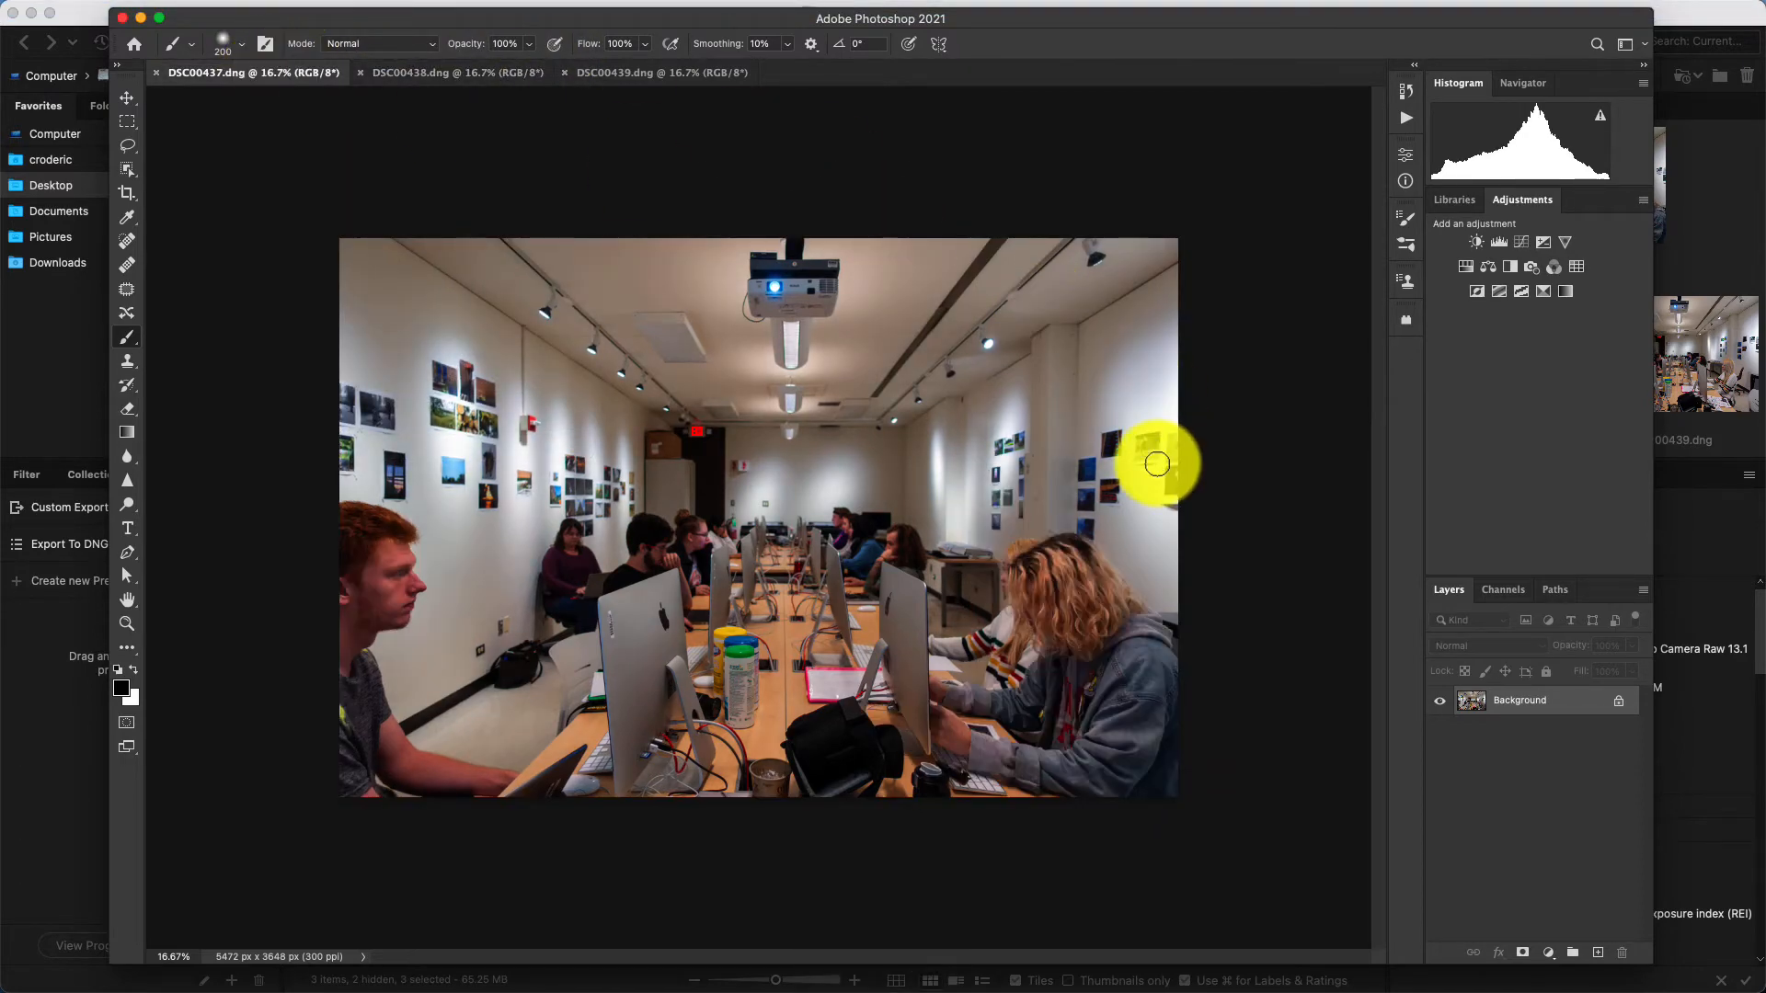
key(super+v)
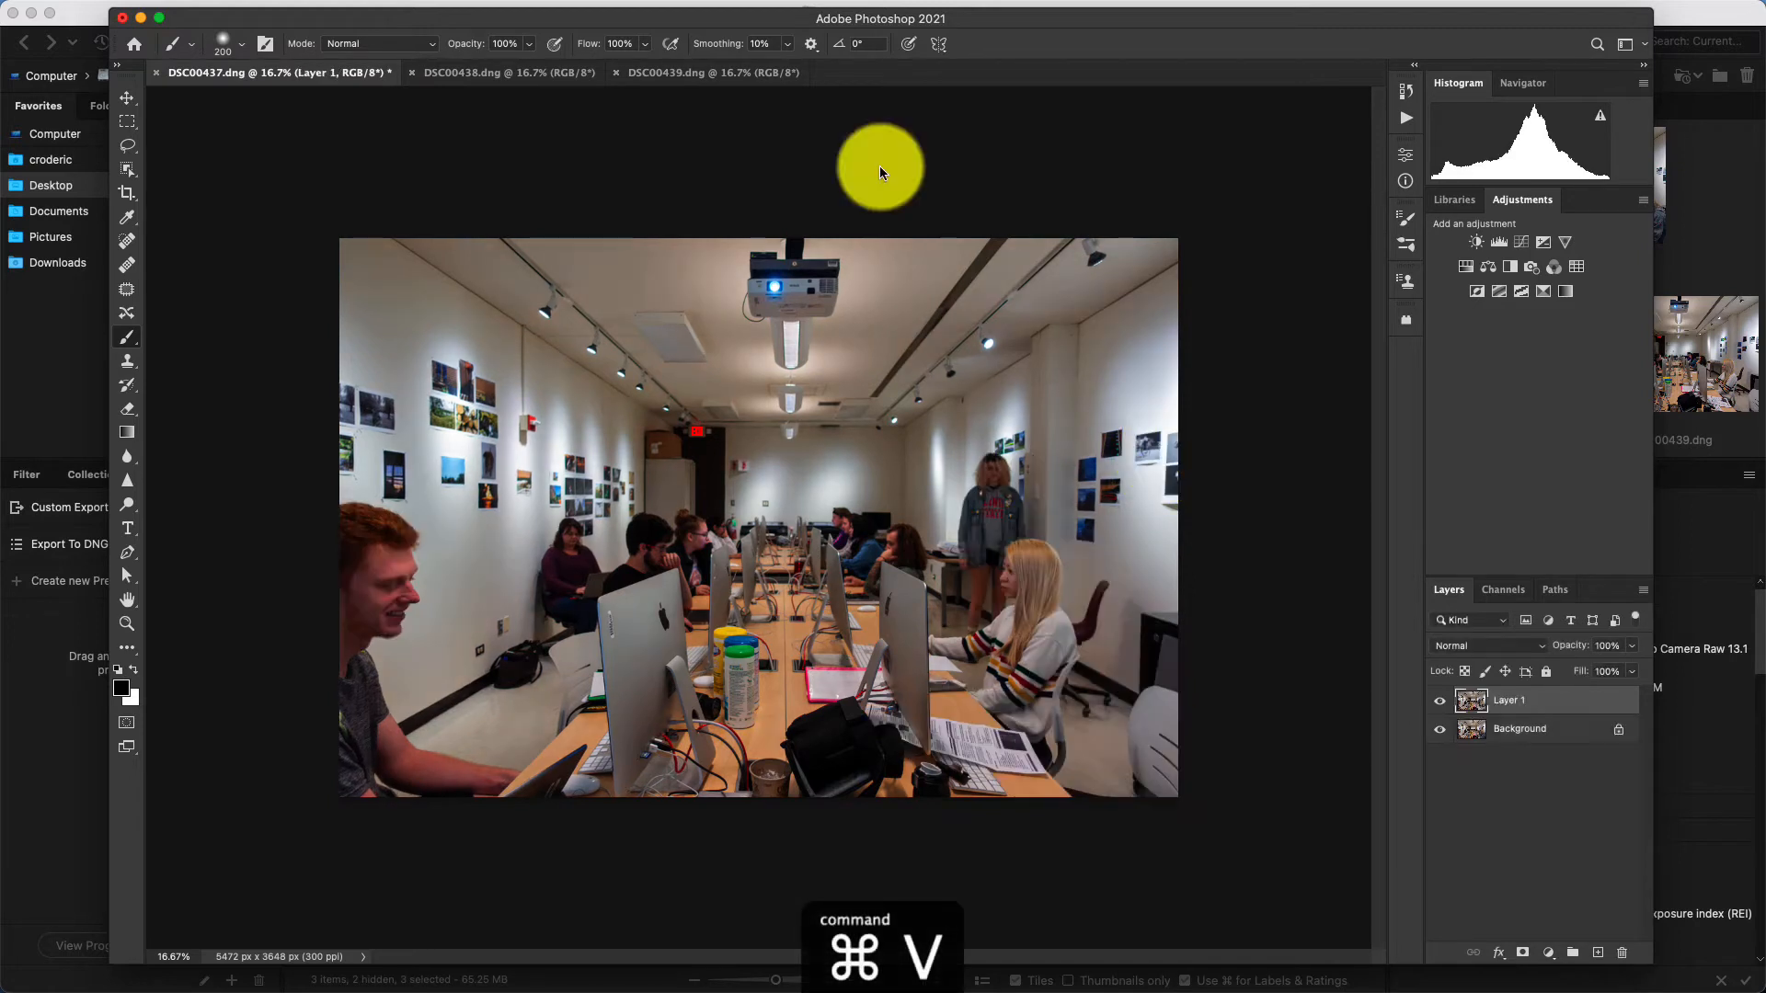
mouse_move(358, 7)
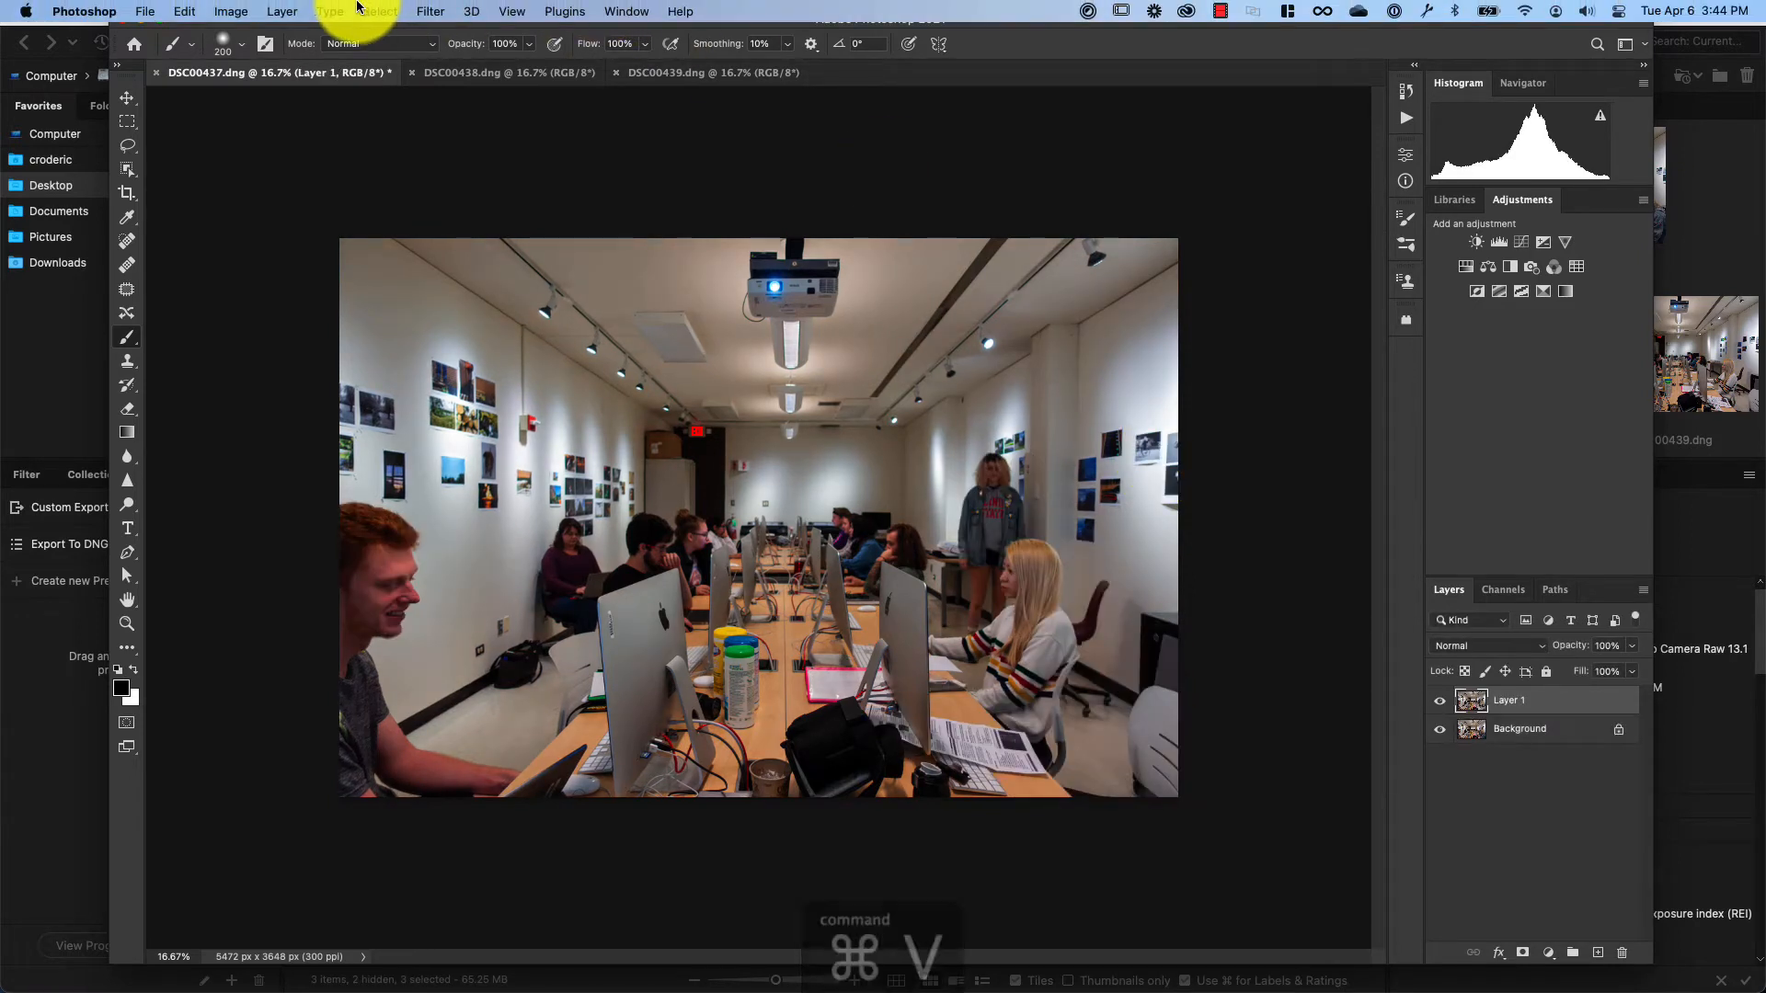
click(193, 11)
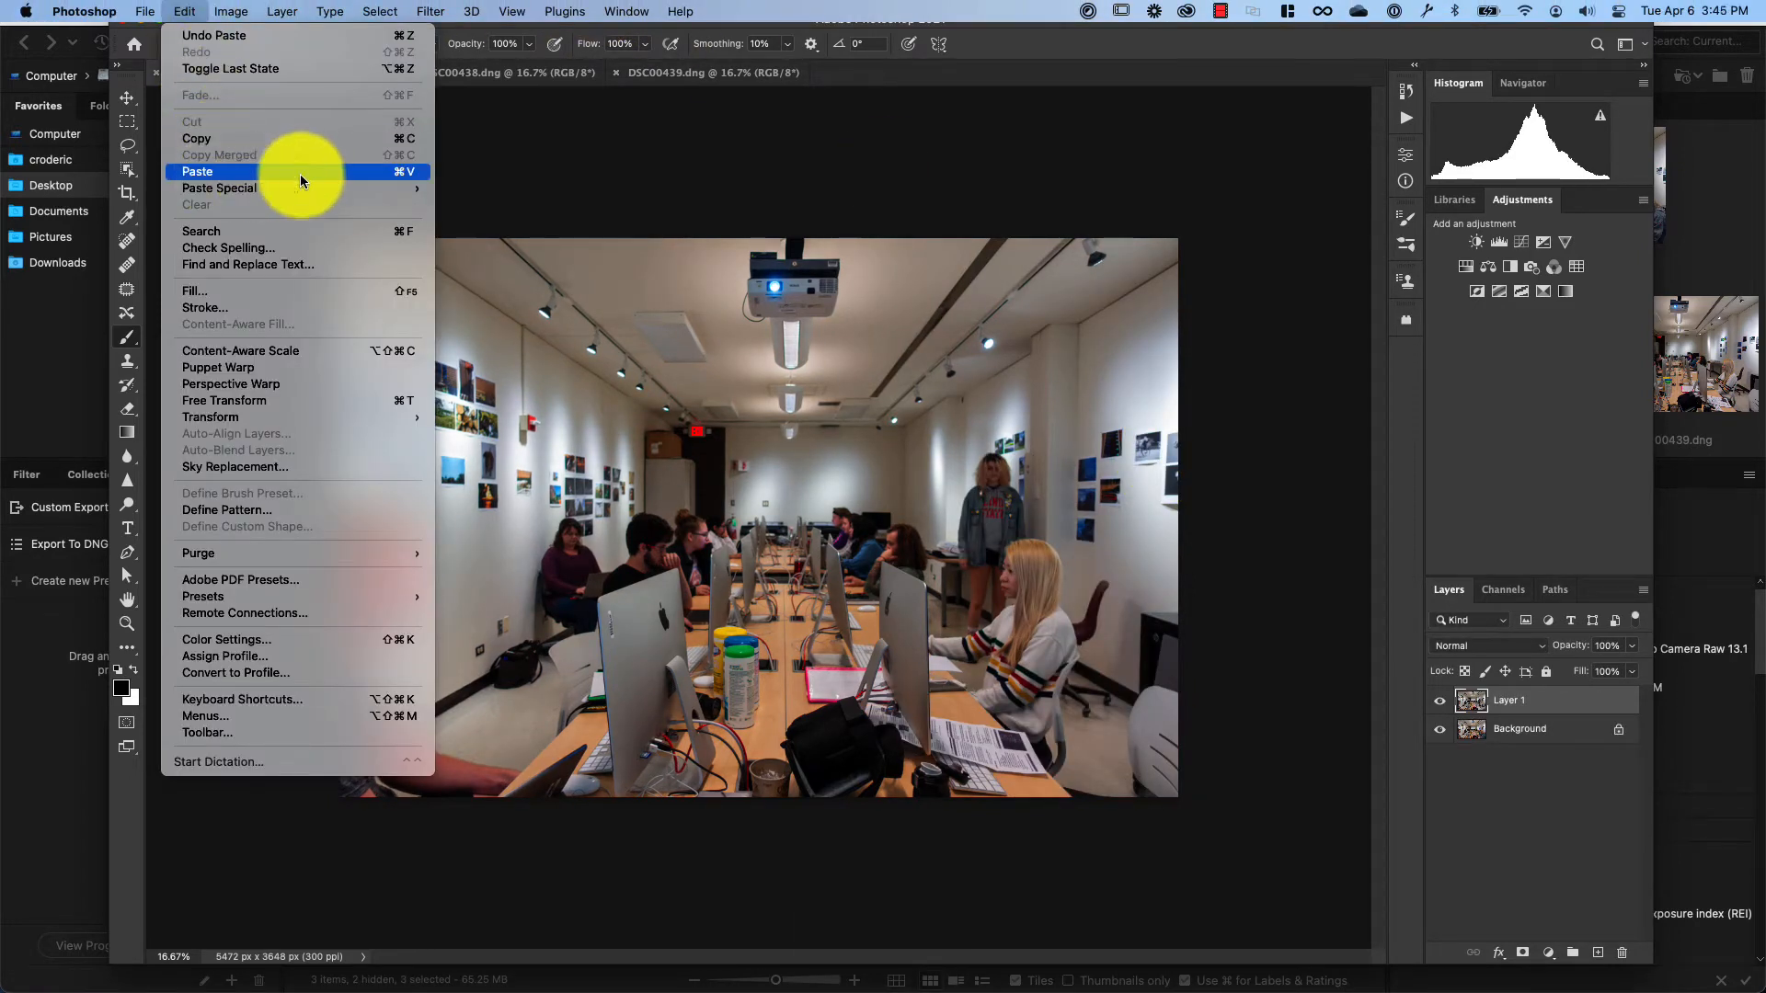
click(517, 72)
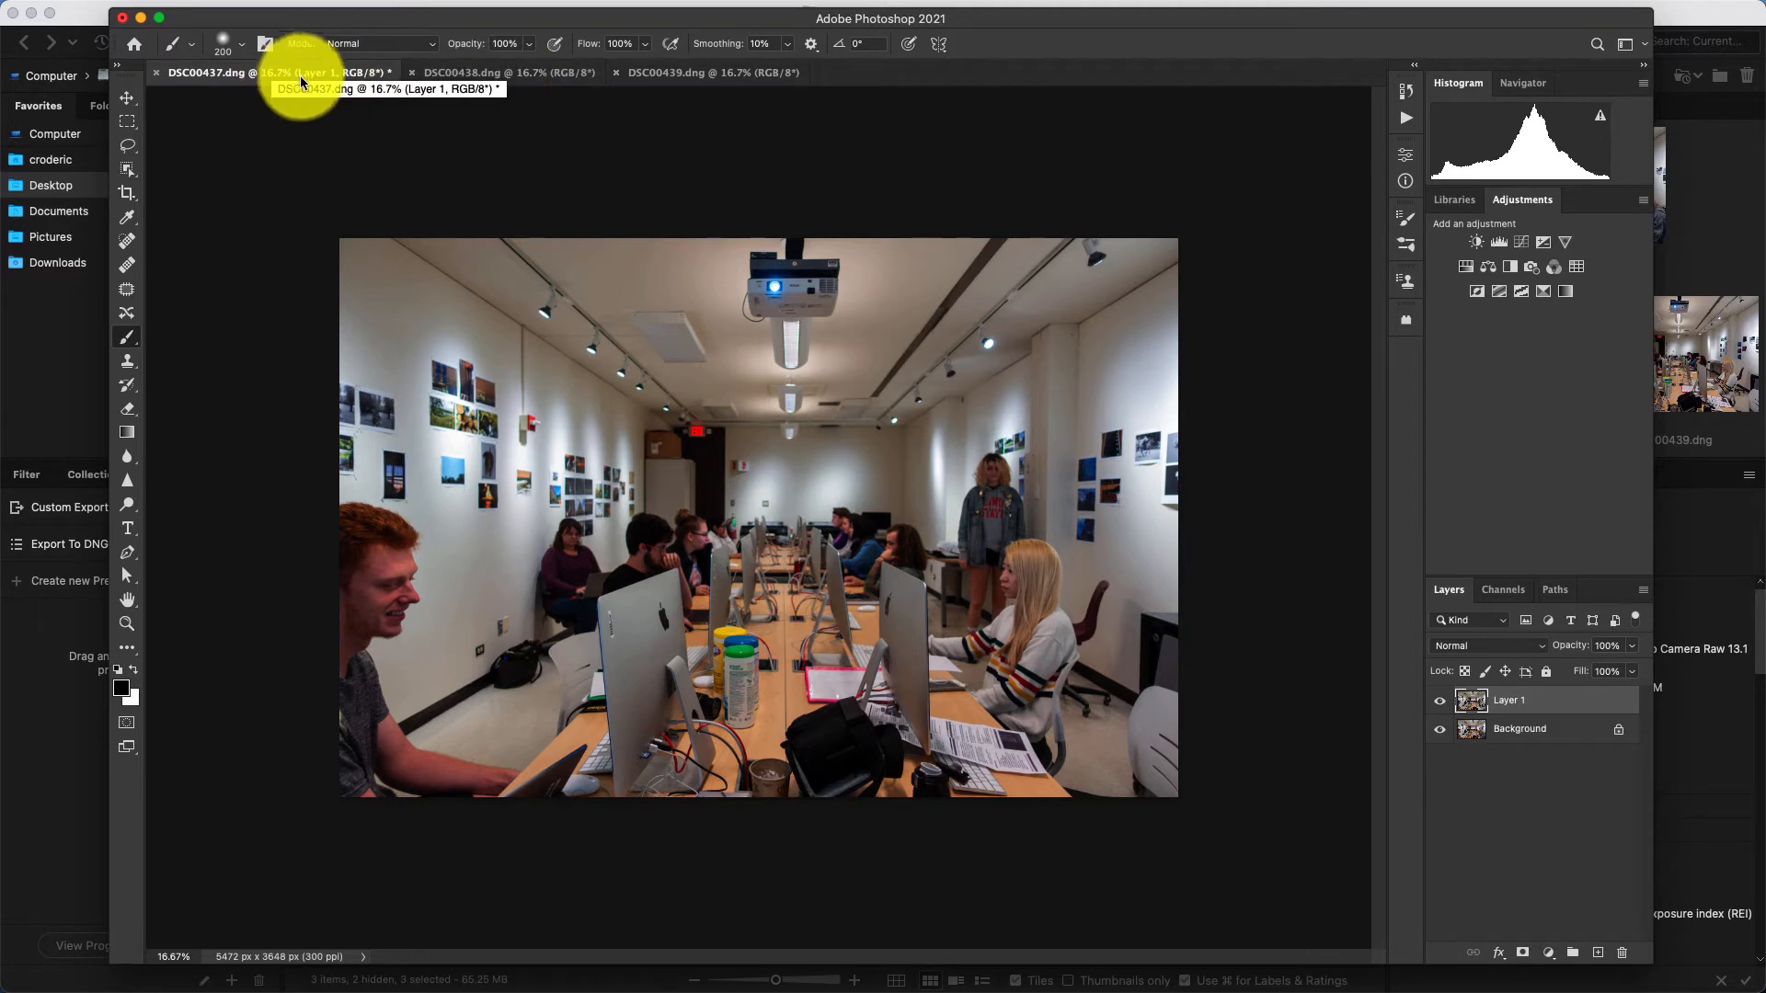
Toggle the visibility of Layer 1 repeatedly to compare it with the Background photo.
click(1441, 704)
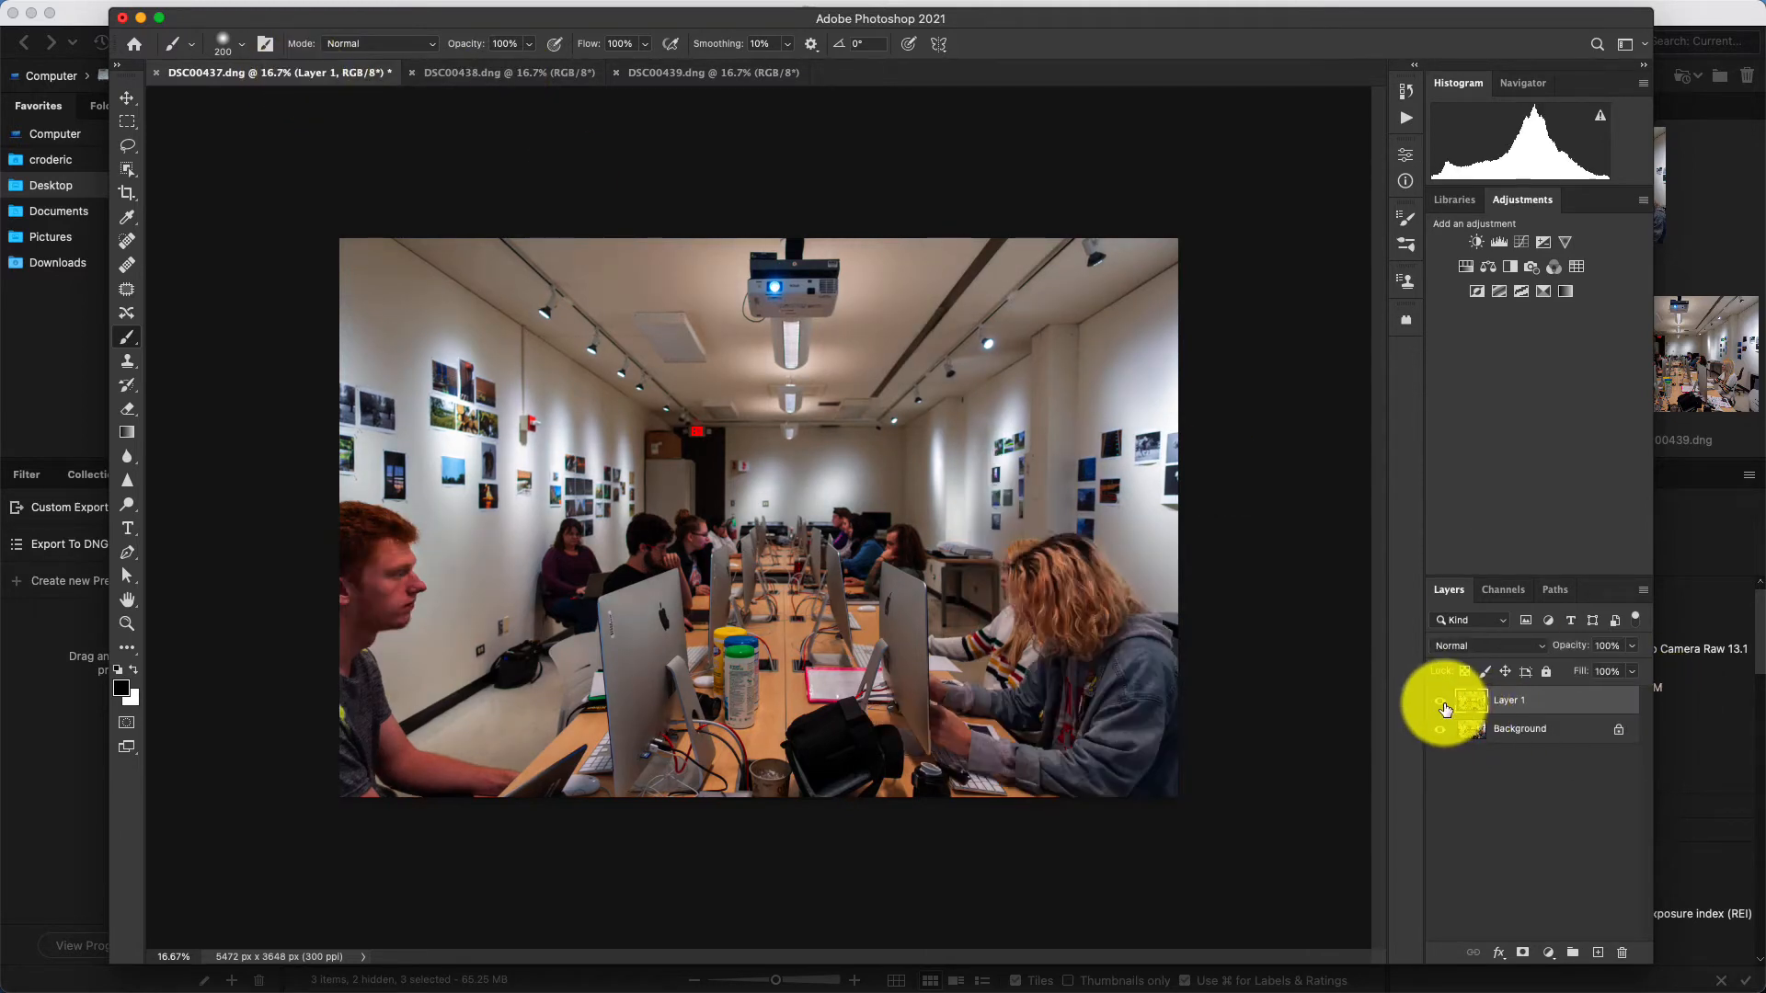
click(1442, 706)
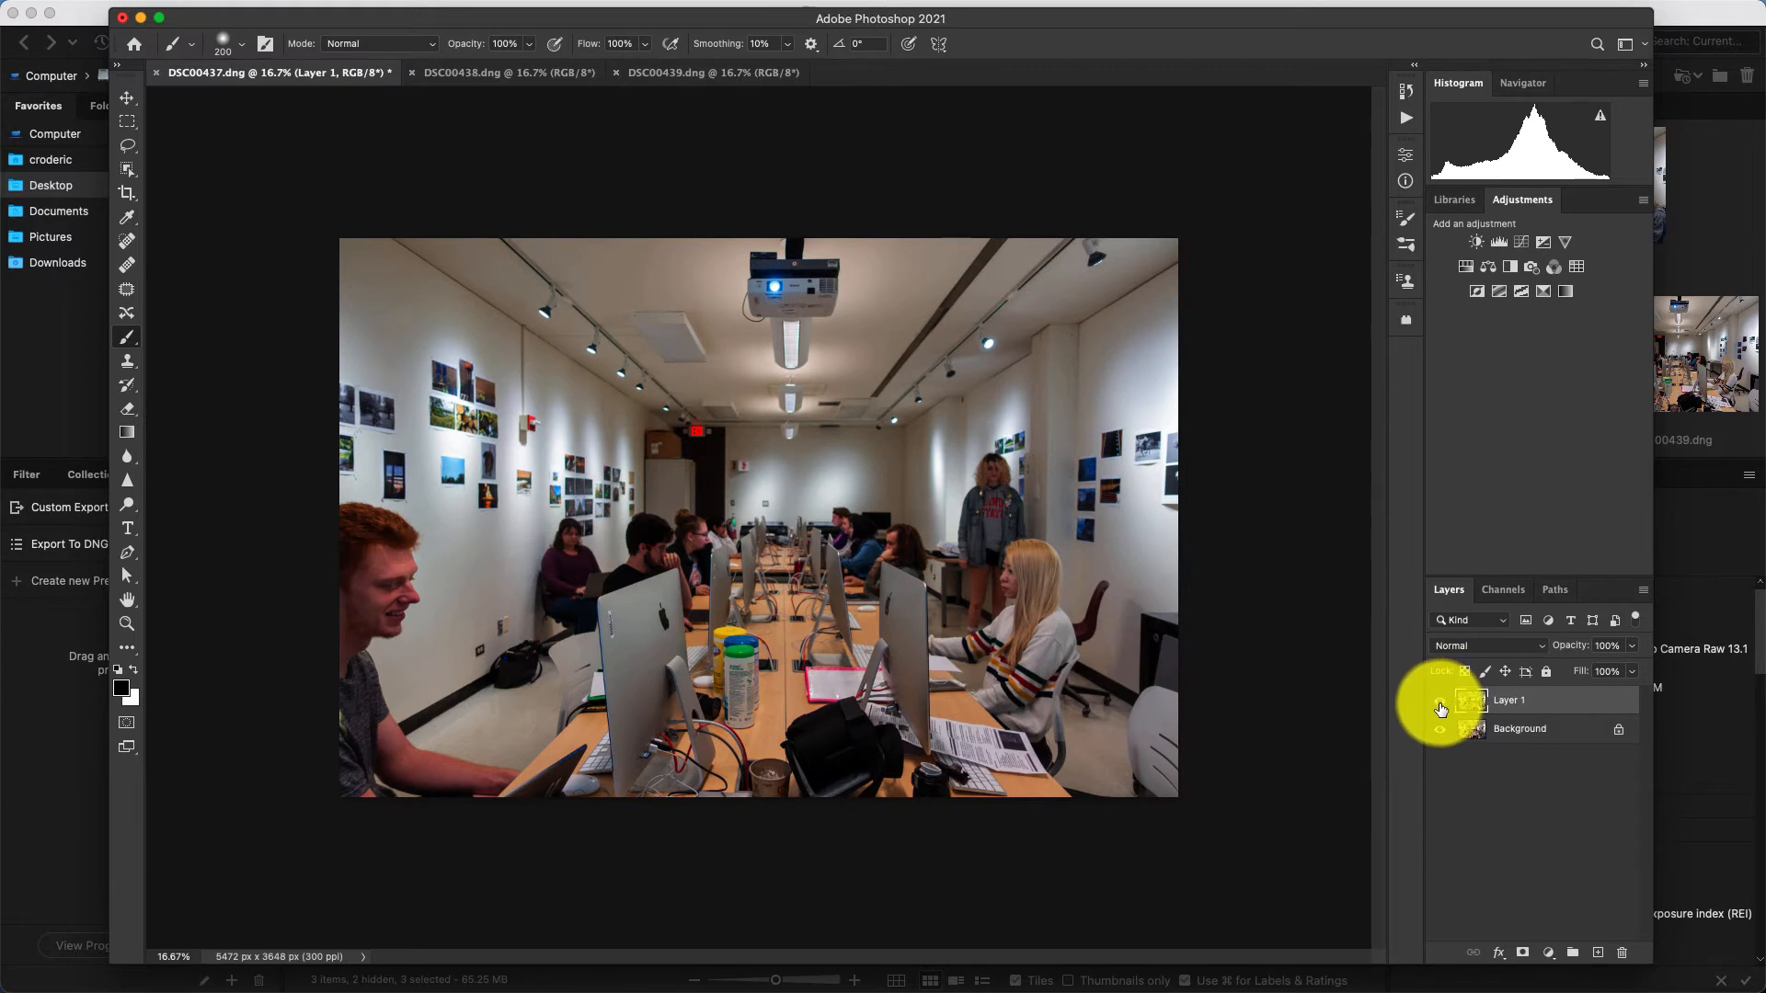
click(1440, 706)
click(1441, 706)
click(1441, 707)
click(1441, 706)
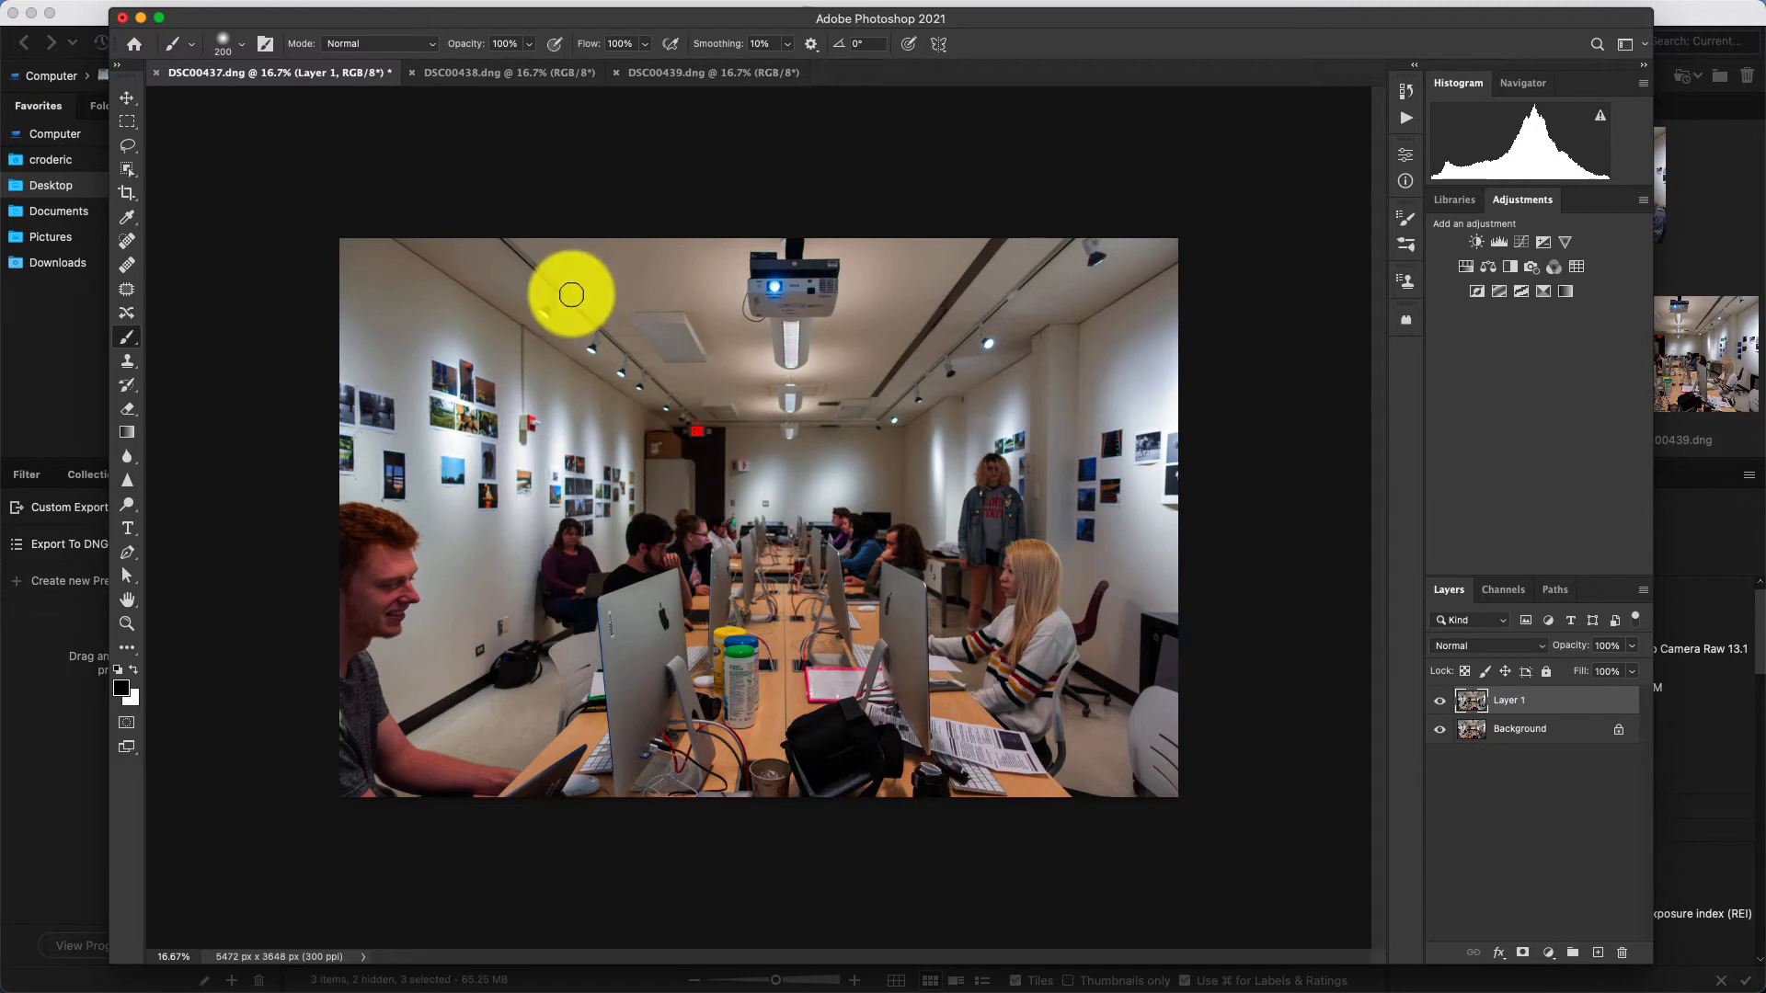
Bring the DSC00439 Background layer into the DSC00437 document as a new layer above Layer 1.
click(471, 79)
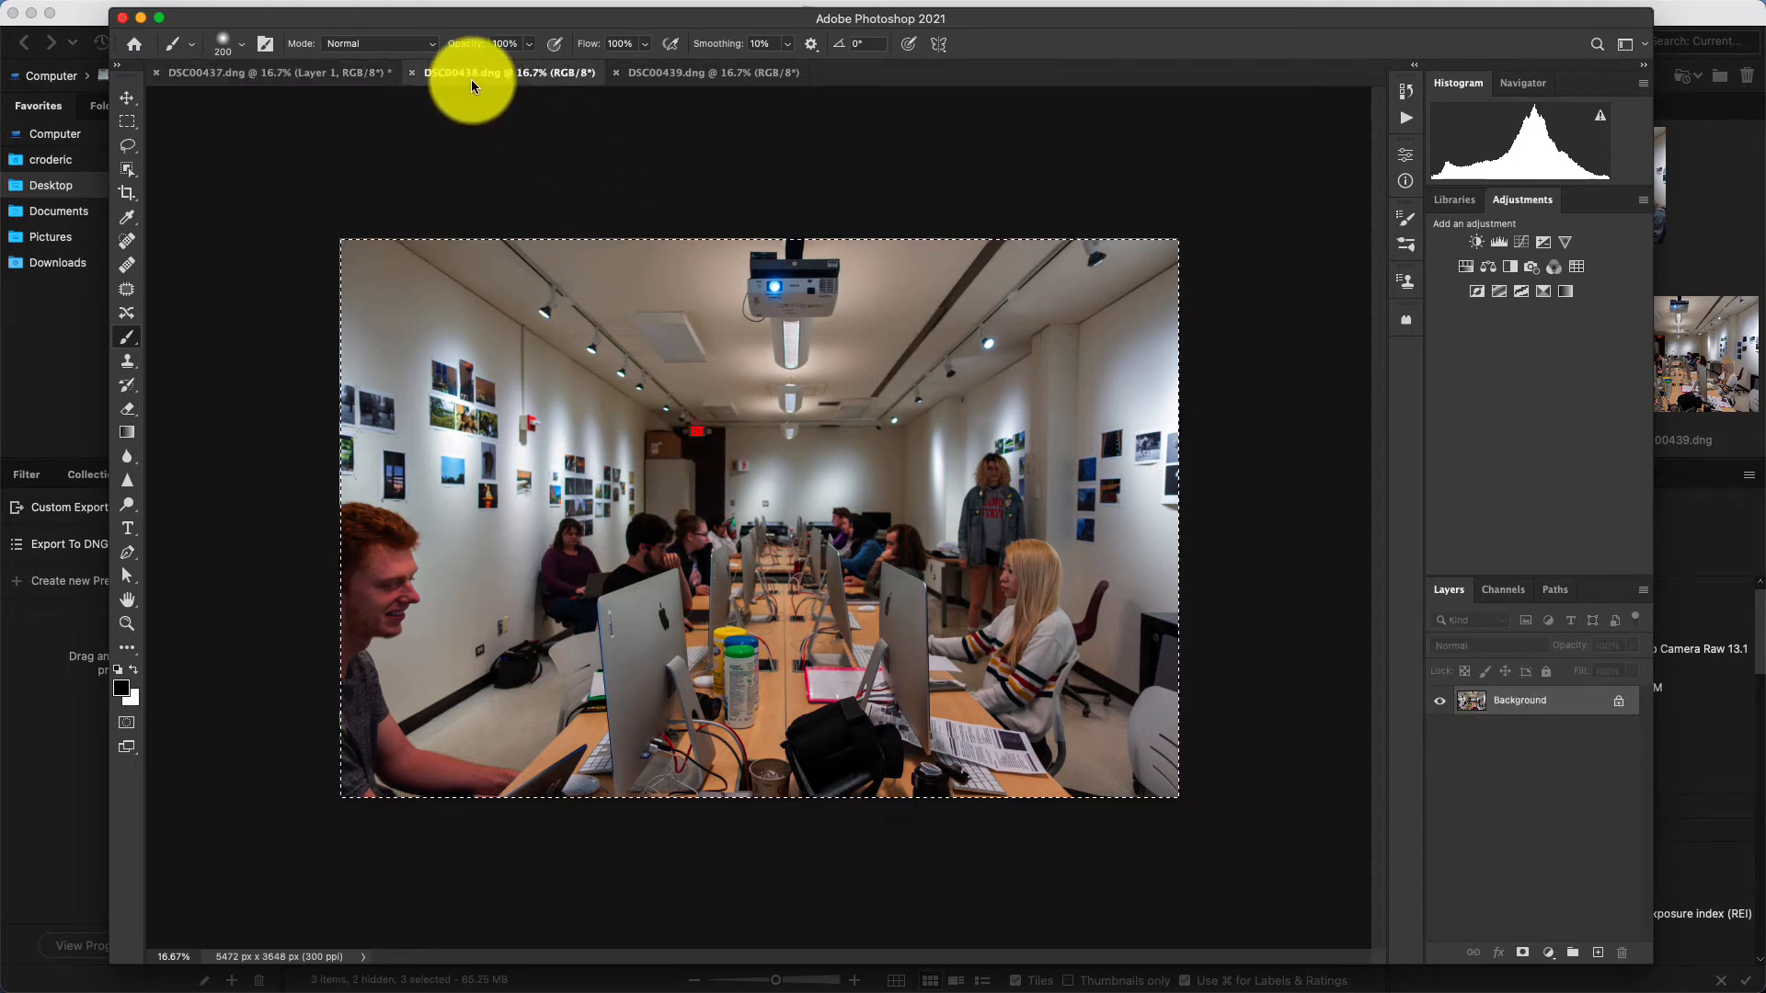
click(246, 73)
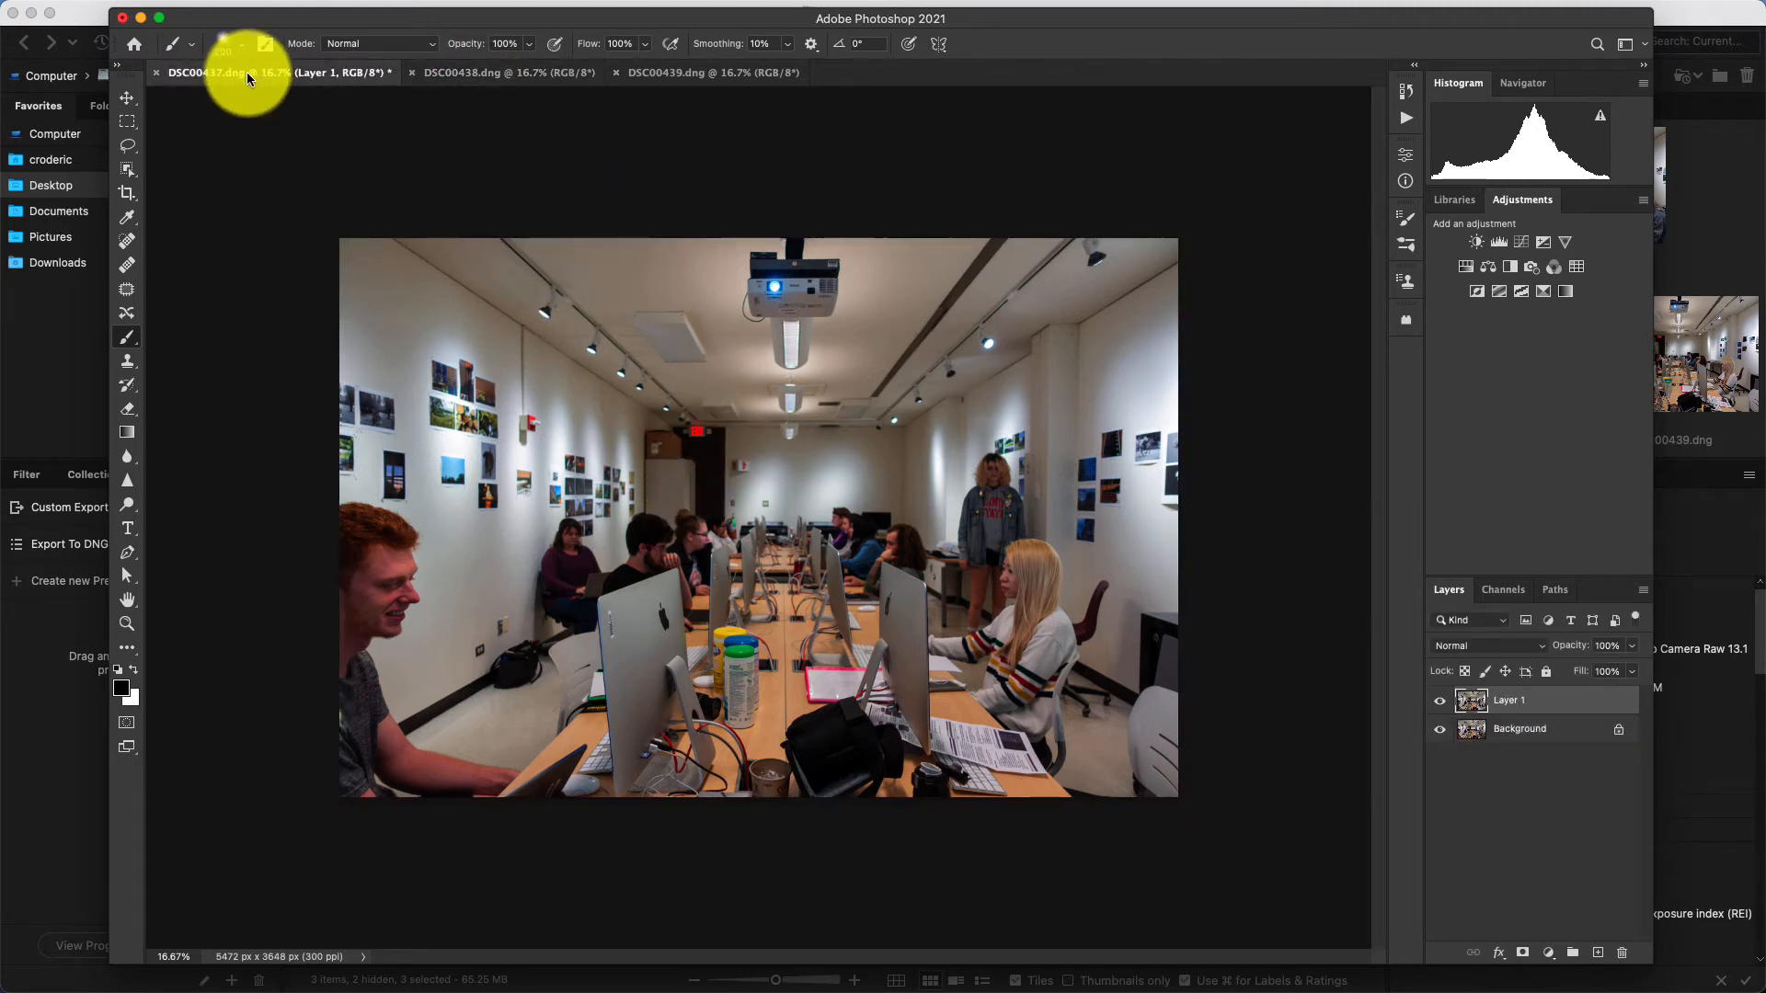
click(670, 74)
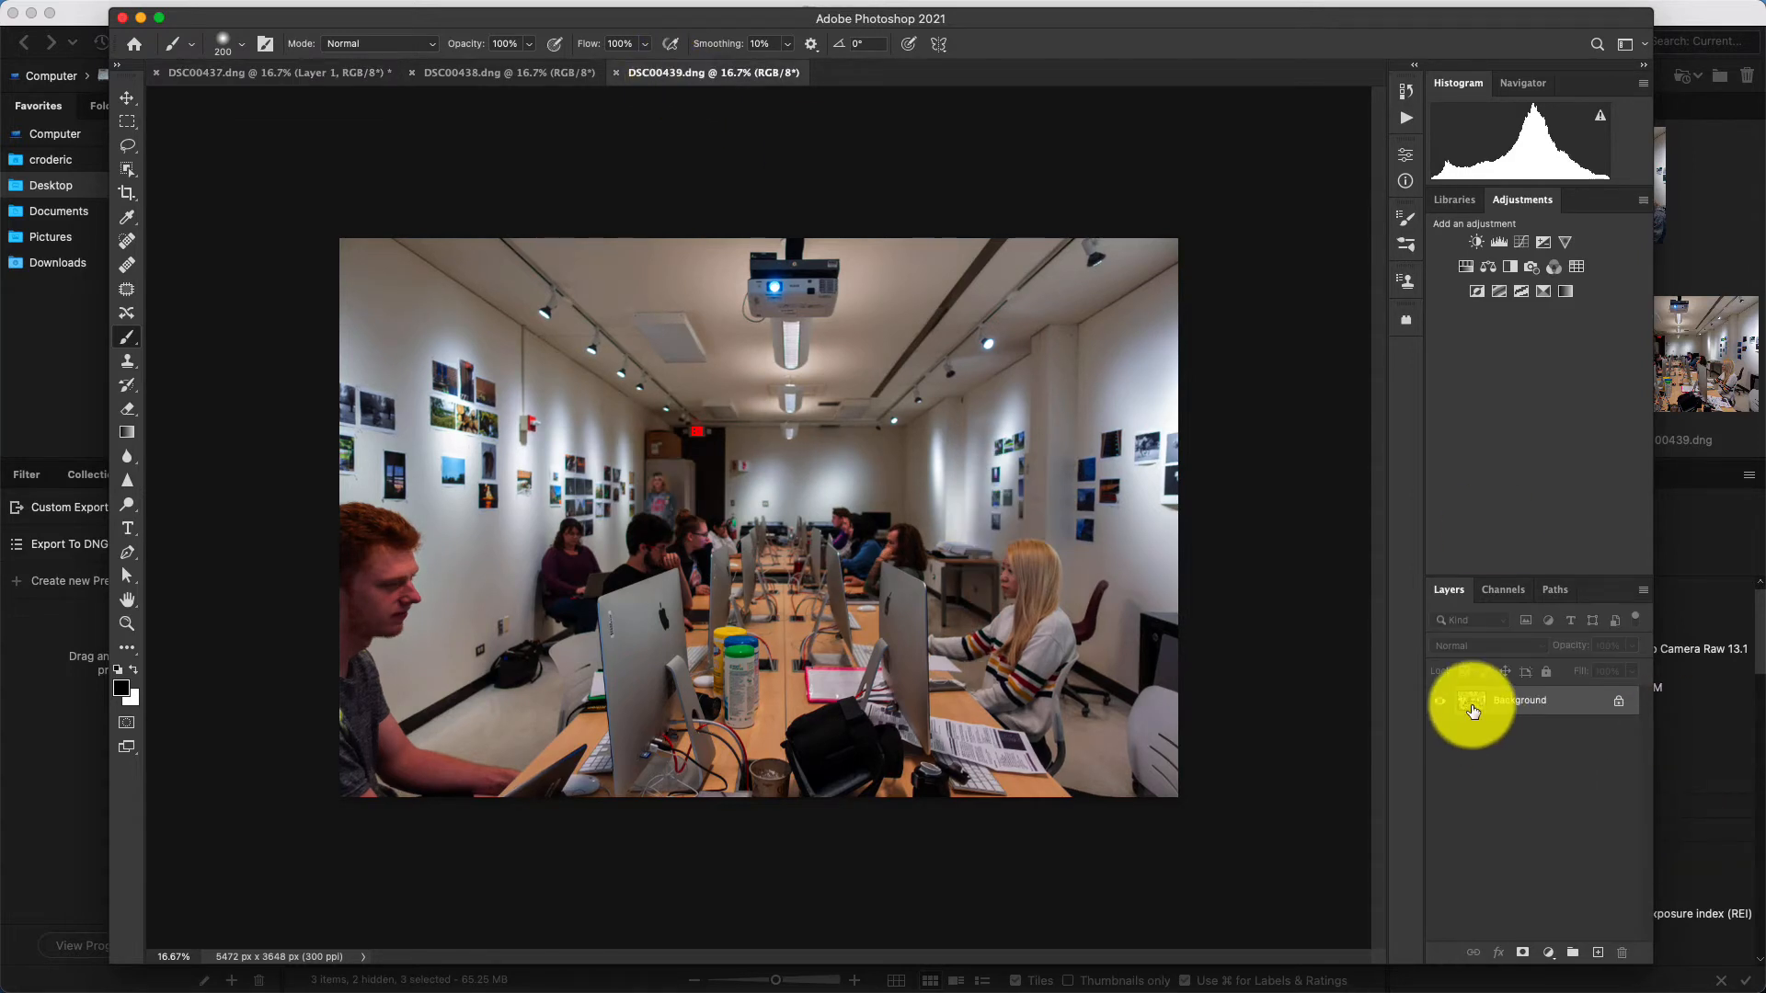
drag(1473, 711, 752, 537)
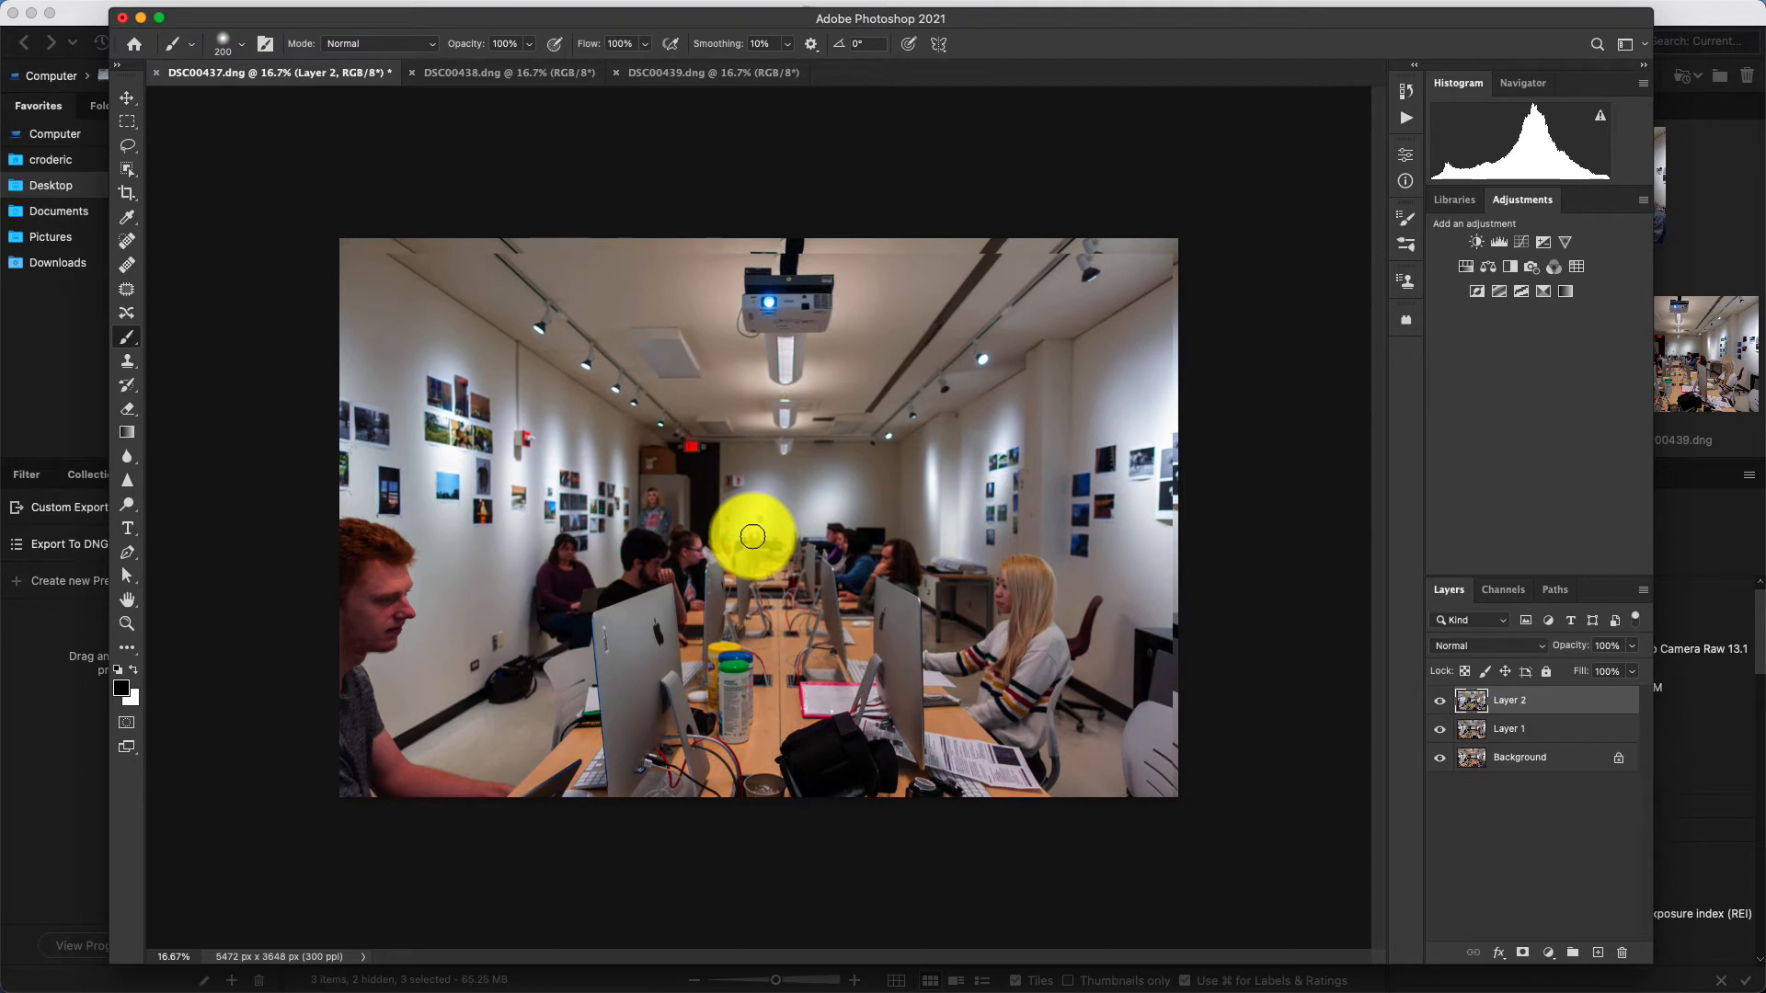
Shift Layer 2 down and slightly to the left over the photos beneath it with the Move tool.
click(127, 97)
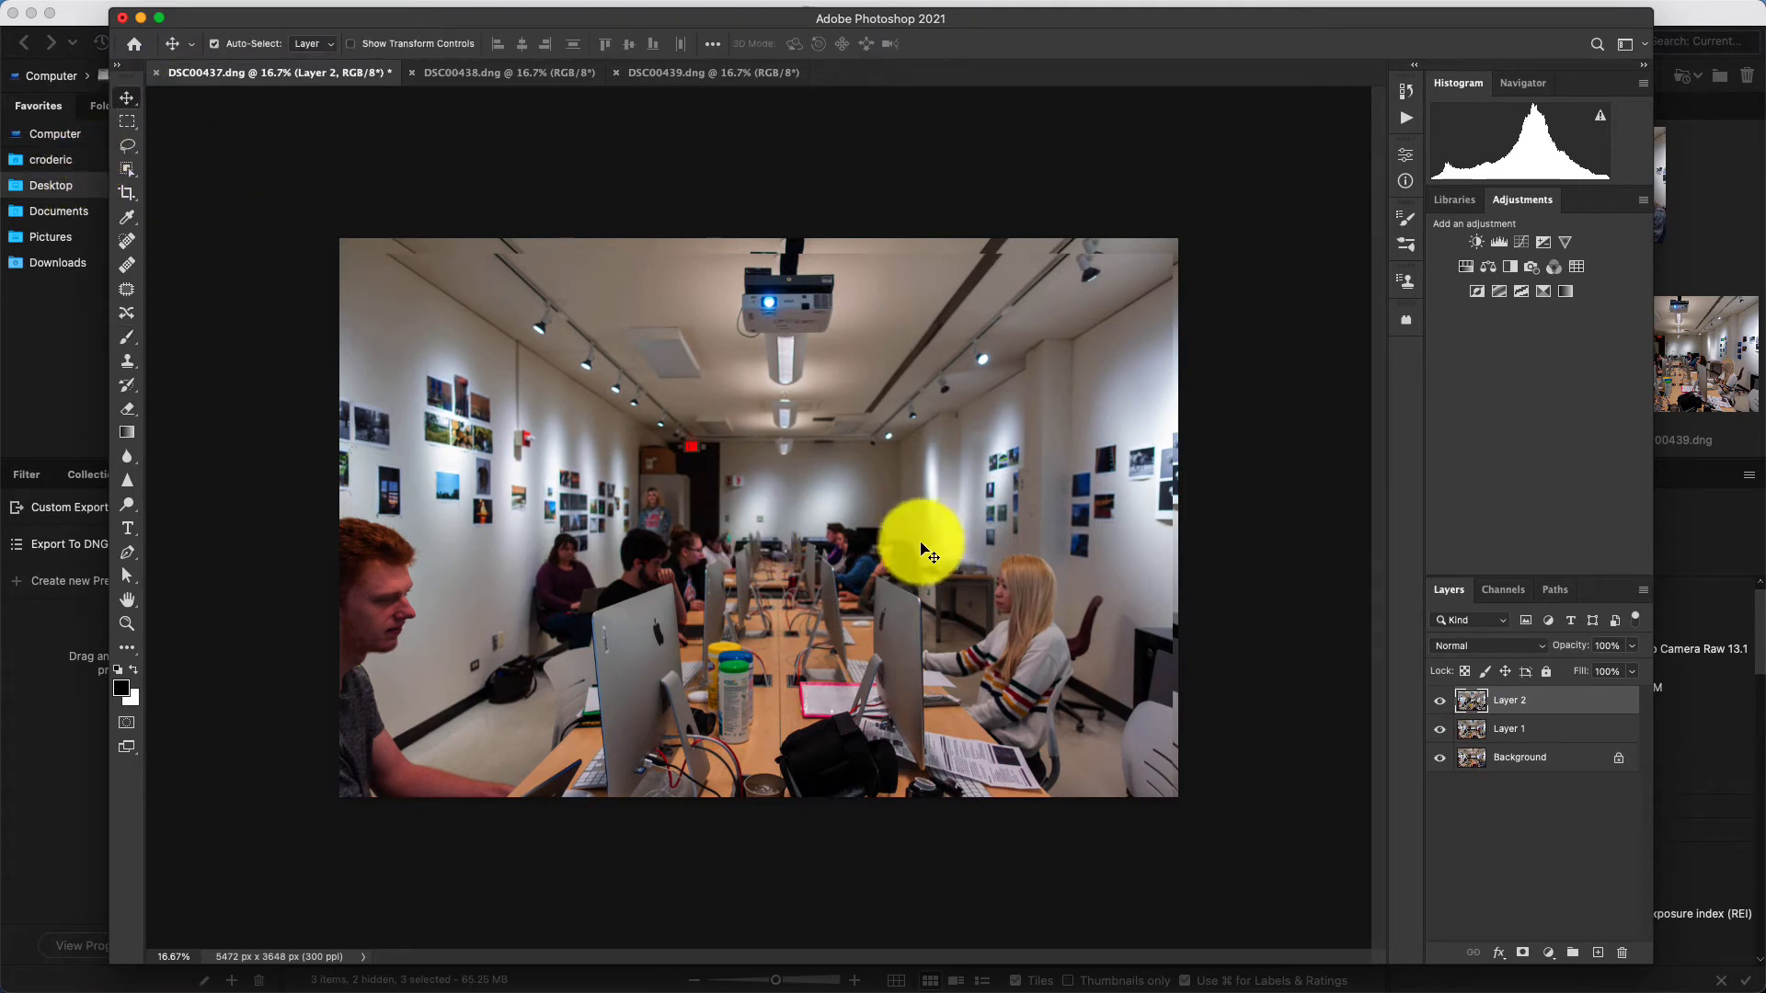
drag(762, 525, 858, 563)
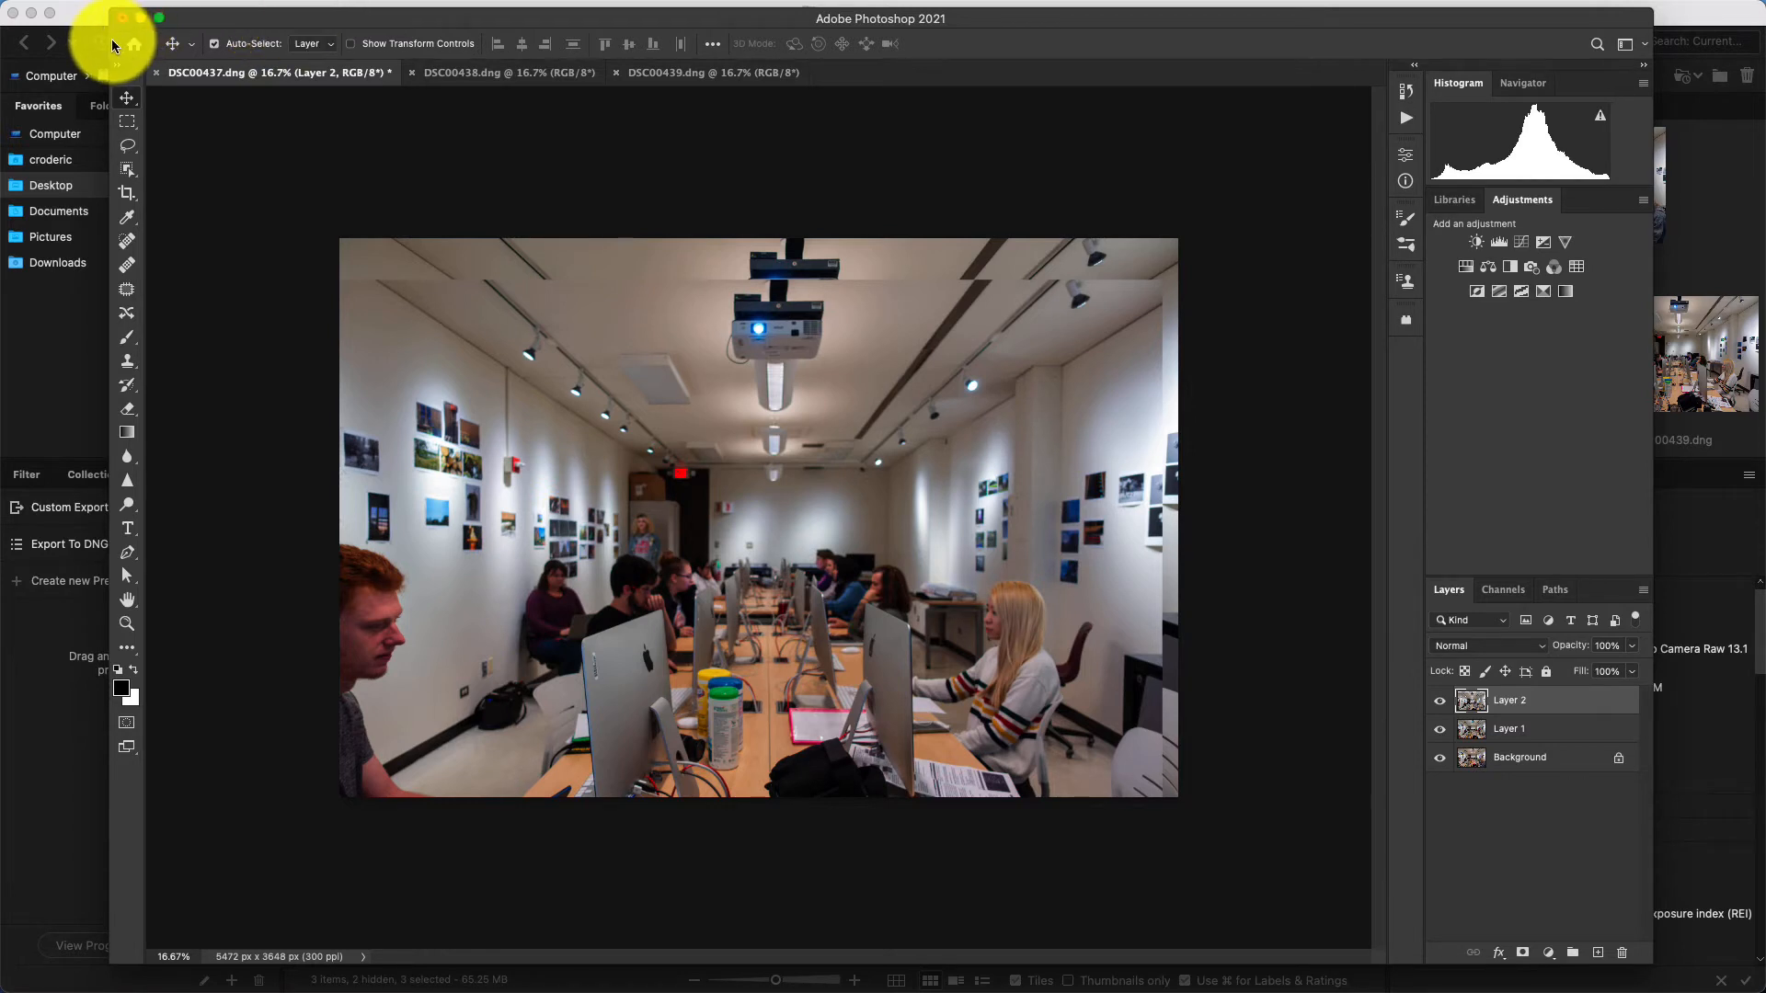
Reposition and enlarge the Photoshop window so it fills the whole screen.
drag(119, 25, 11, 25)
drag(169, 21, 167, 14)
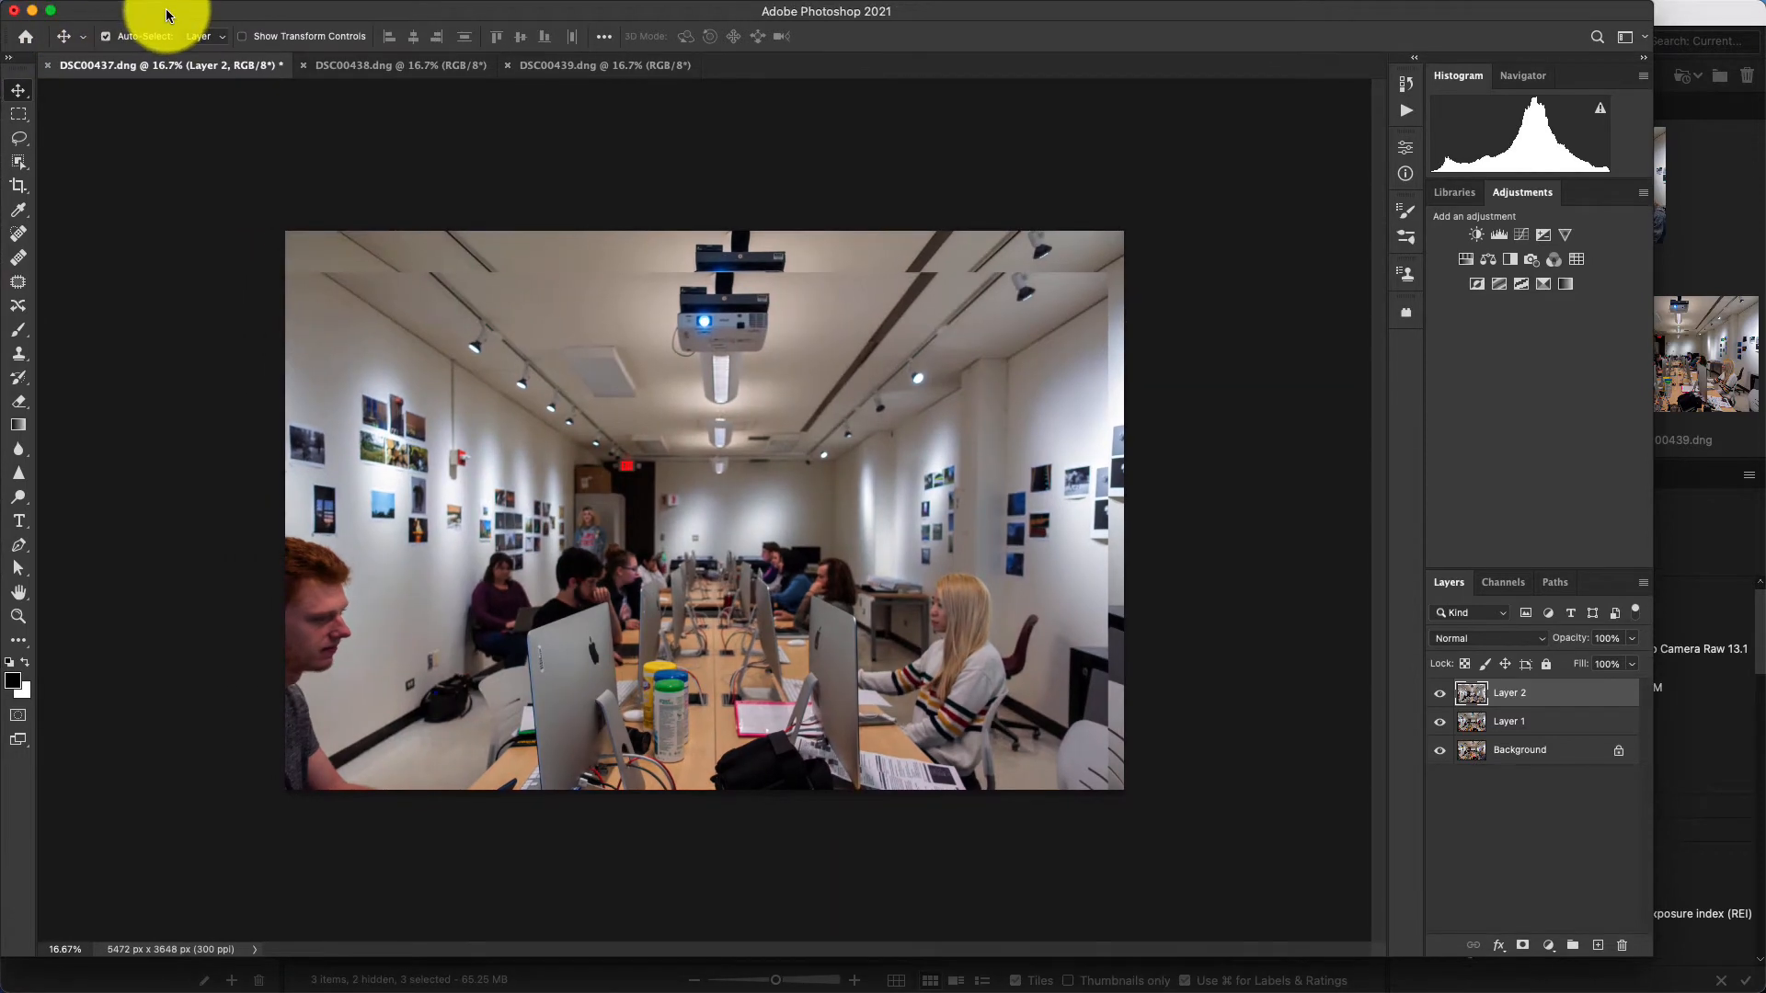
drag(1645, 959, 1762, 991)
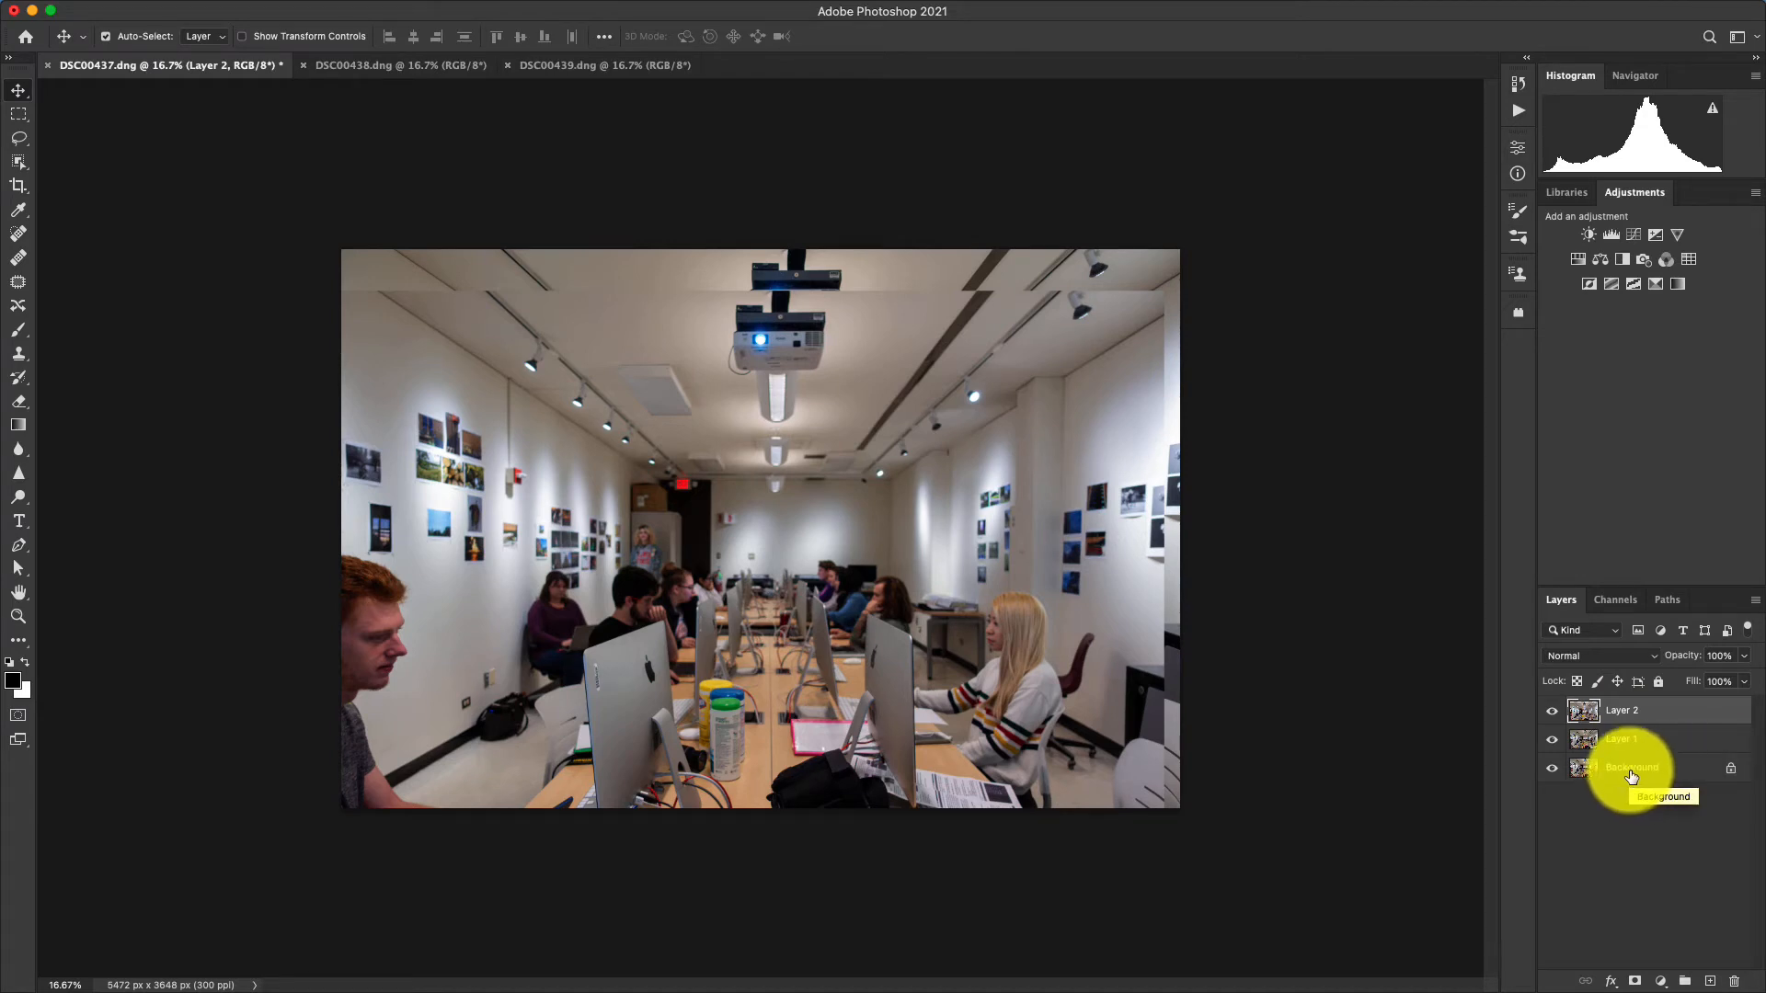
Convert the locked Background into a regular layer, accepting the default name Layer 0.
click(1651, 772)
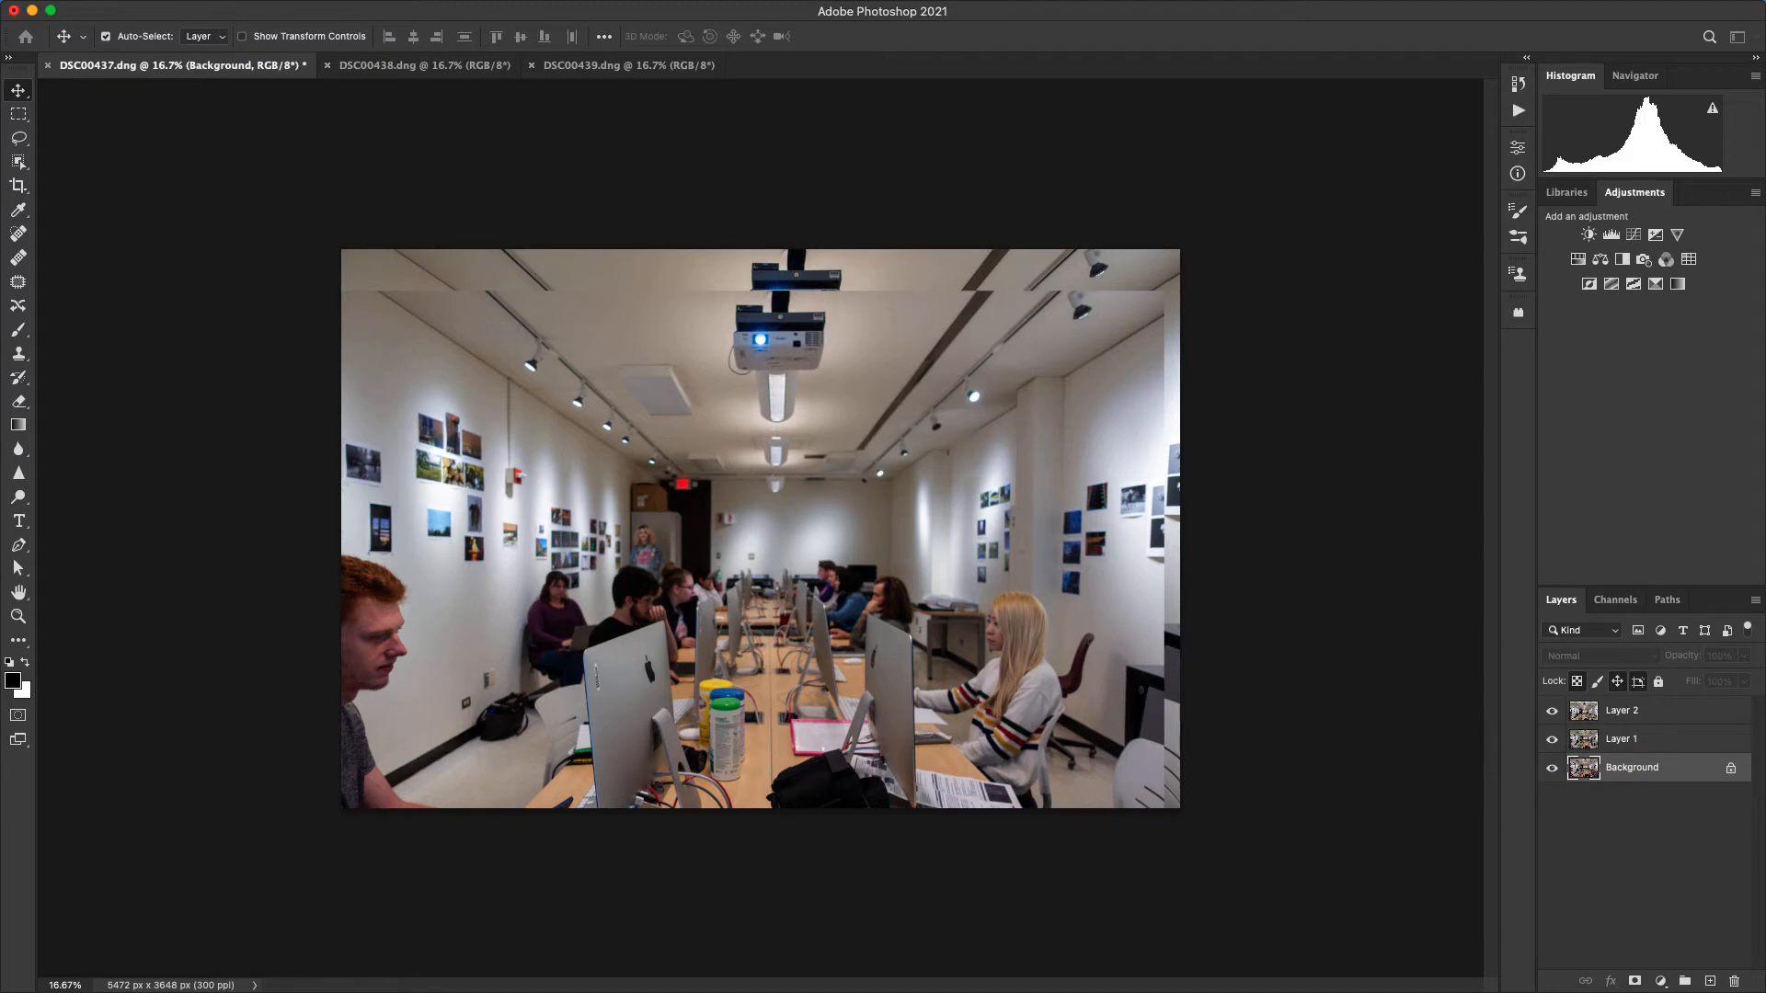
drag(0, 281, 587, 411)
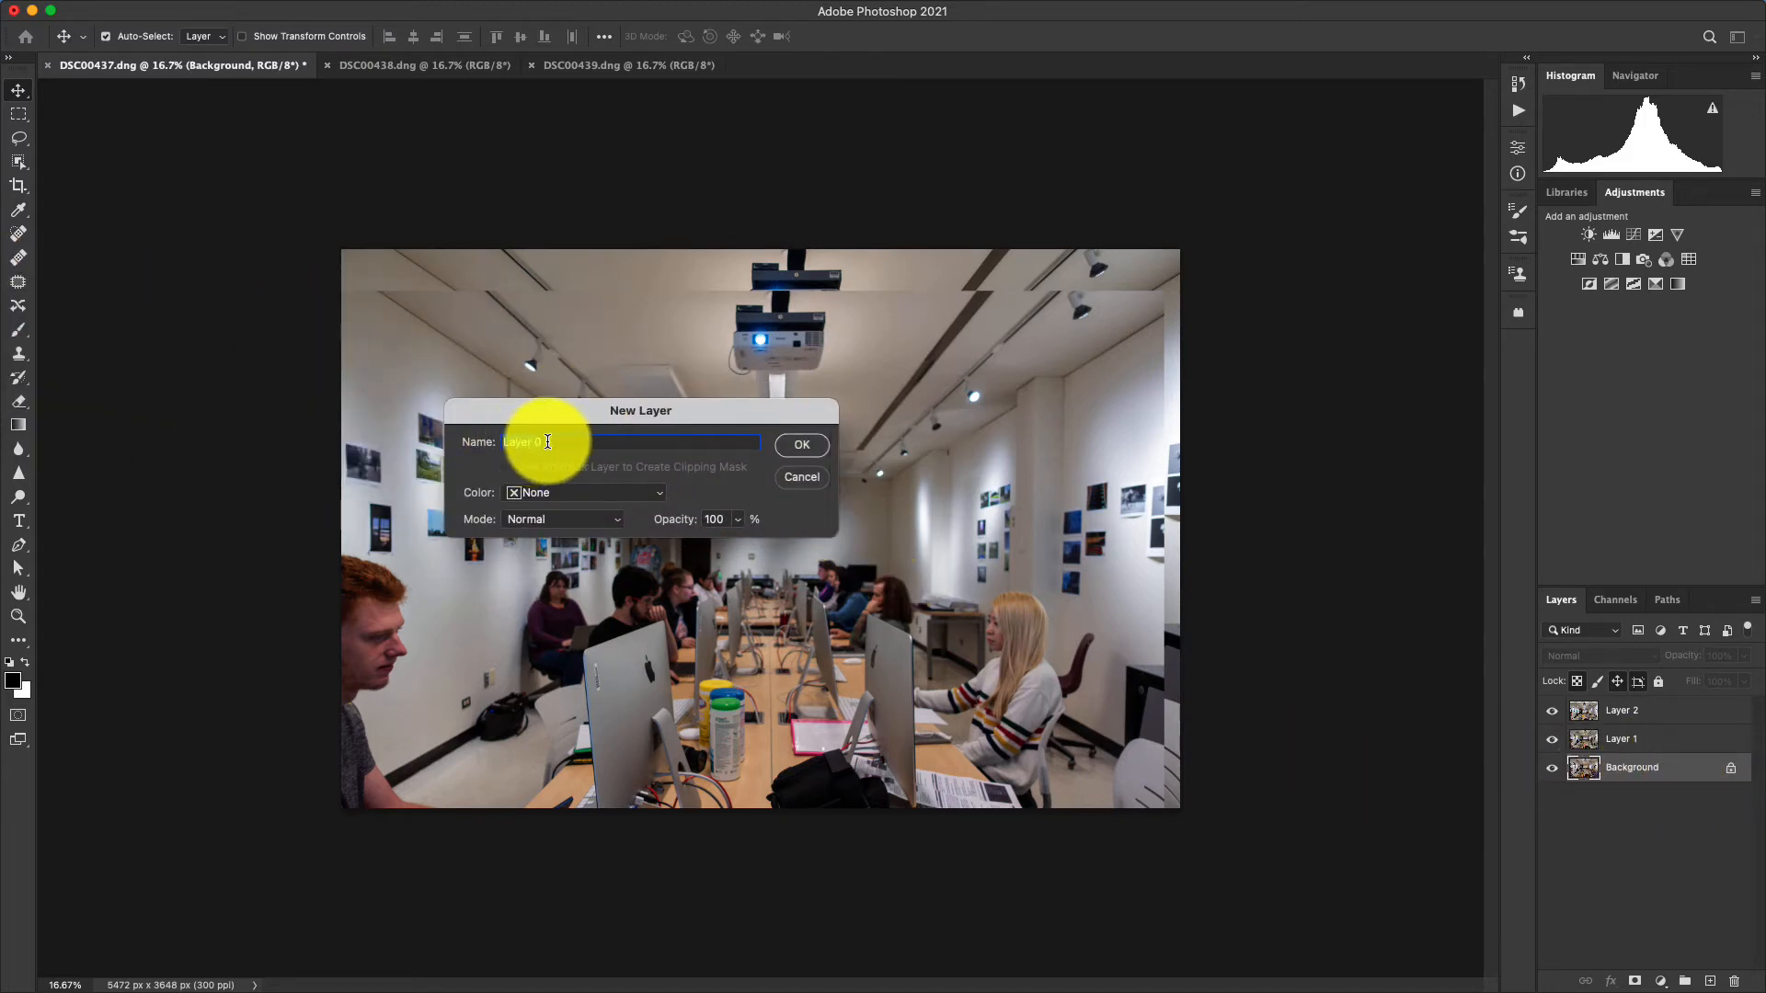
click(797, 445)
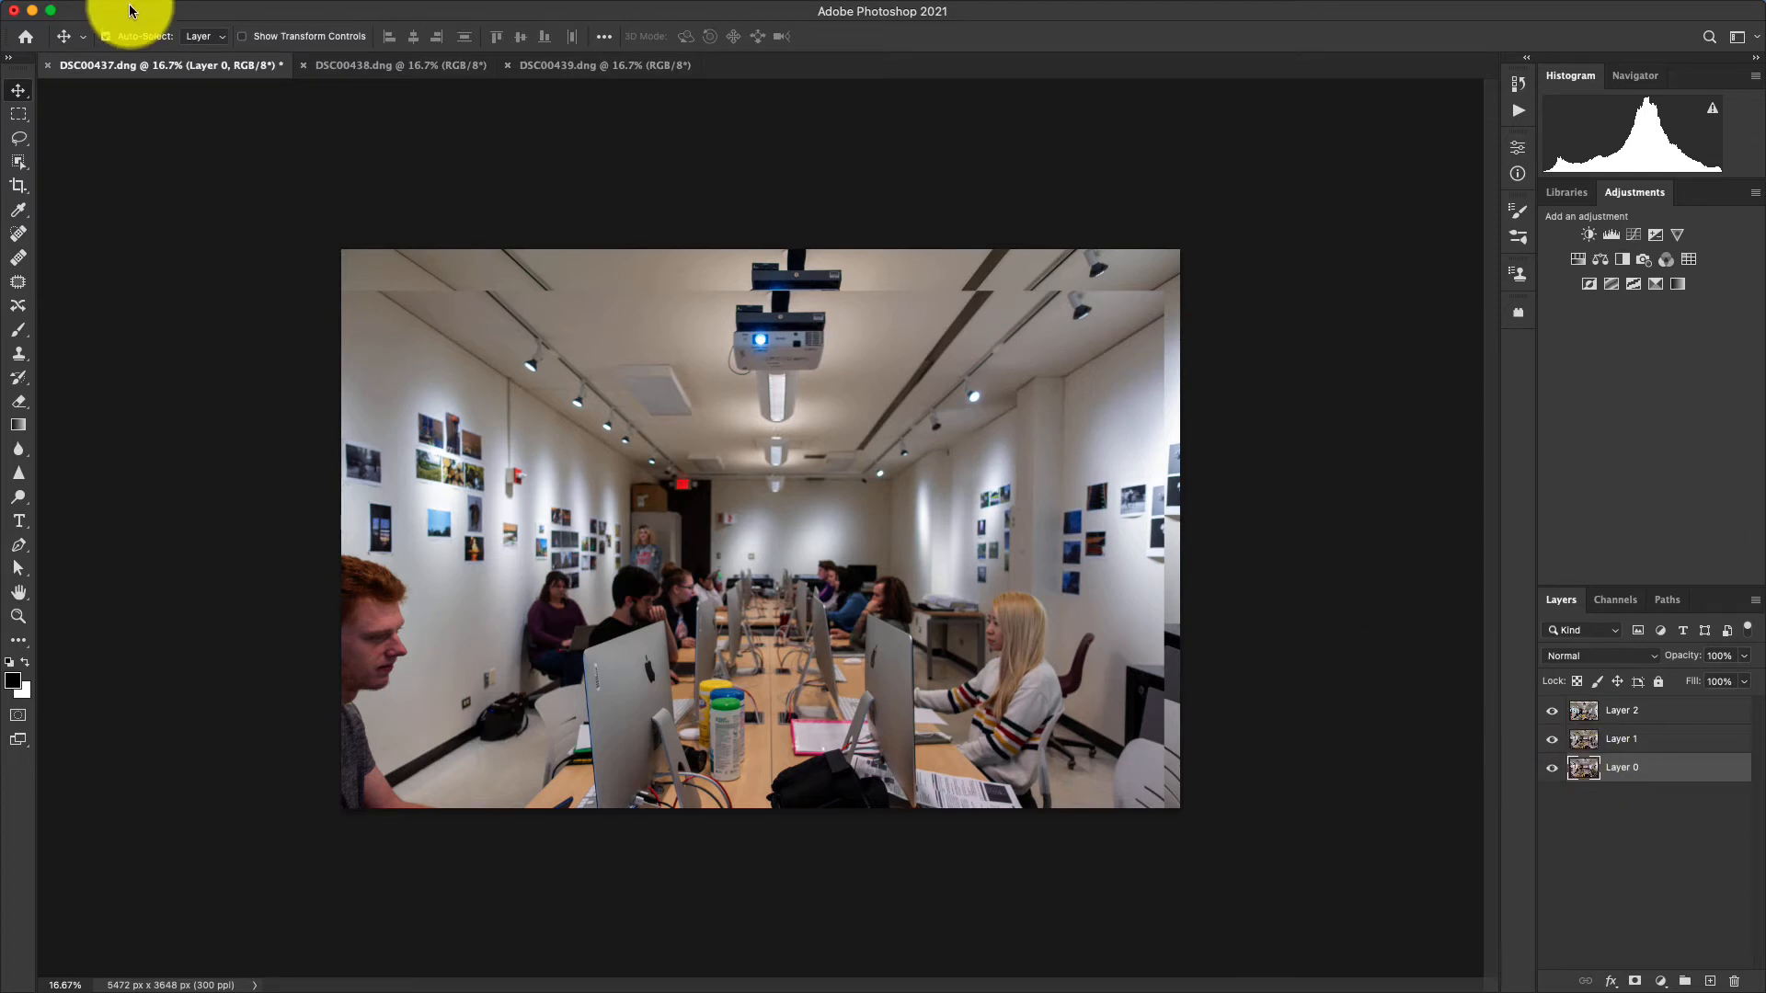
mouse_move(237, 4)
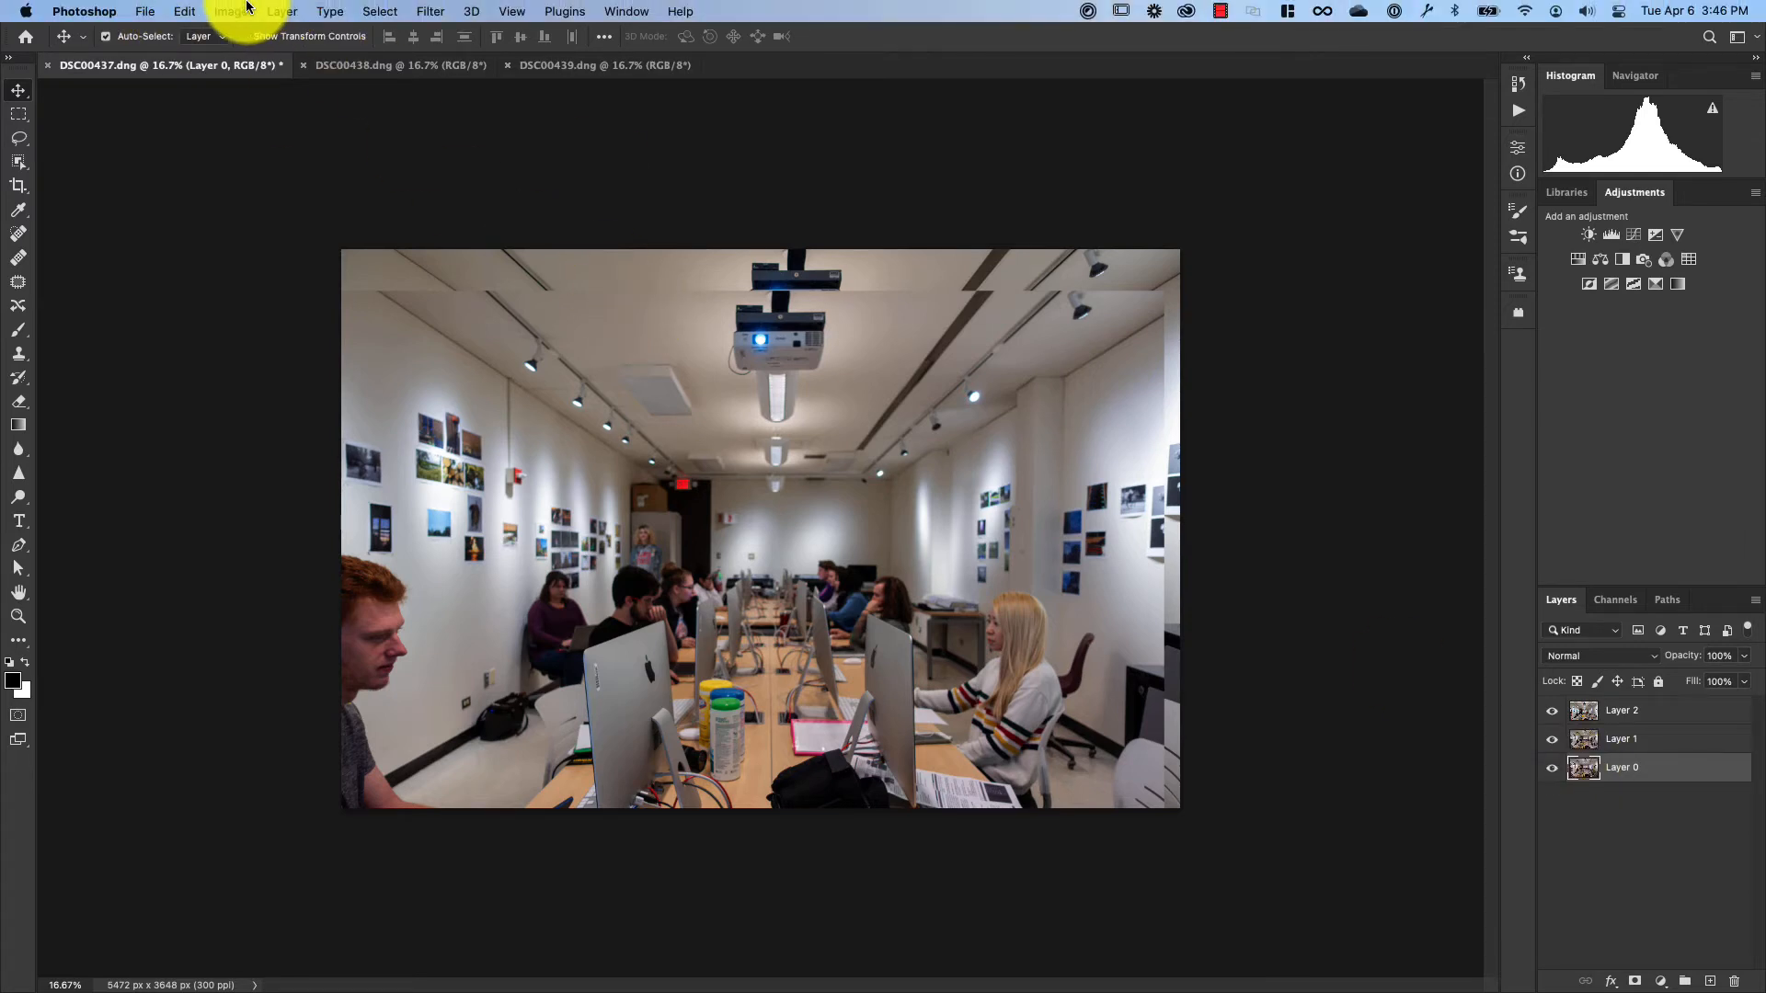
click(189, 11)
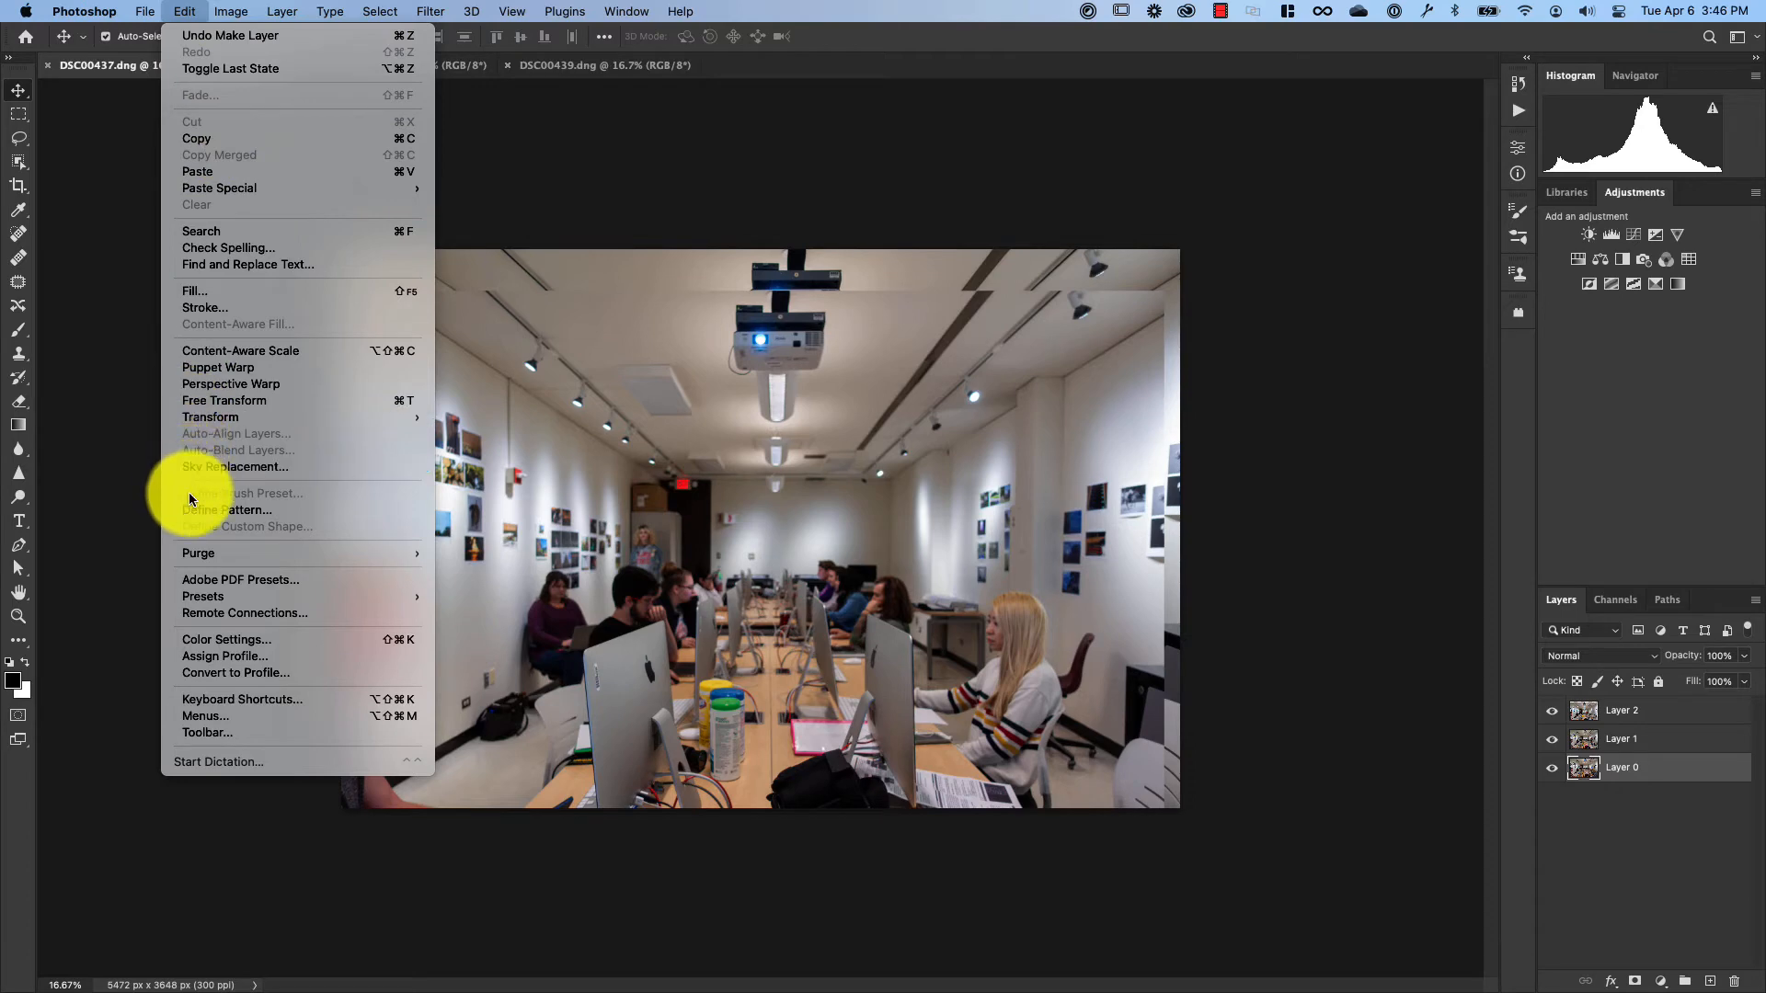
click(179, 9)
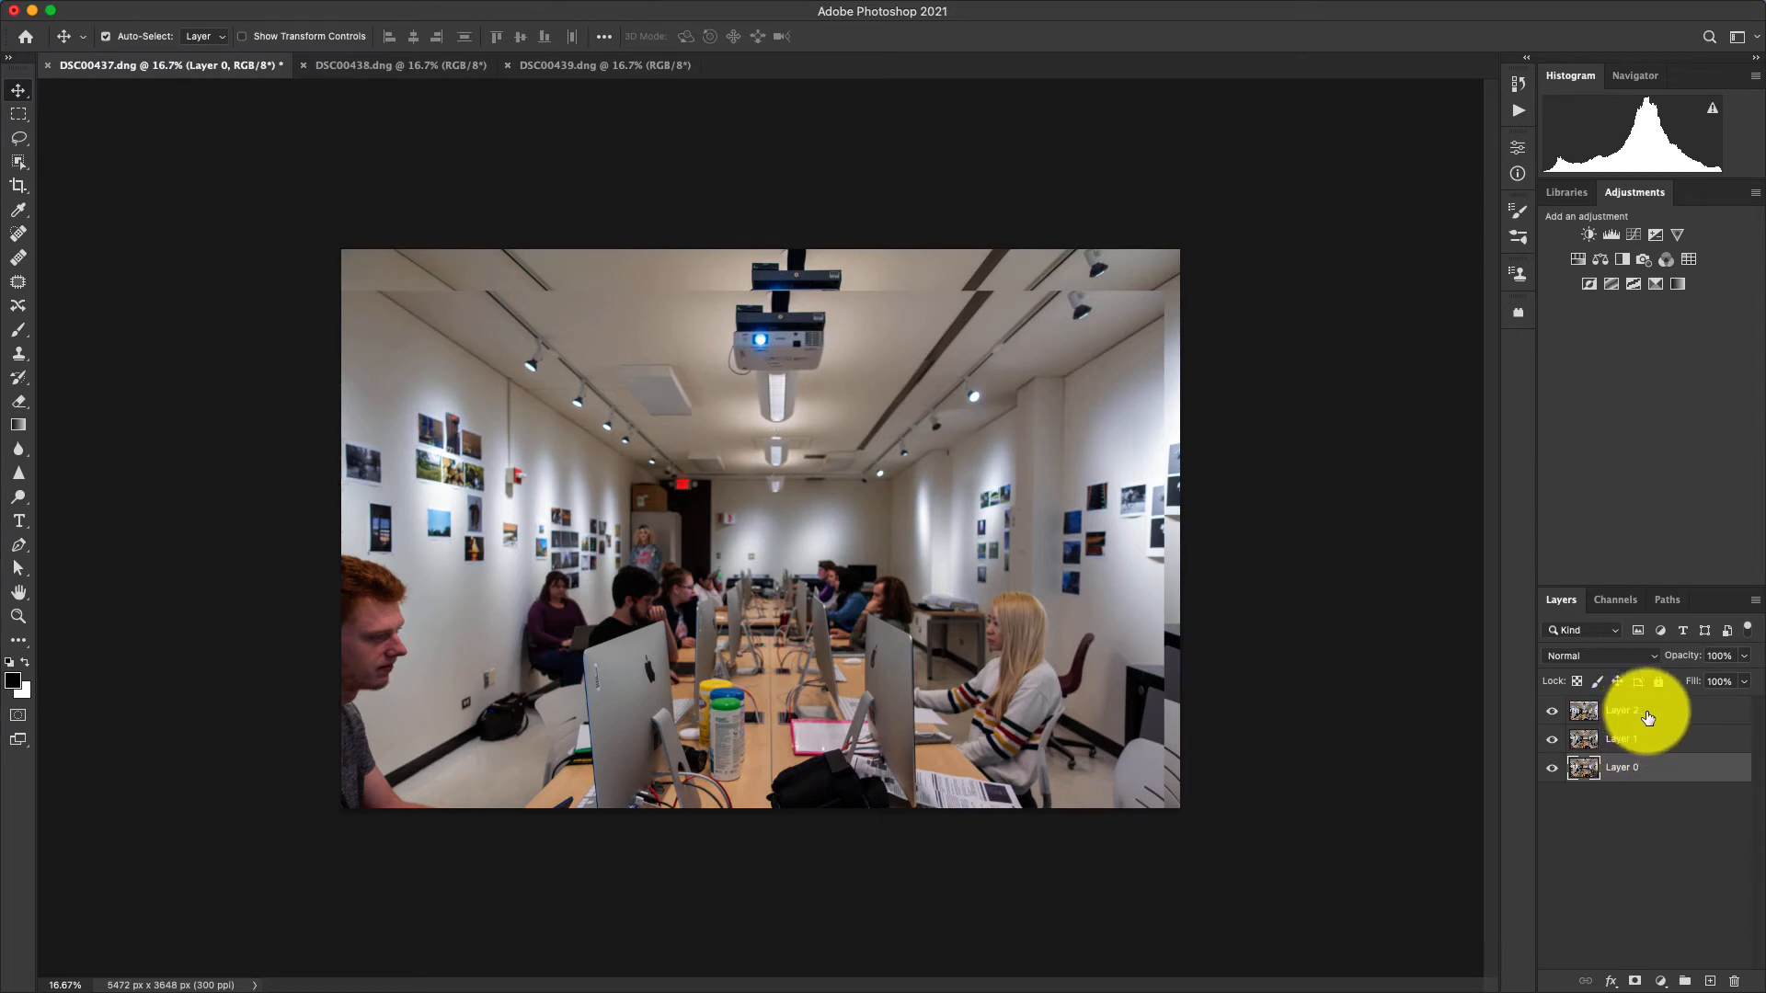
Select Layer 0, Layer 1 and Layer 2 together and auto-align them using the Auto projection.
shift+click(1647, 718)
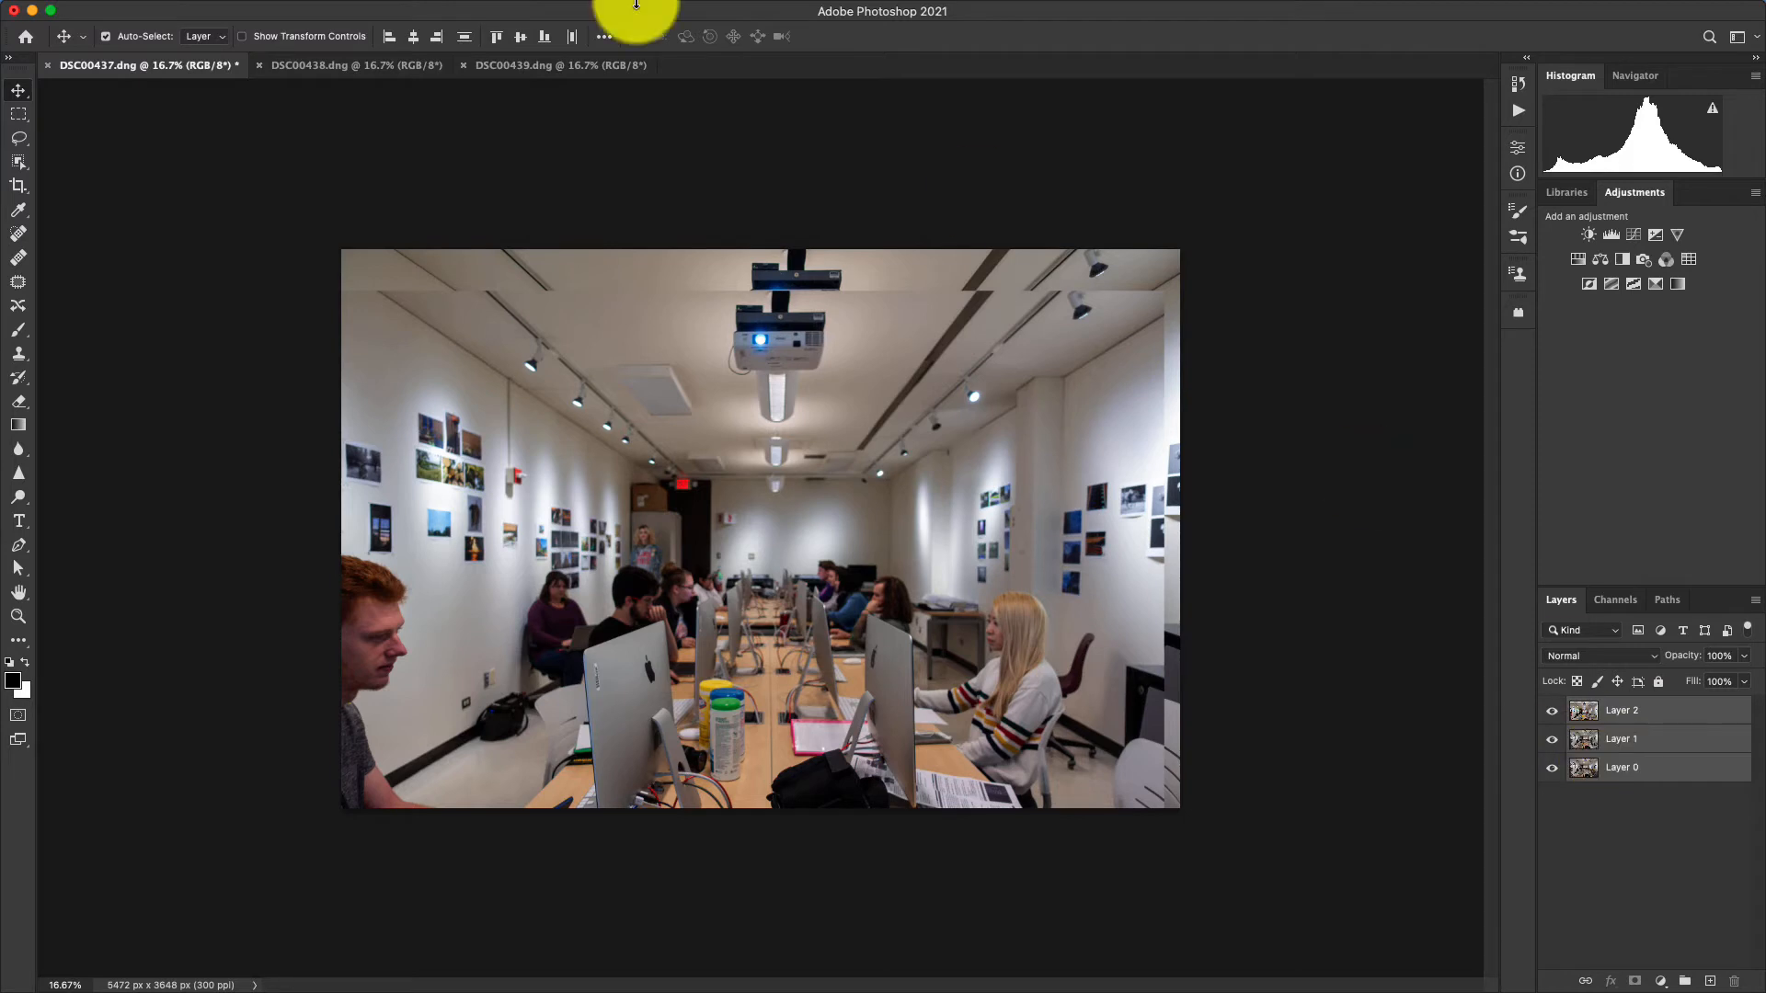
click(226, 11)
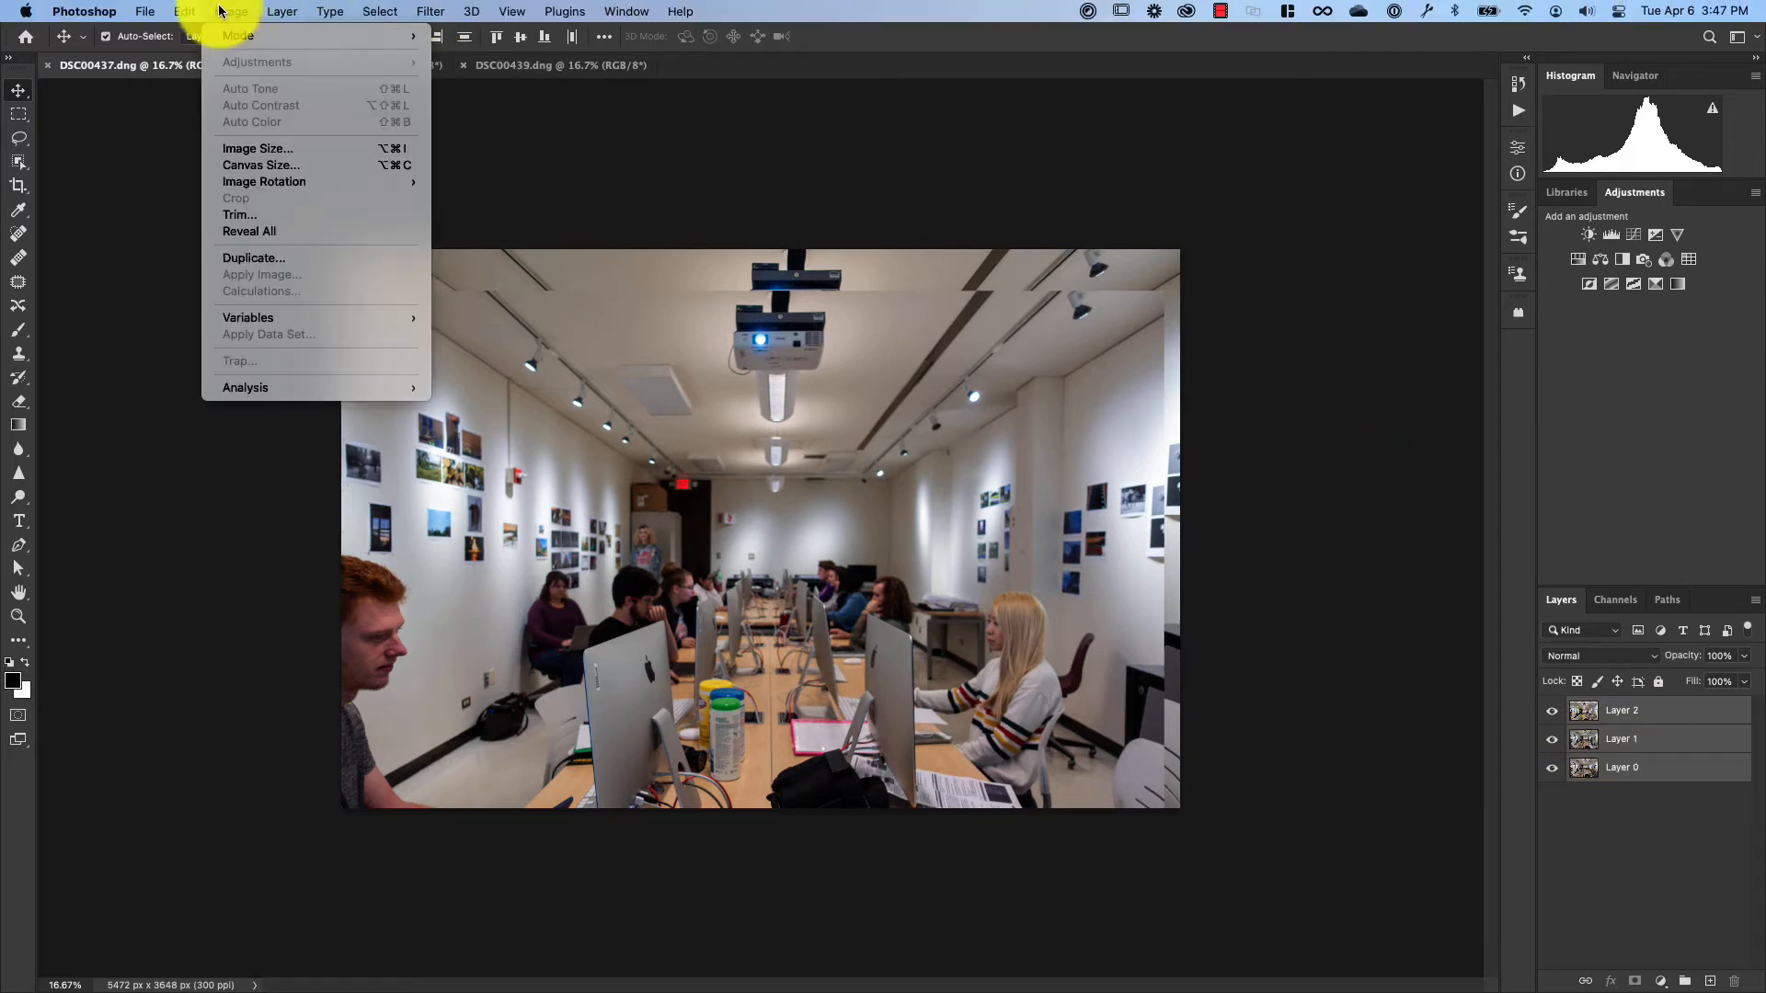
mouse_move(177, 9)
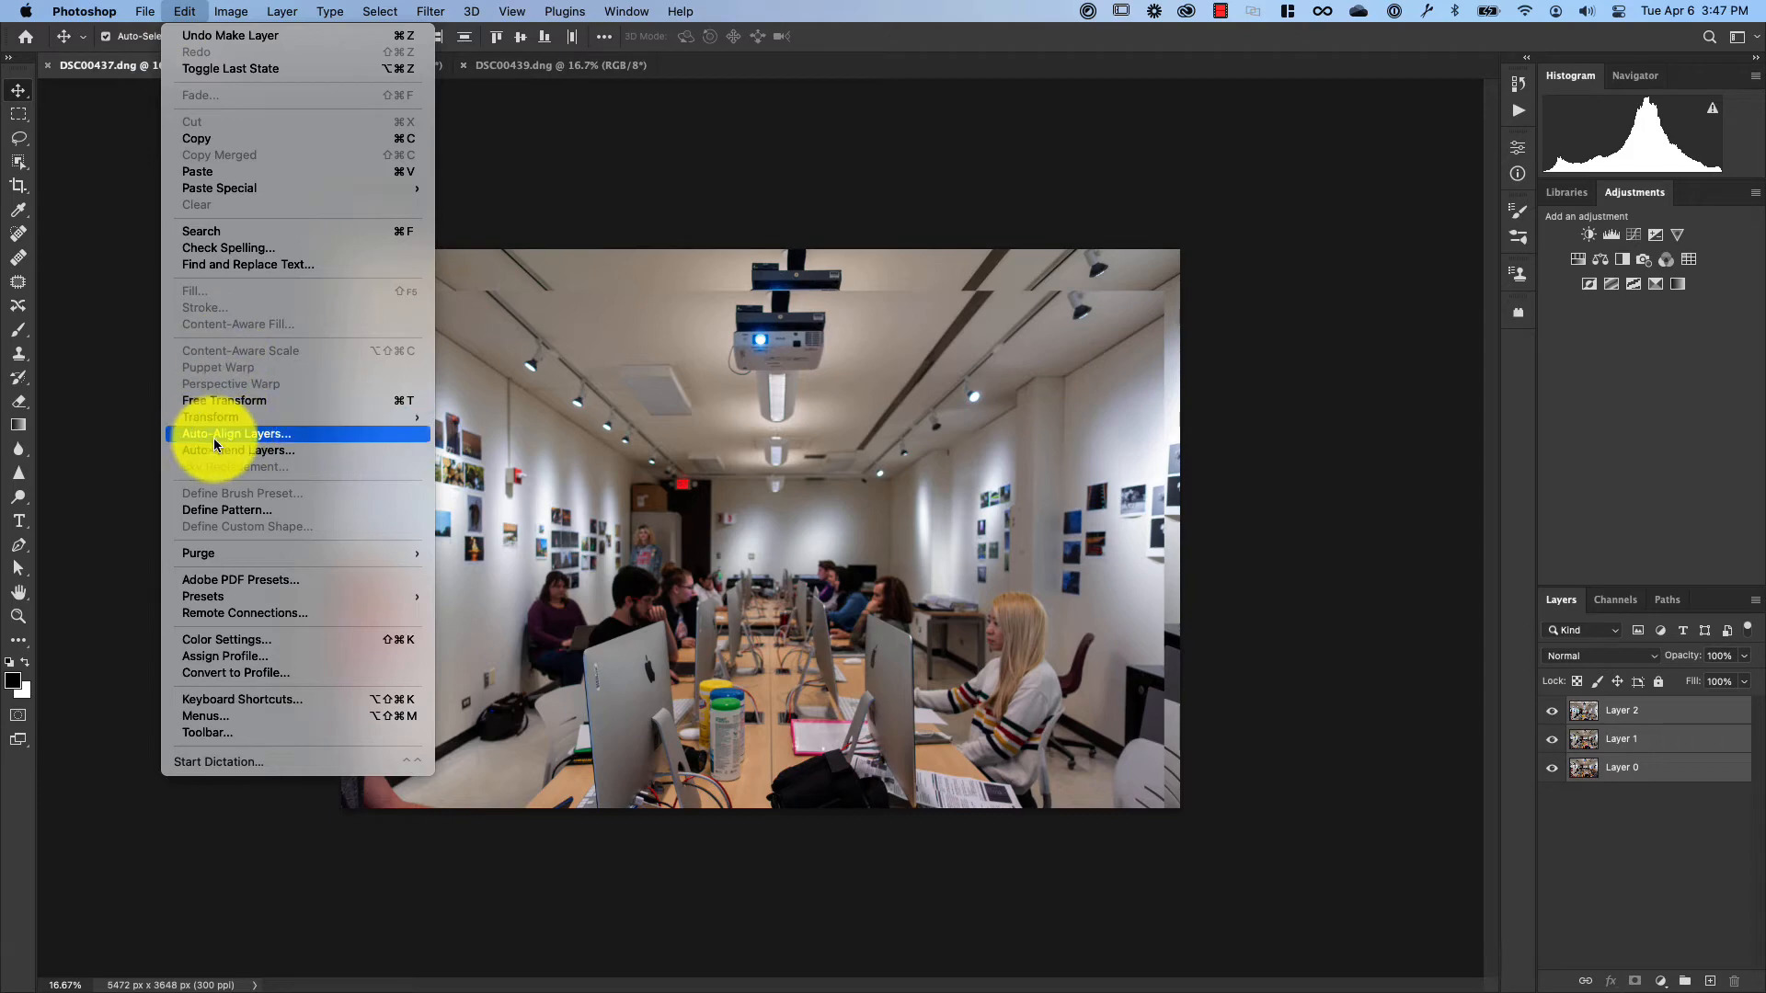
click(239, 443)
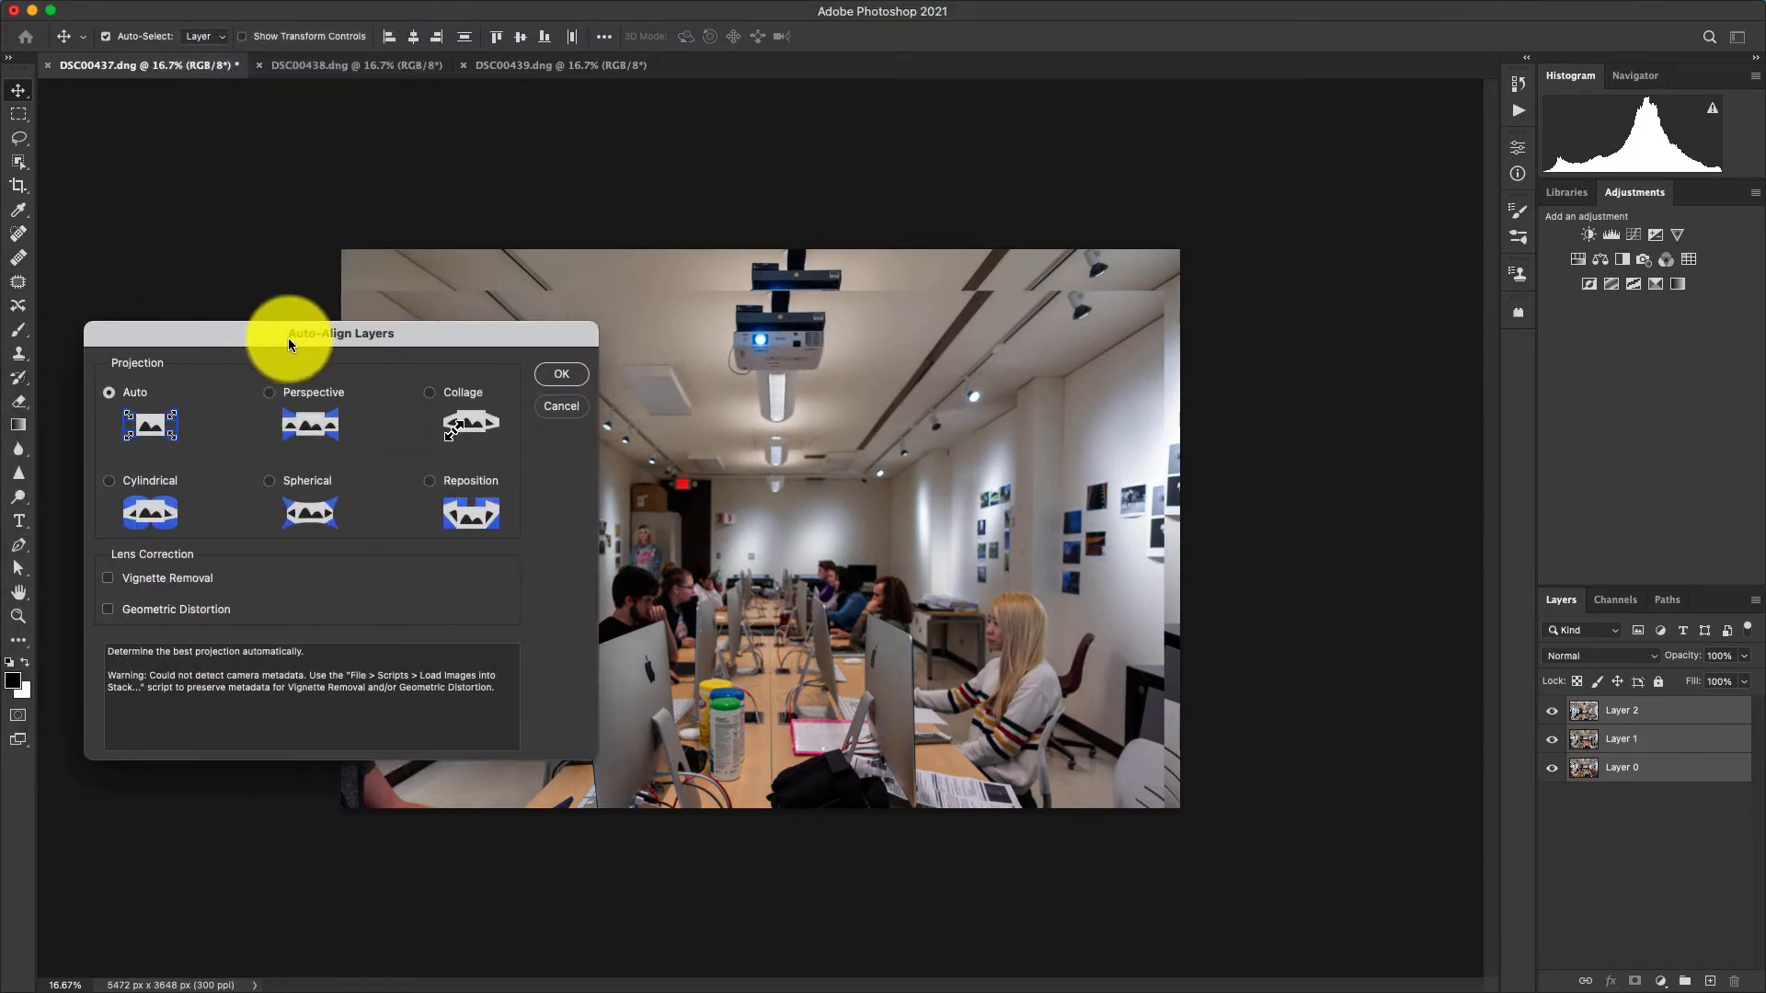
drag(288, 322, 563, 290)
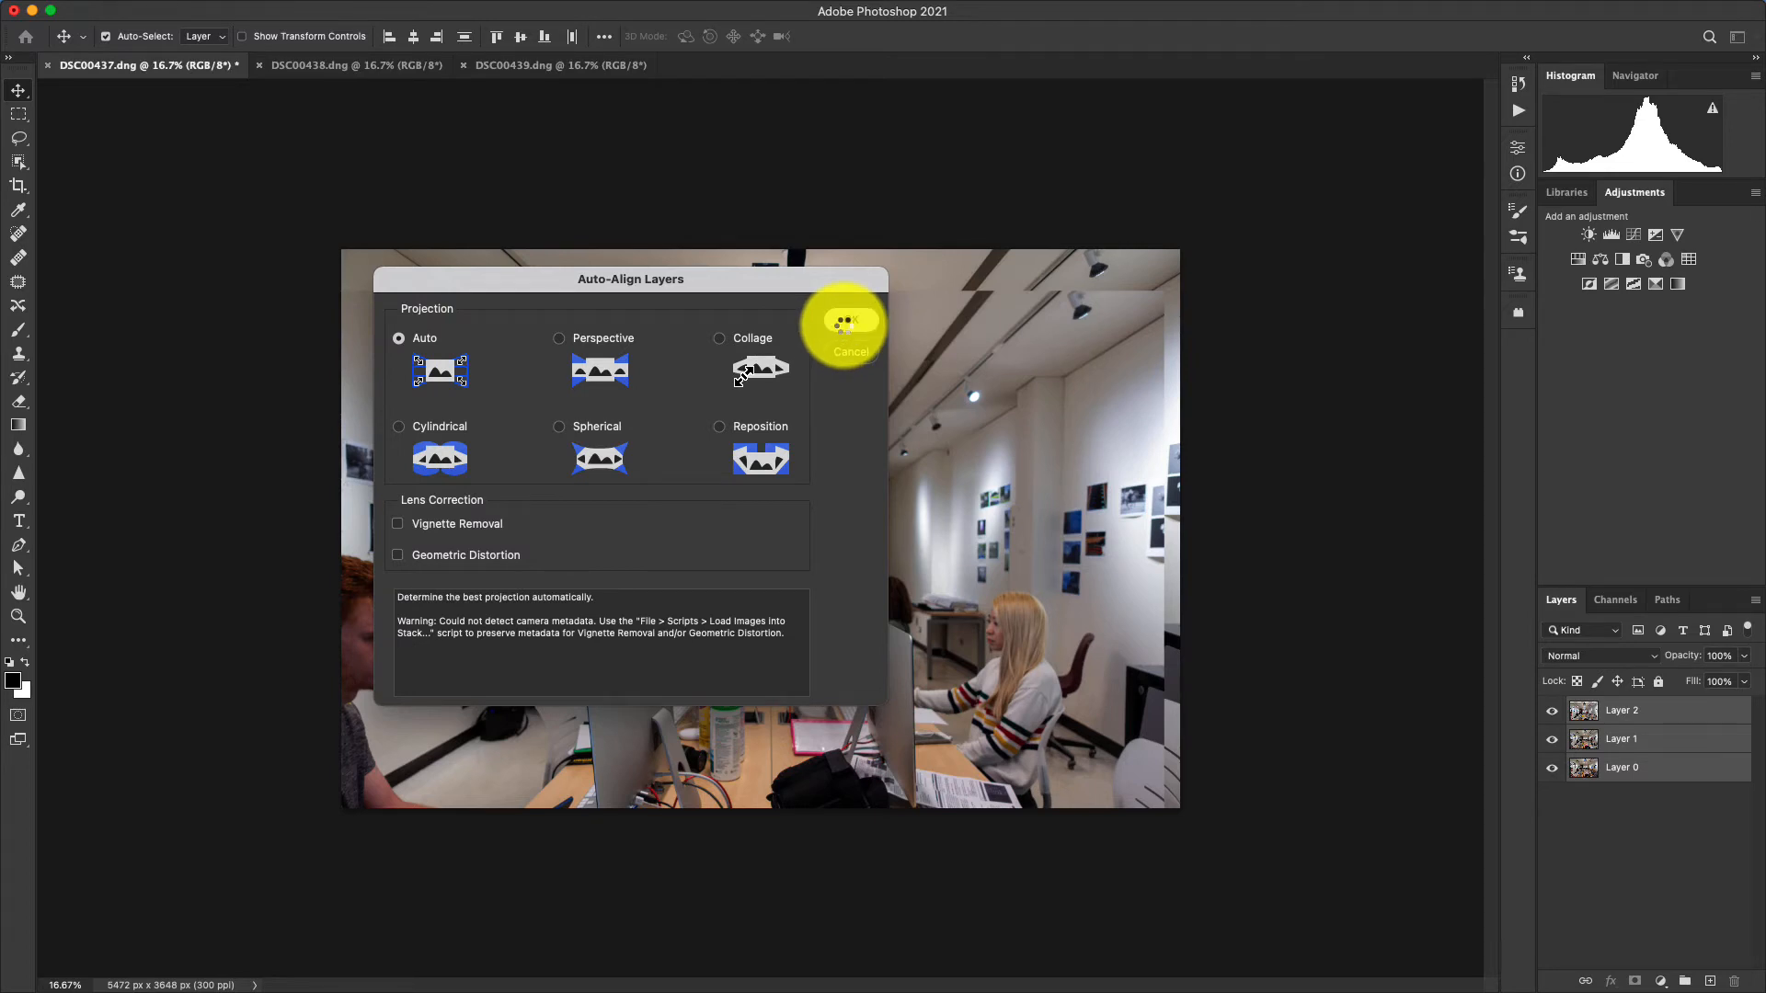
click(843, 321)
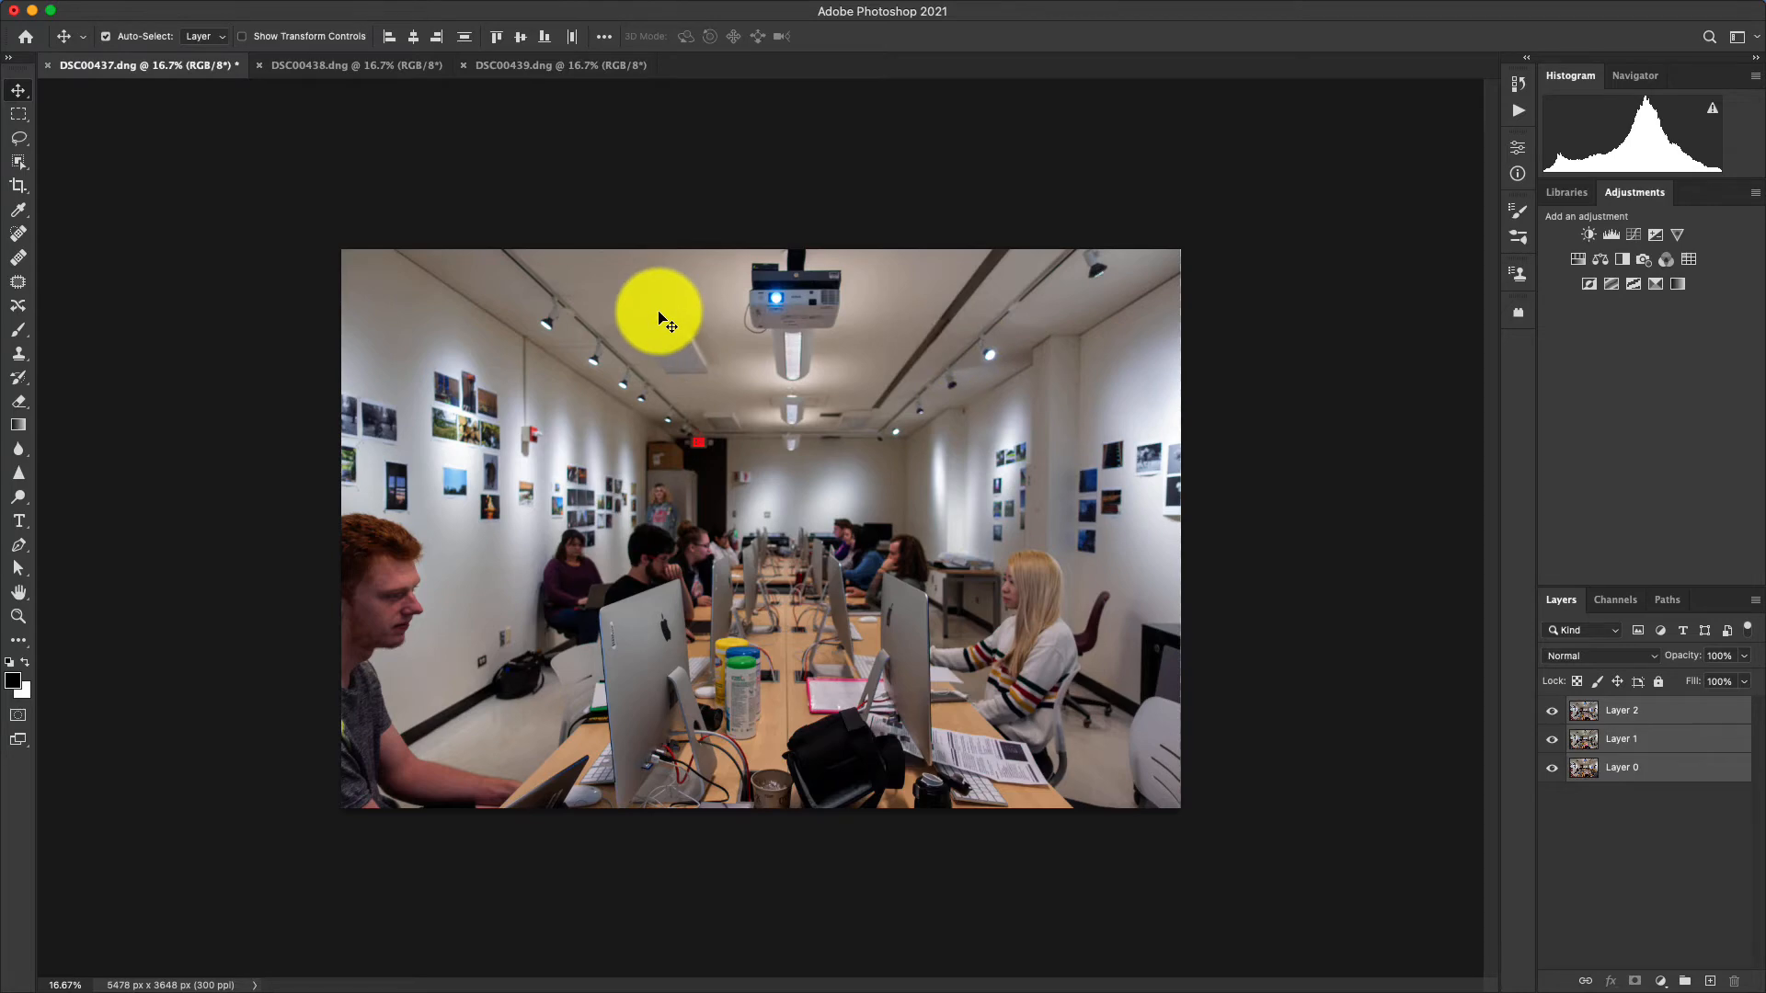
Examine the aligned layers up close along the photo's right edge, then return to a view of the whole image.
key(super)
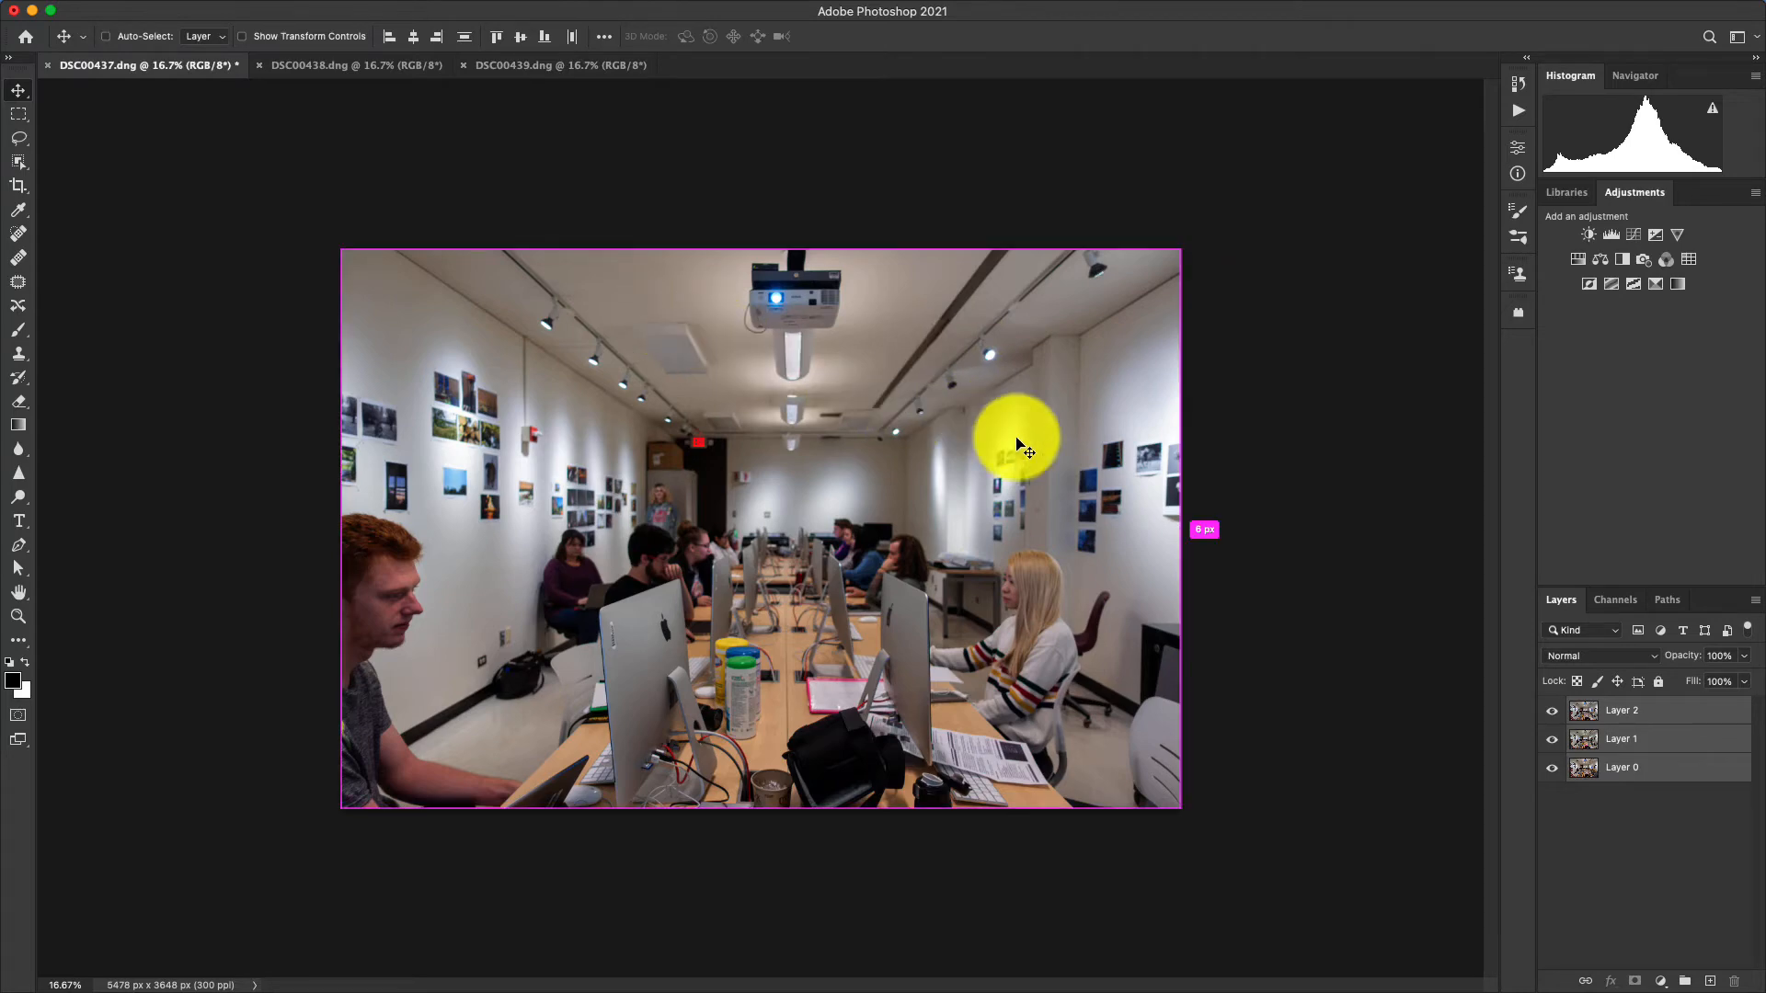
key(super+equal)
key(super+equal)
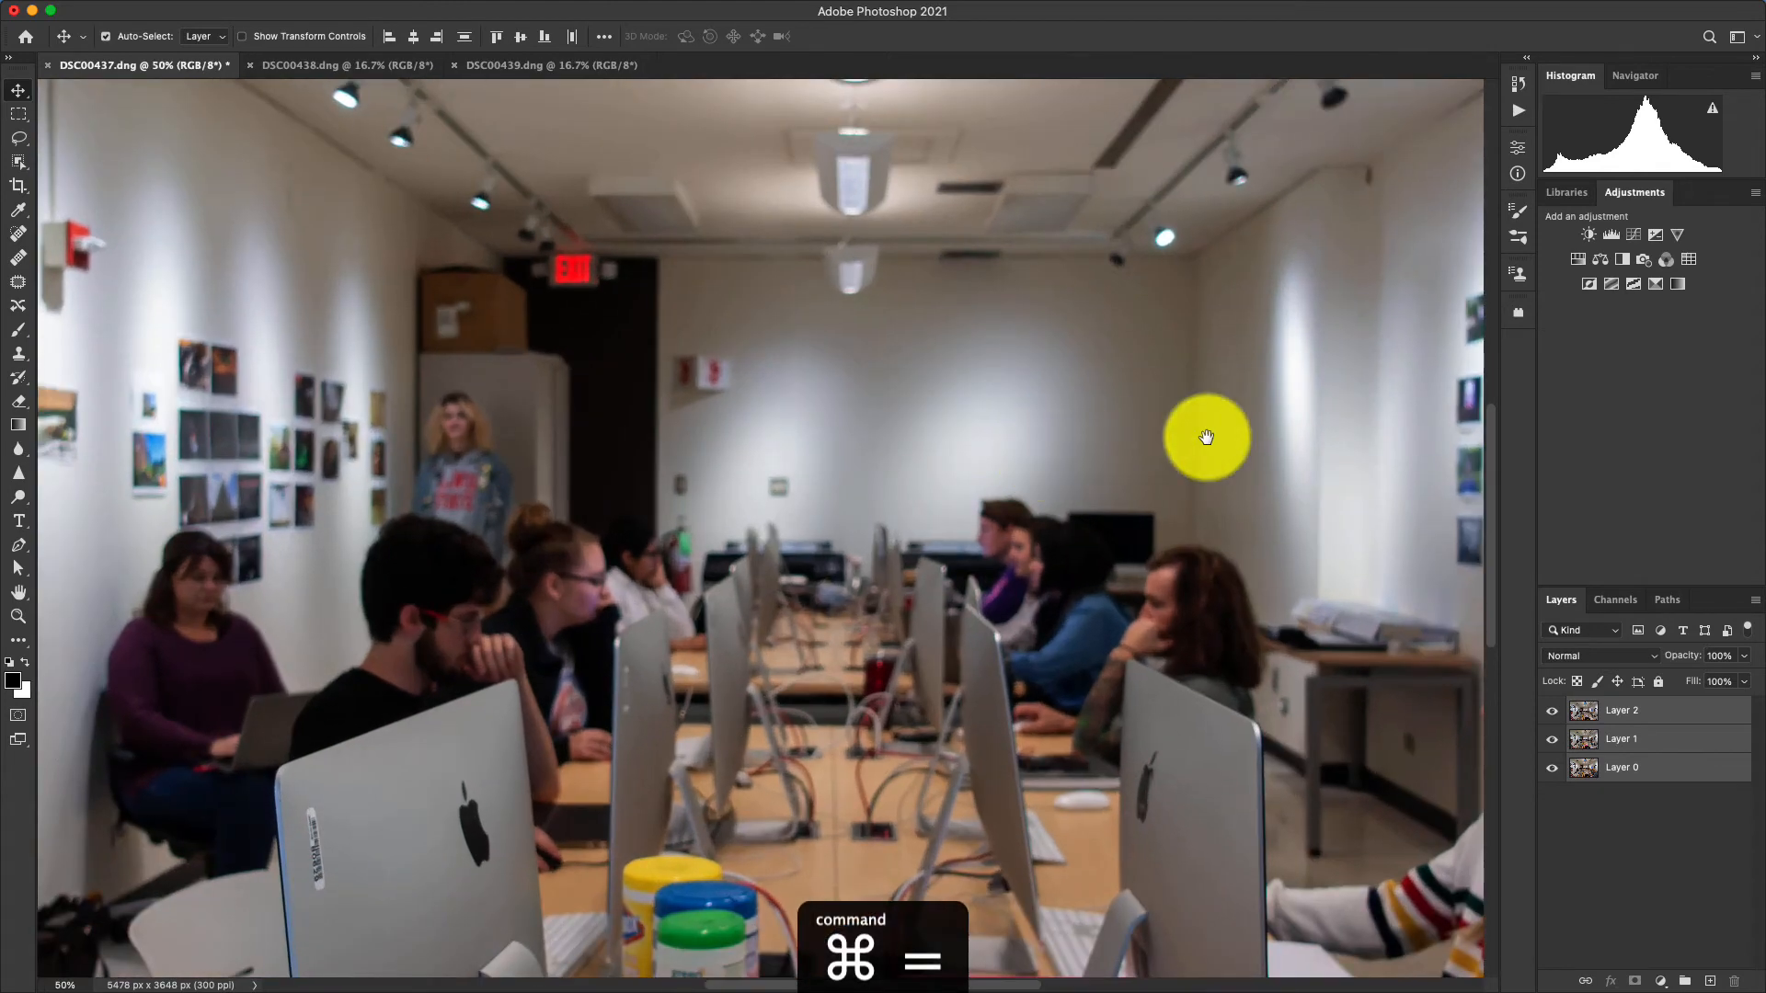
key(super+equal)
drag(808, 481, 314, 508)
drag(829, 478, 730, 520)
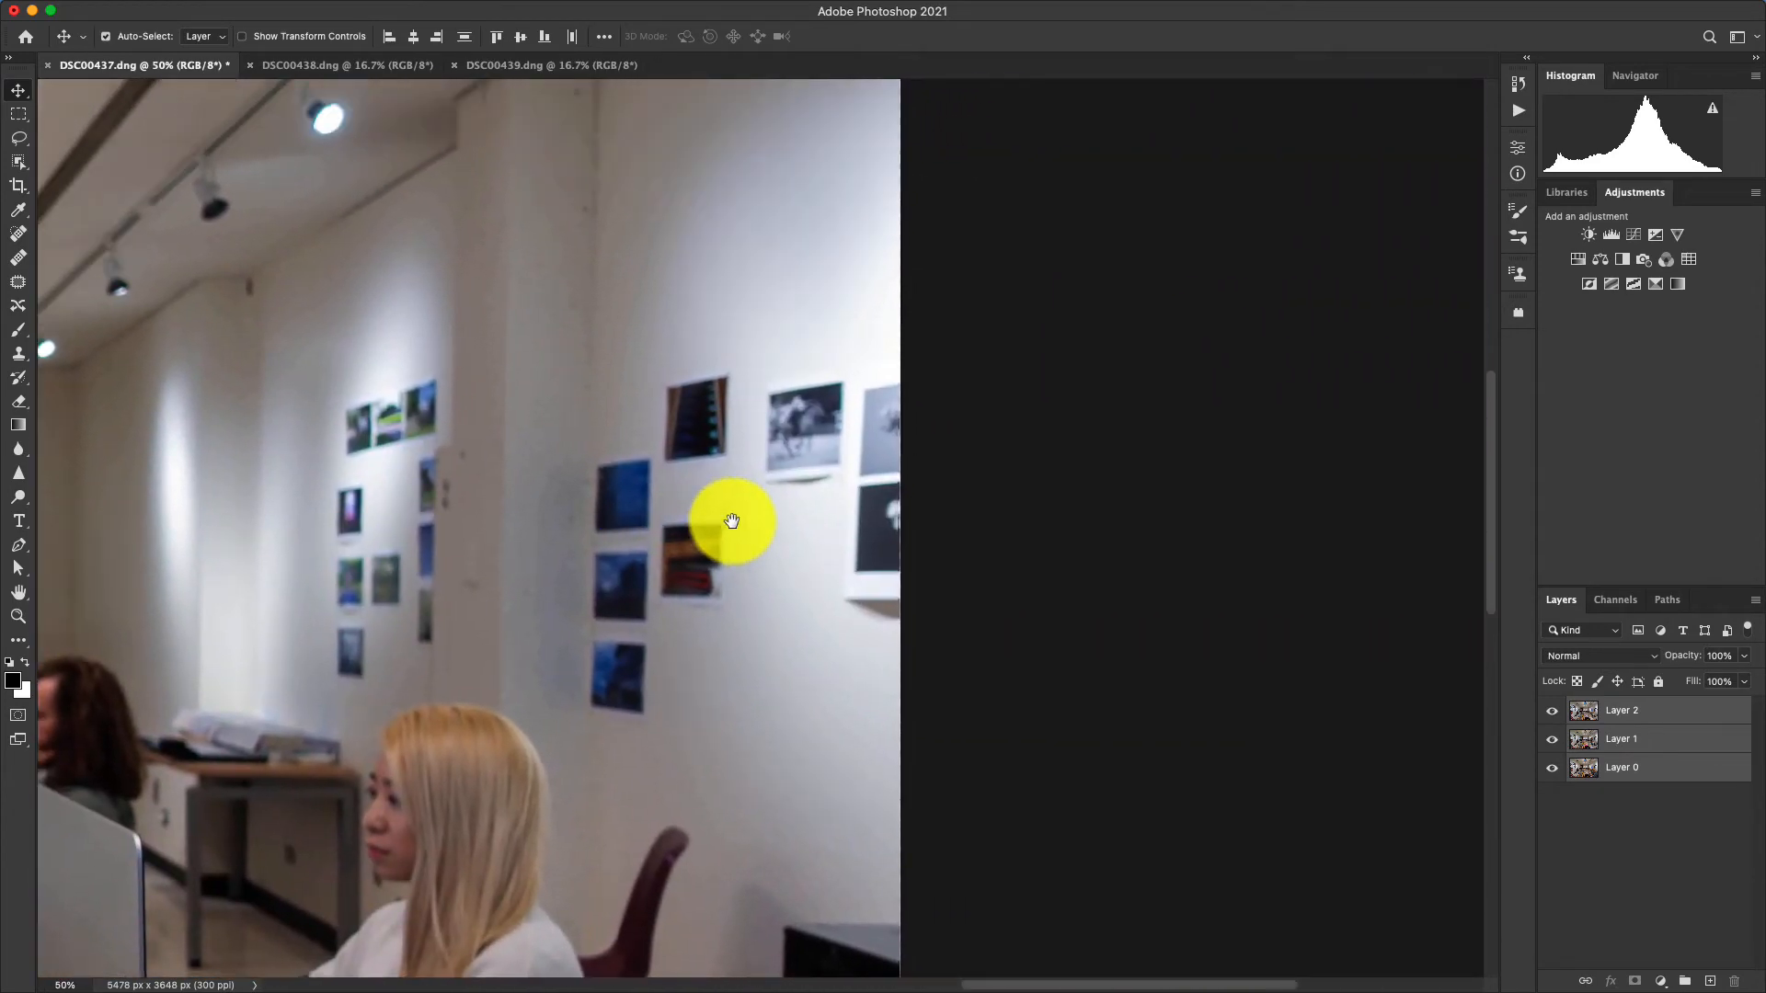
key(super+equal)
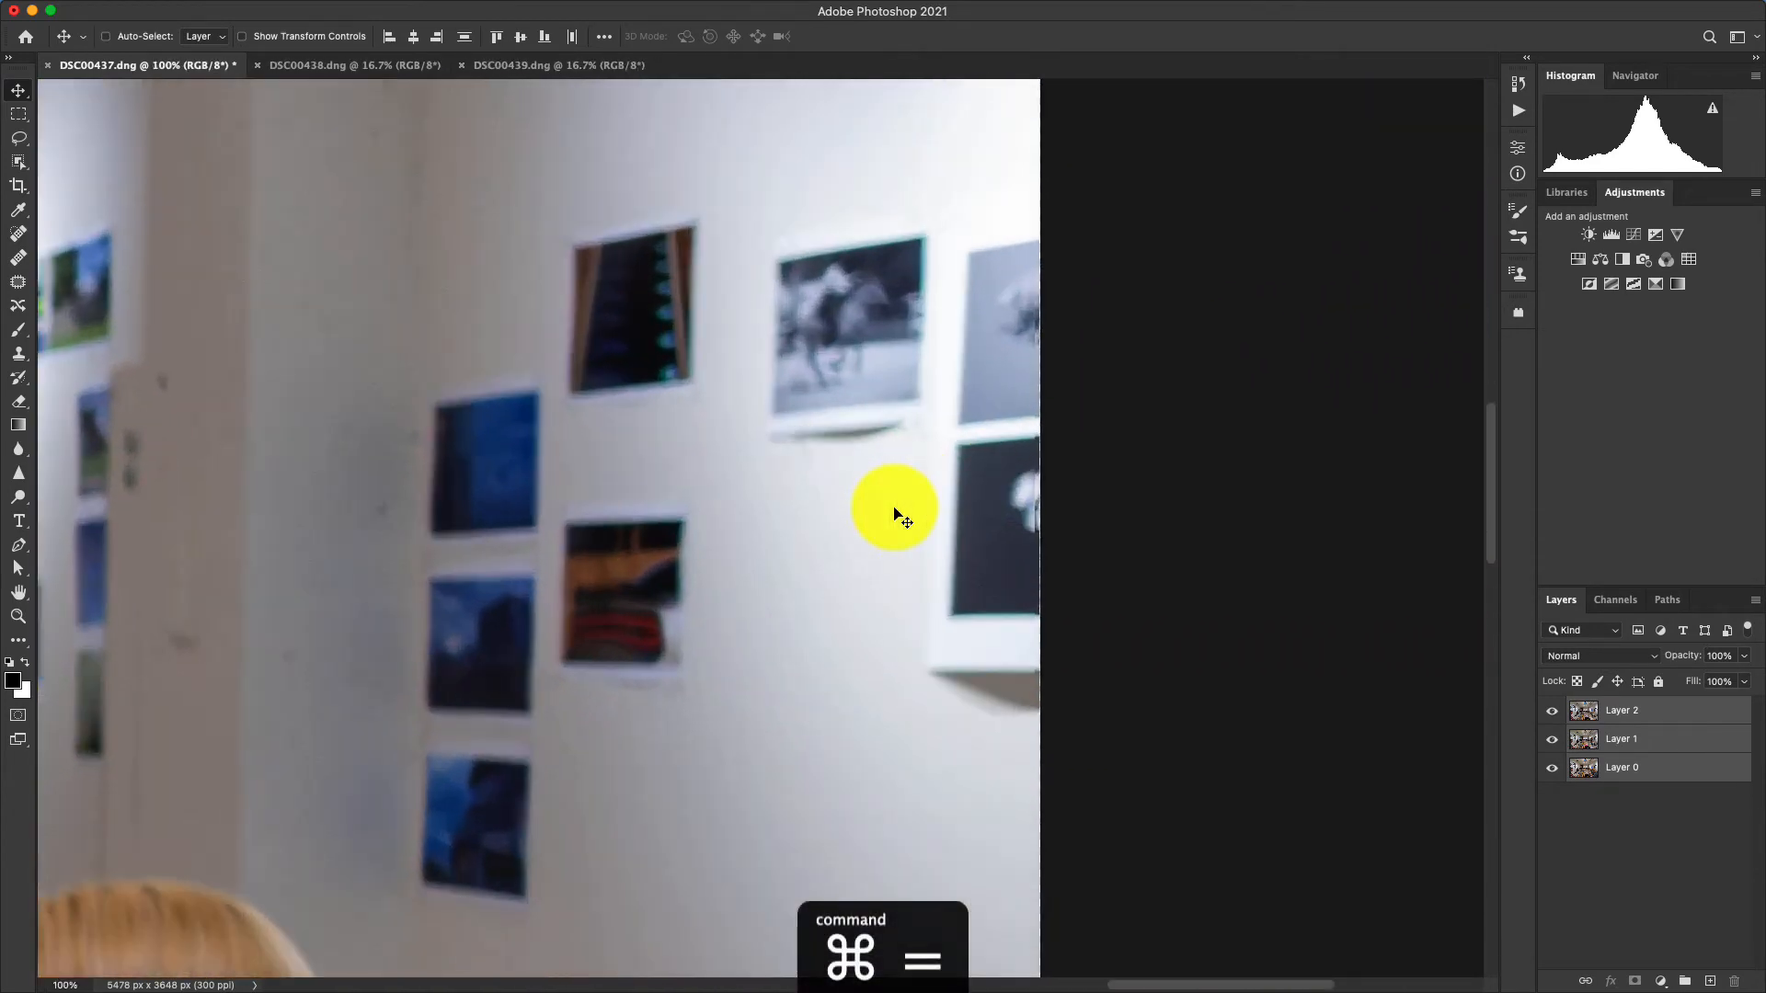
drag(902, 505, 855, 513)
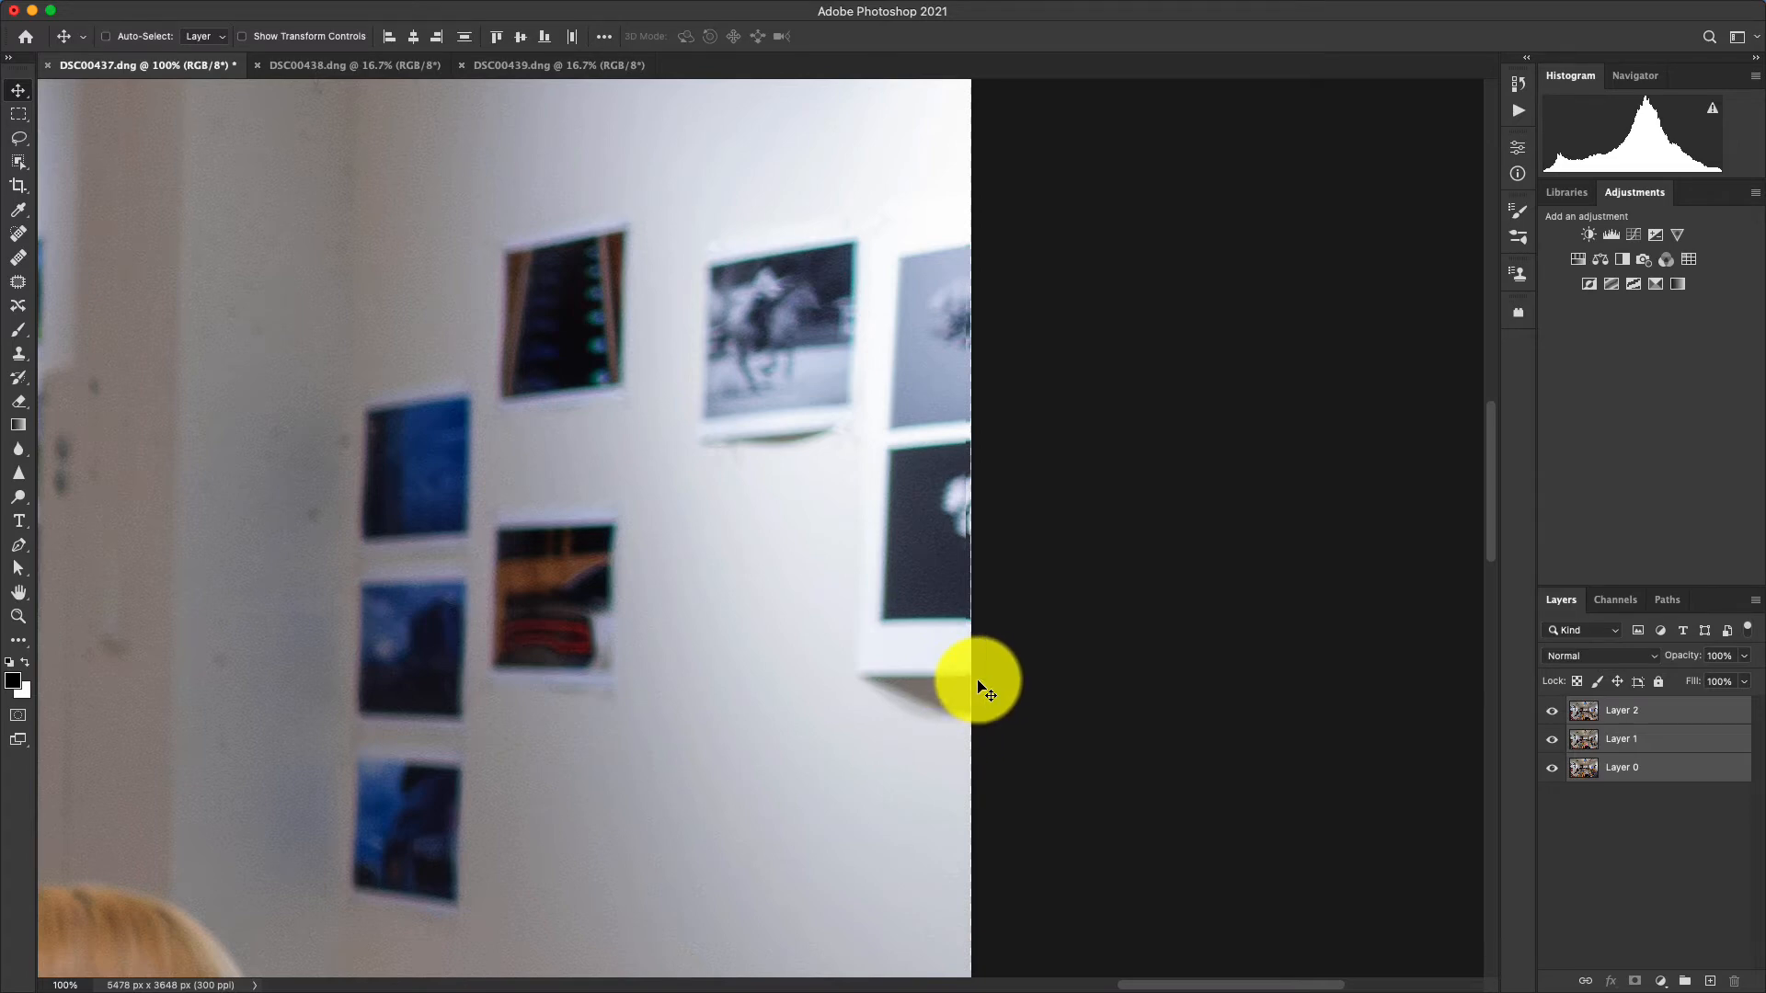
key(super+0)
key(super+minus)
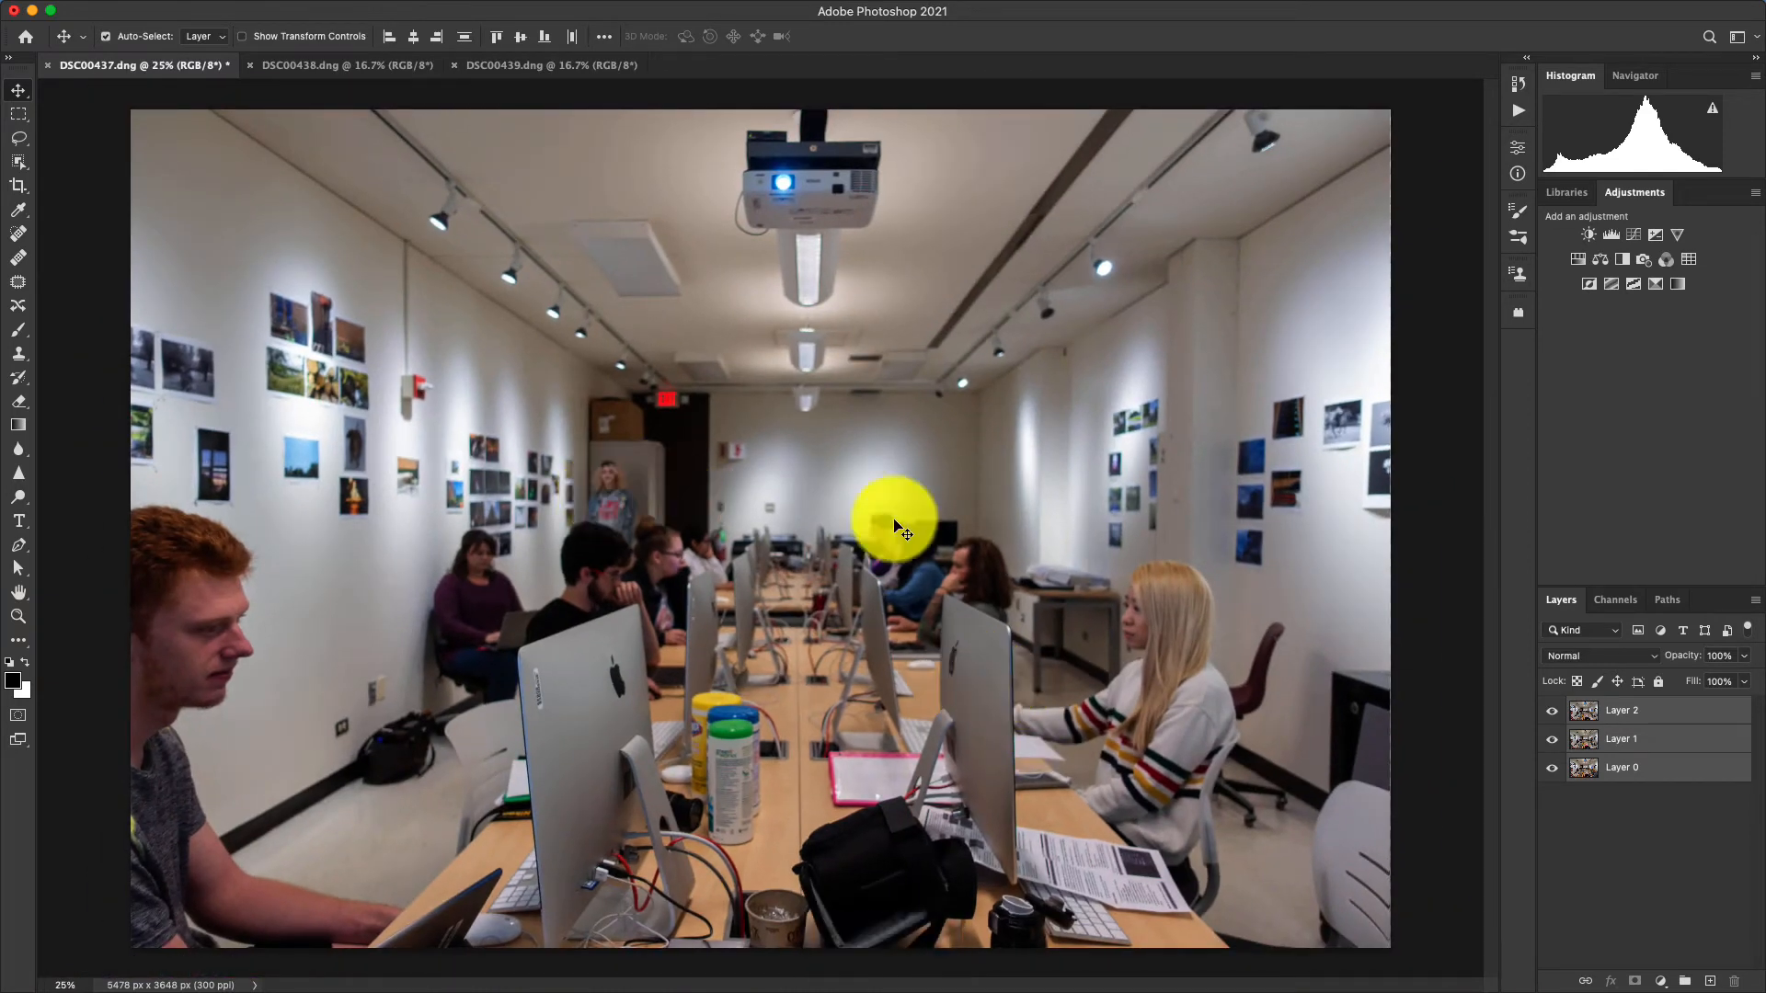
Hide Layer 2 and Layer 1 in turn to compare the people's positions in the aligned photos.
click(1552, 711)
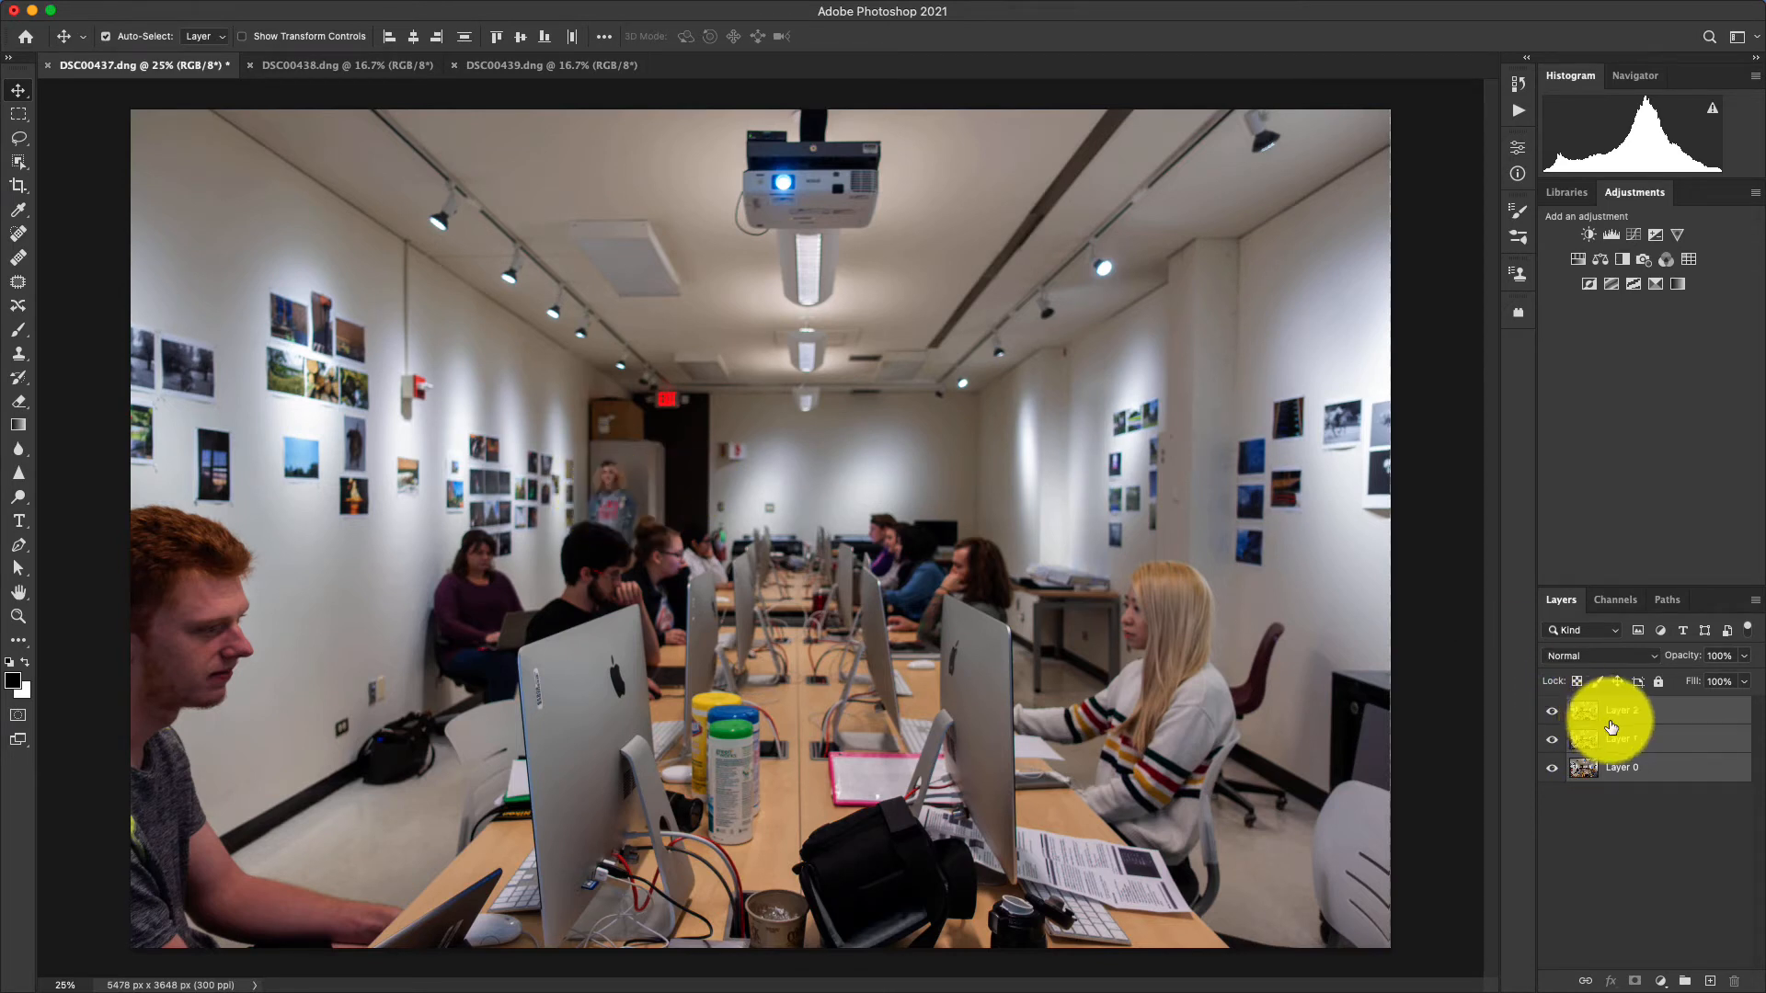
click(1553, 712)
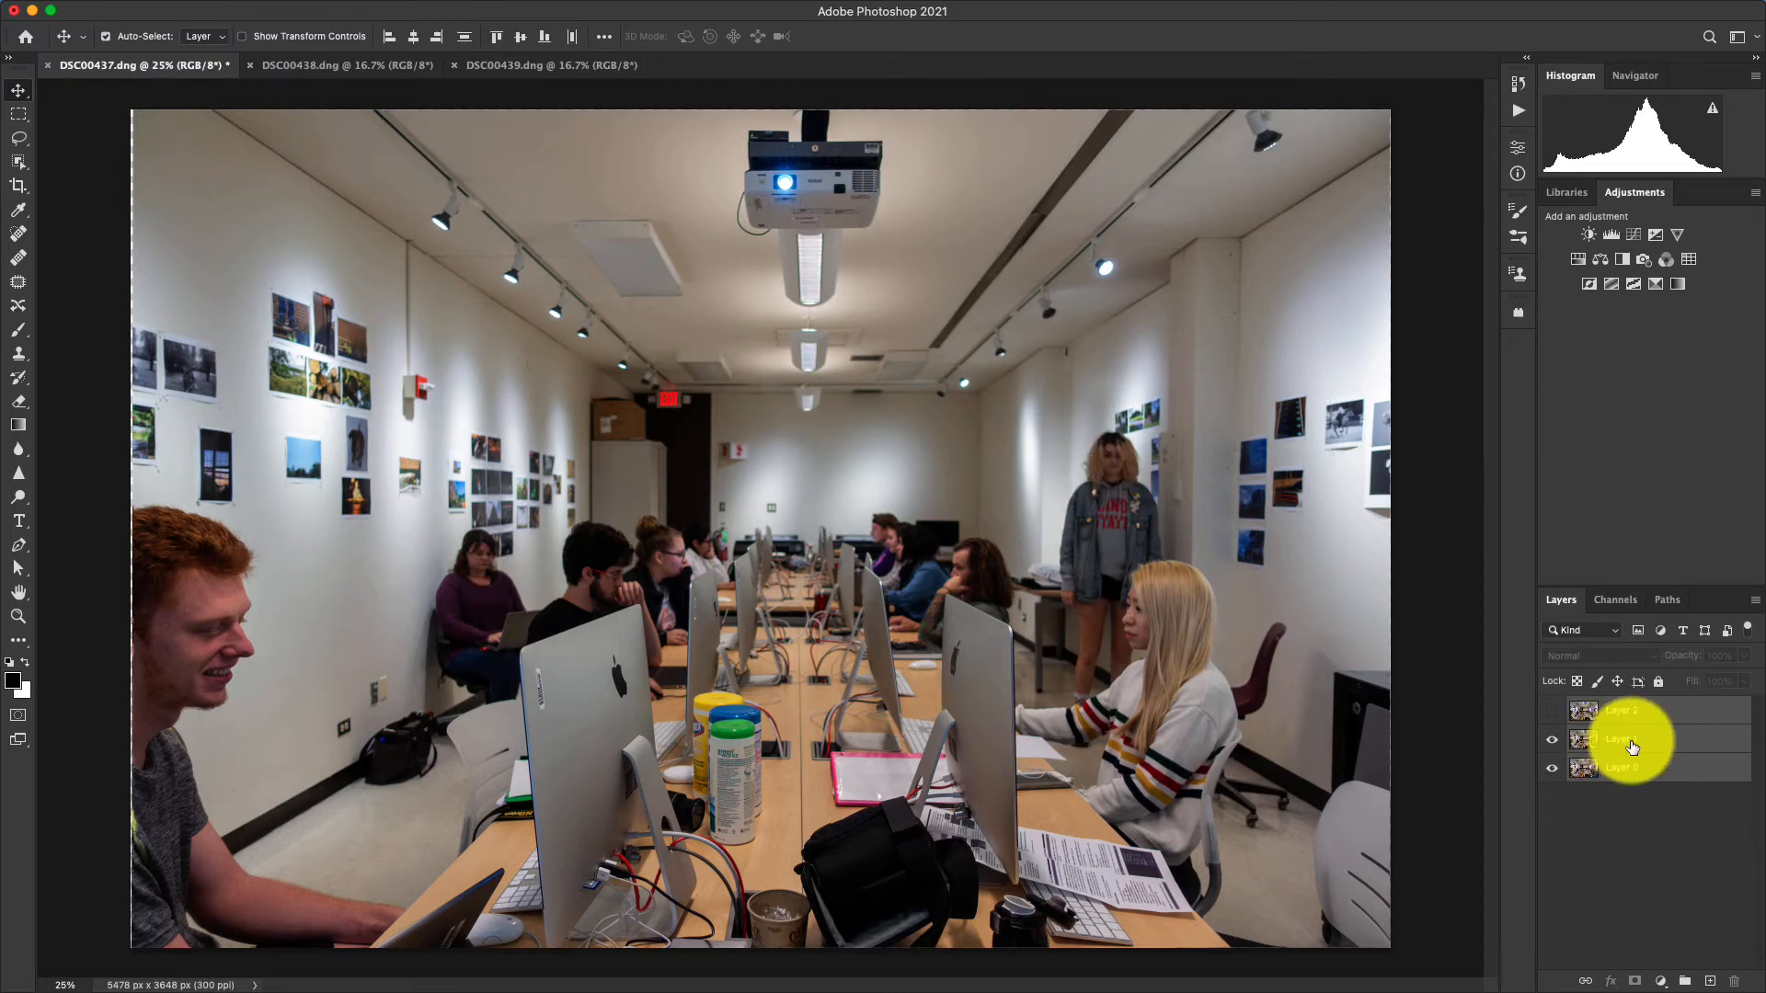
click(1553, 739)
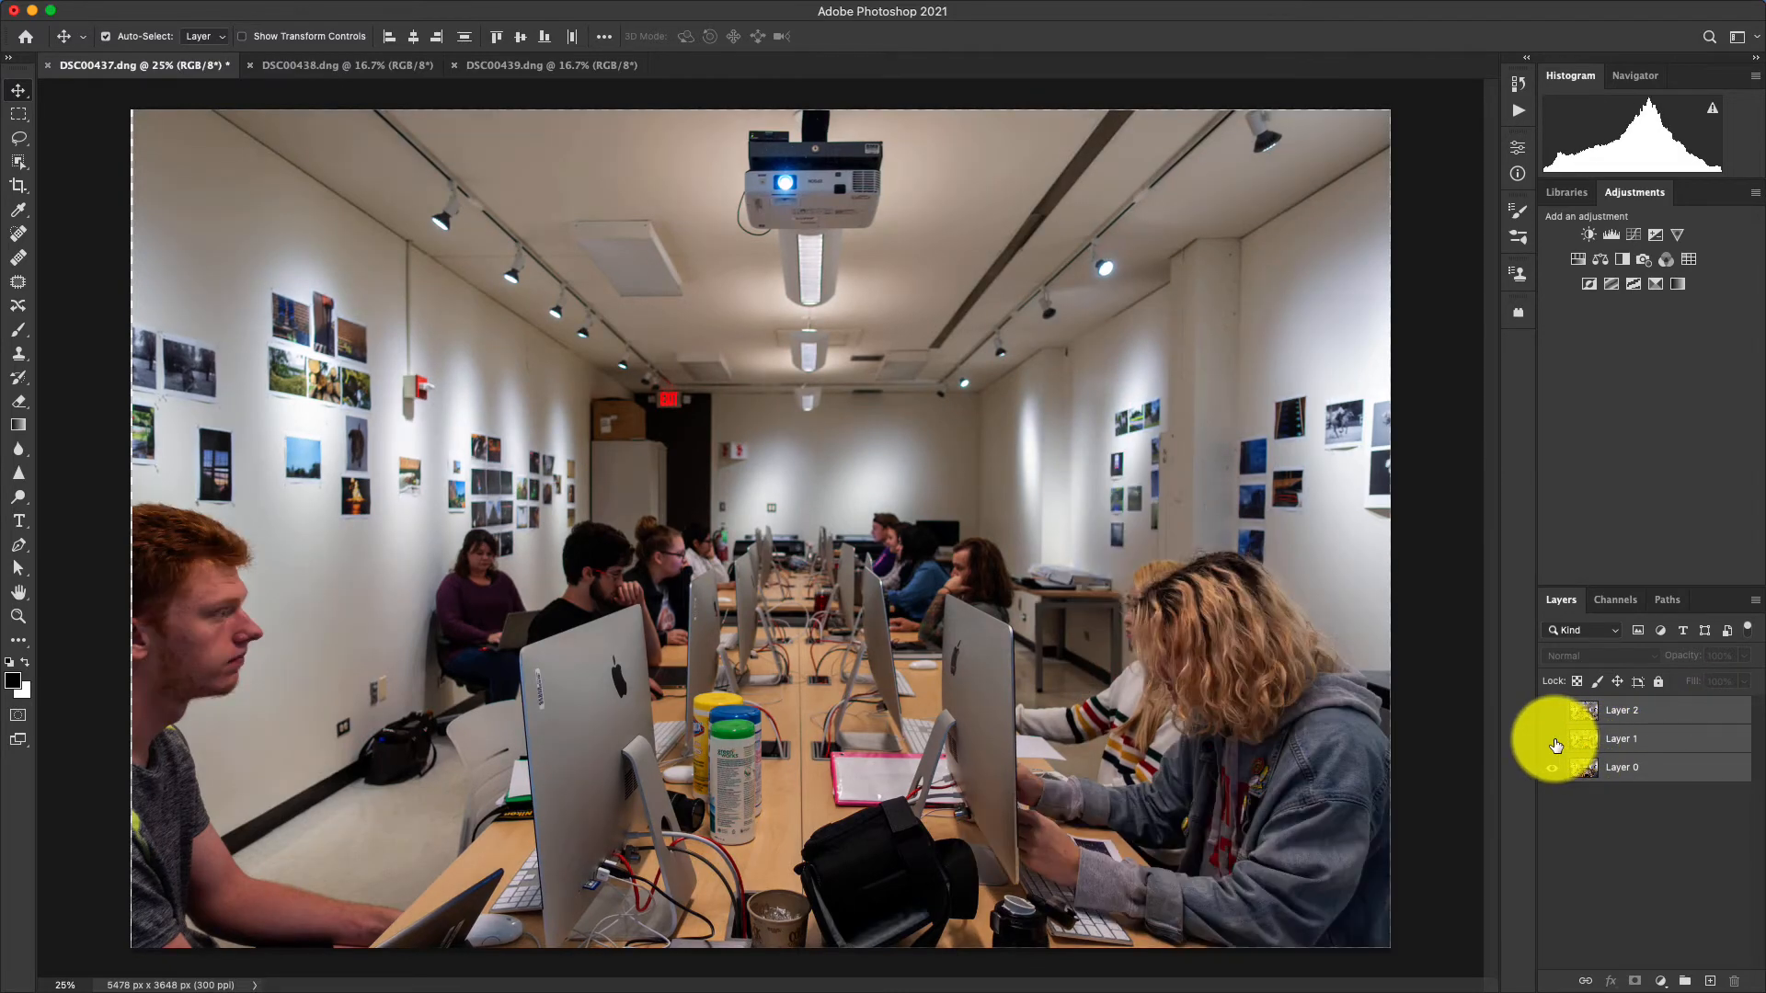
Rename Layer 0 to front, Layer 1 to right and Layer 2 to back, and show the two hidden layers again.
click(1629, 768)
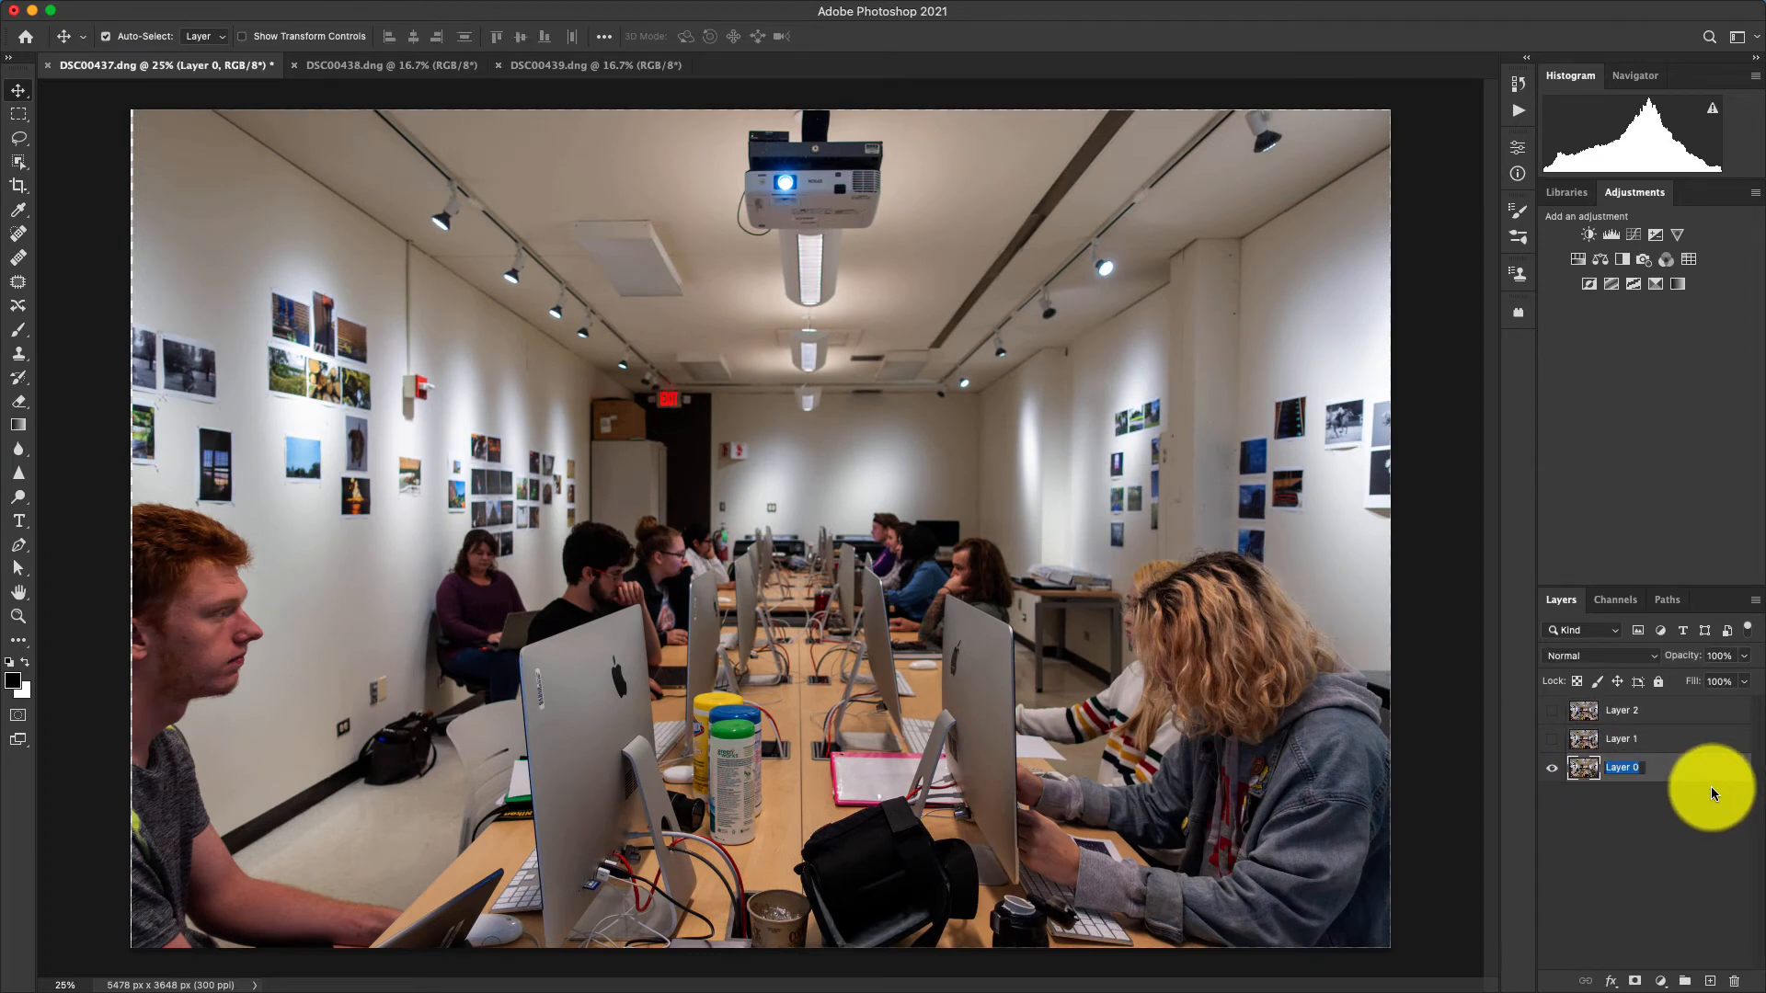
text(front)
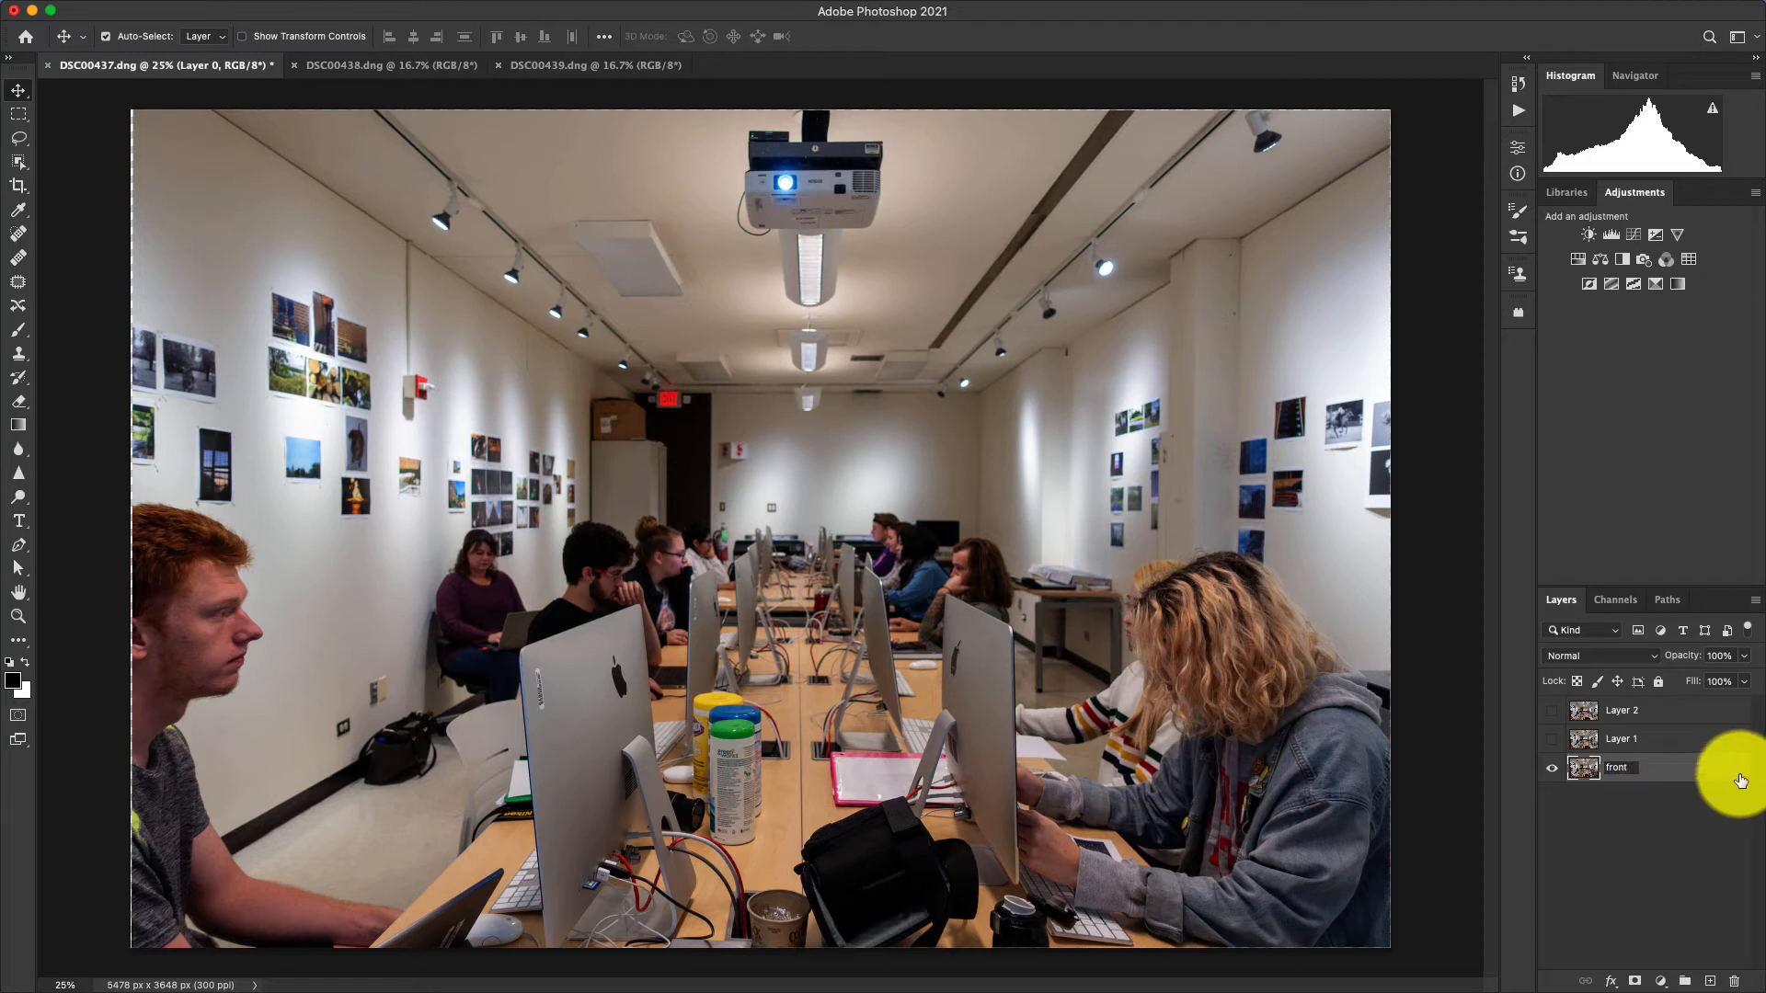
click(1624, 739)
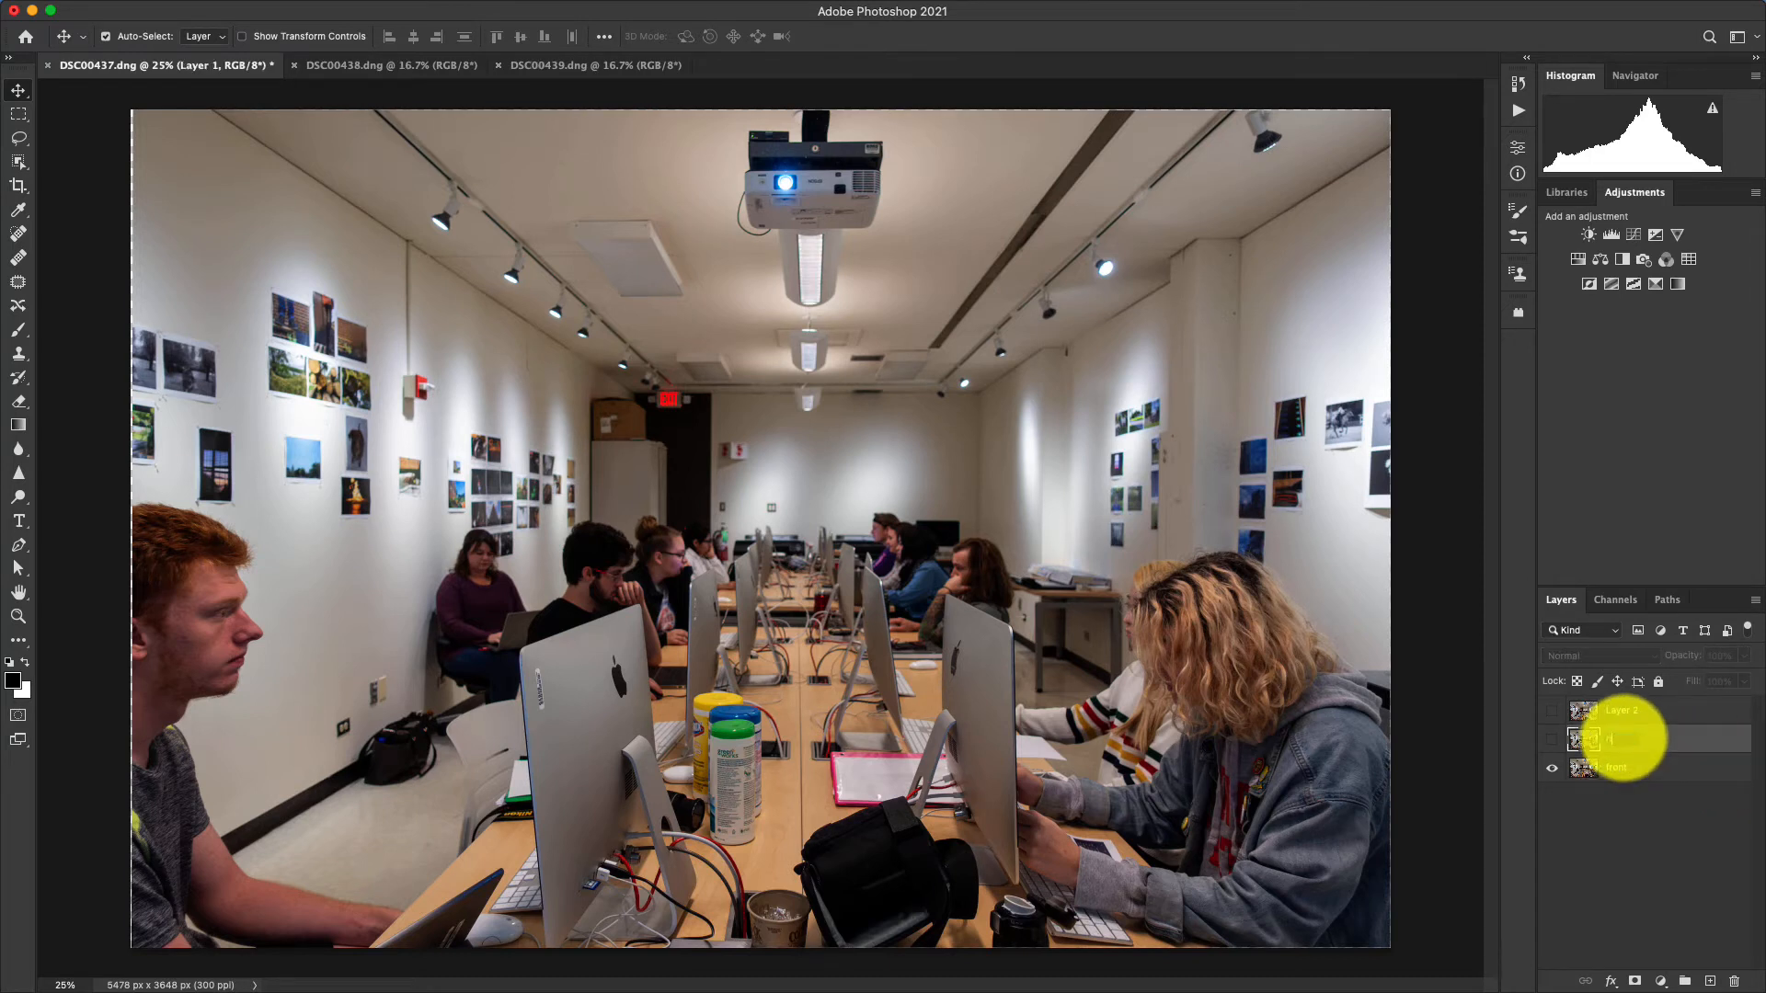
click(1621, 711)
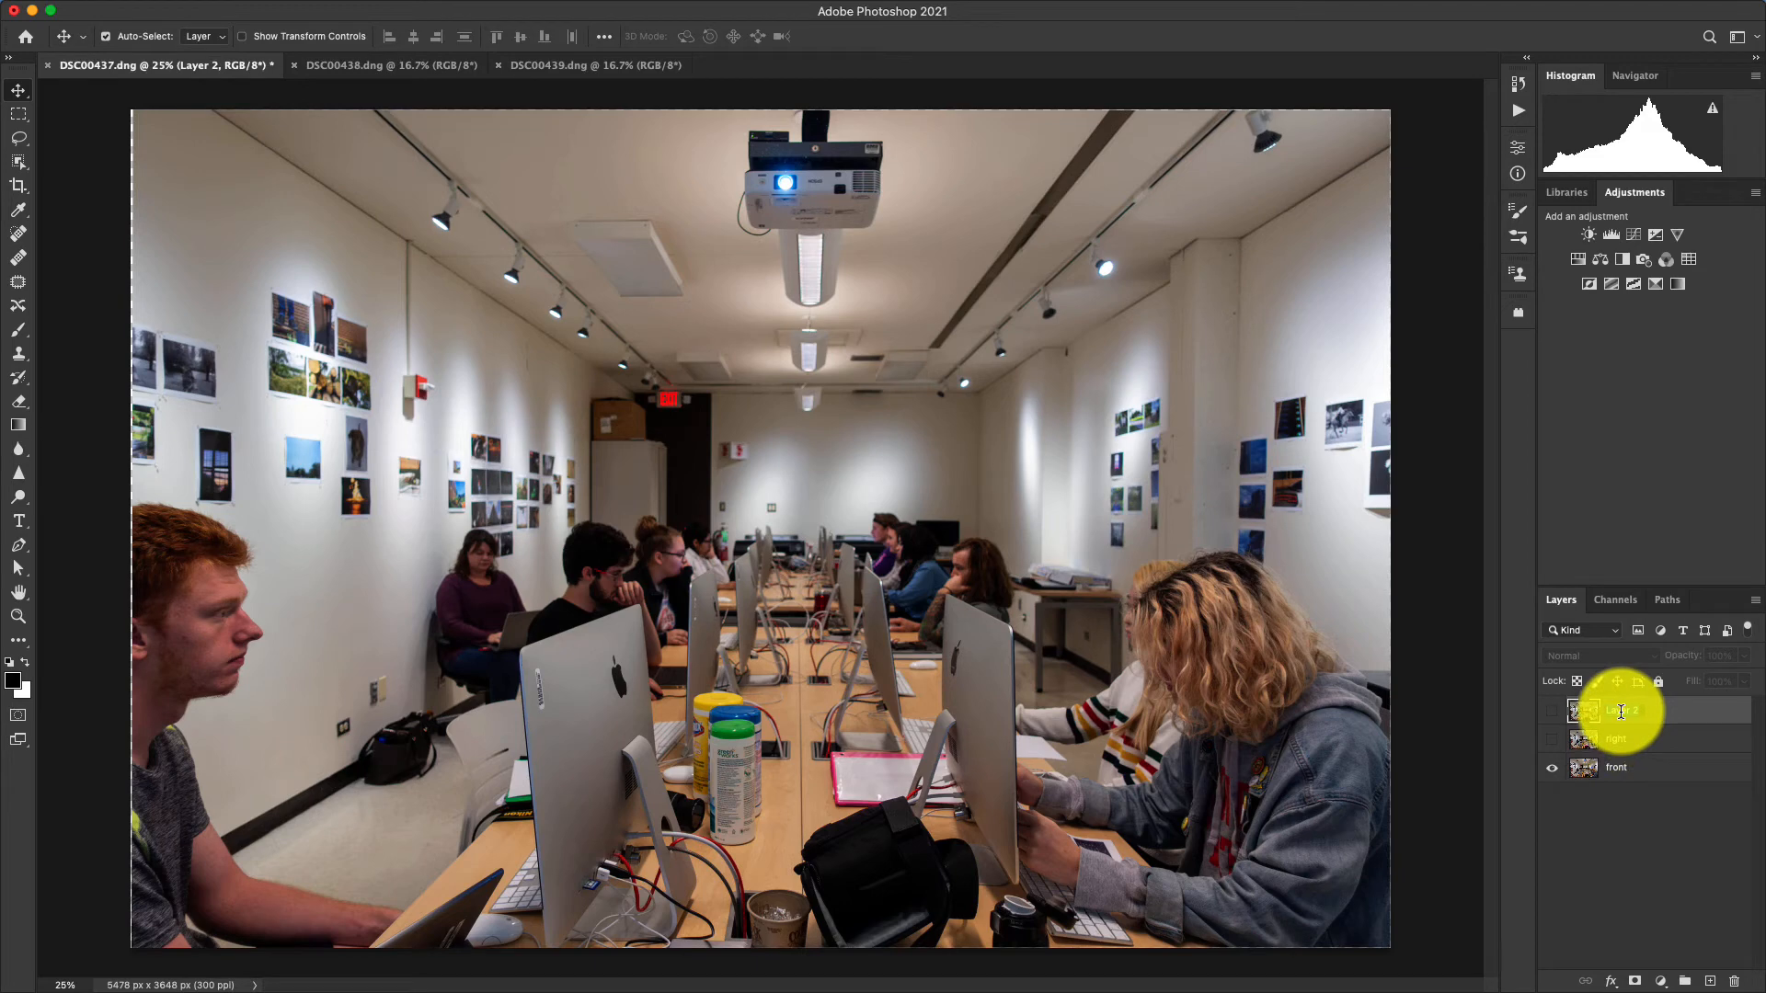
text(back)
key(Return)
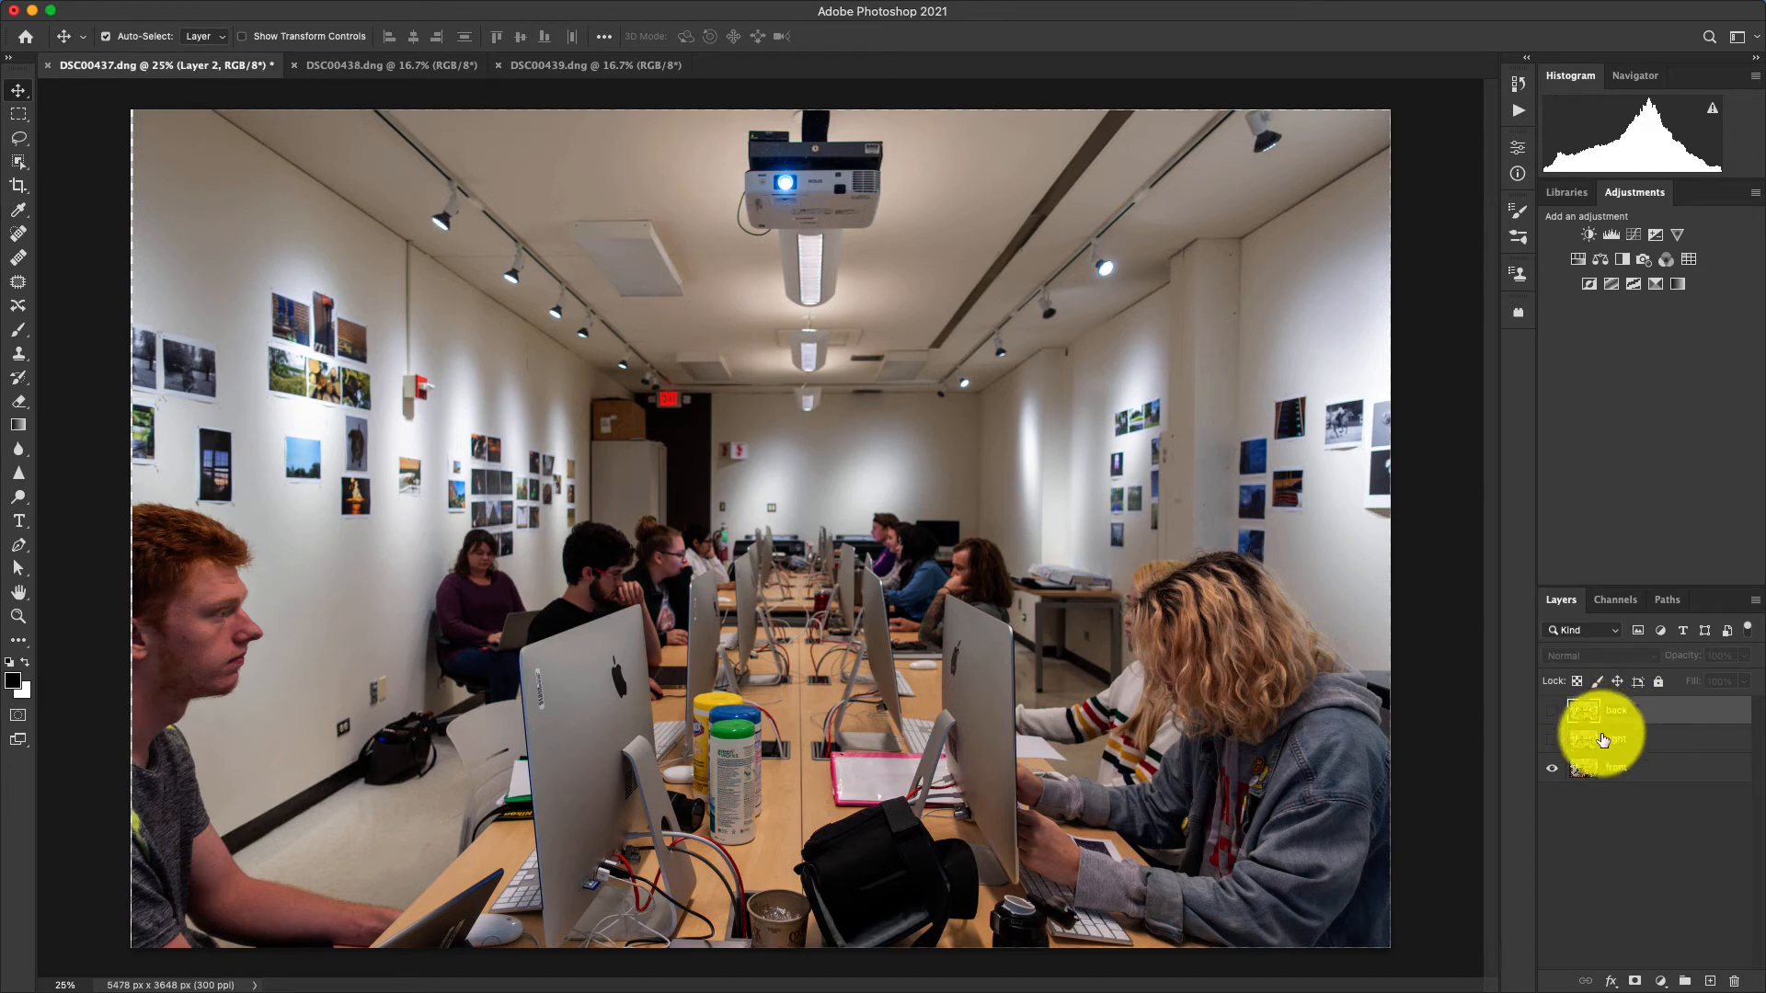
click(1552, 741)
click(1553, 712)
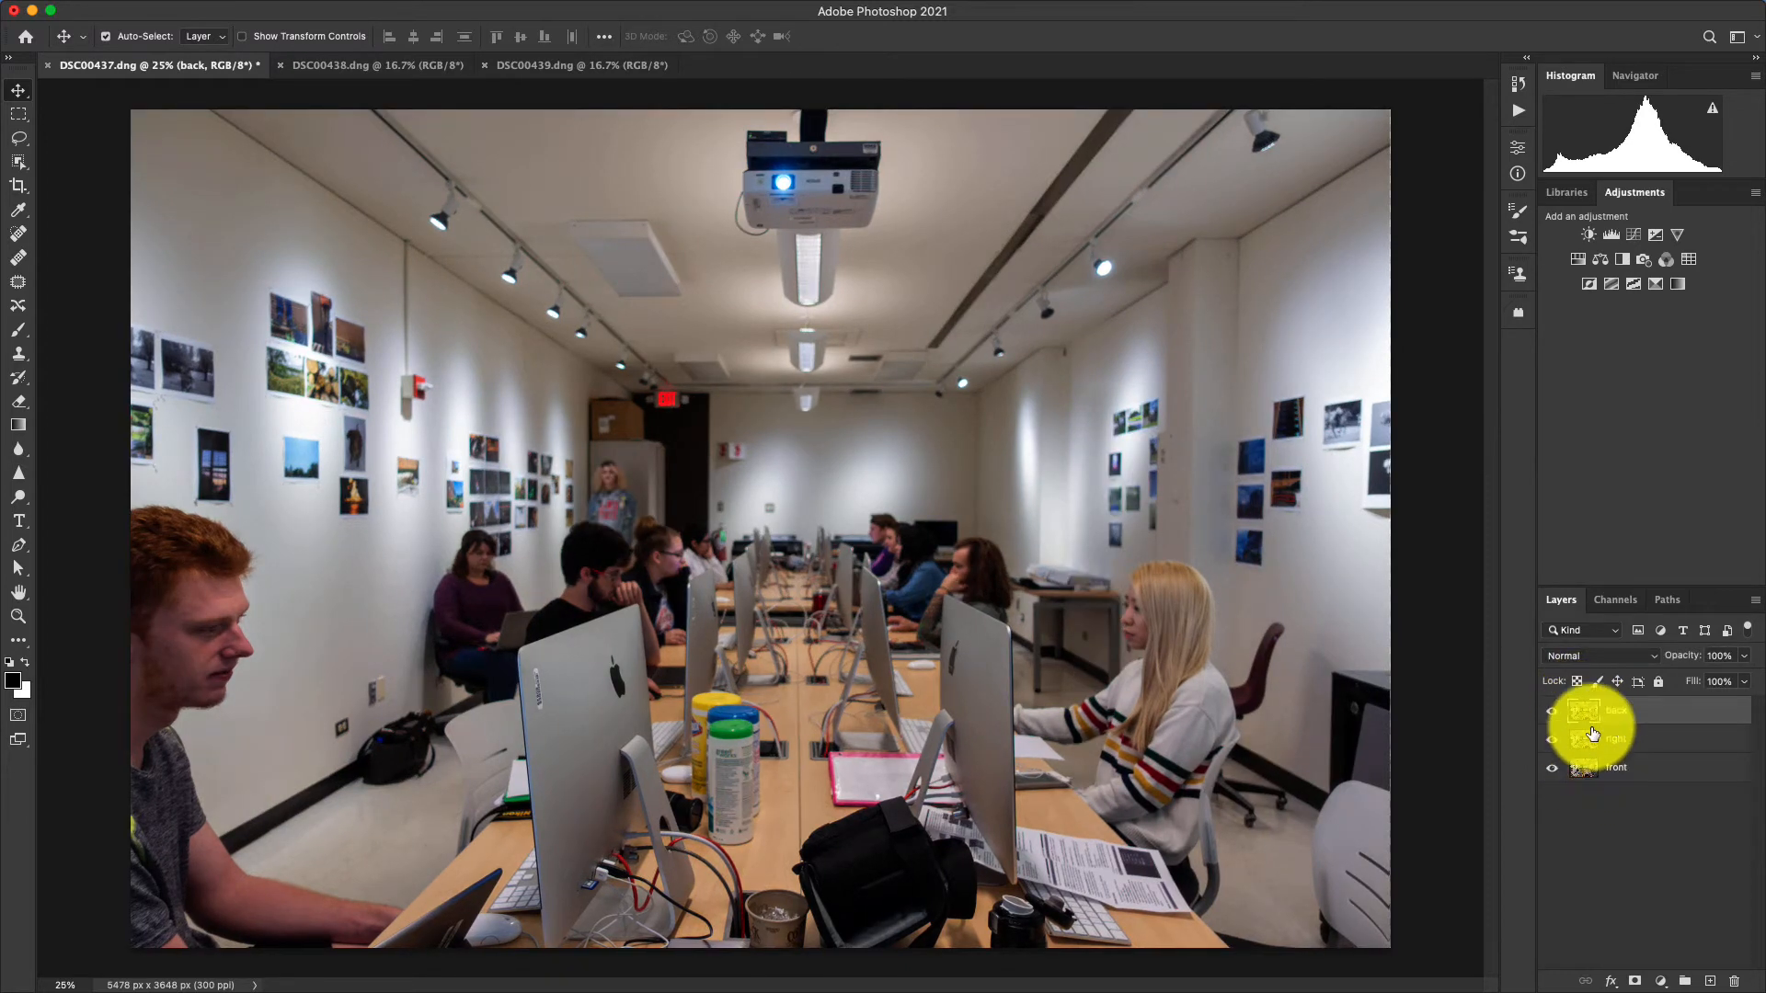
Set the layer thumbnails to the largest size in the Layers Panel Options.
click(1755, 606)
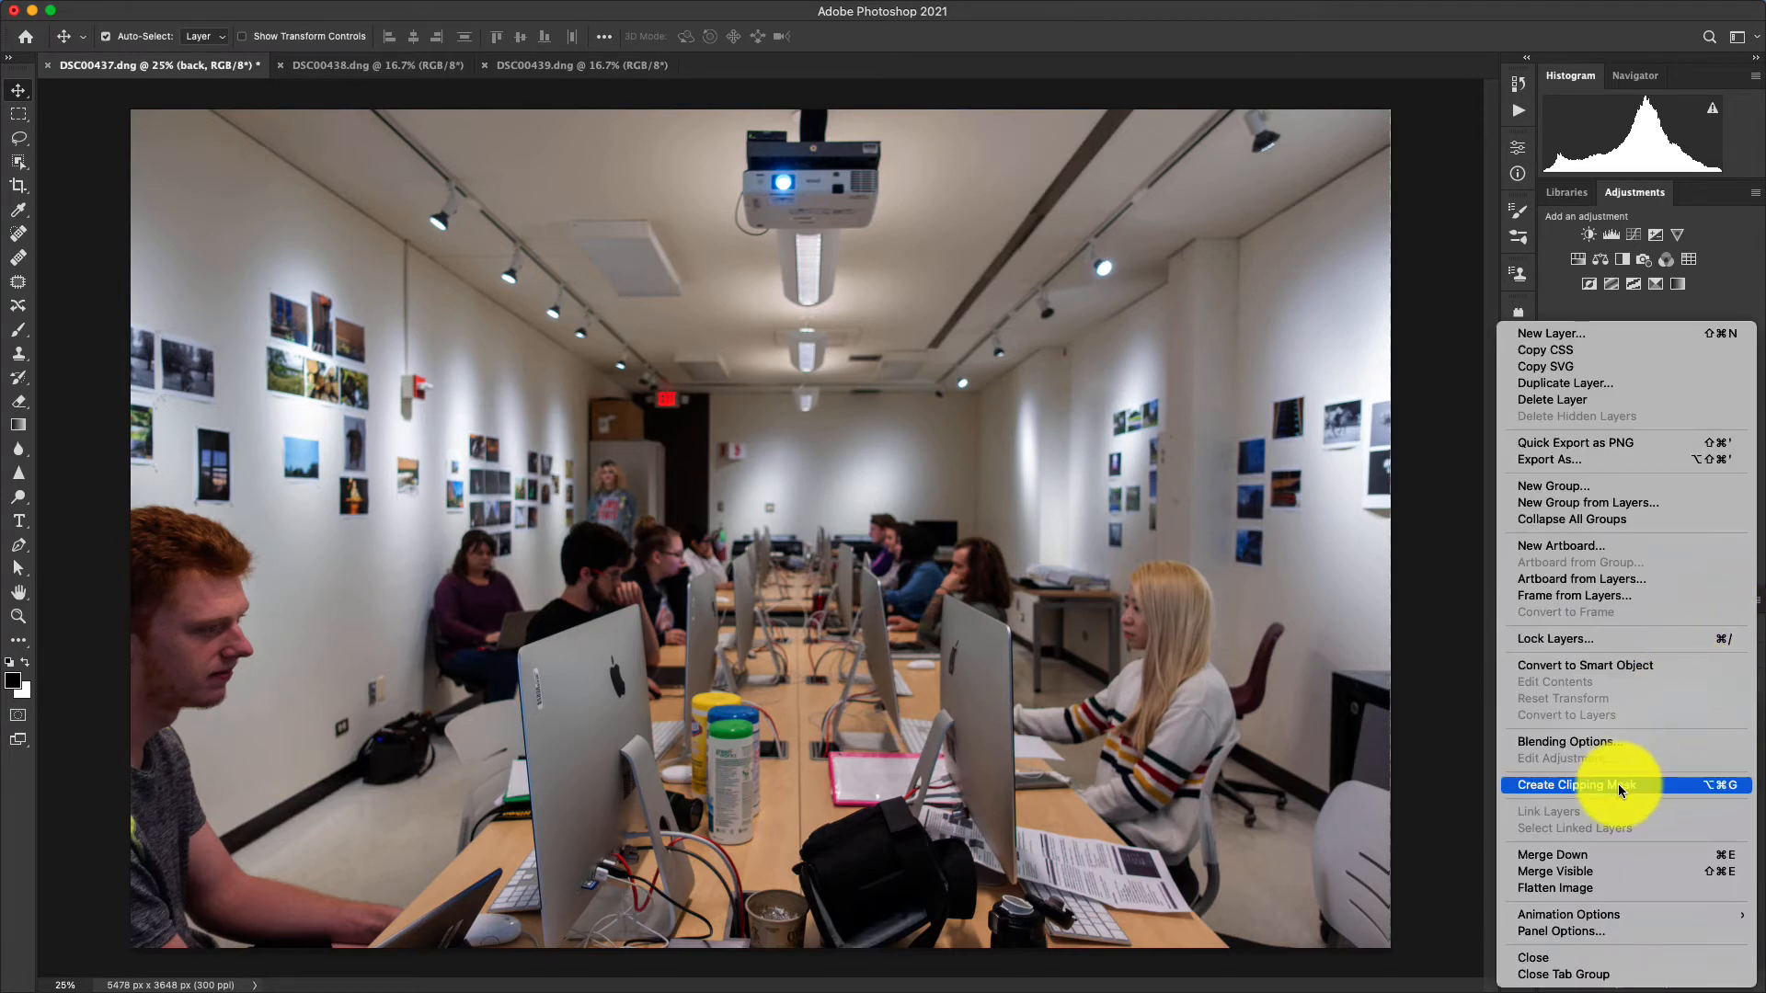
mouse_move(1589, 919)
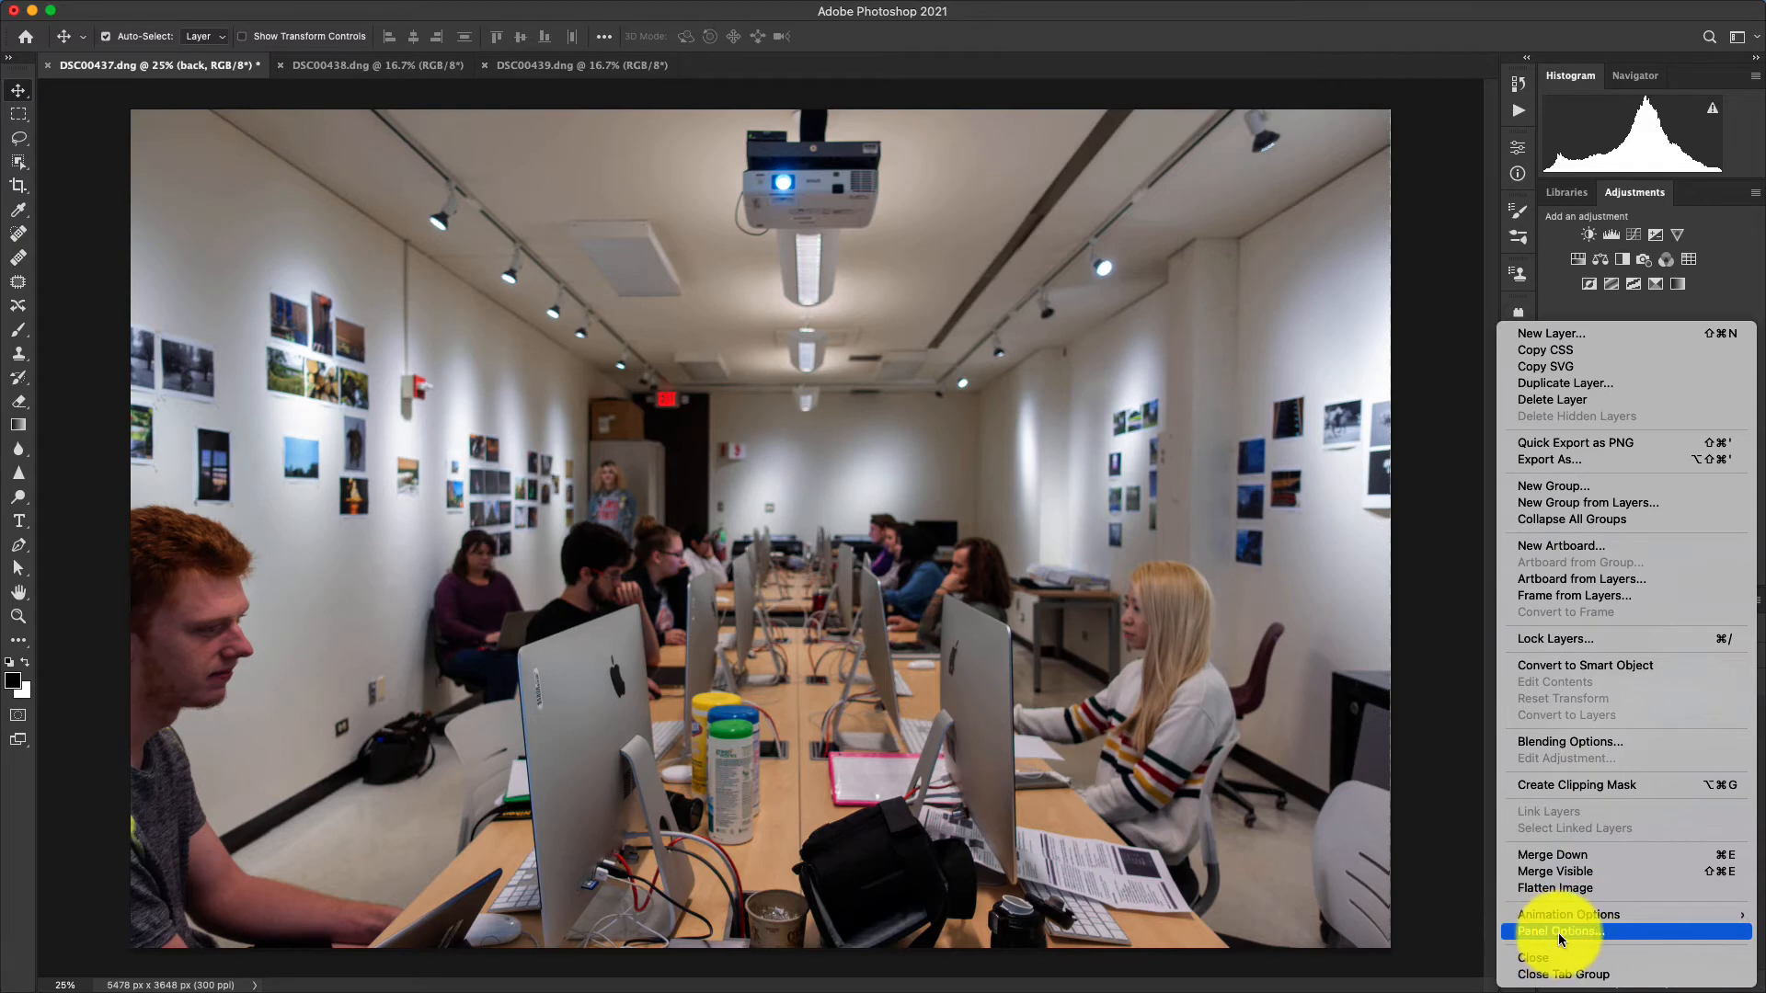
click(1554, 932)
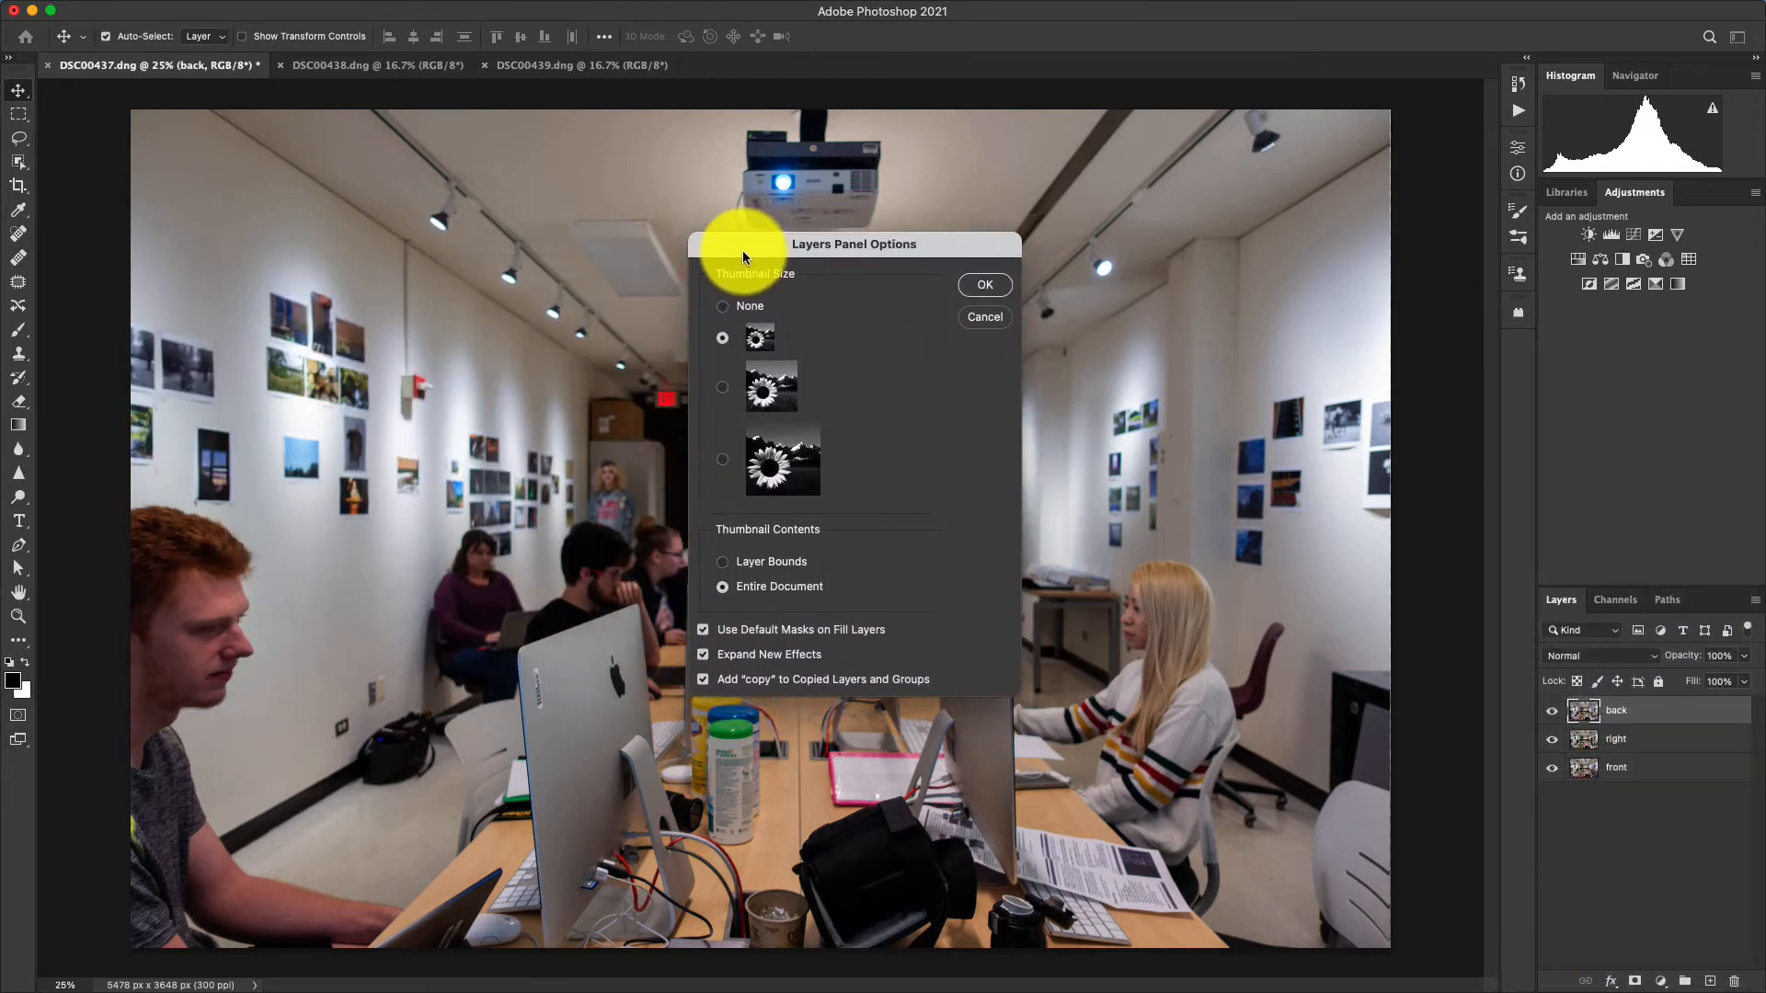
drag(745, 248, 975, 299)
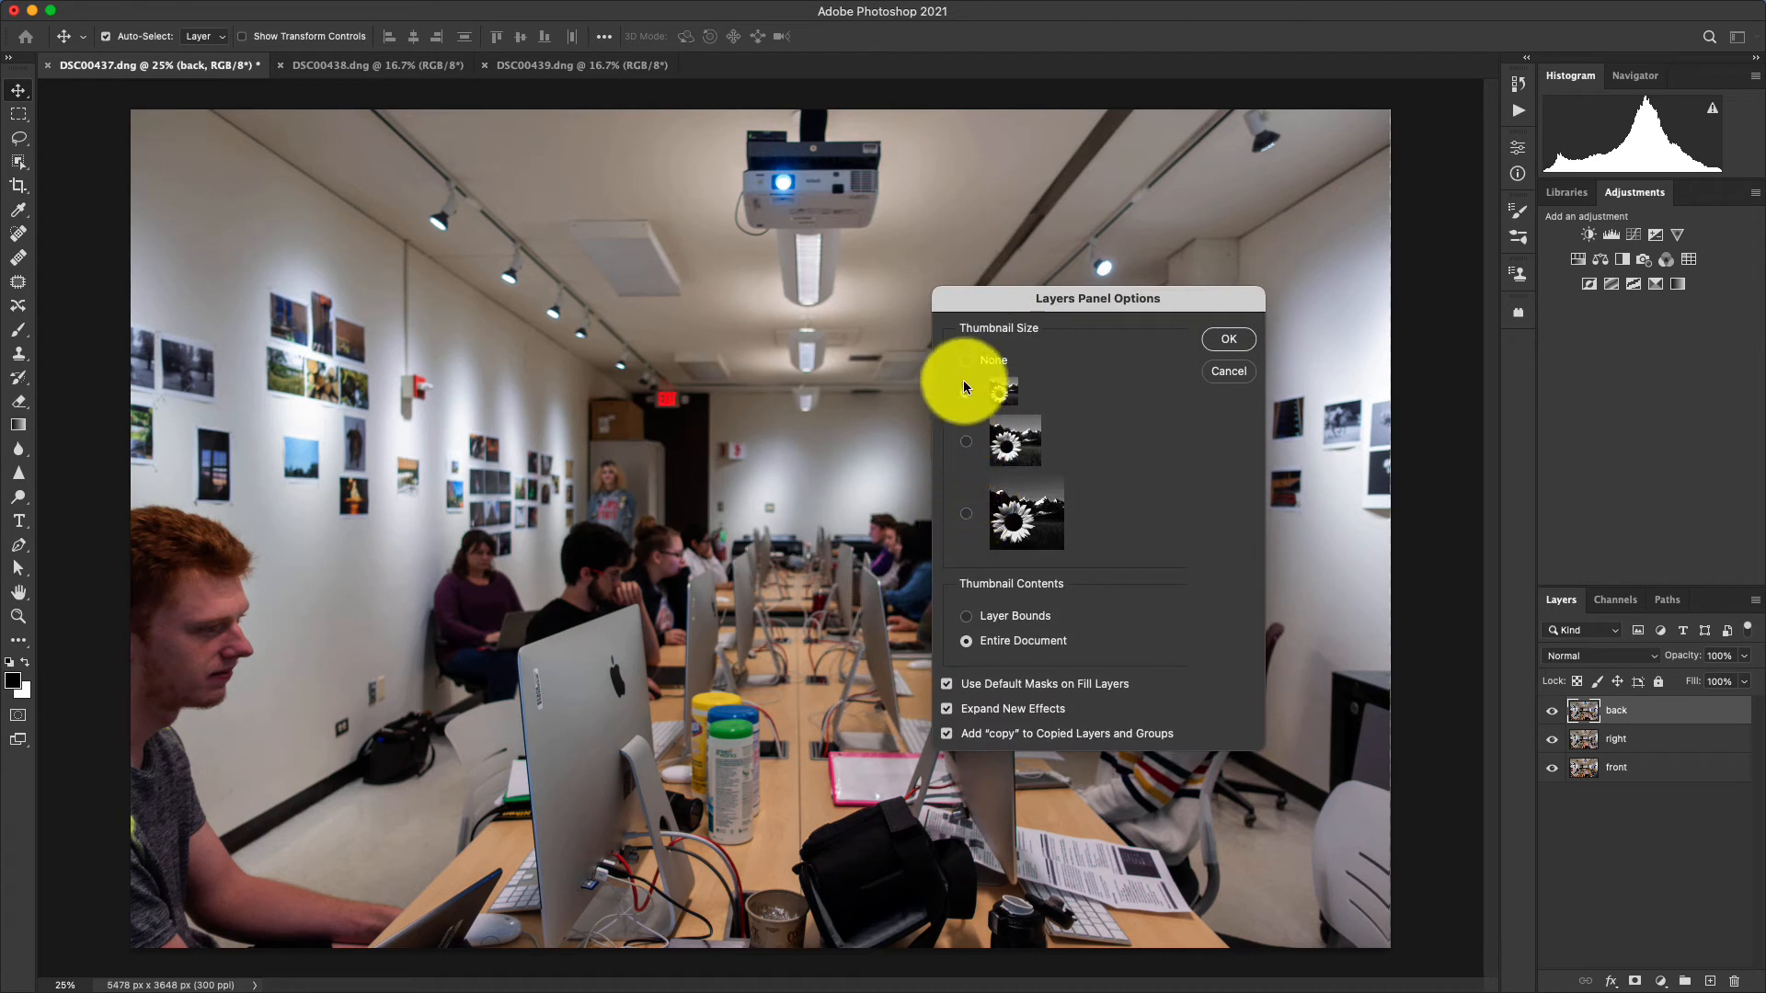
click(972, 521)
click(1211, 349)
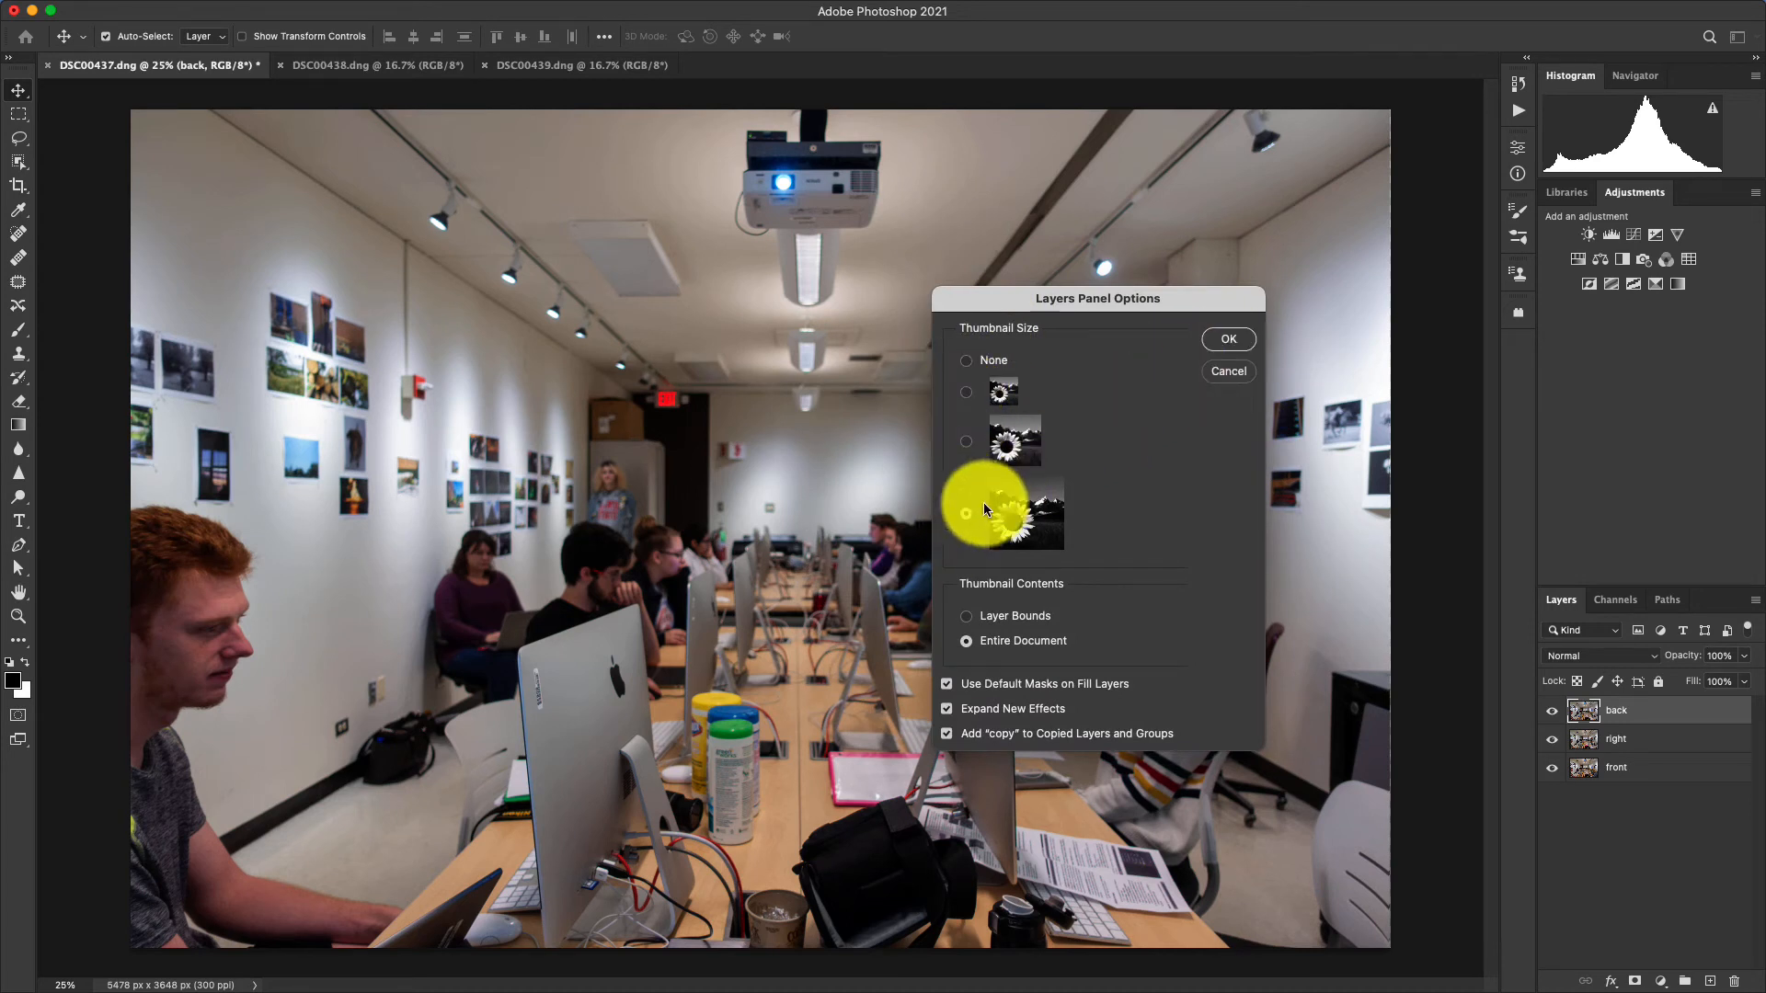
click(1229, 339)
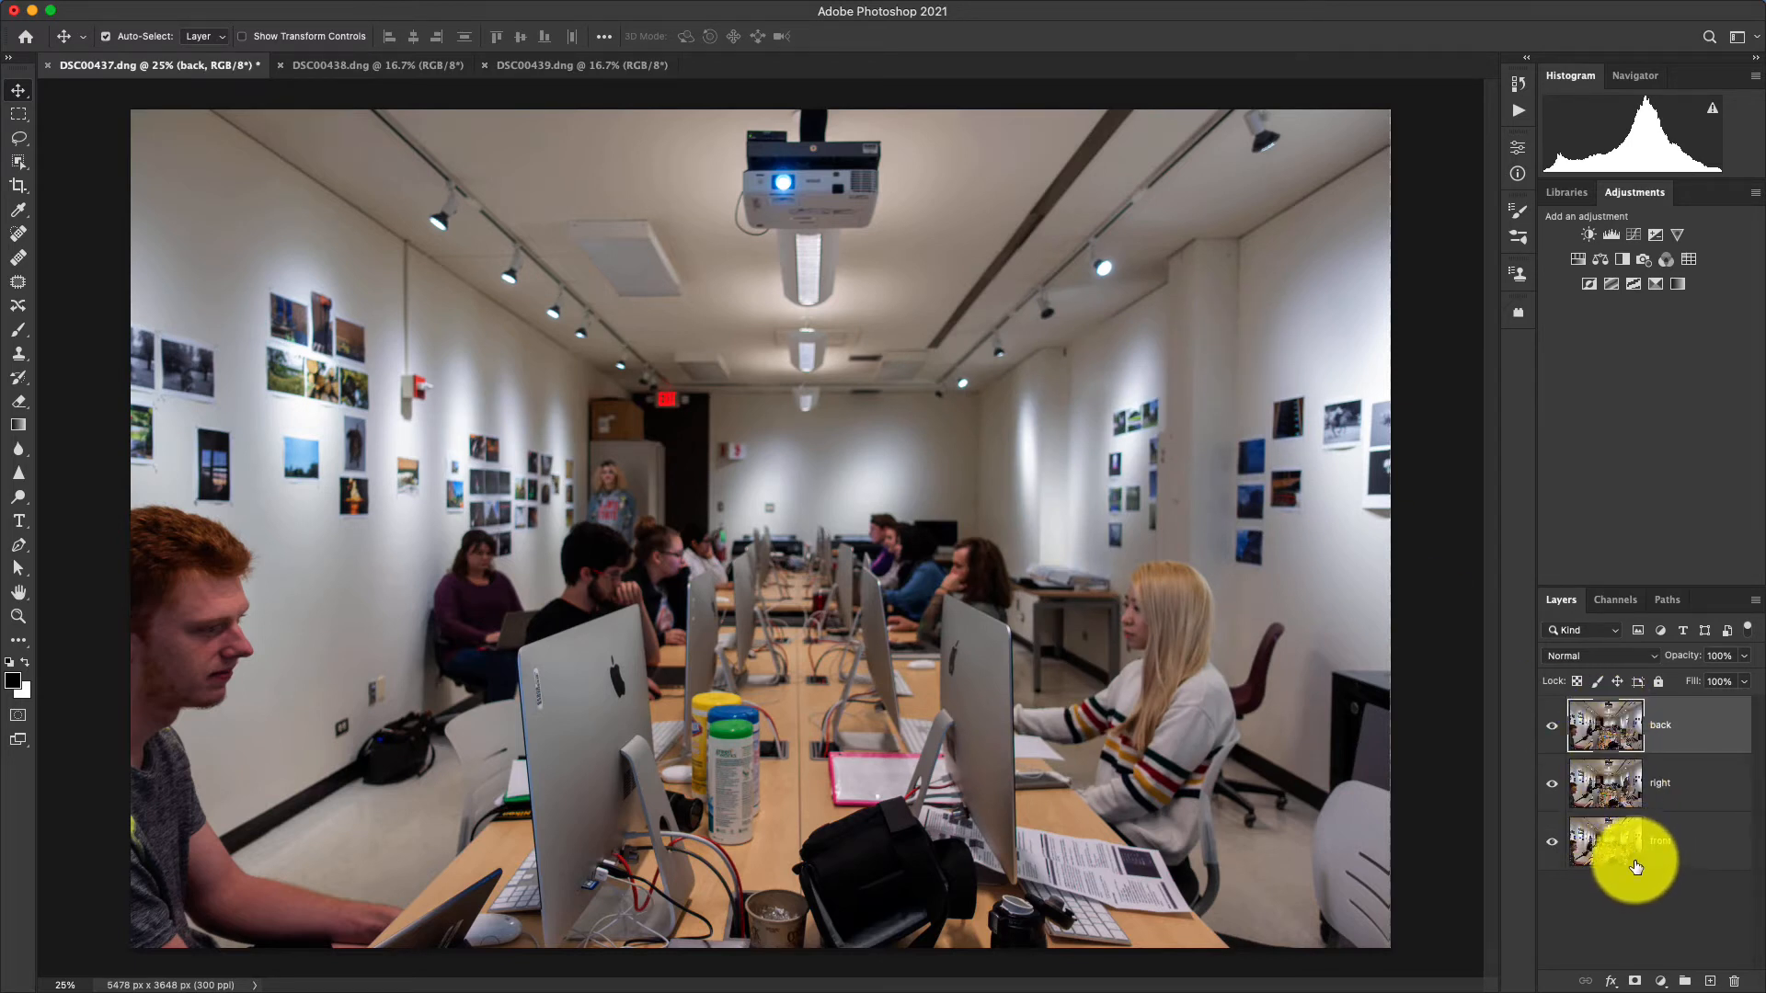
Add a white layer mask to the right layer and another to the back layer.
click(1608, 789)
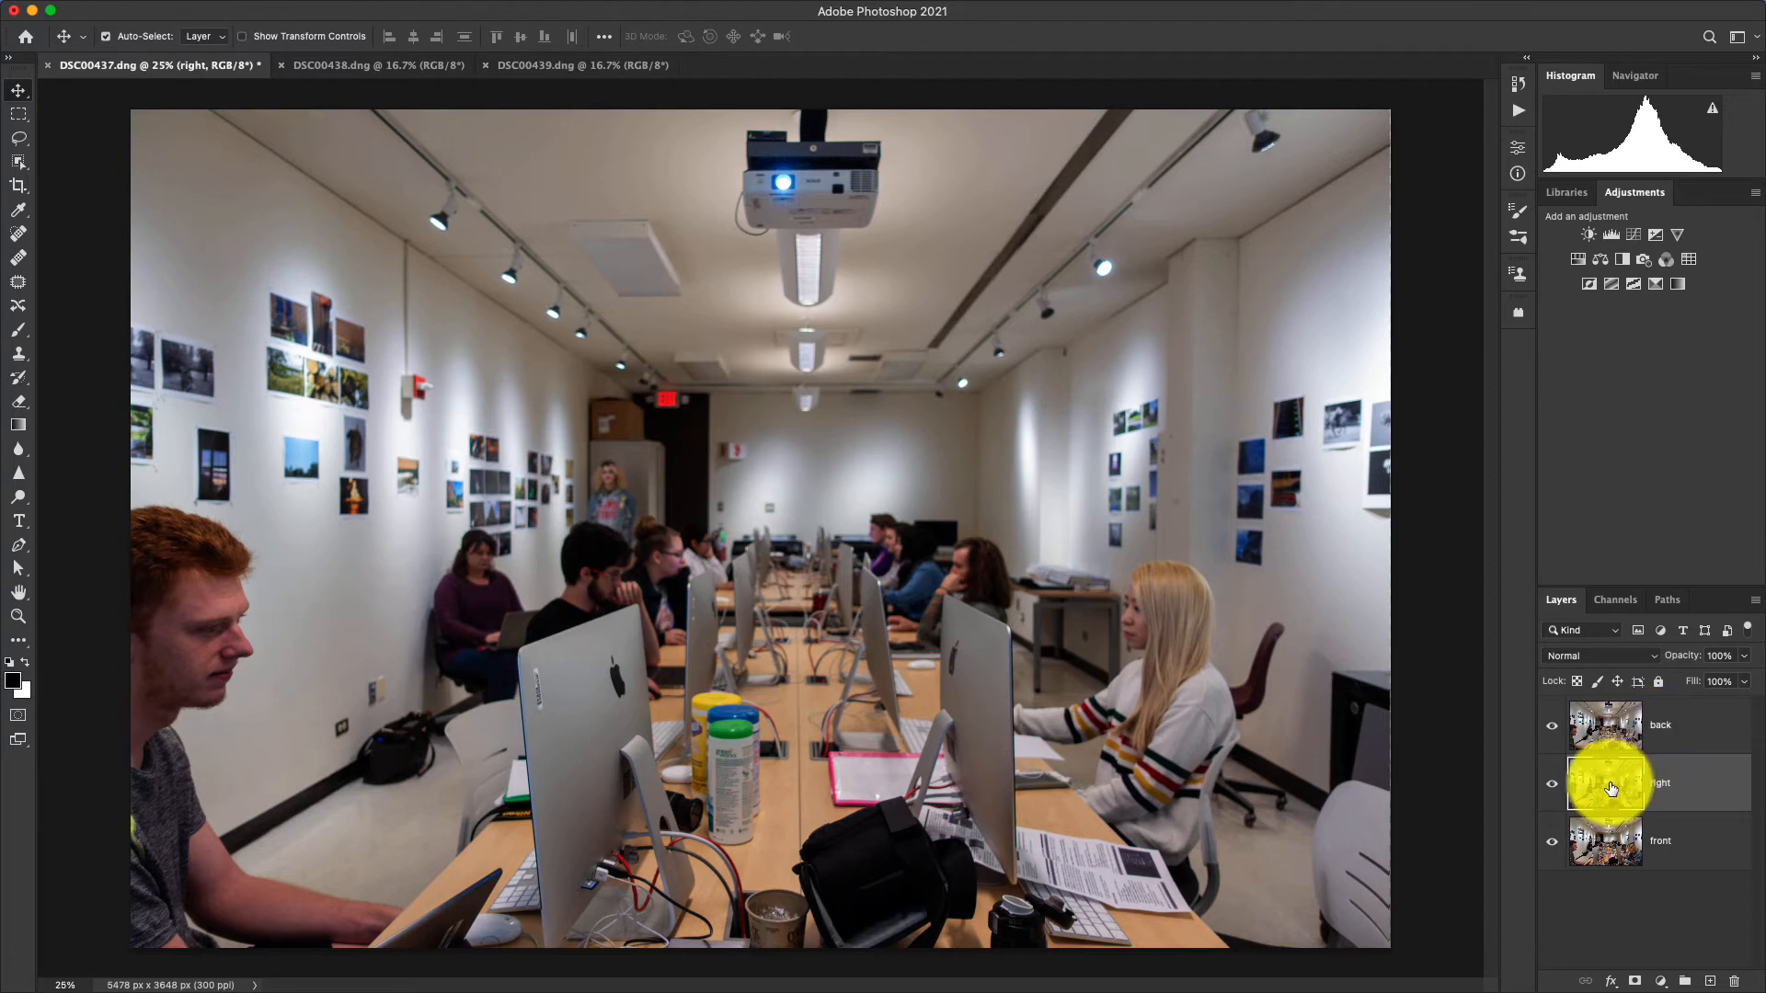
click(1636, 982)
click(1601, 723)
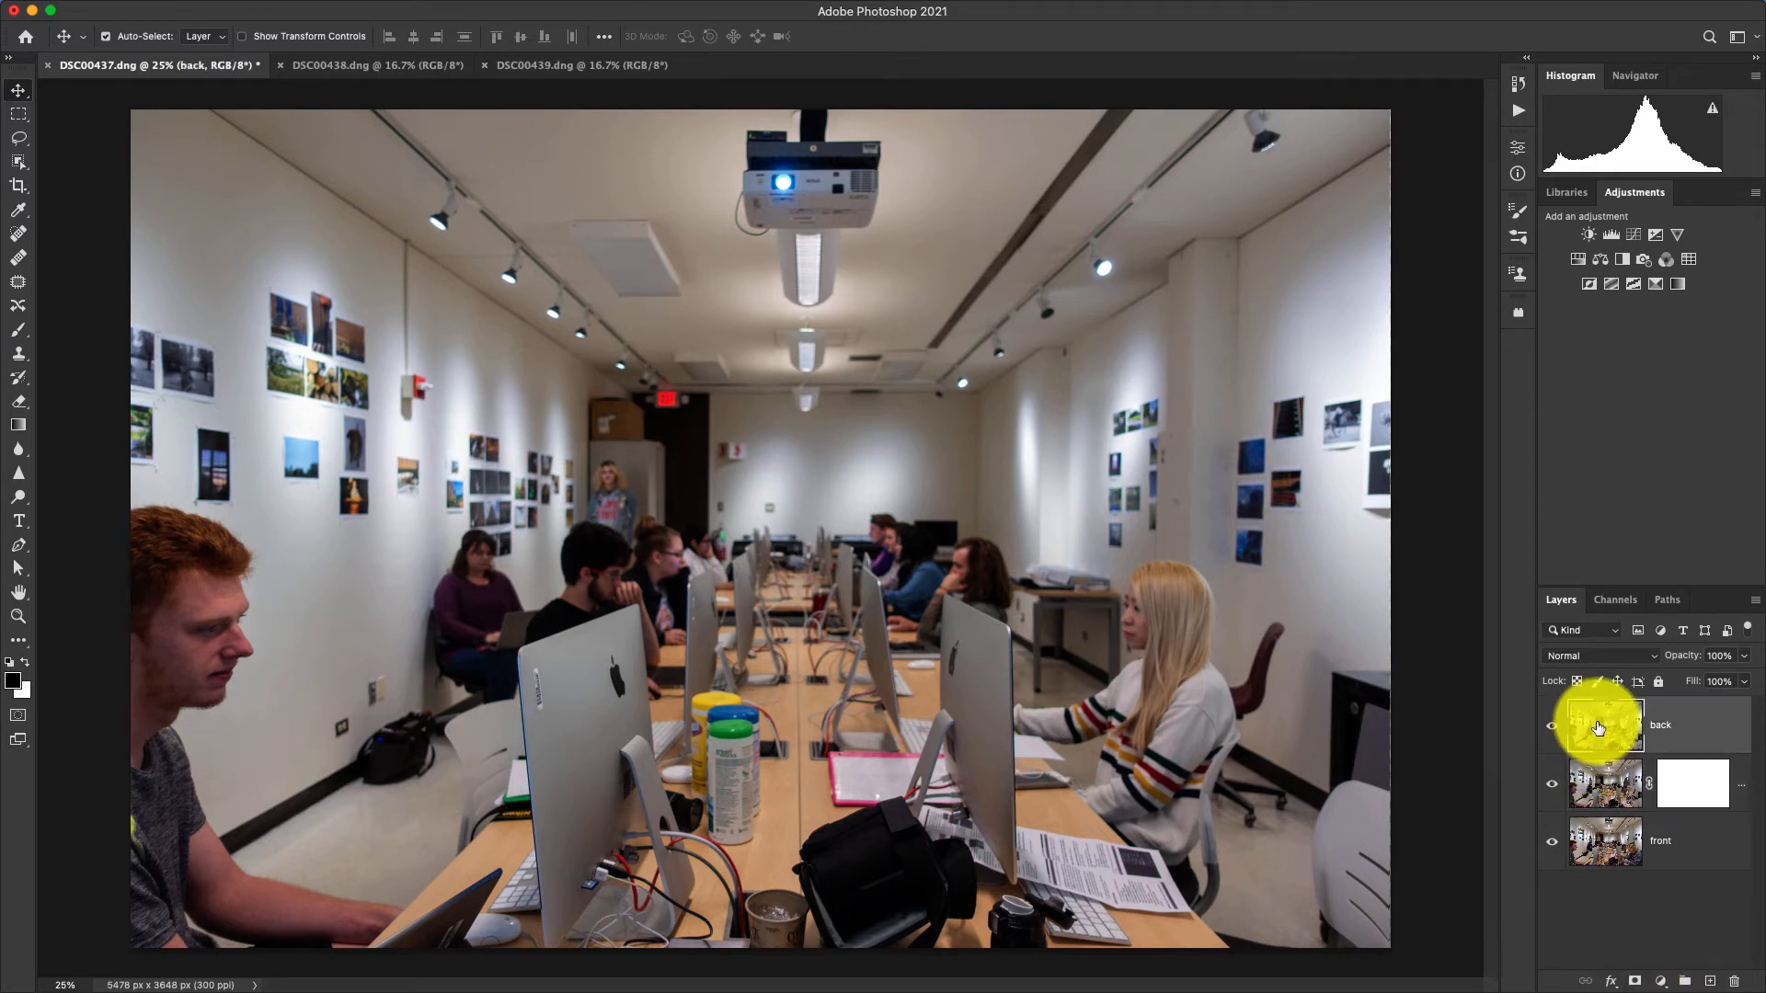
click(1635, 983)
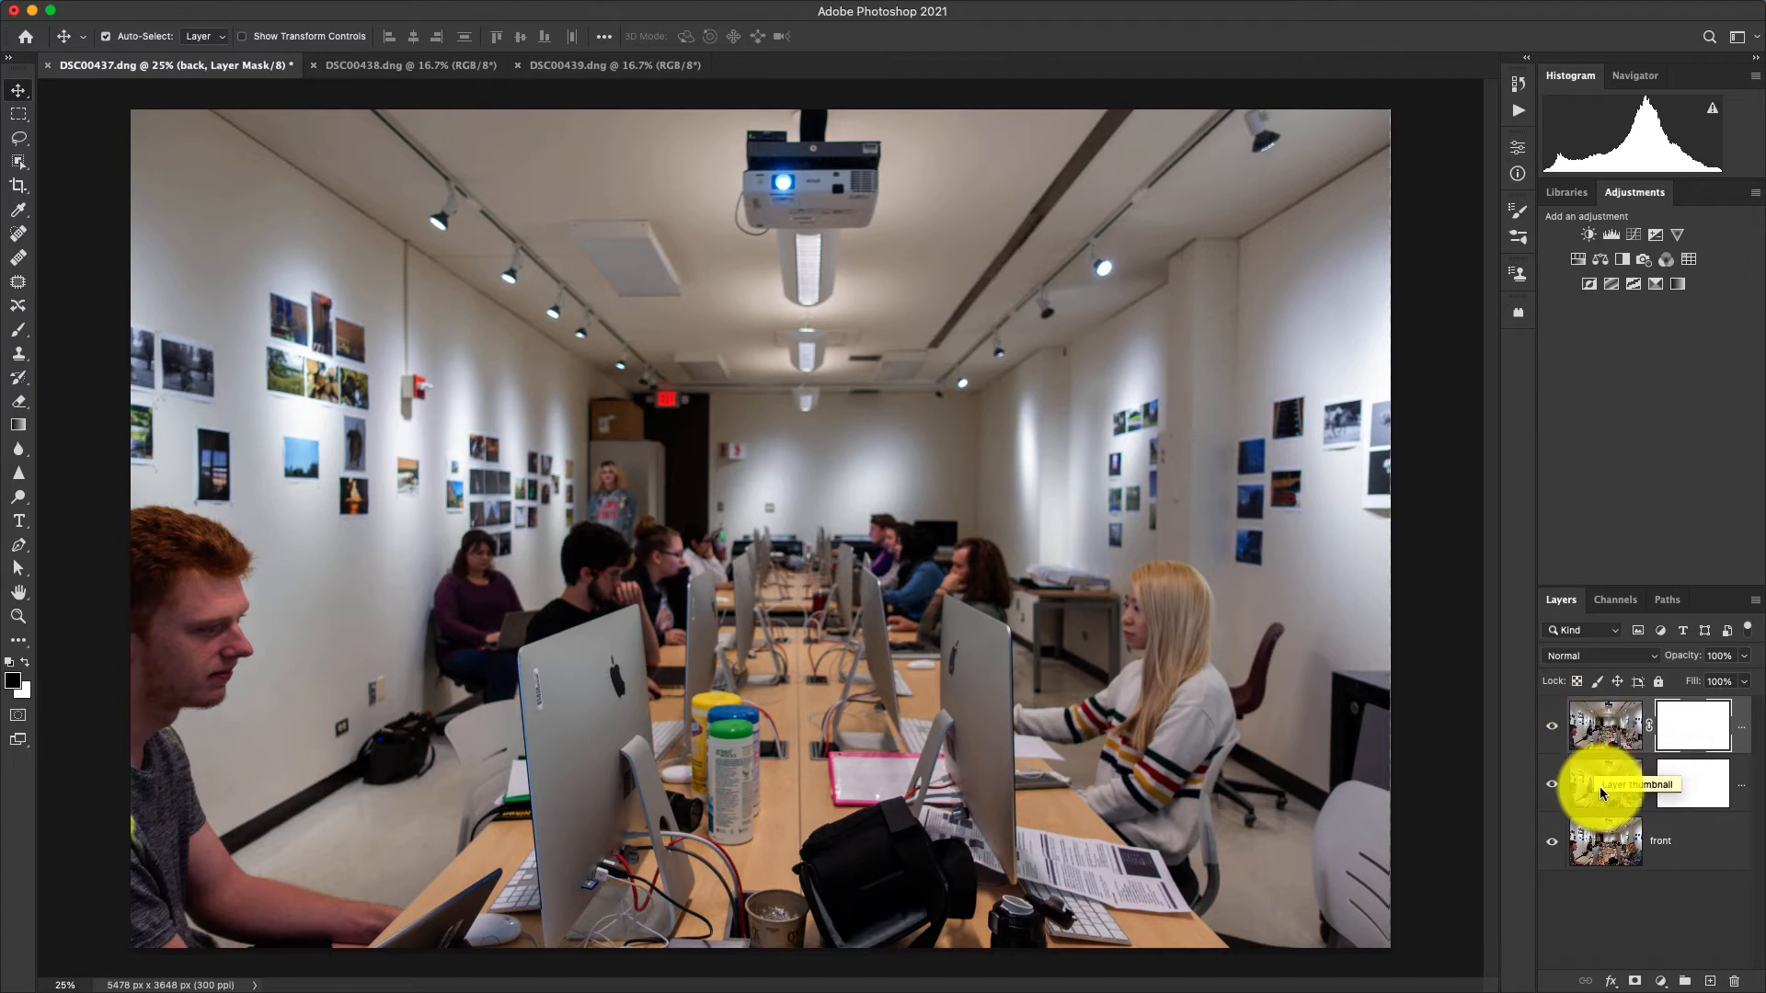
Hide the back layer and lower the right layer's opacity to 51%.
click(1552, 731)
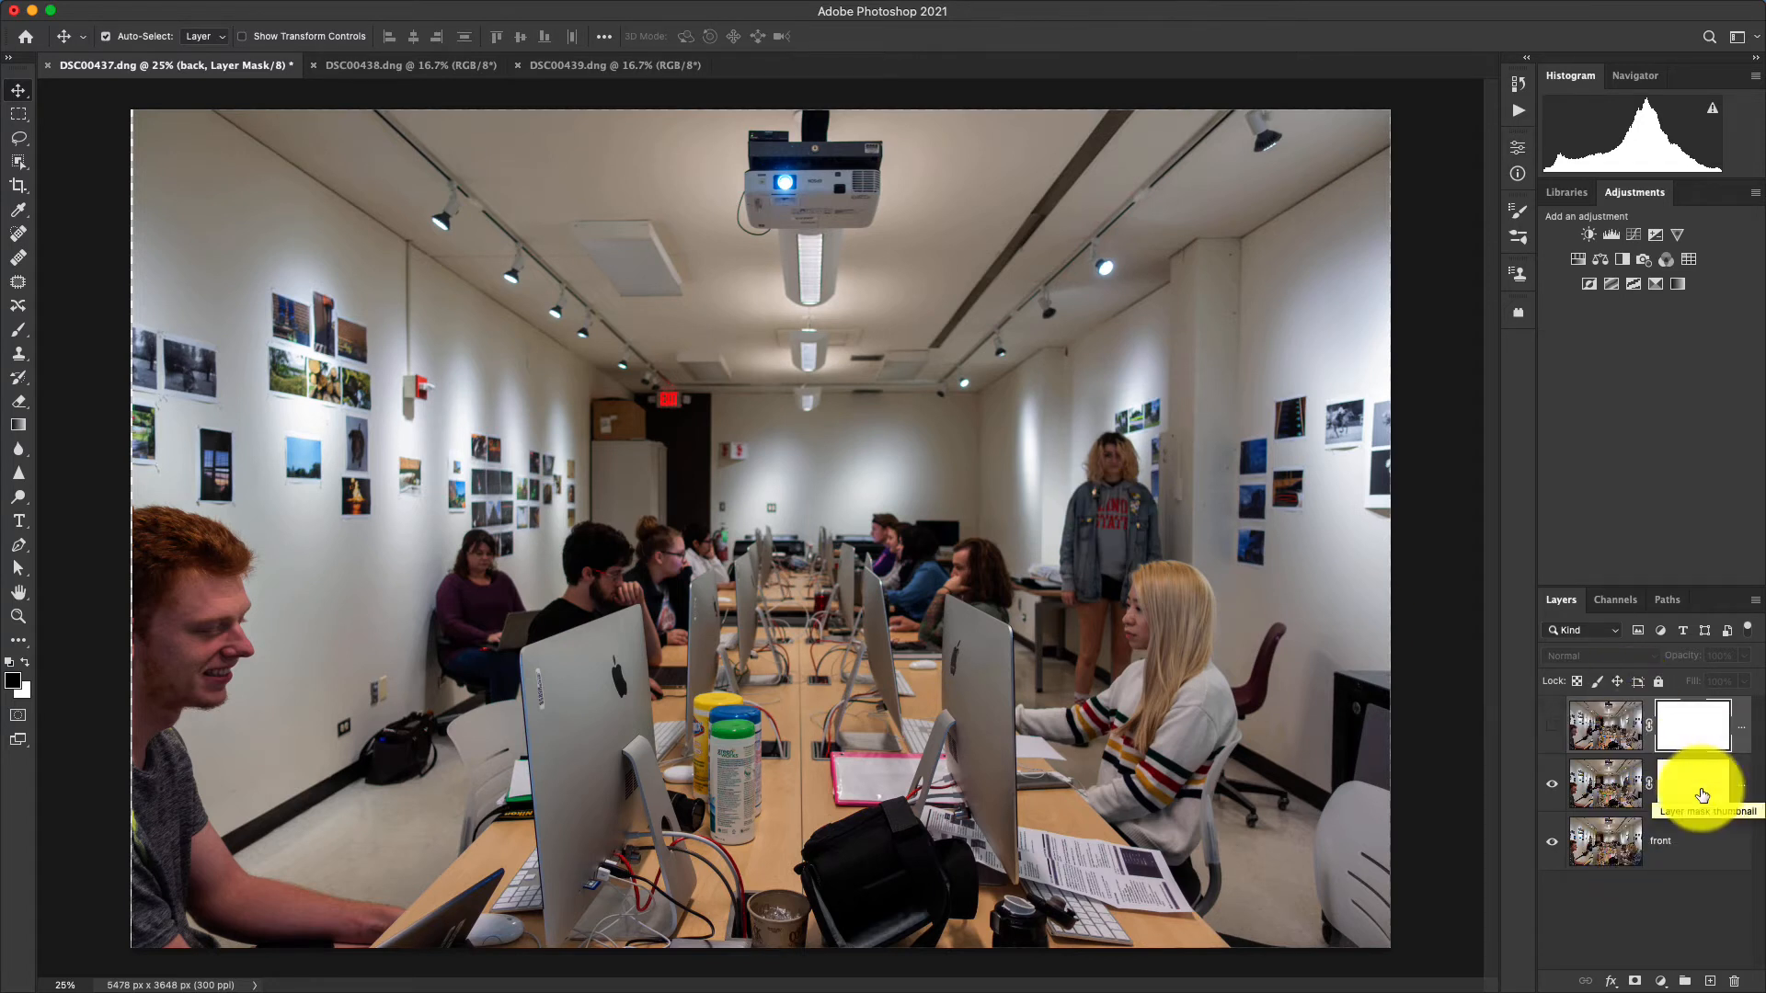
click(1622, 797)
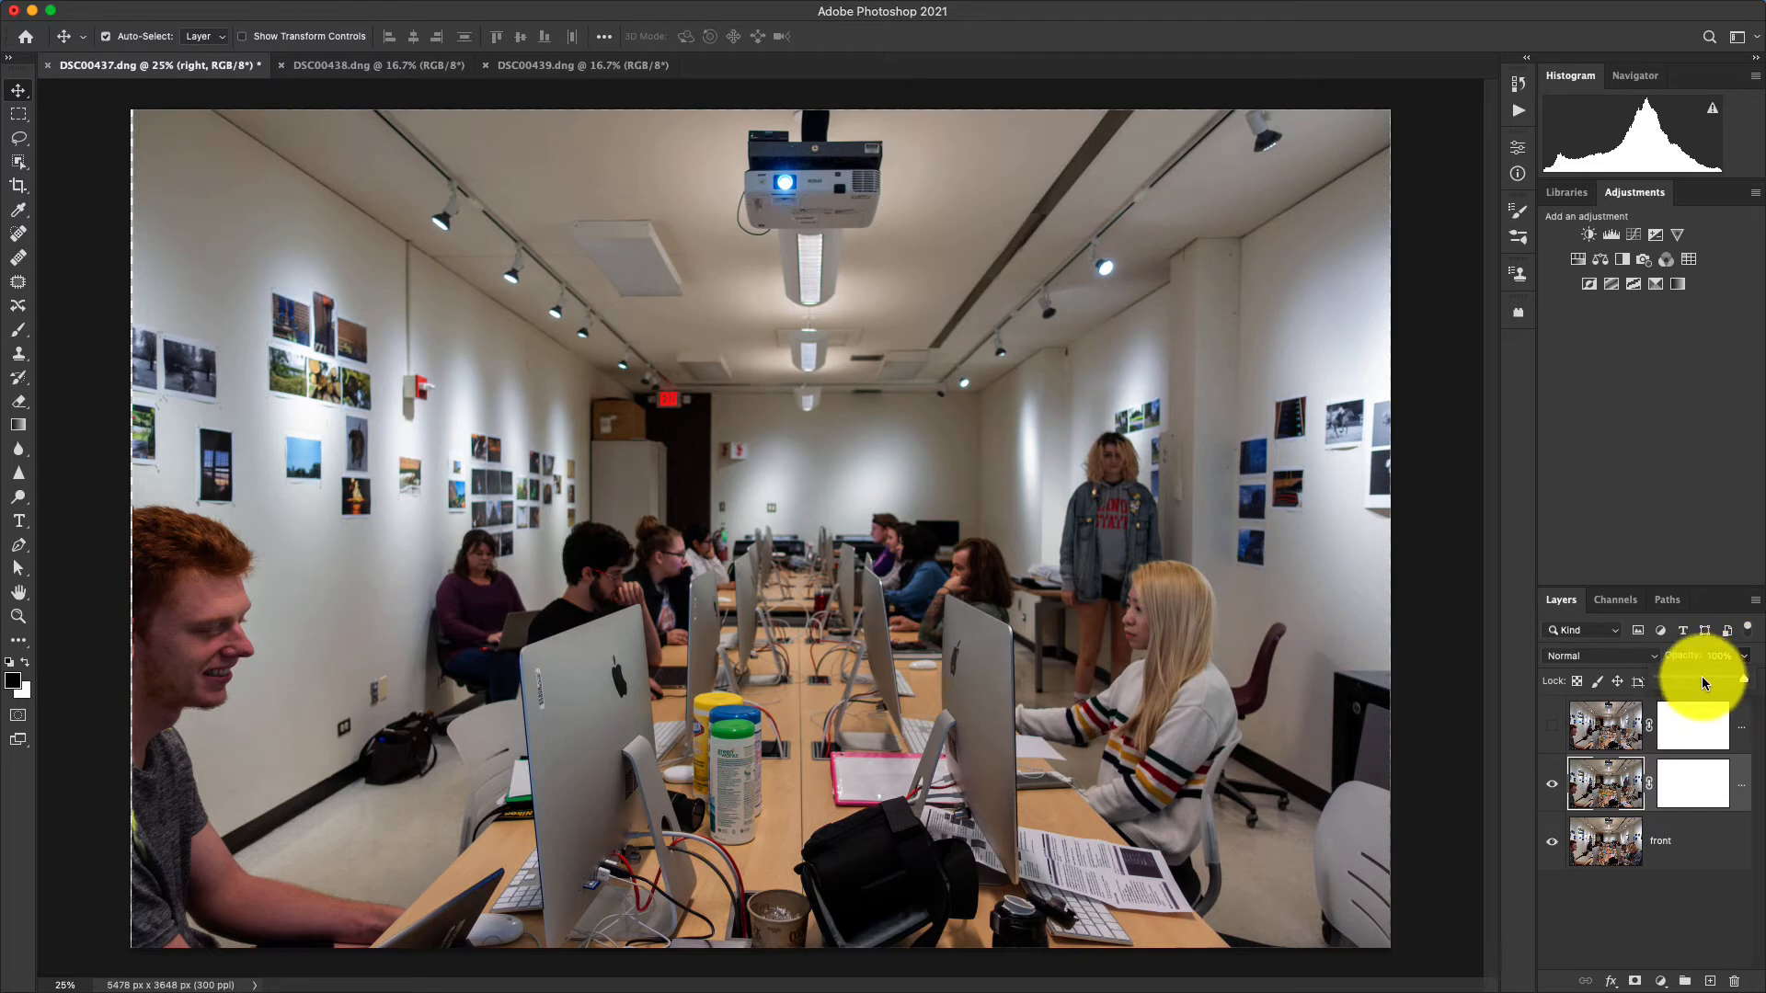
click(1703, 683)
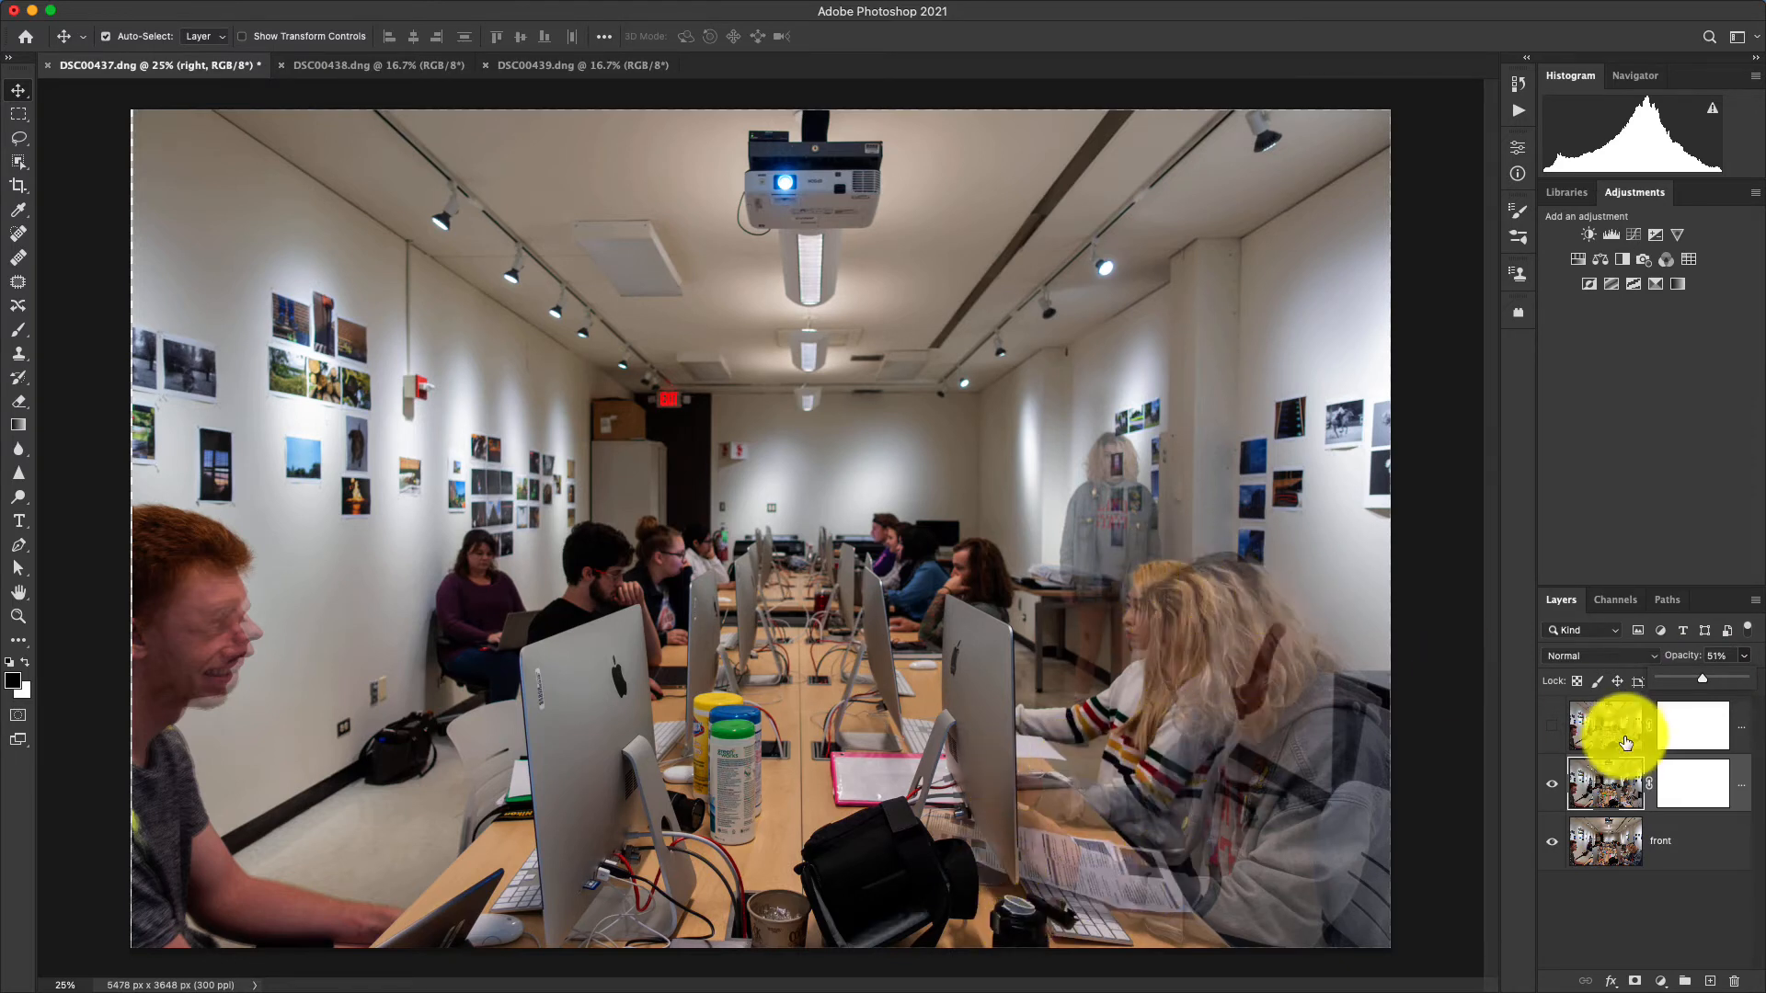
Make the right layer's mask active for painting and choose the Brush tool in Normal mode.
click(1705, 782)
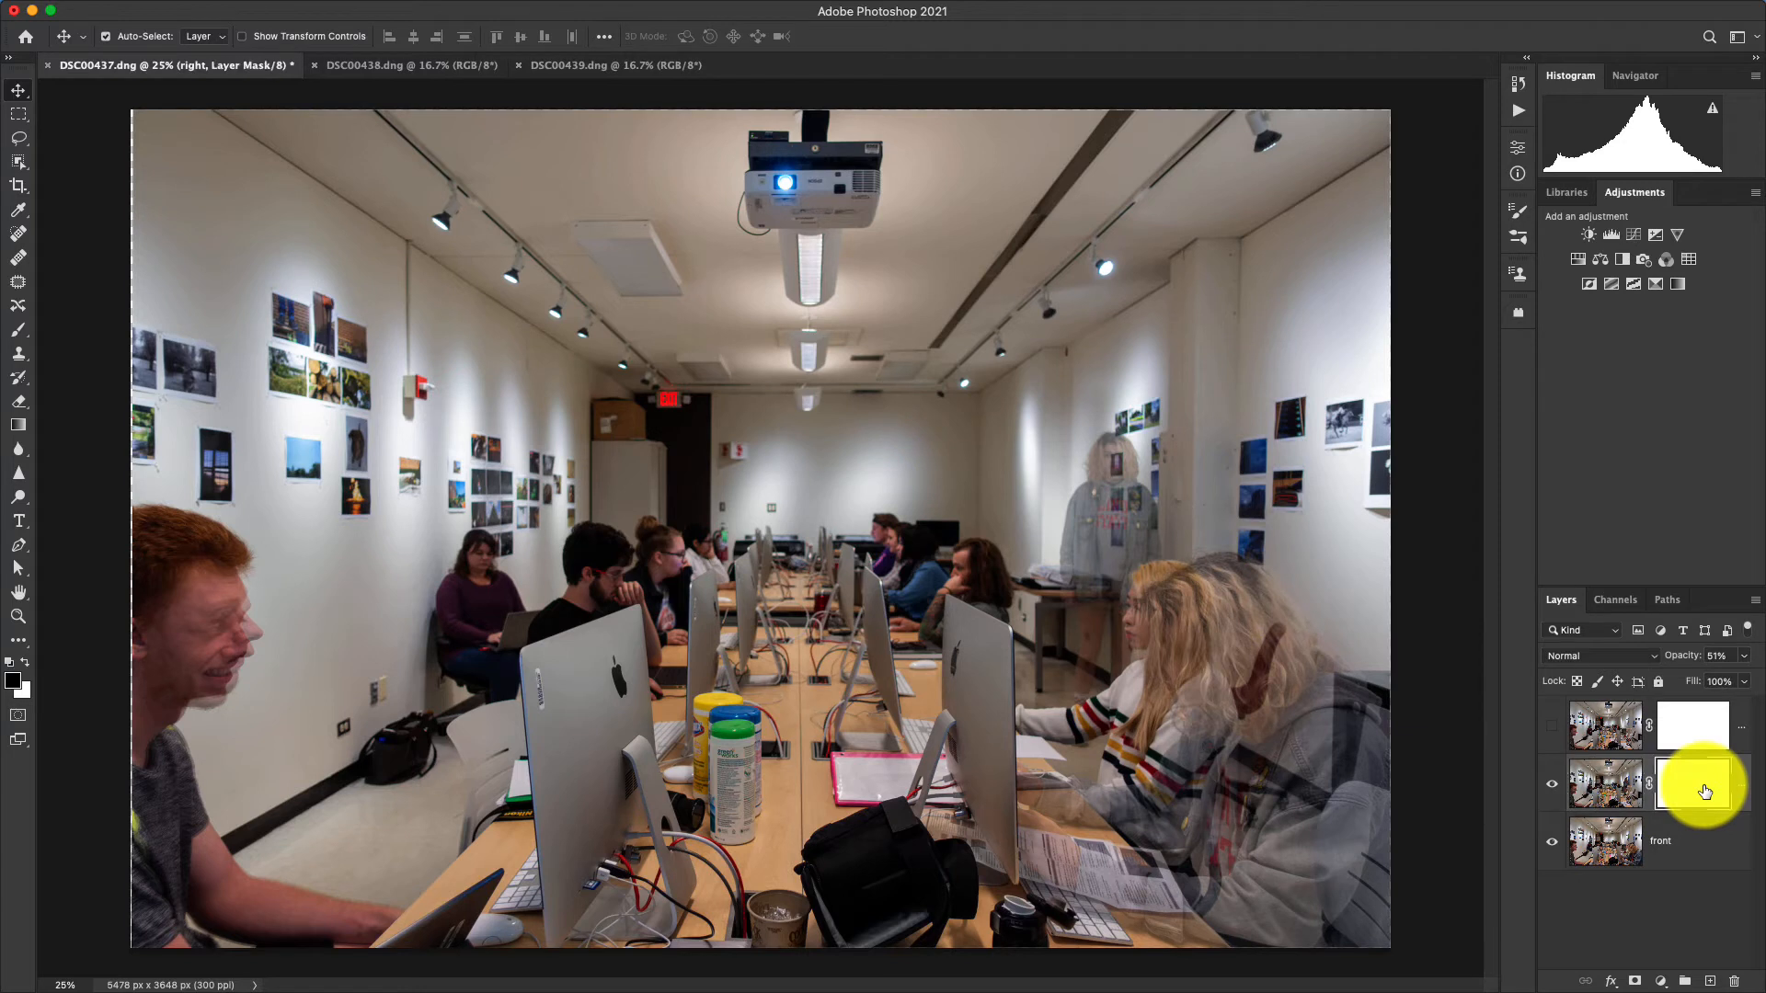
click(1605, 788)
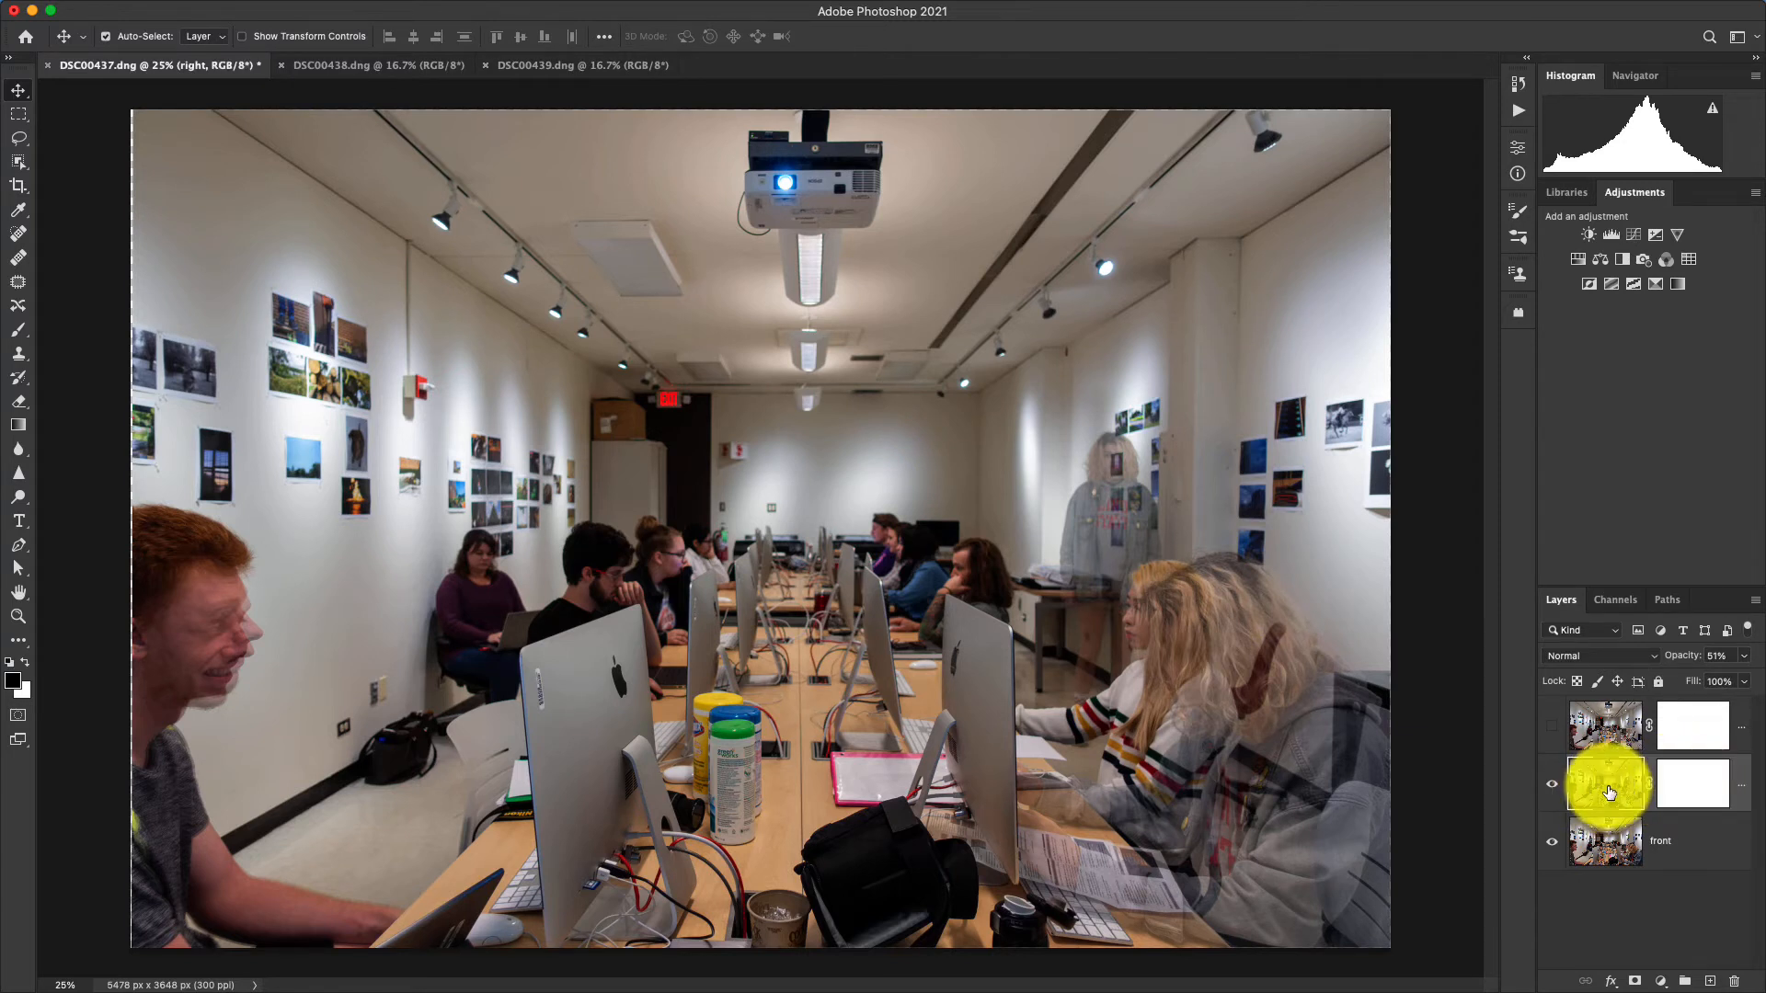
click(1686, 792)
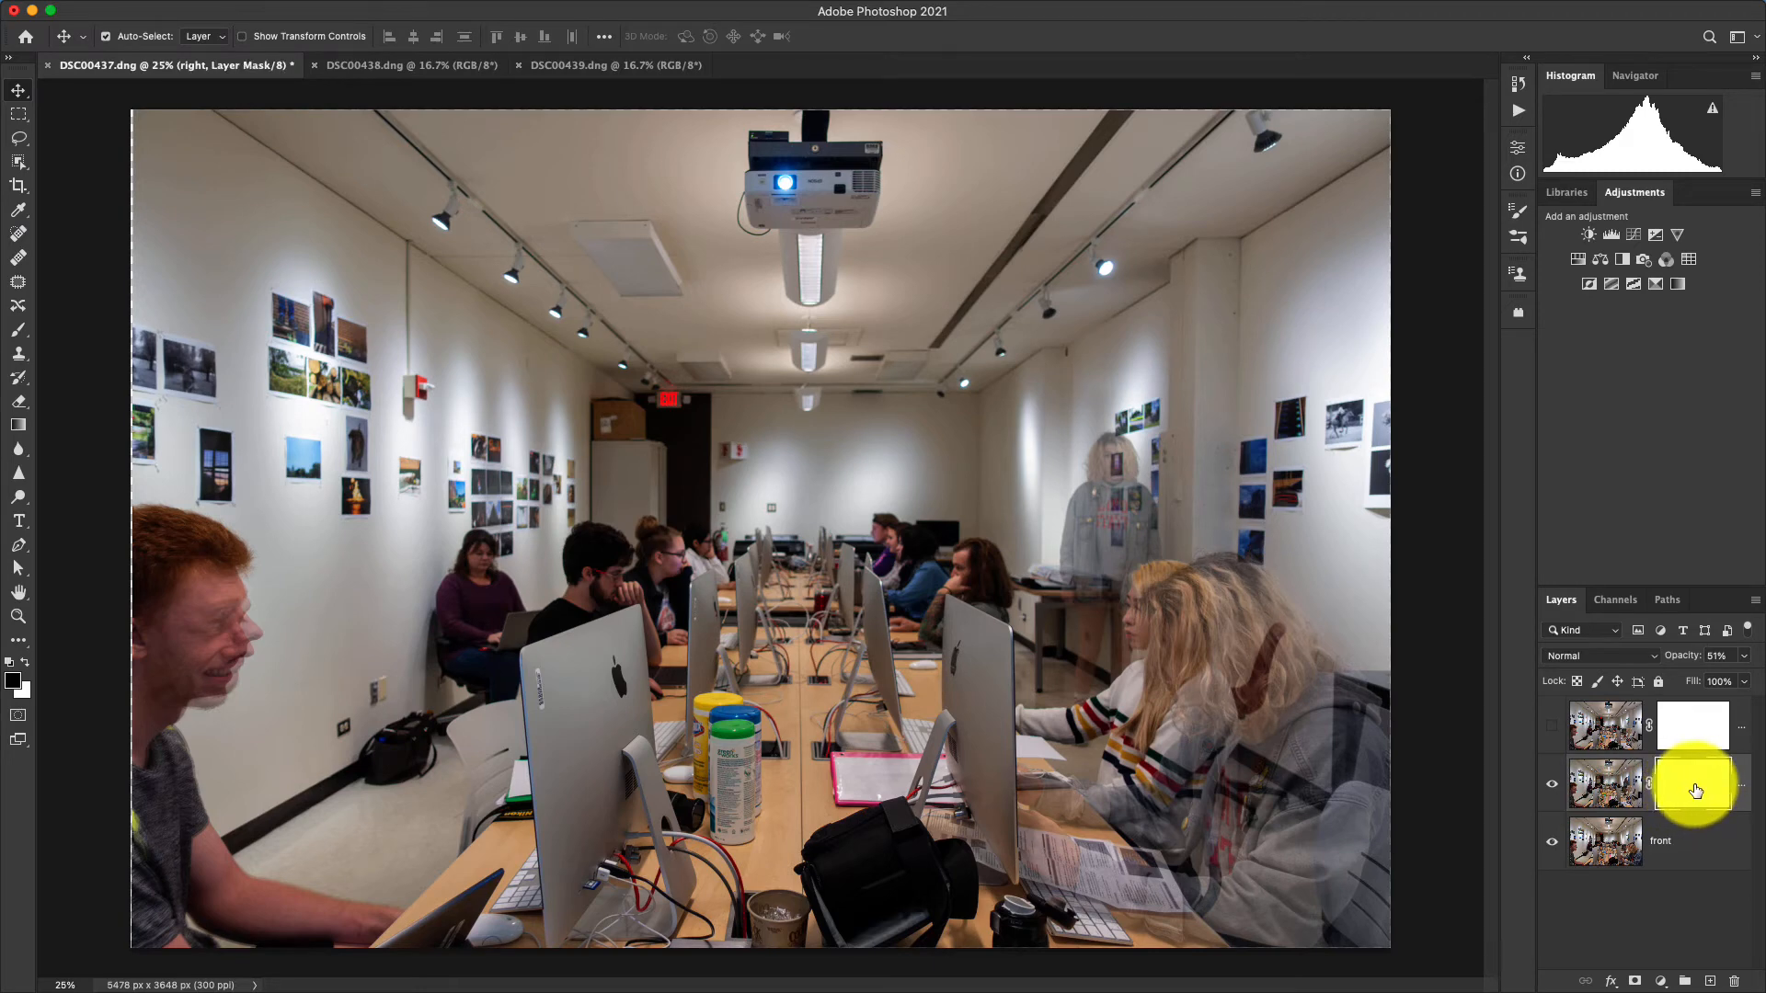
click(15, 337)
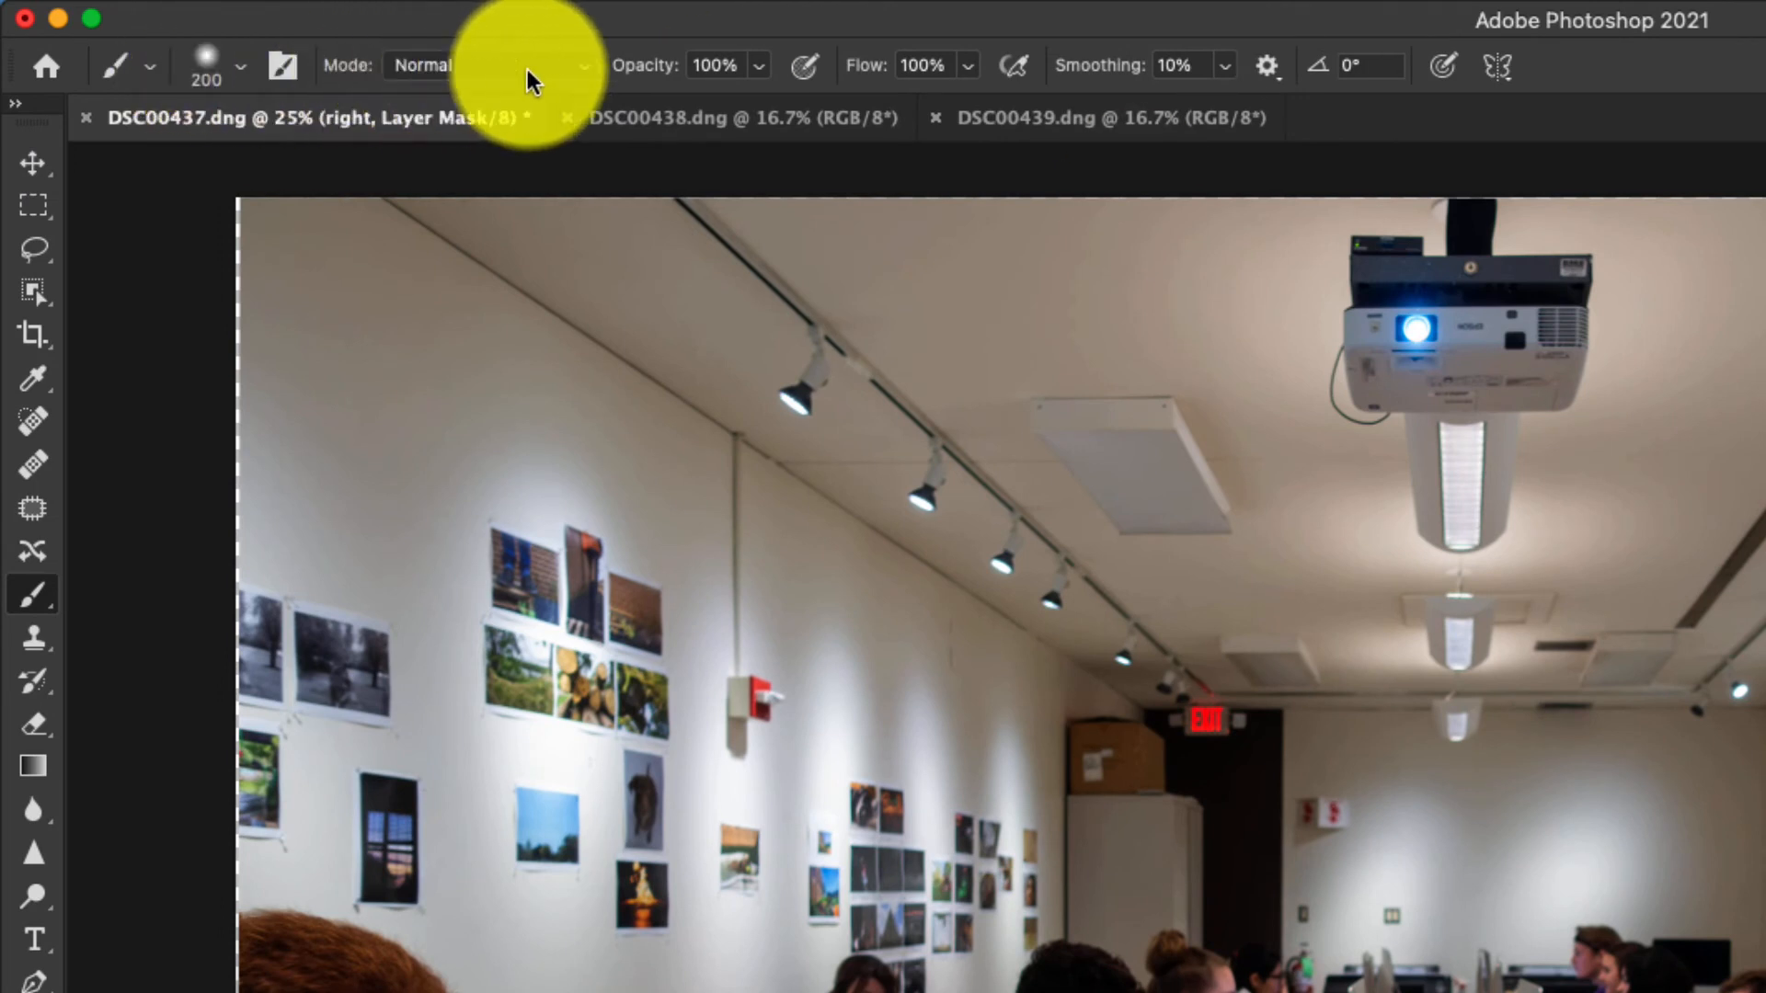
click(237, 64)
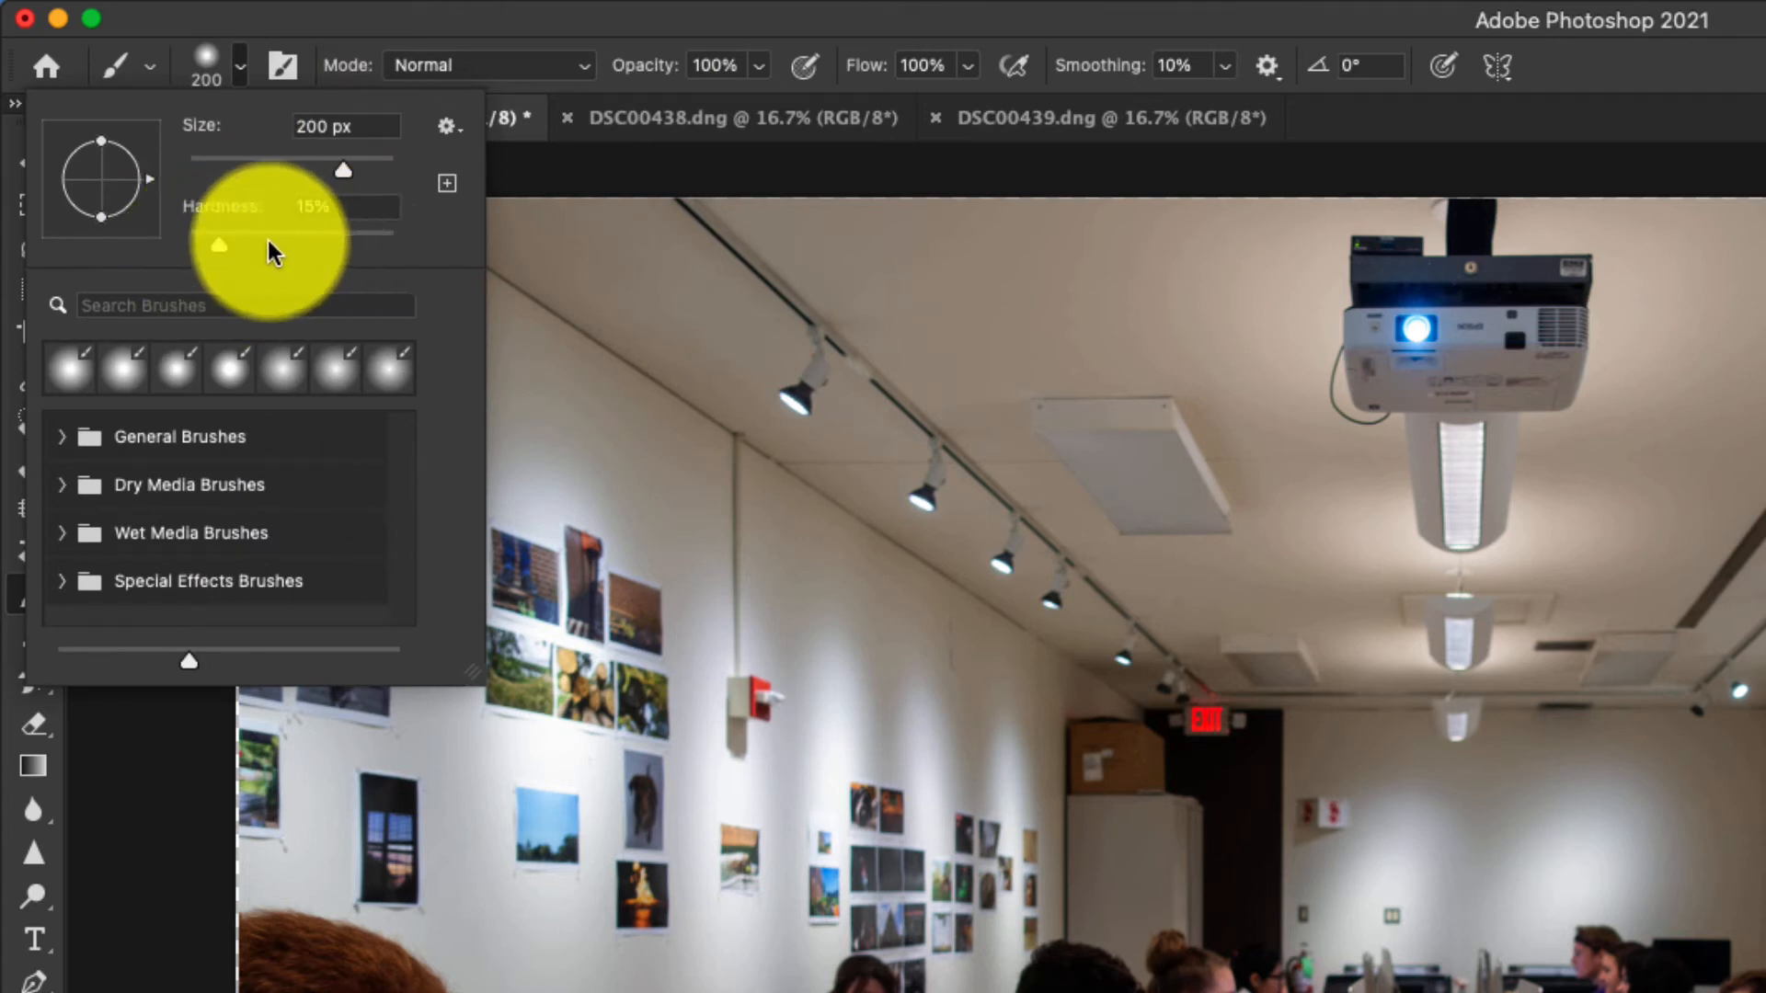
click(239, 70)
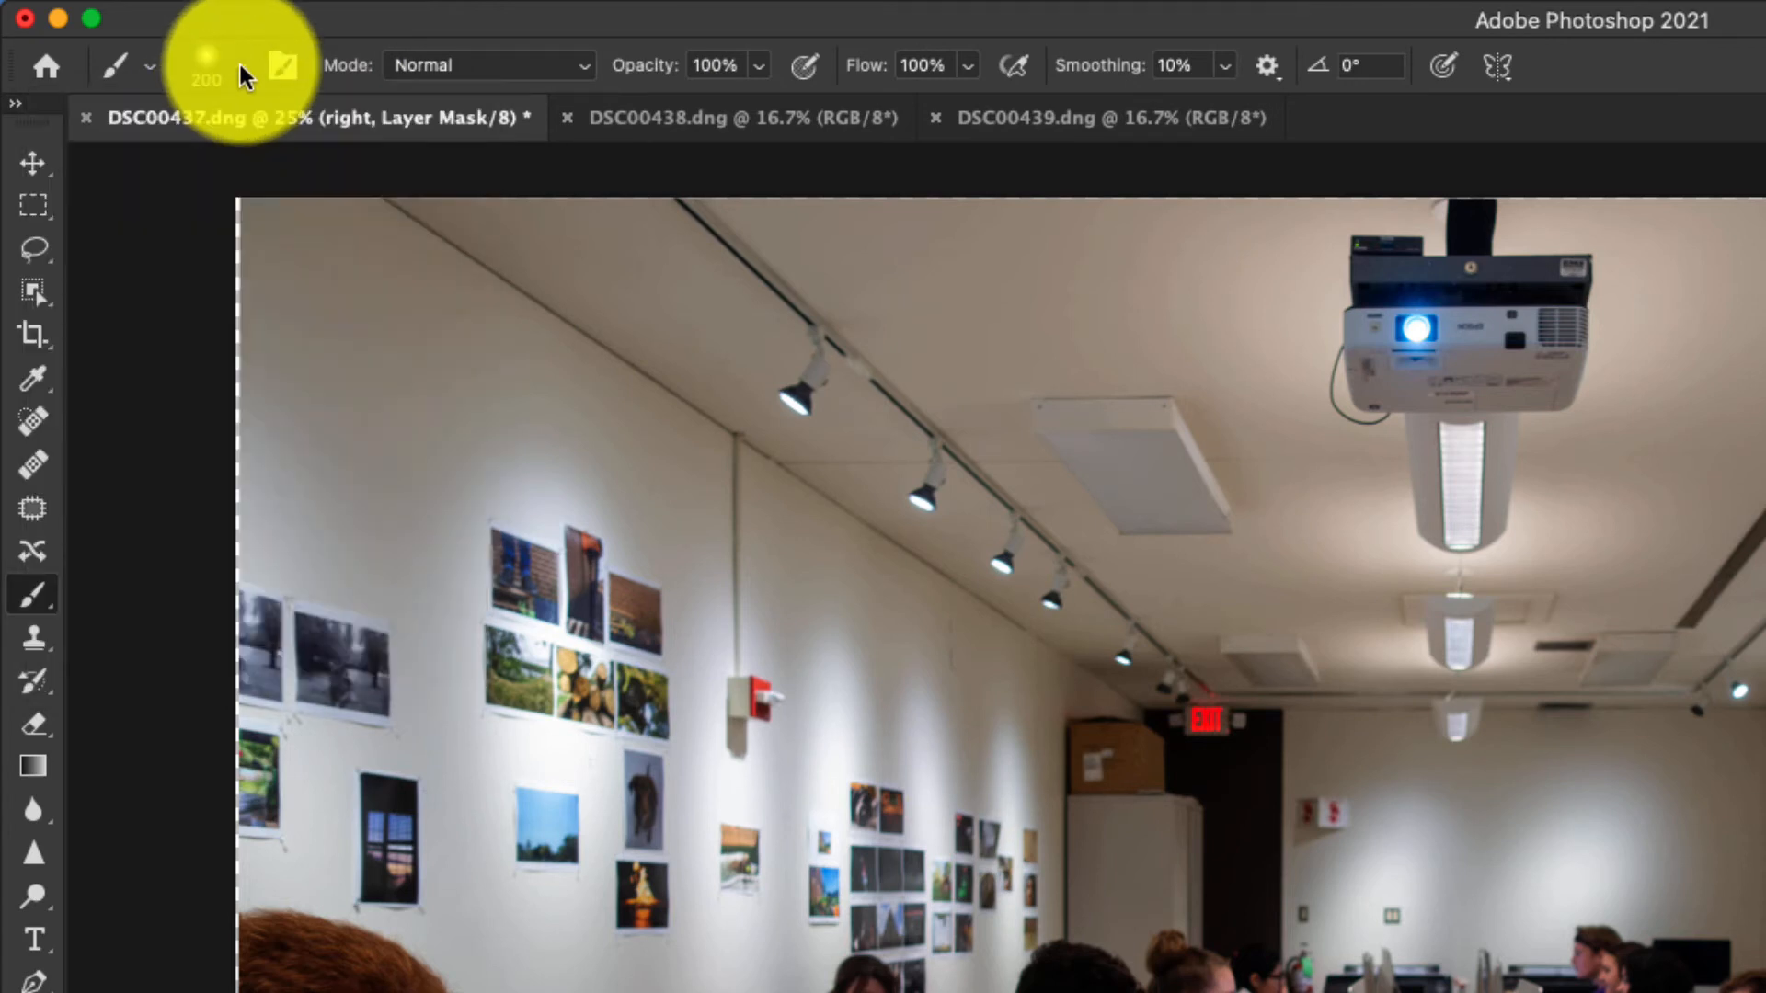
click(512, 73)
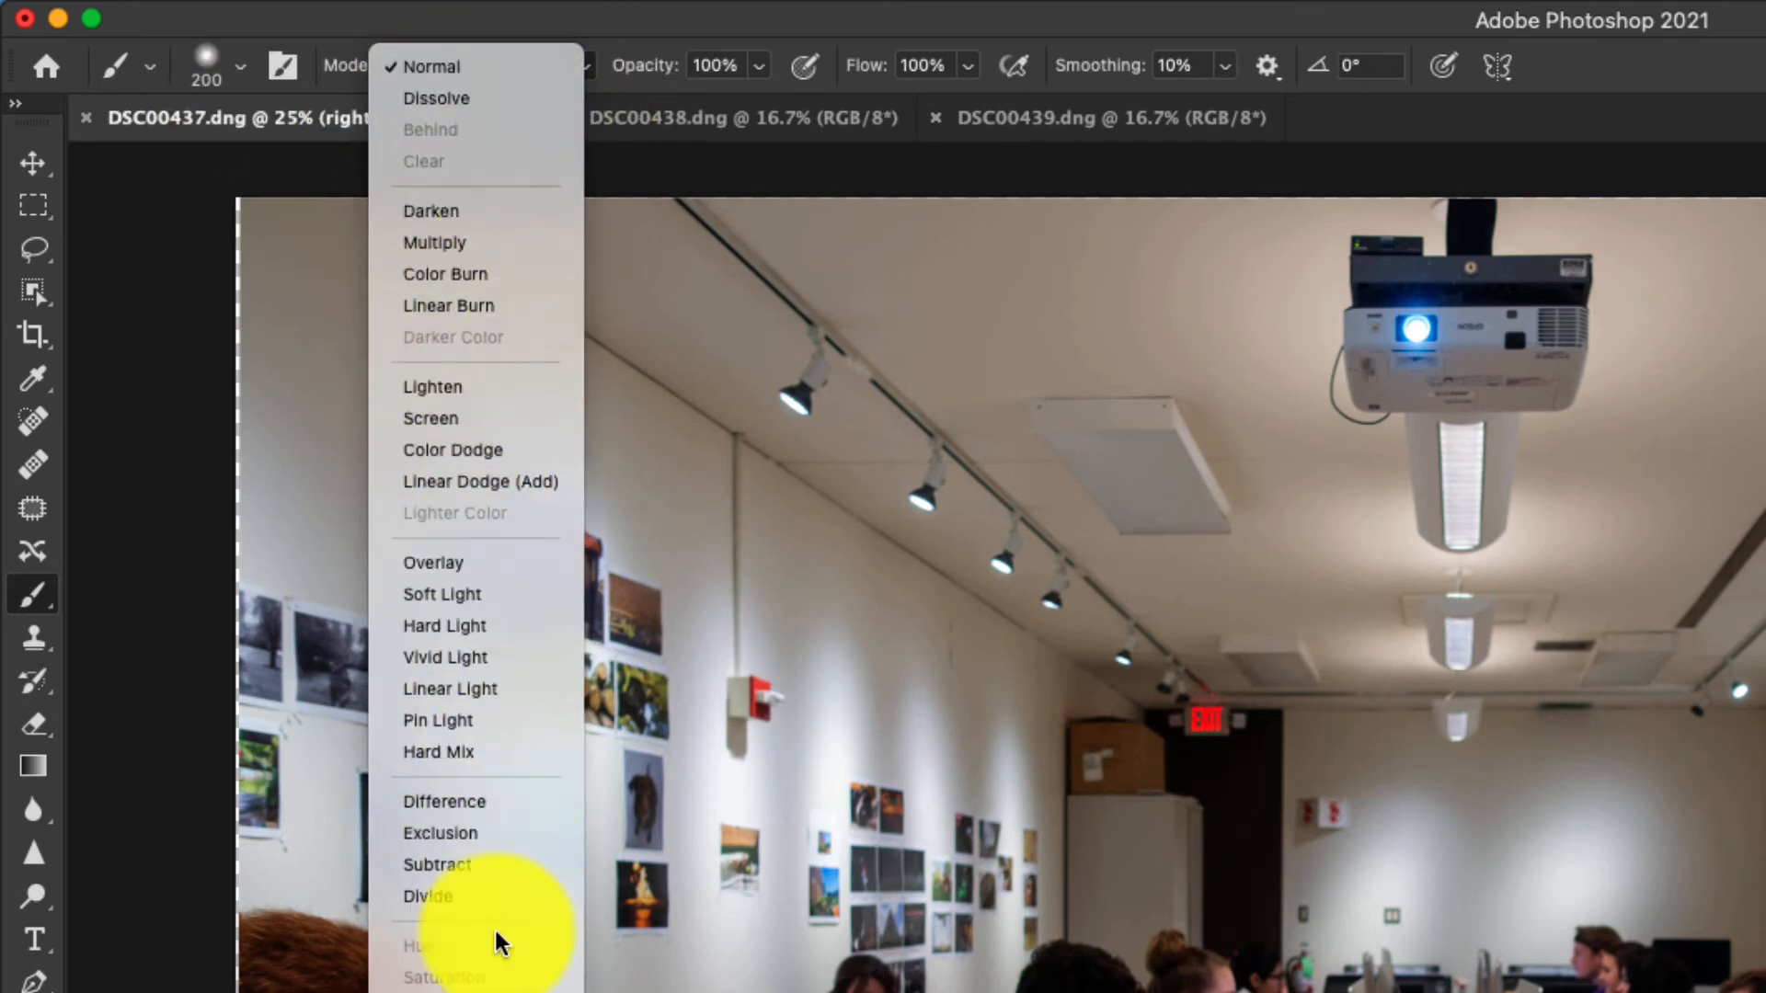
click(429, 67)
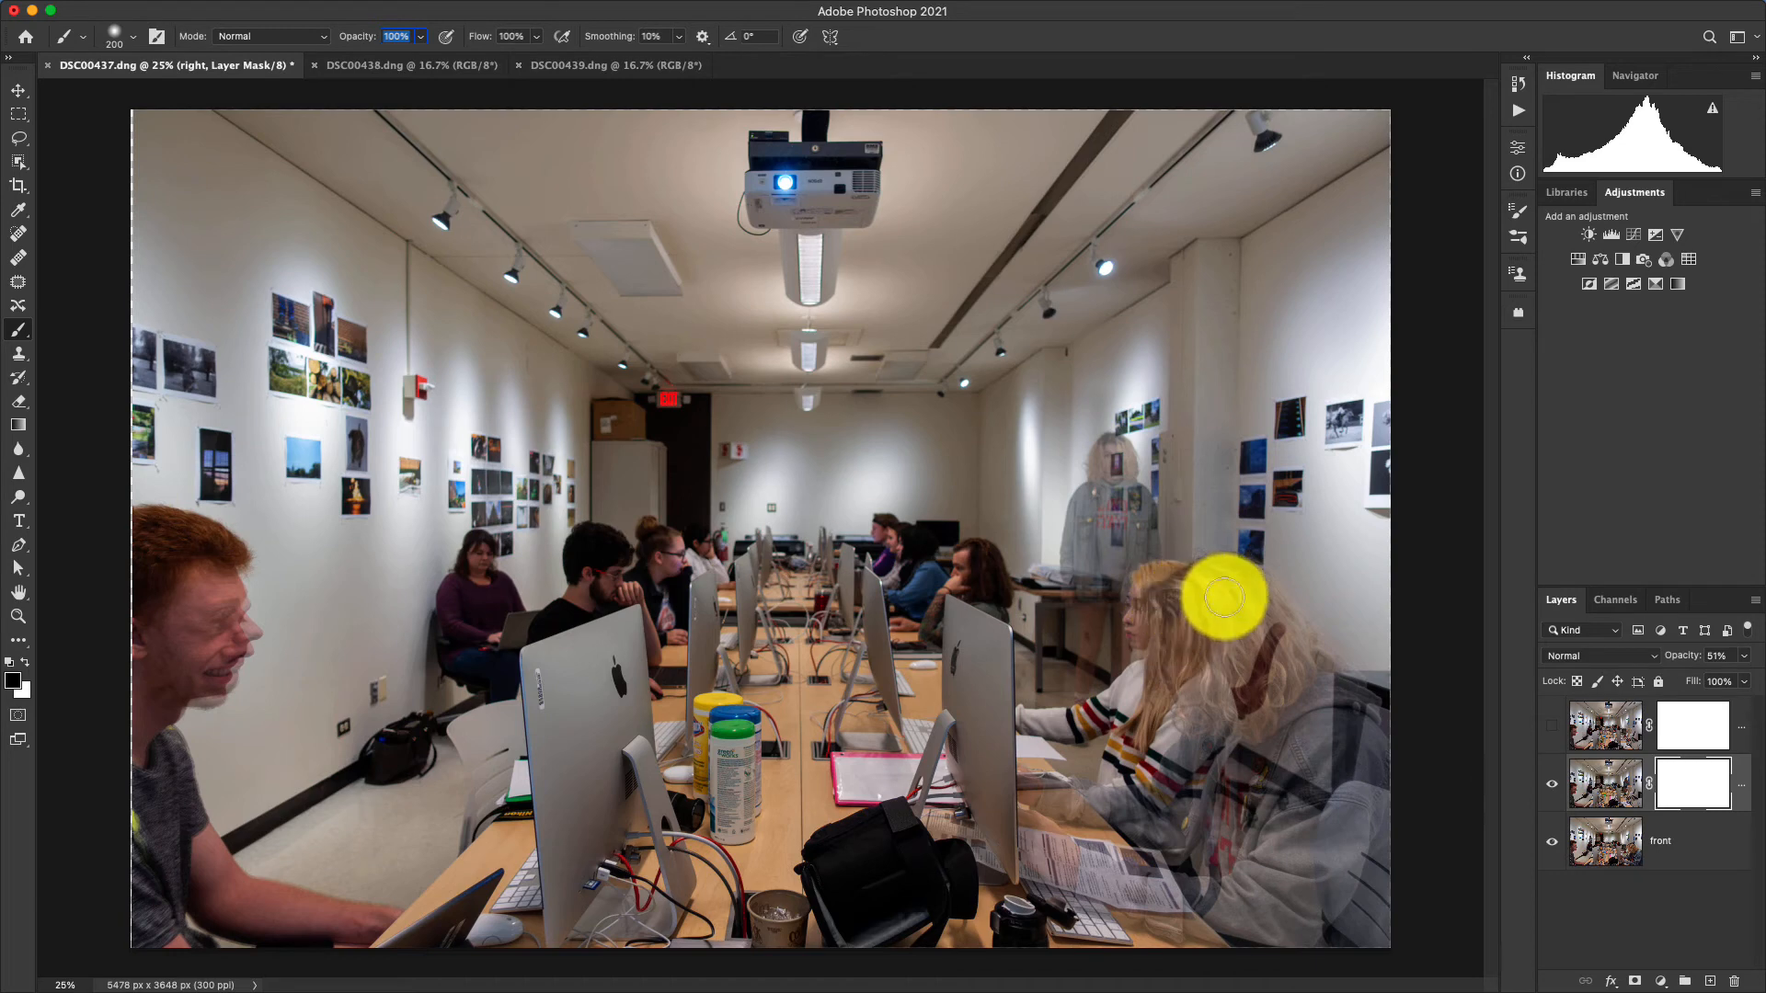
Paint black on the right layer's mask over the foreground person in the denim jacket, varying the brush size between 200 and 700 px.
mouse_move(1214, 591)
mouse_down()
mouse_move(1173, 622)
mouse_move(1247, 582)
mouse_move(1209, 633)
mouse_move(1253, 614)
mouse_move(1270, 627)
mouse_move(1233, 697)
mouse_move(1317, 737)
mouse_move(1341, 692)
mouse_move(1363, 709)
mouse_move(1376, 801)
mouse_move(1361, 948)
mouse_move(1381, 917)
mouse_move(1387, 937)
mouse_move(1377, 860)
mouse_move(1295, 943)
mouse_move(1323, 795)
mouse_up()
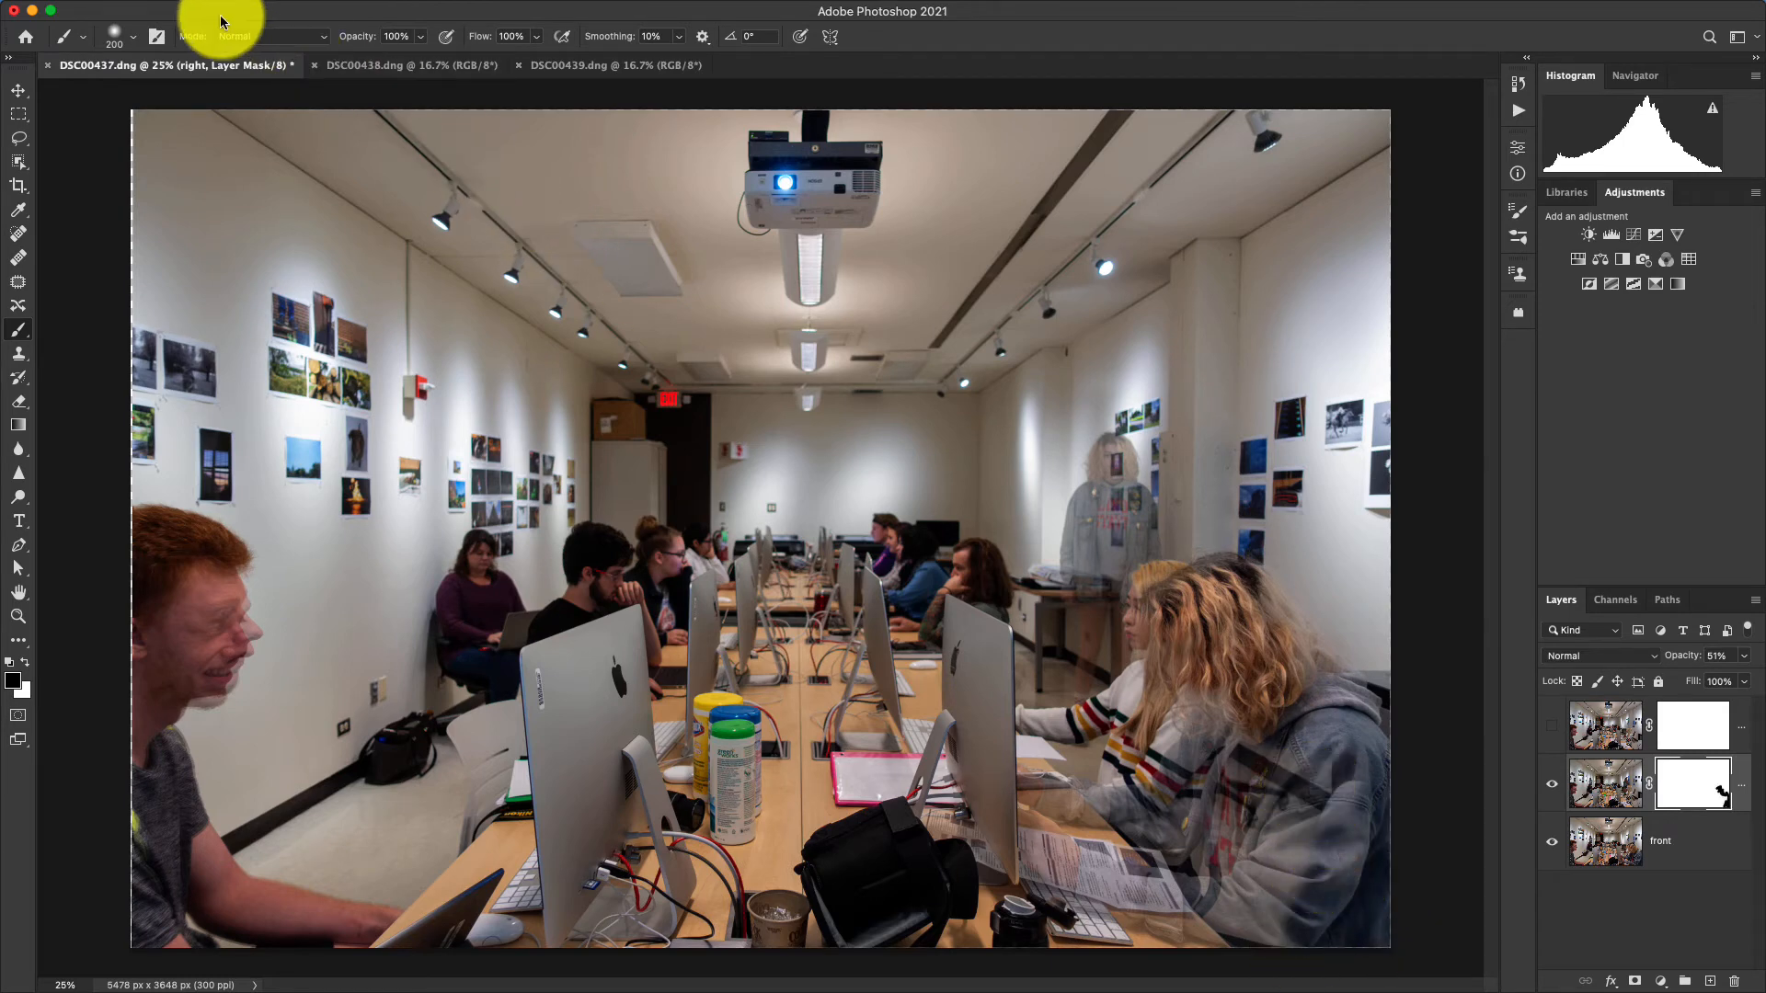
click(131, 37)
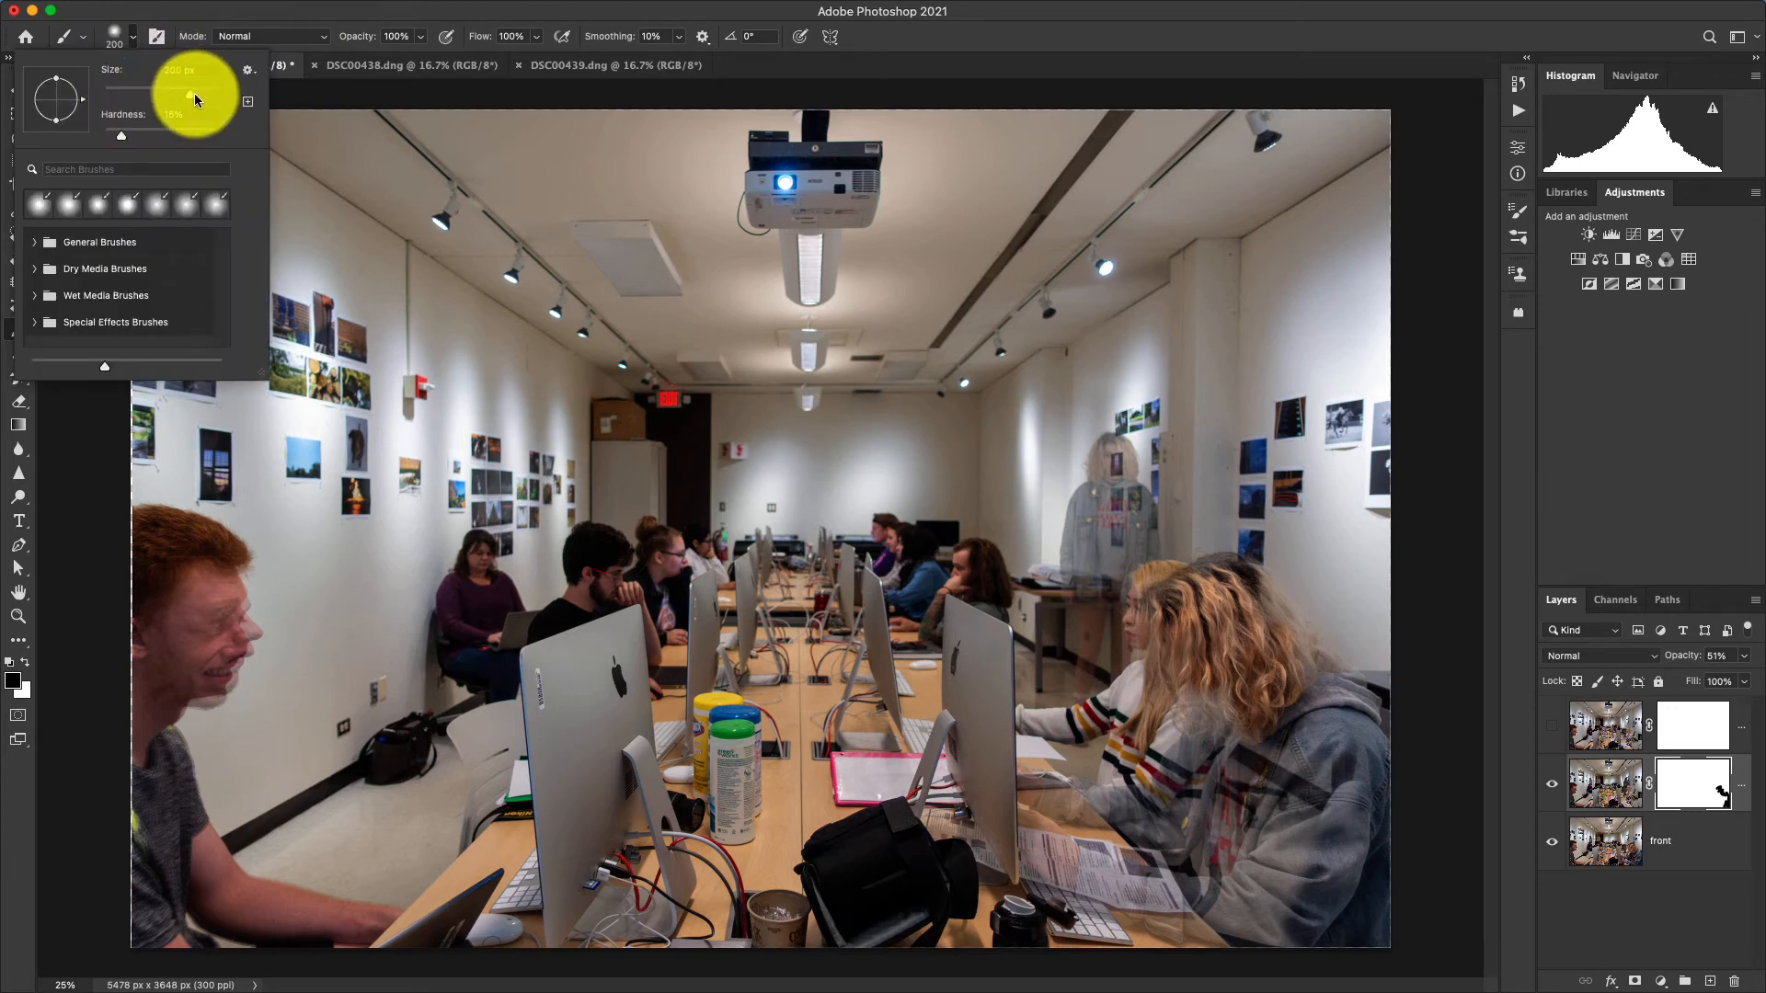
drag(191, 94, 198, 94)
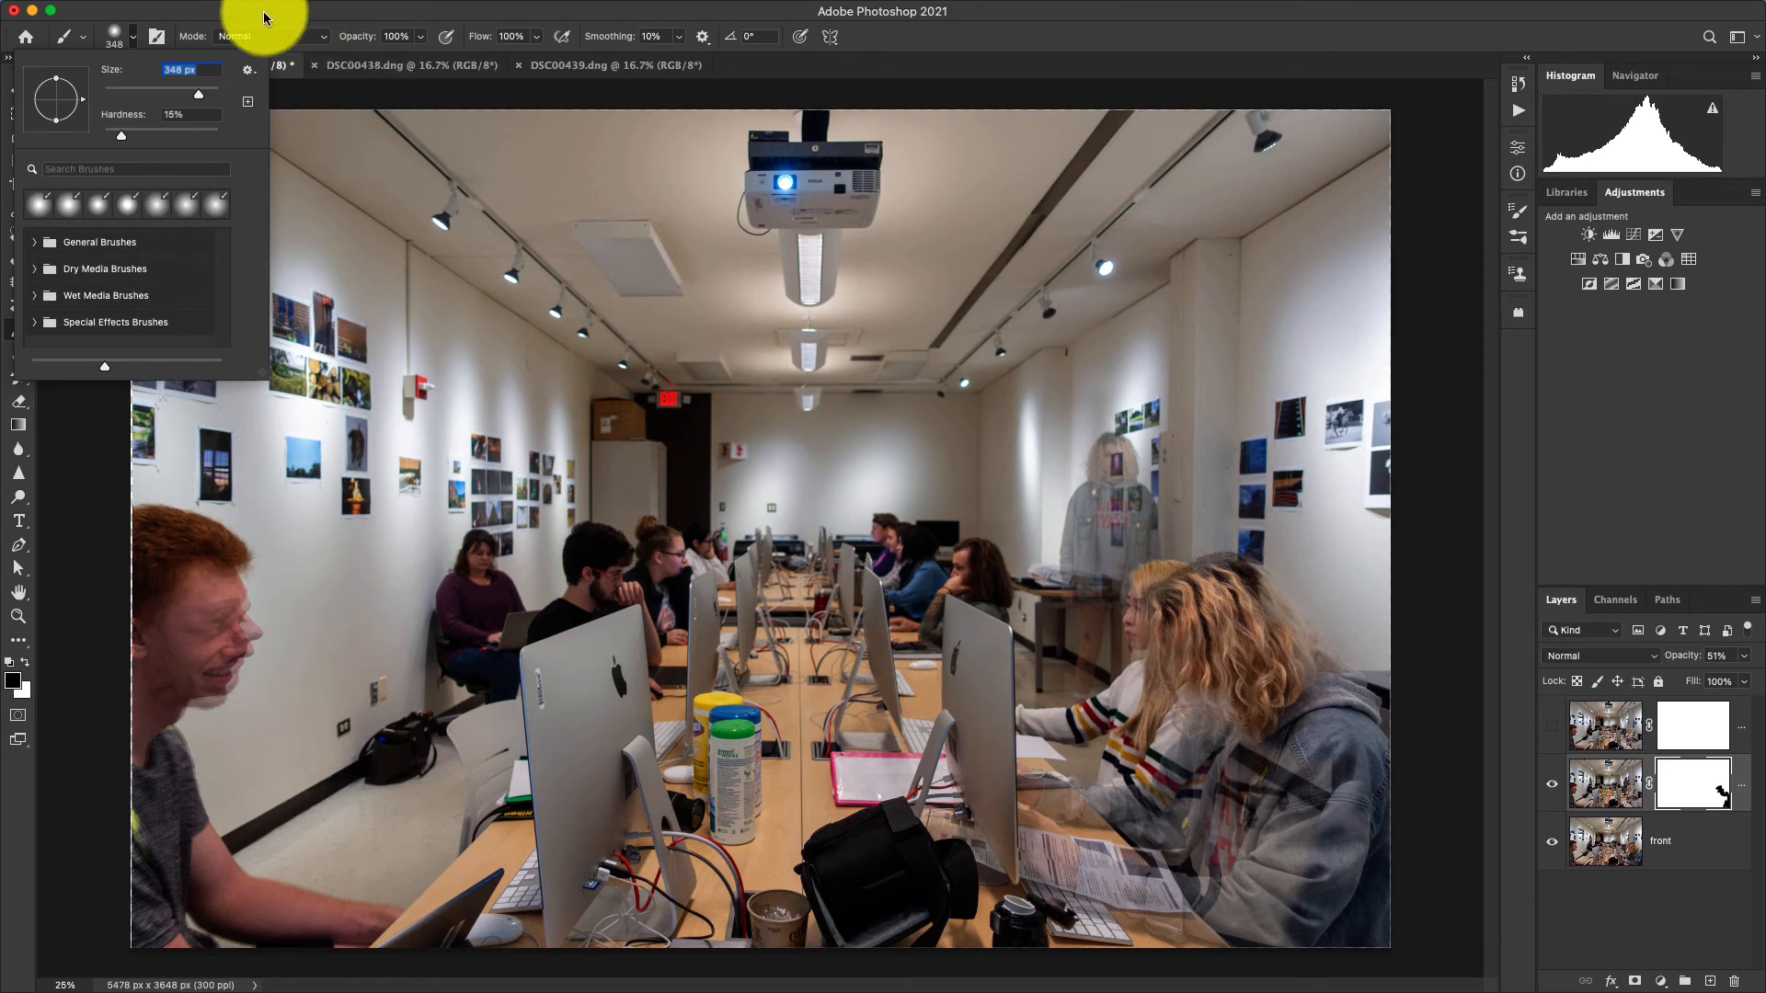
click(131, 37)
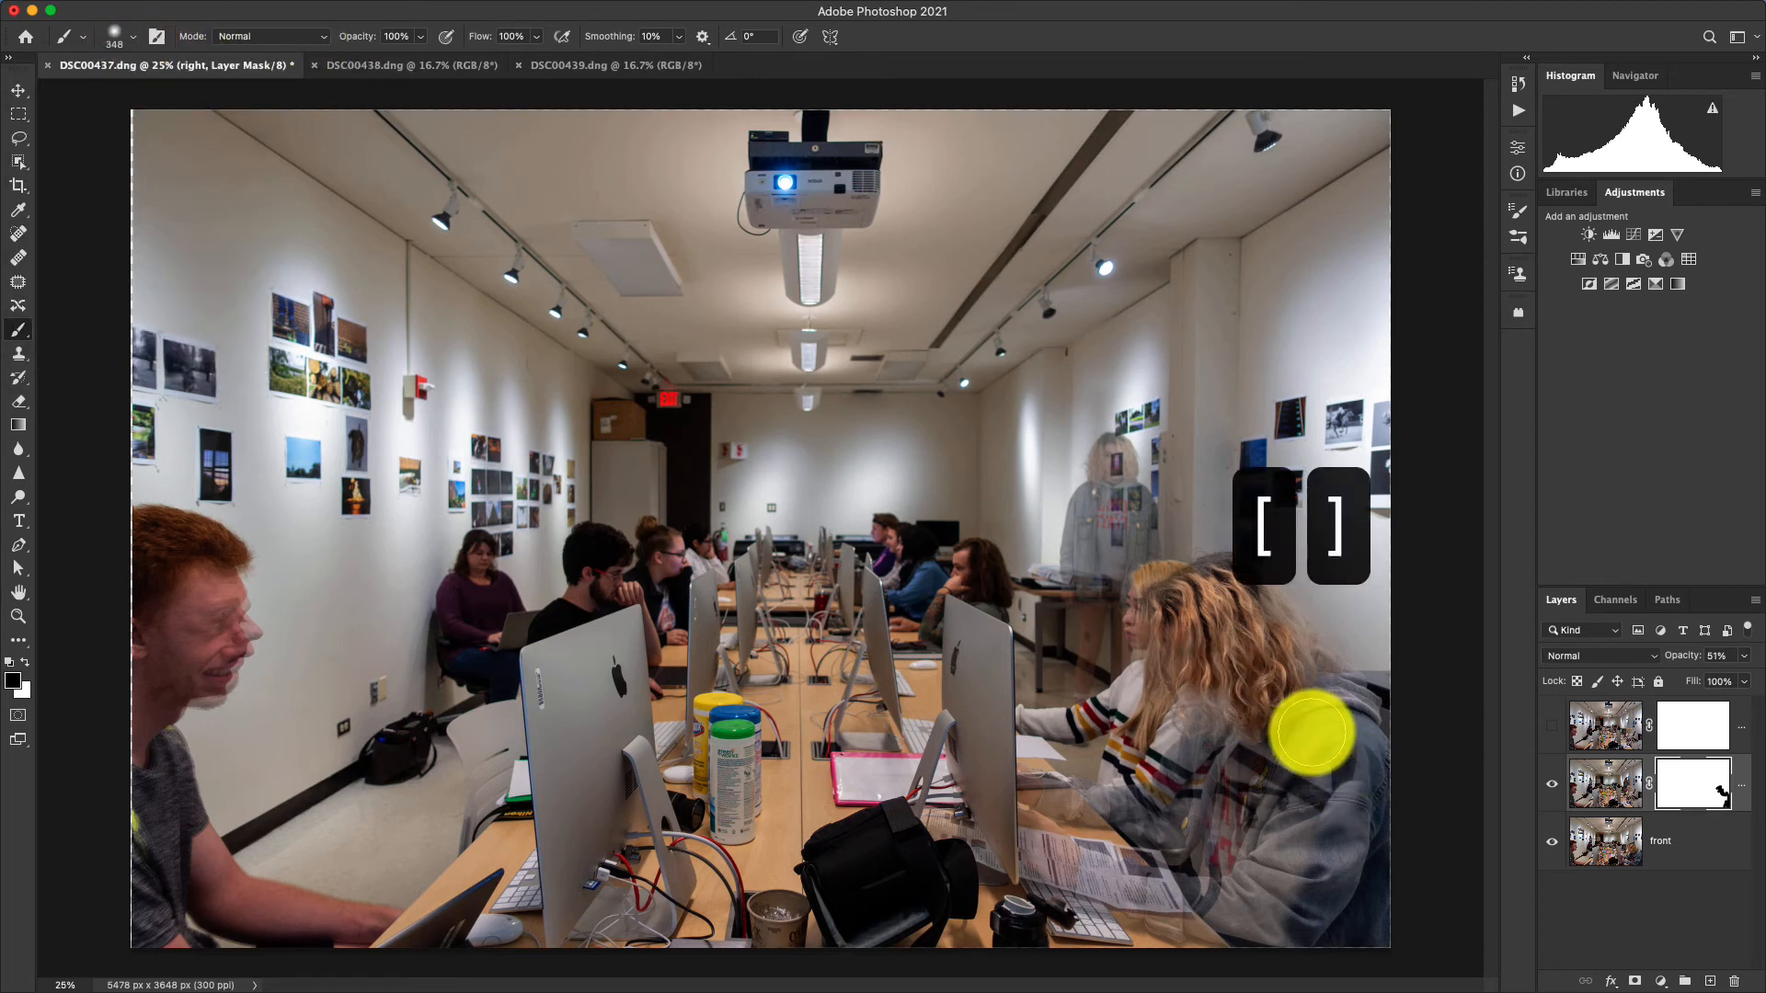
key(bracketright)
key(bracketright)
key(bracketright)
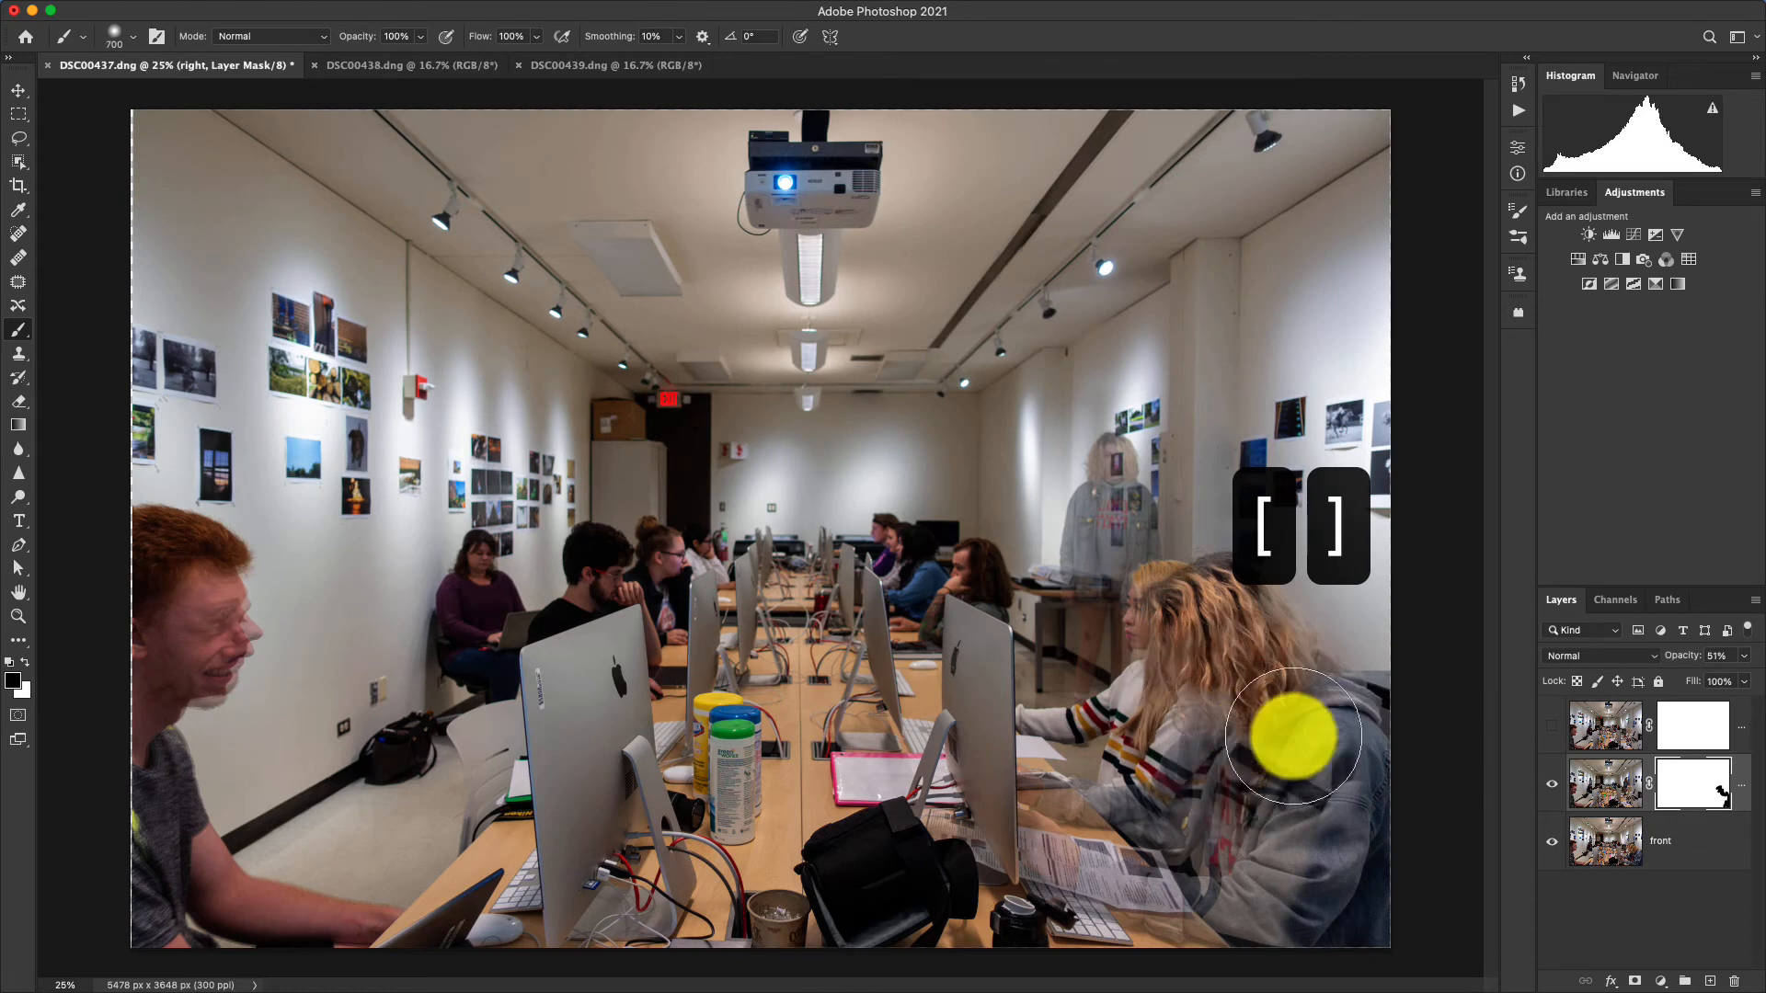
mouse_move(1293, 736)
mouse_down()
mouse_move(1304, 814)
mouse_move(1286, 879)
mouse_move(1326, 811)
mouse_move(1349, 832)
mouse_move(1369, 934)
mouse_move(1288, 914)
mouse_move(1166, 924)
mouse_move(1167, 908)
mouse_move(1074, 890)
mouse_move(1017, 847)
mouse_move(1043, 848)
mouse_move(1028, 809)
mouse_move(1146, 826)
mouse_move(1009, 804)
mouse_move(1066, 824)
mouse_move(1170, 810)
mouse_move(1249, 694)
mouse_move(1327, 696)
mouse_move(1264, 616)
mouse_move(1369, 694)
mouse_move(1235, 594)
mouse_up()
key(bracketleft)
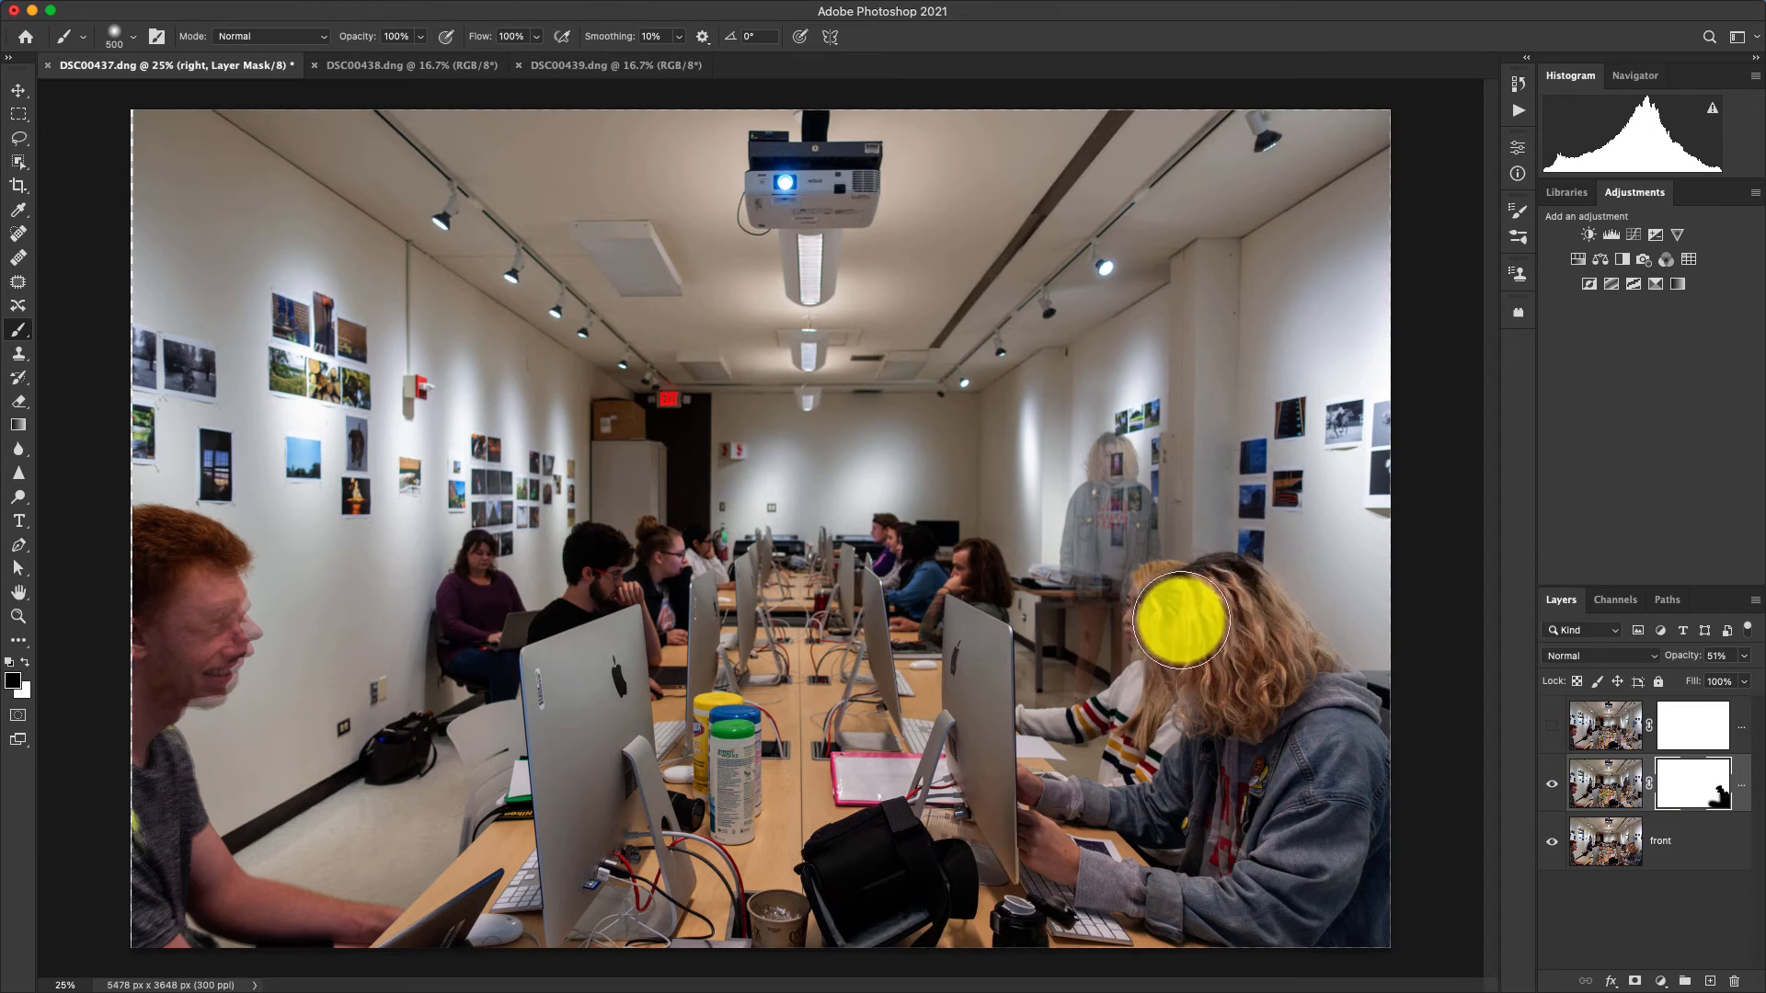
mouse_move(1166, 654)
mouse_down()
mouse_move(1131, 753)
mouse_move(1153, 619)
mouse_move(1241, 619)
mouse_move(1257, 641)
mouse_move(1243, 593)
mouse_move(1209, 598)
mouse_move(1122, 812)
mouse_move(1301, 661)
mouse_move(1354, 740)
mouse_move(1376, 967)
mouse_move(1320, 758)
mouse_move(1141, 902)
mouse_move(983, 914)
mouse_move(1021, 884)
mouse_move(995, 782)
mouse_move(1039, 846)
mouse_move(1027, 806)
mouse_move(1275, 818)
mouse_move(1198, 873)
mouse_move(1289, 904)
mouse_move(1522, 773)
mouse_move(1762, 820)
mouse_up()
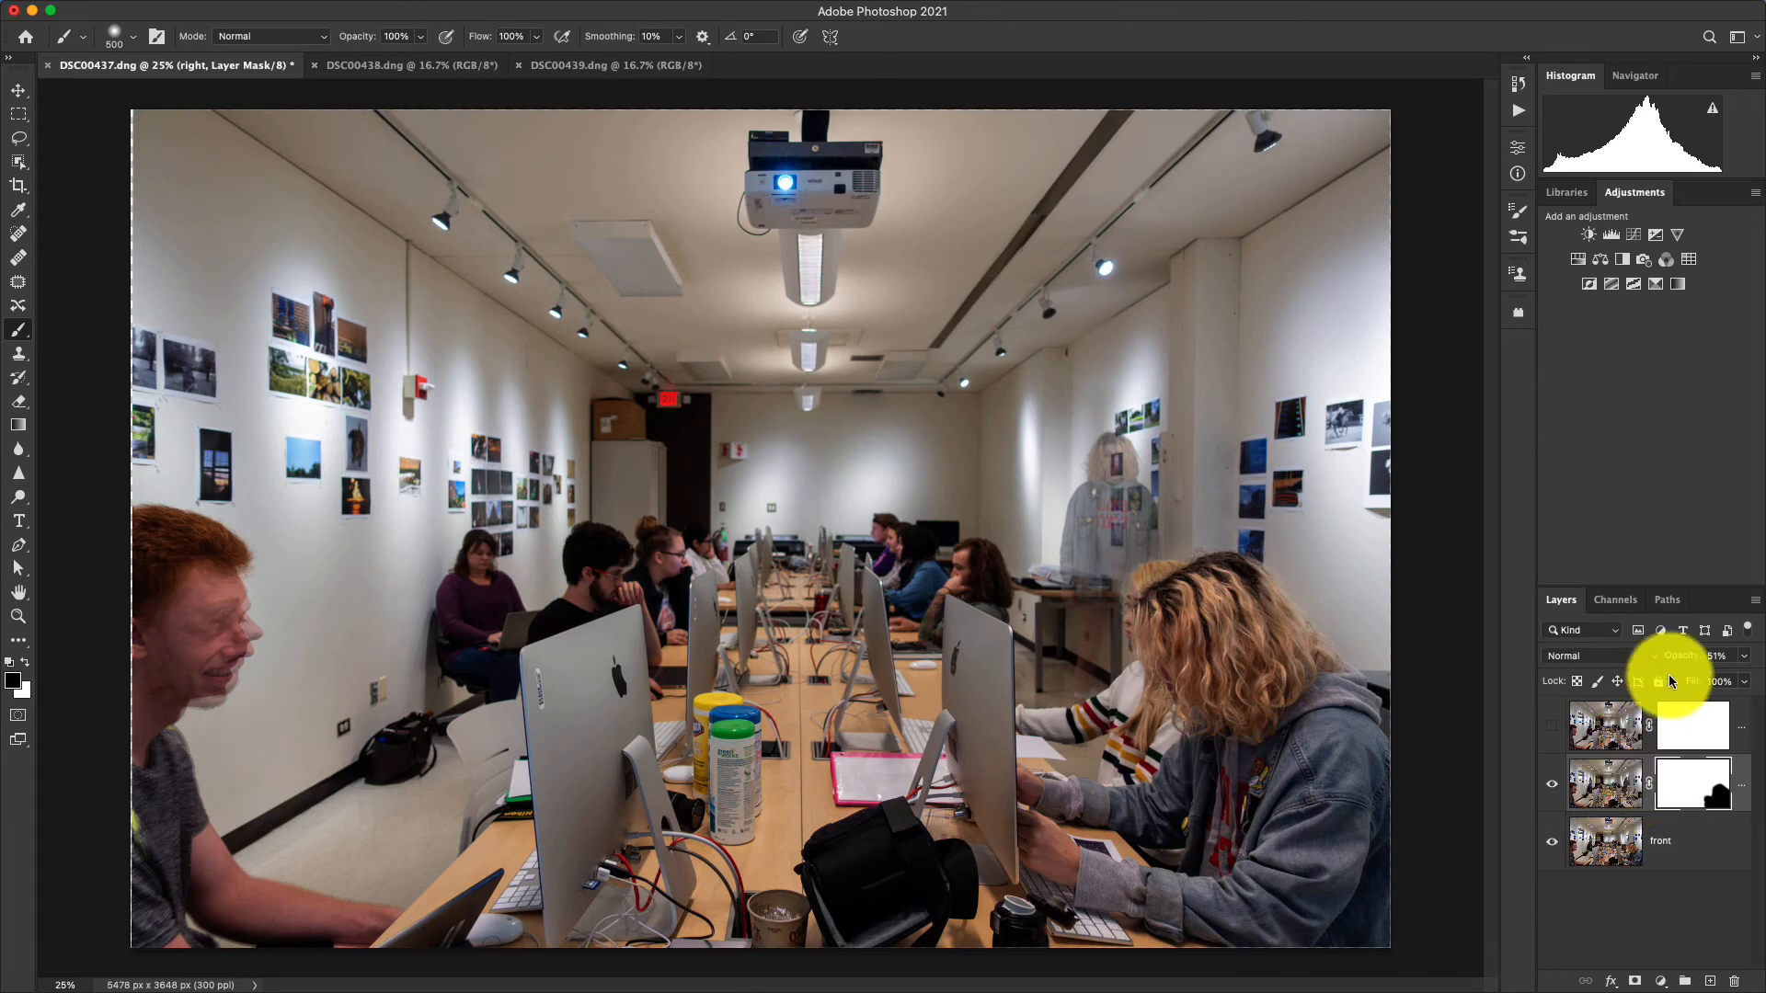
Restore the right layer's opacity to 100% and reduce the brush size to 250 px.
drag(1713, 681, 1760, 678)
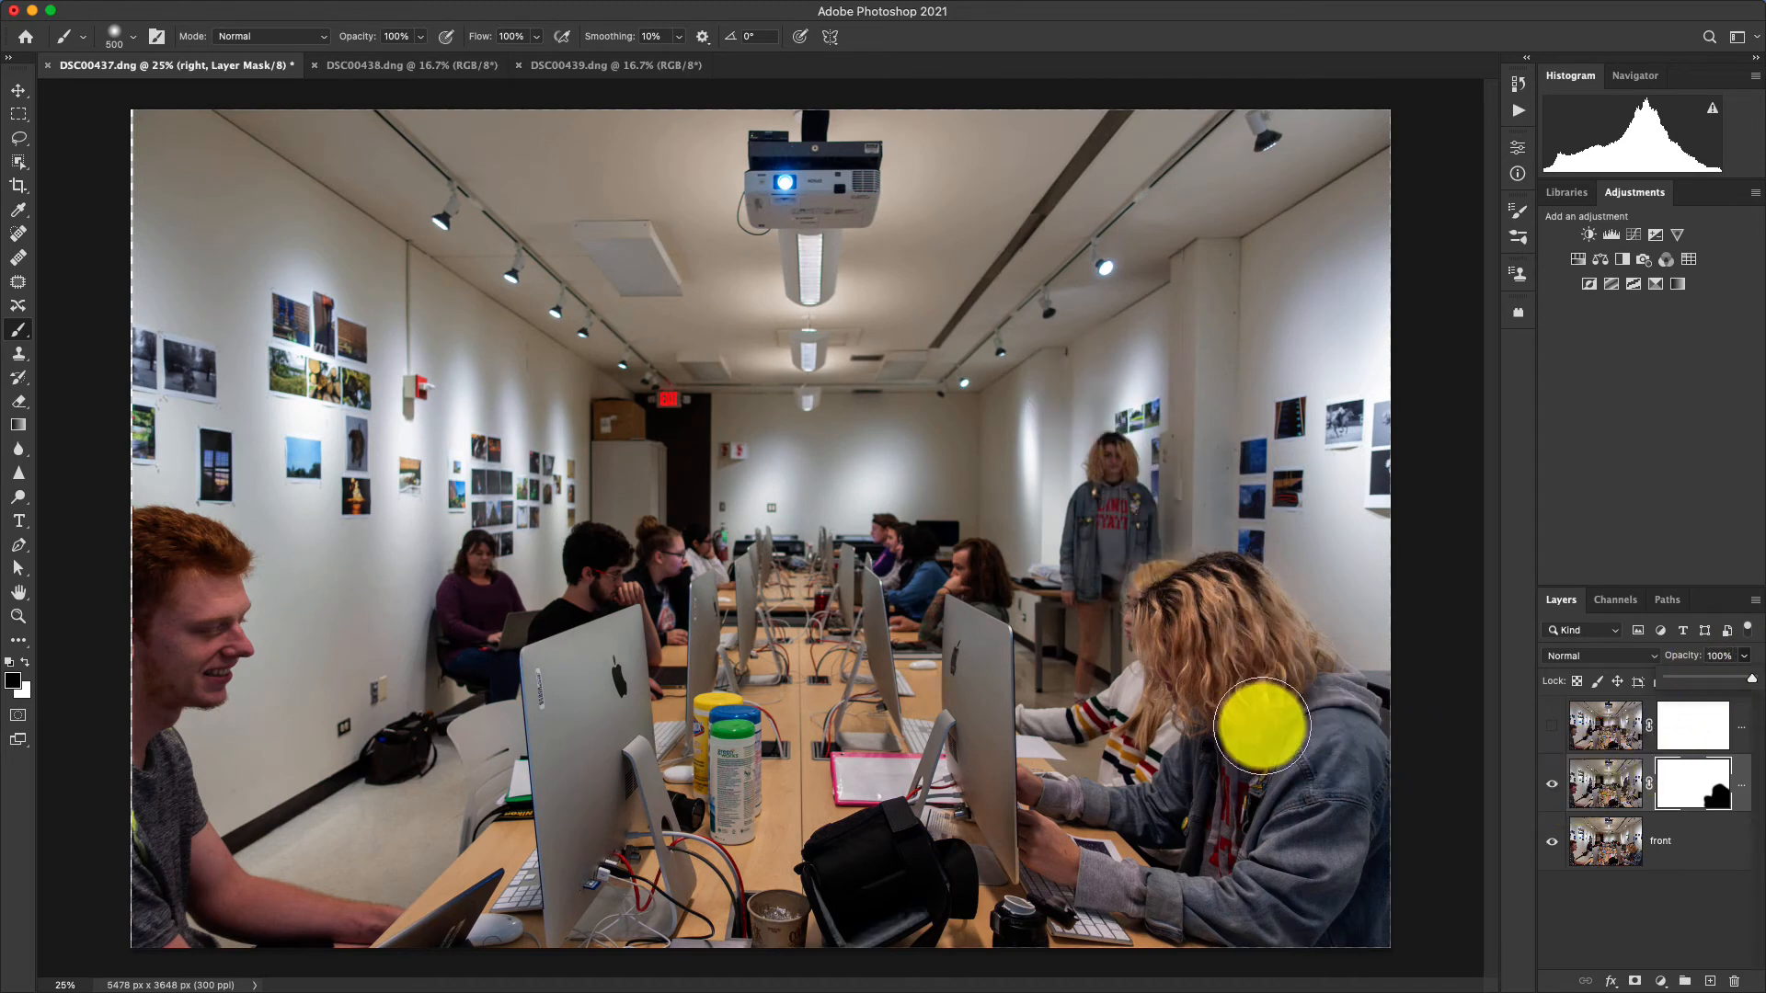
drag(1263, 727, 1088, 692)
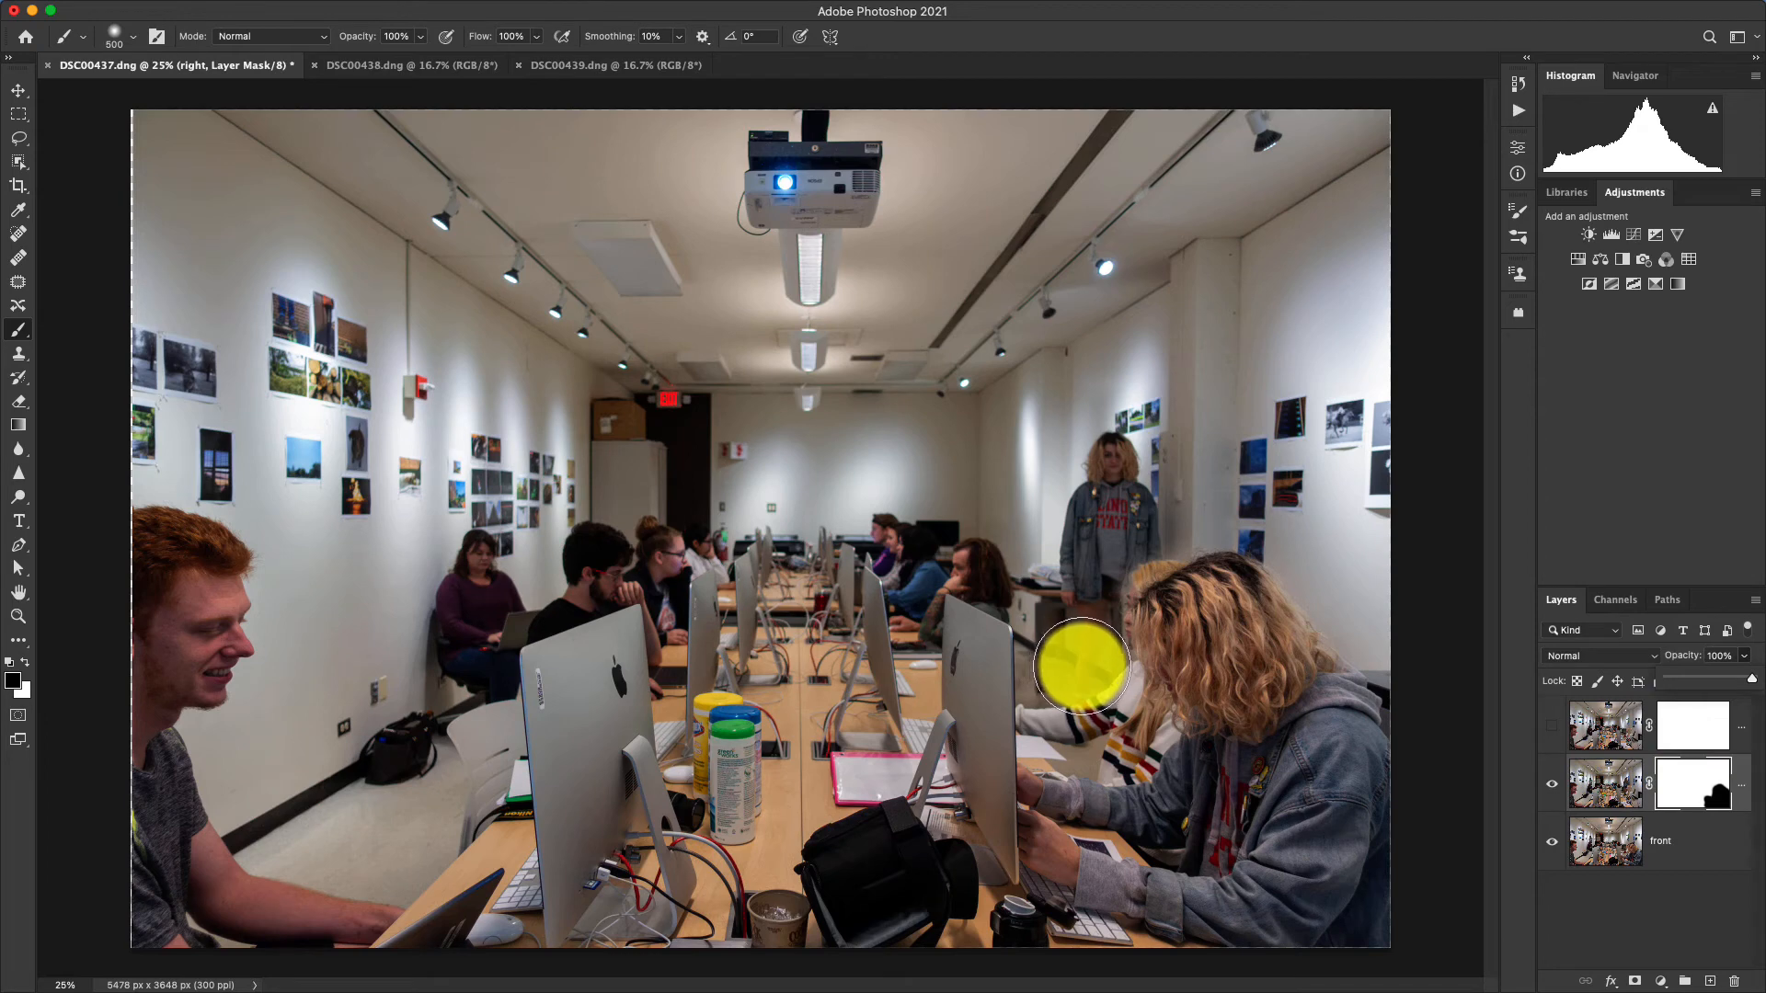
key(bracketleft)
key(bracketleft)
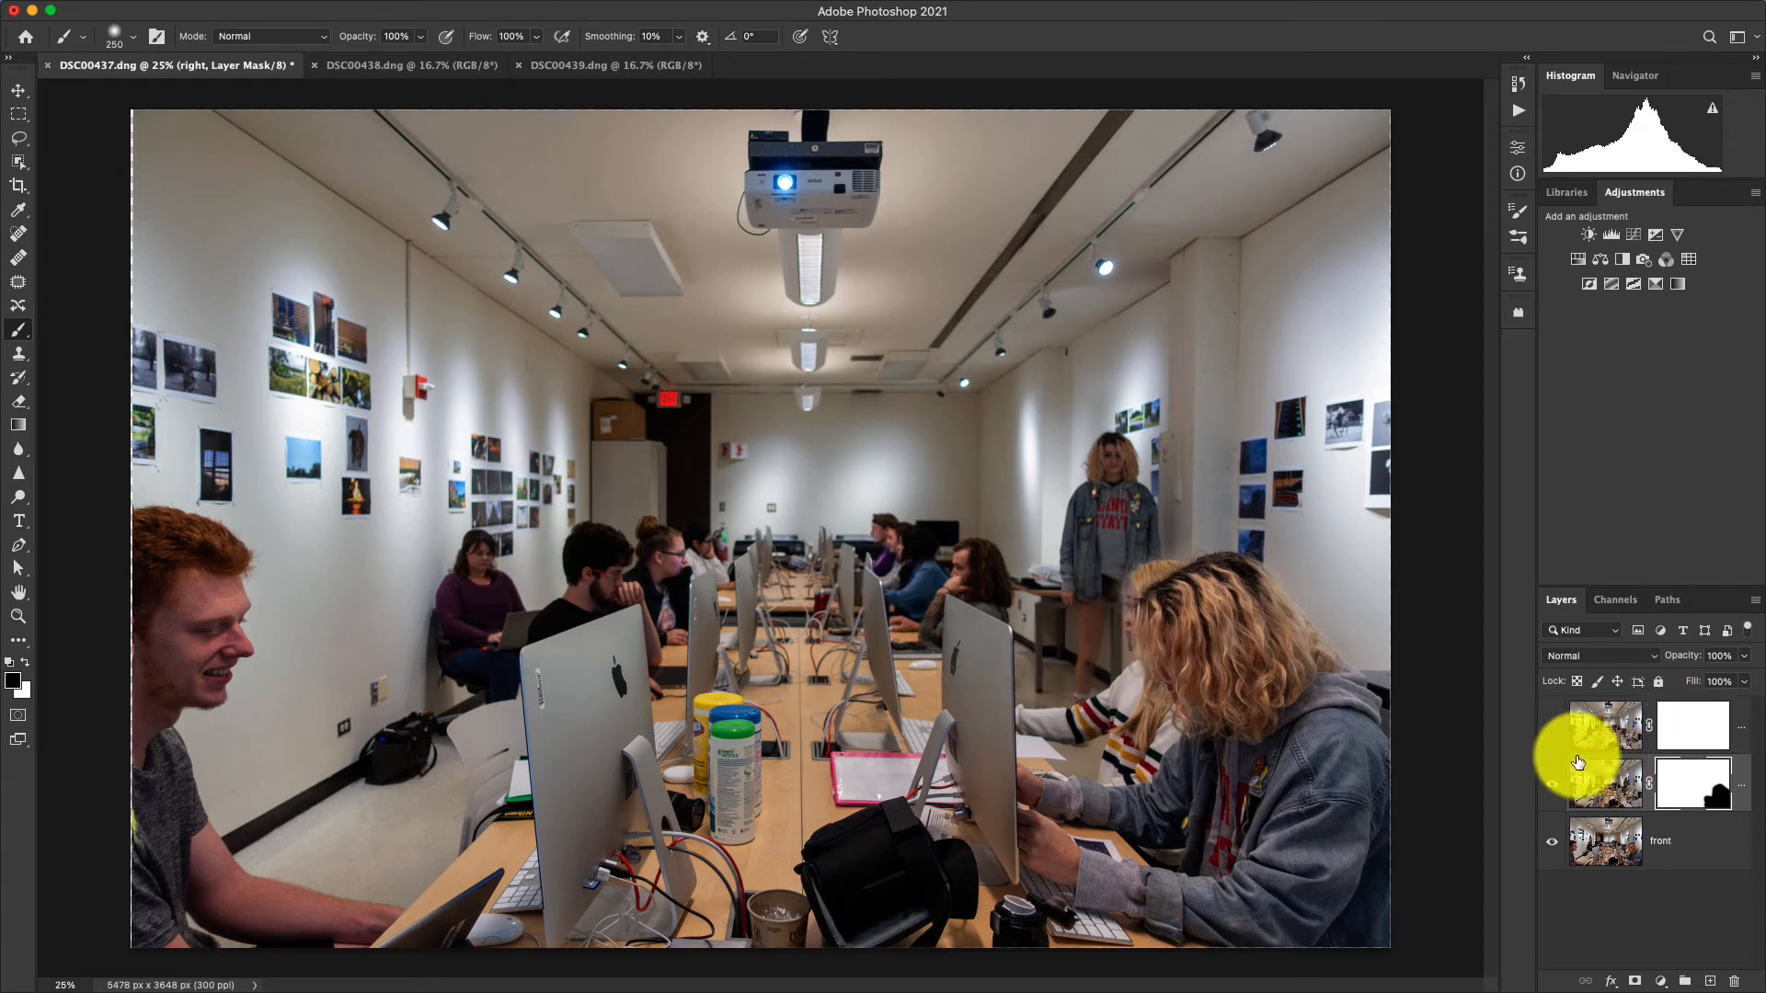
Show the back layer and lower its opacity to 50%.
click(1552, 728)
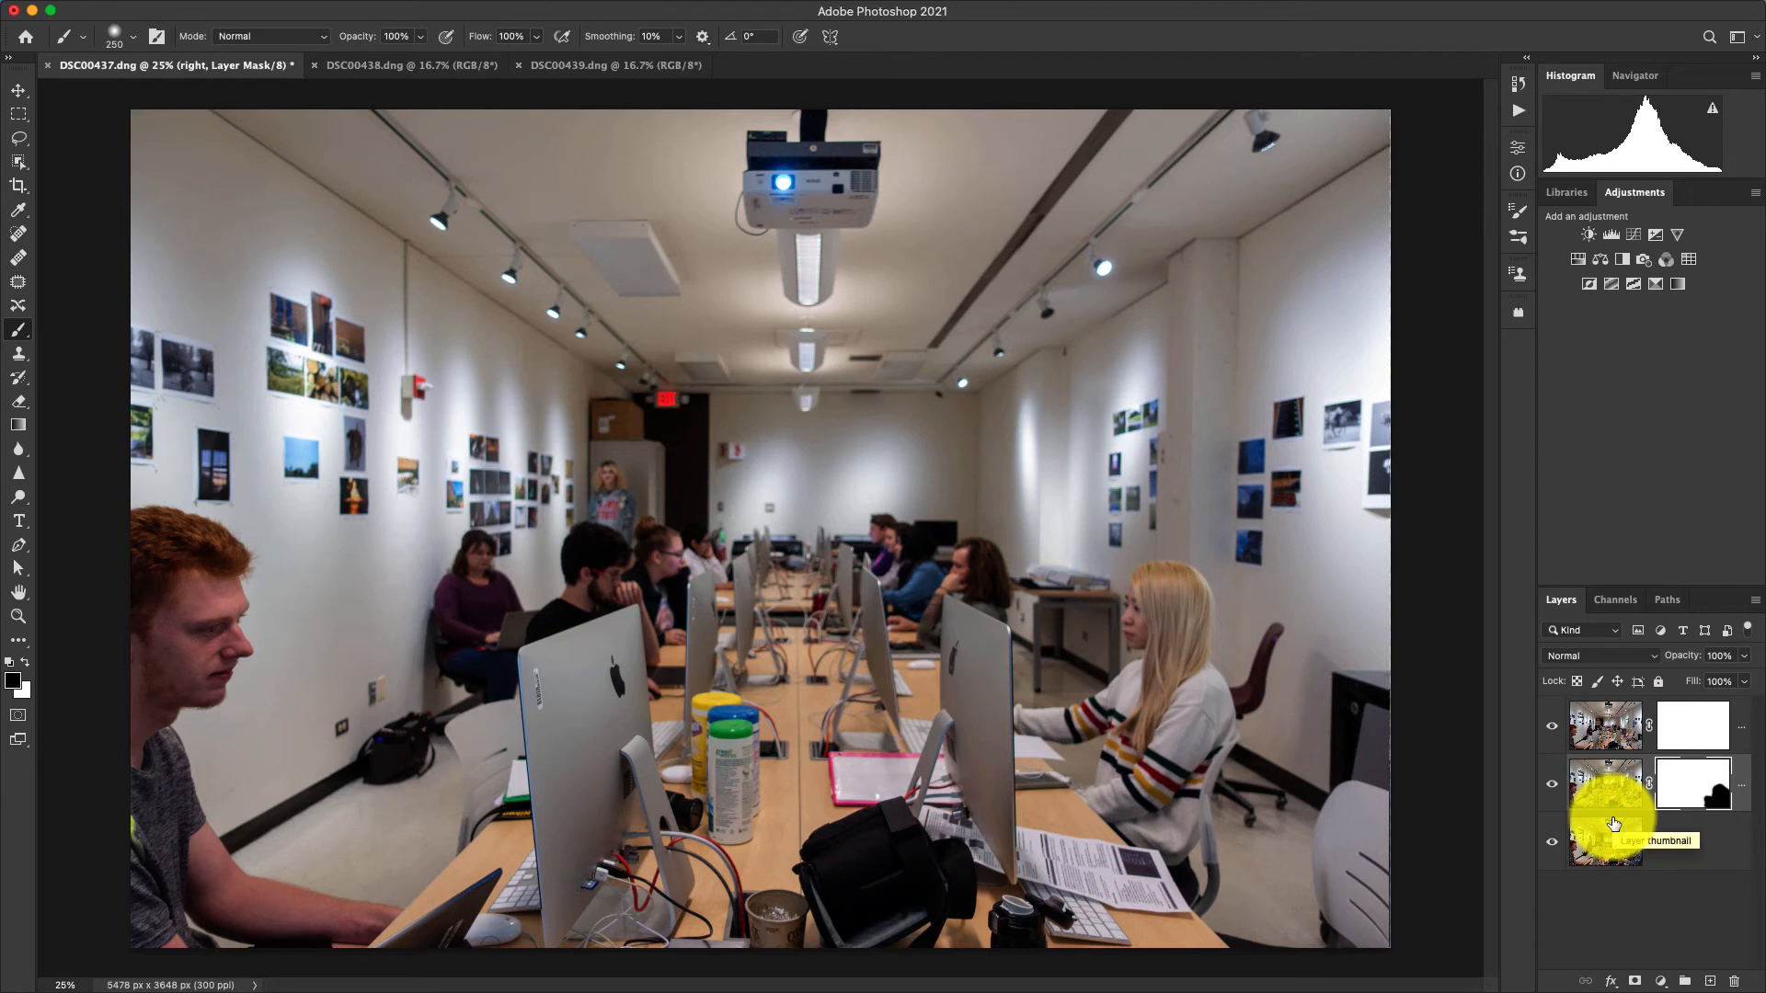
click(1606, 725)
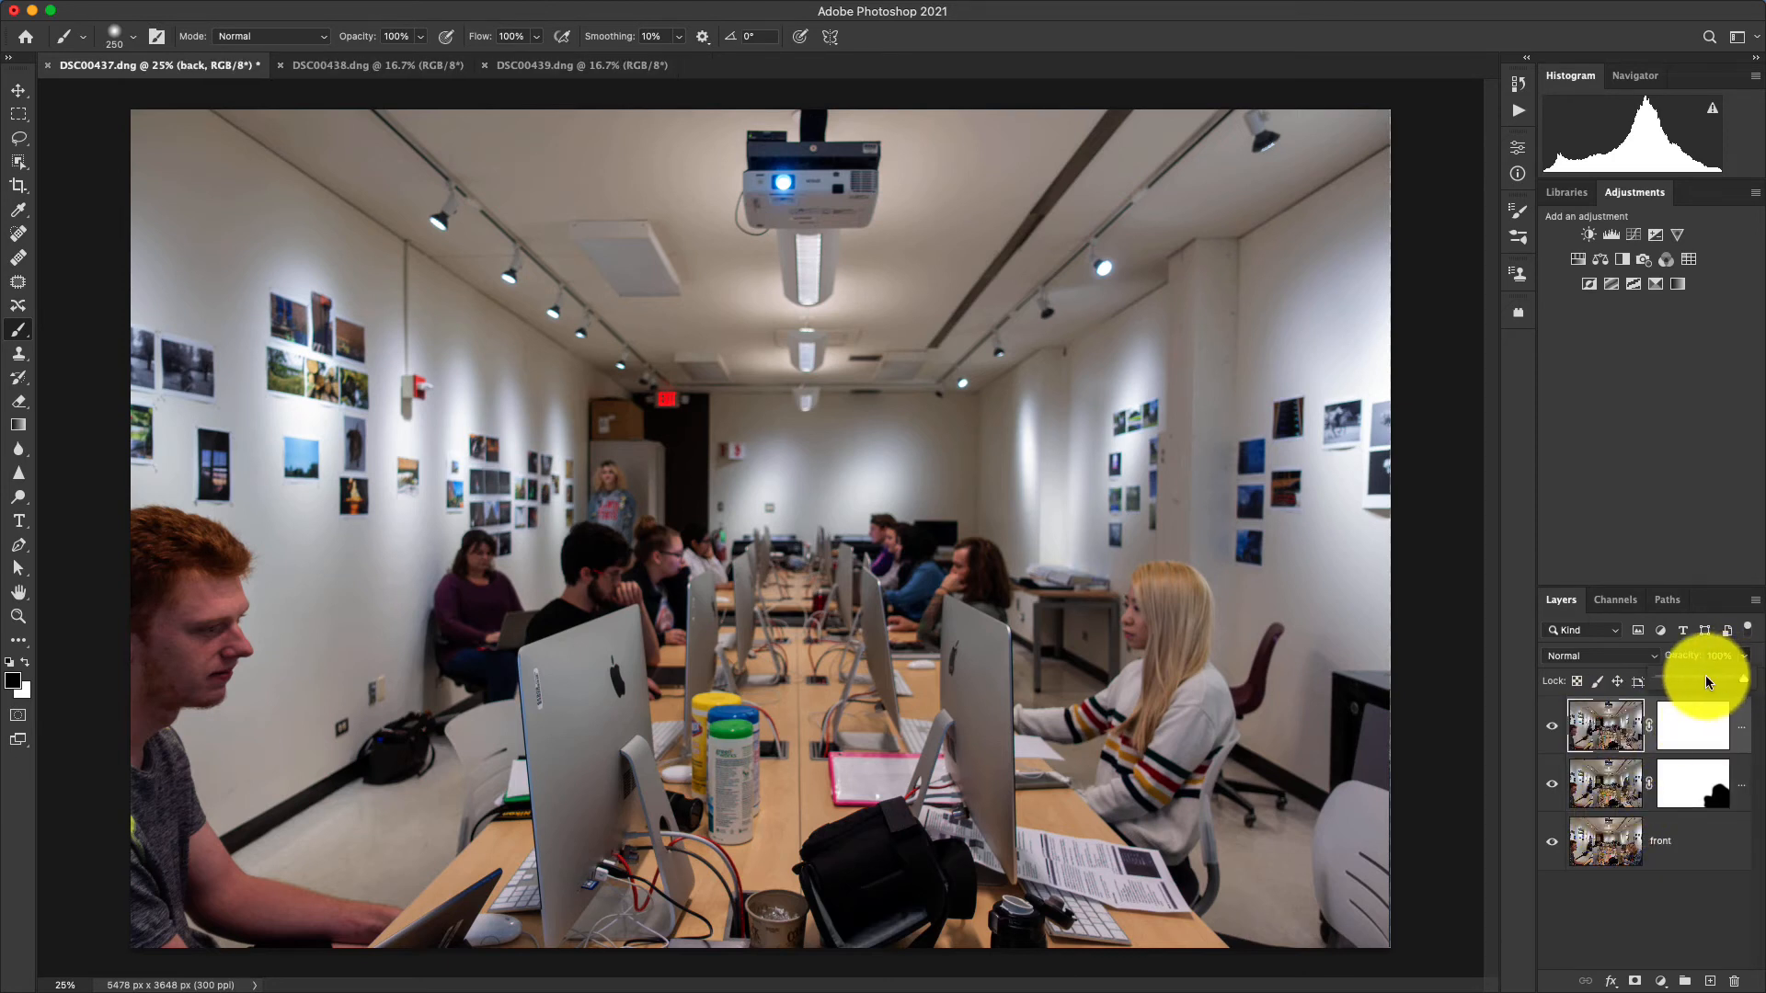
click(1702, 677)
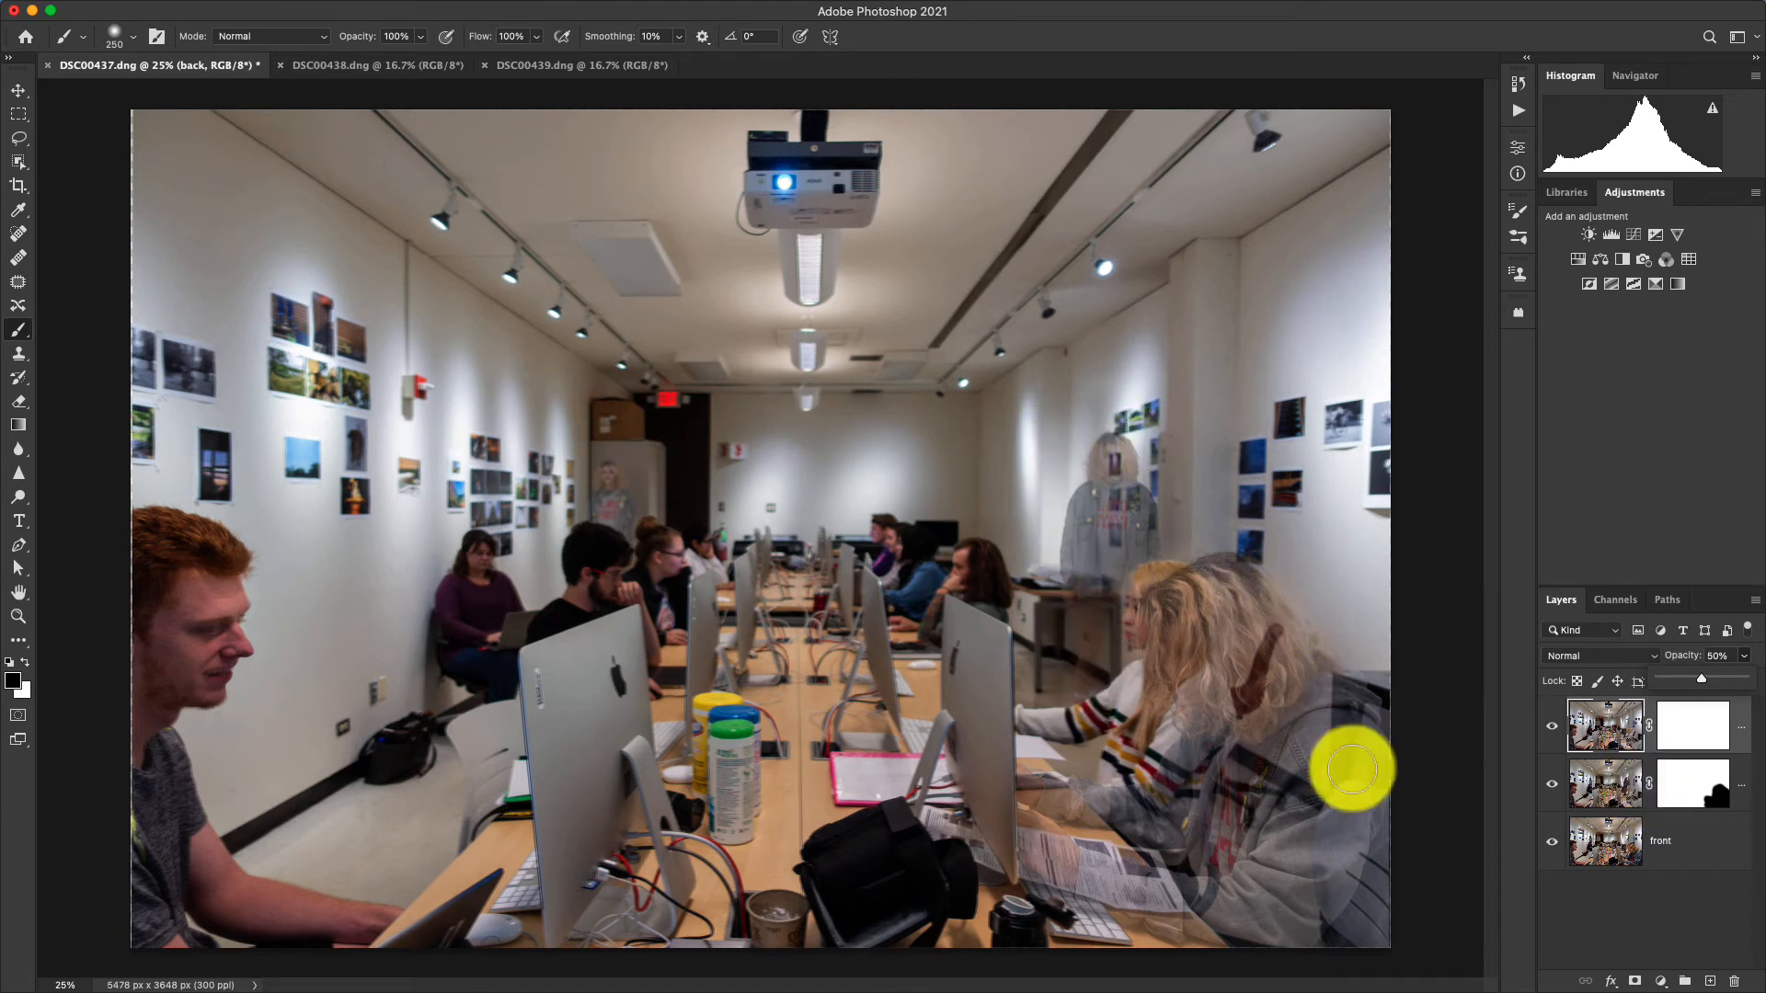
Paint black on the back layer's mask over the seated foreground and standing denim-jacket figures, enlarging the brush to 700 px, and restore the layer's opacity to 100%.
click(1616, 731)
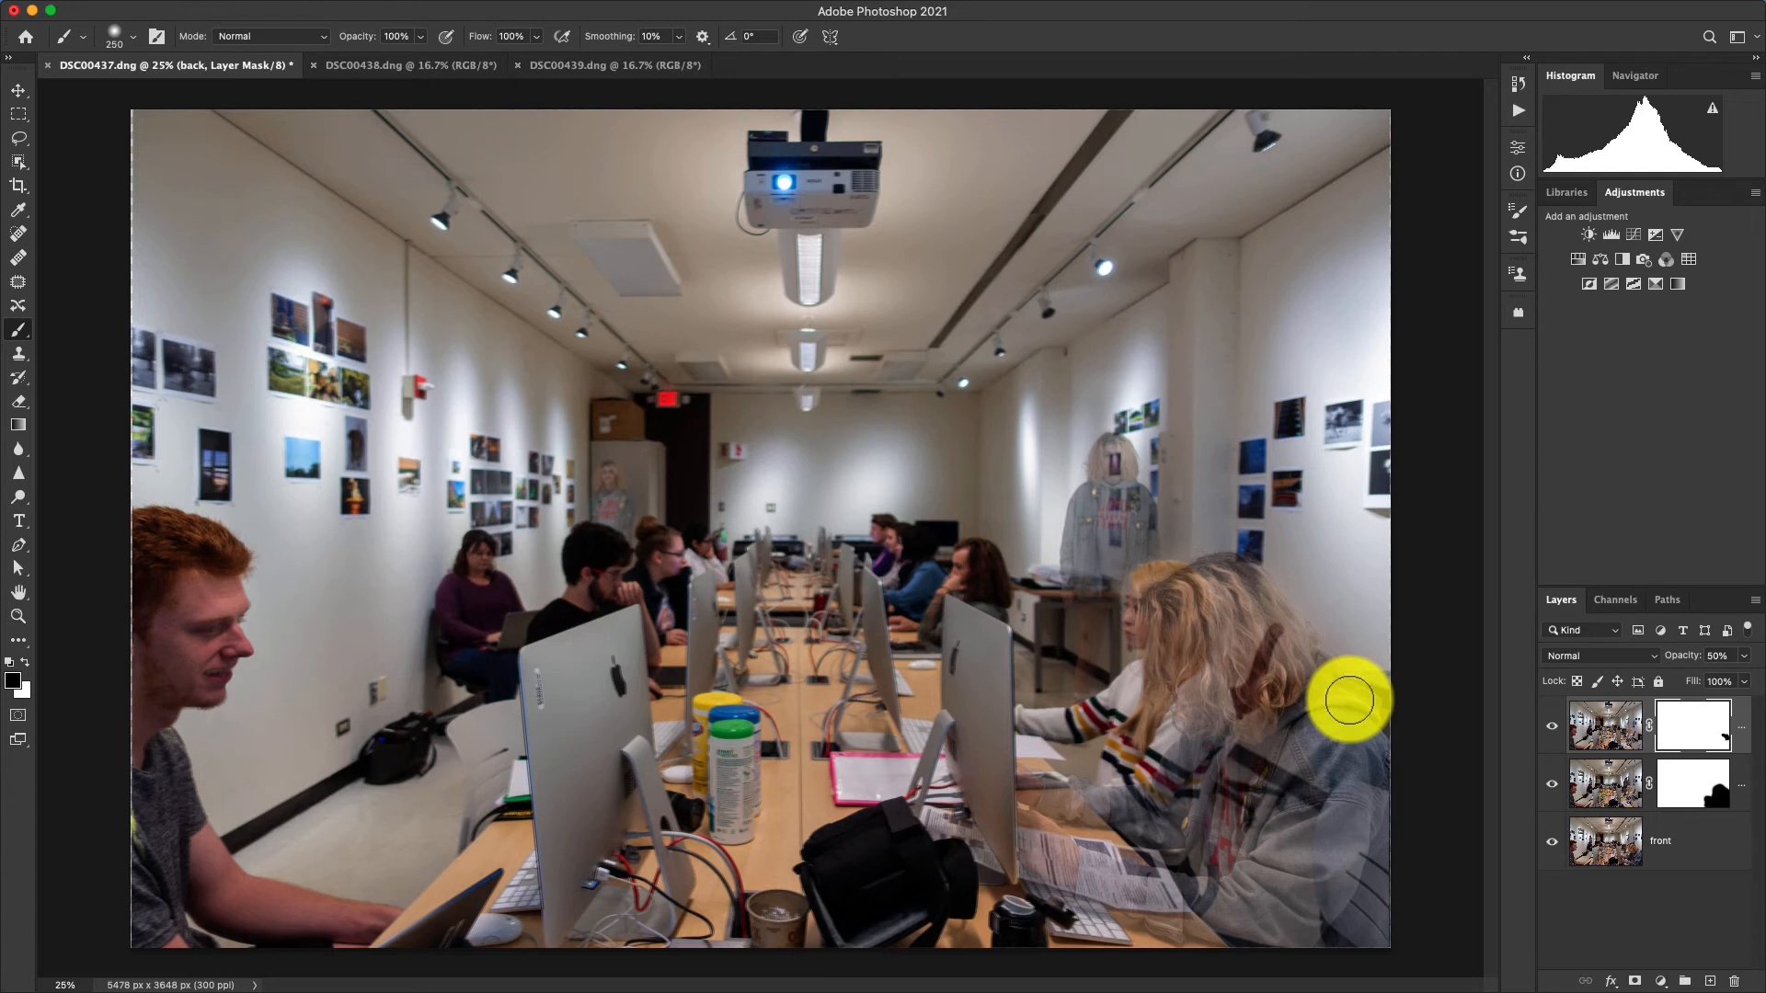
key(bracketright)
key(bracketright)
mouse_move(1332, 721)
mouse_down()
mouse_move(1229, 625)
mouse_move(1218, 642)
mouse_move(1384, 835)
mouse_move(1357, 911)
mouse_move(1332, 838)
mouse_move(1256, 901)
mouse_move(1208, 902)
mouse_move(1086, 896)
mouse_move(1125, 903)
mouse_move(1037, 869)
mouse_move(1075, 878)
mouse_move(1036, 837)
mouse_move(1129, 848)
mouse_move(1005, 815)
mouse_move(1001, 843)
mouse_move(1067, 880)
mouse_move(1249, 760)
mouse_move(1206, 659)
mouse_move(1233, 617)
mouse_move(1337, 711)
mouse_move(1364, 764)
mouse_move(1205, 614)
mouse_move(1184, 657)
mouse_move(1251, 849)
mouse_move(1189, 548)
mouse_move(1162, 488)
mouse_move(1138, 483)
mouse_move(1129, 635)
mouse_move(1143, 589)
mouse_move(1113, 686)
mouse_move(1127, 478)
mouse_move(1165, 555)
mouse_move(1147, 661)
mouse_move(1171, 675)
mouse_move(1140, 555)
mouse_move(1129, 586)
mouse_move(1165, 708)
mouse_move(1148, 592)
mouse_move(1101, 479)
mouse_move(1086, 711)
mouse_move(1116, 753)
mouse_move(1195, 592)
mouse_move(1116, 485)
mouse_move(1114, 532)
mouse_up()
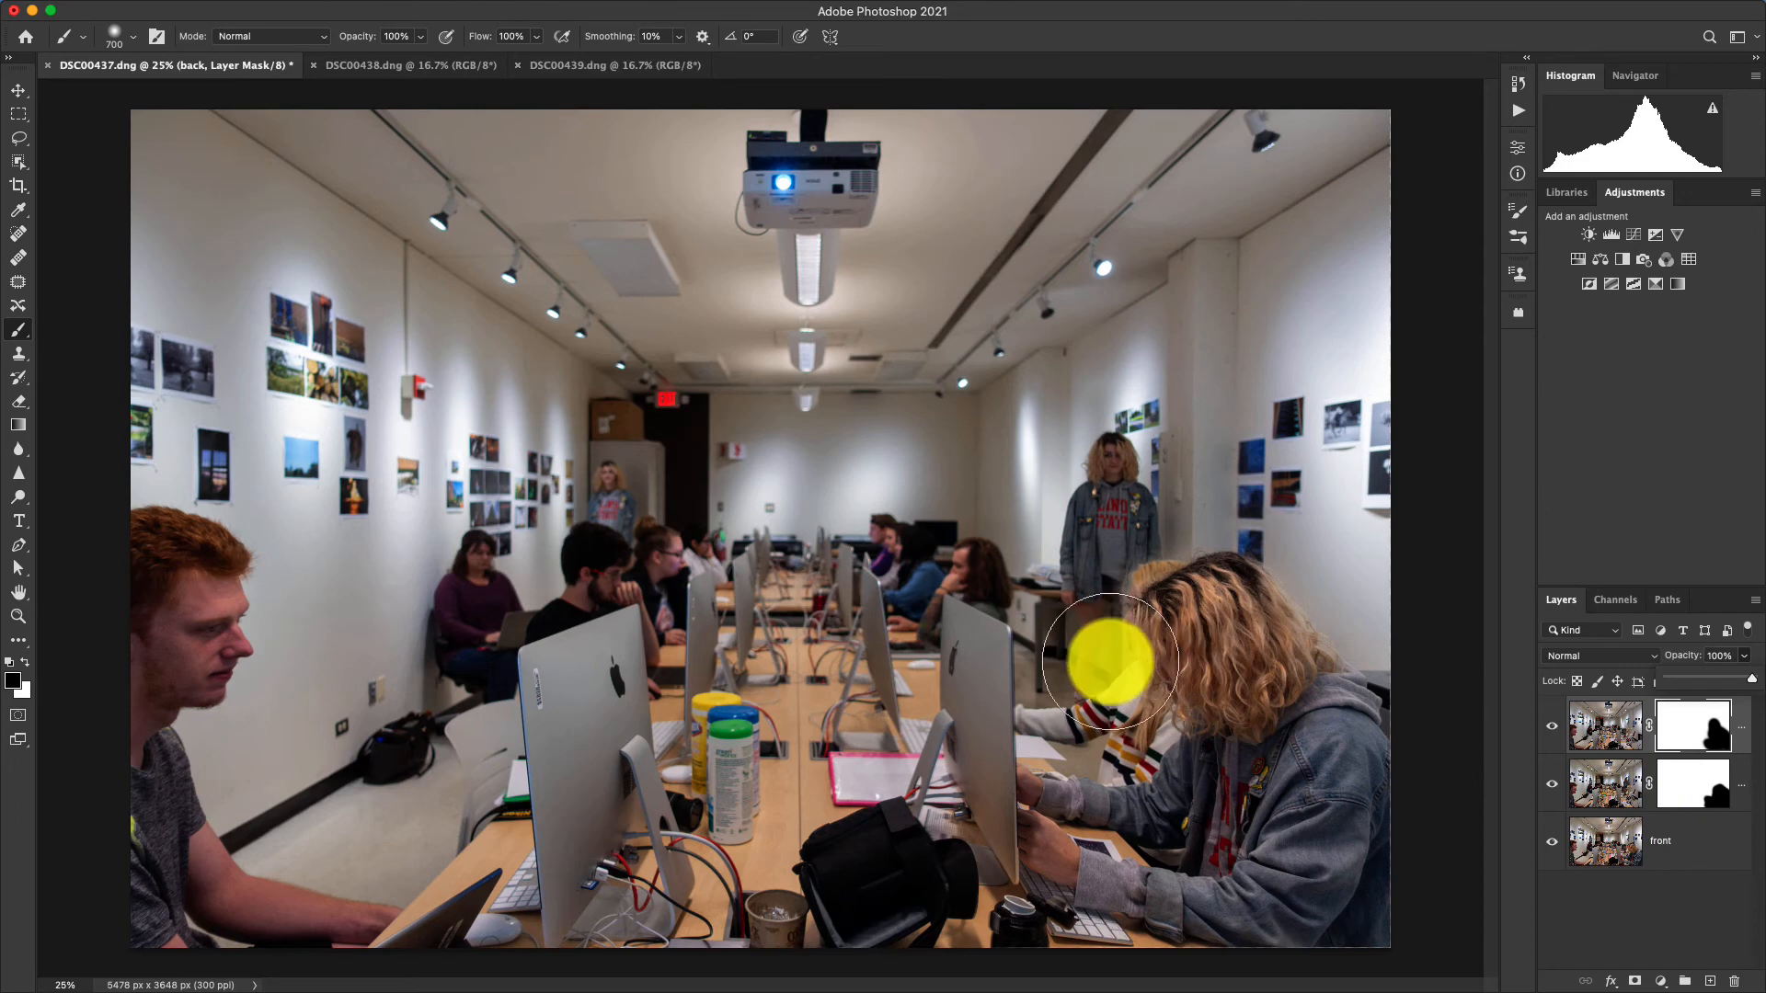
Select the right layer's mask and paint white to bring back the standing figure's legs beside the seated blonde student.
key(super+equal)
key(super+equal)
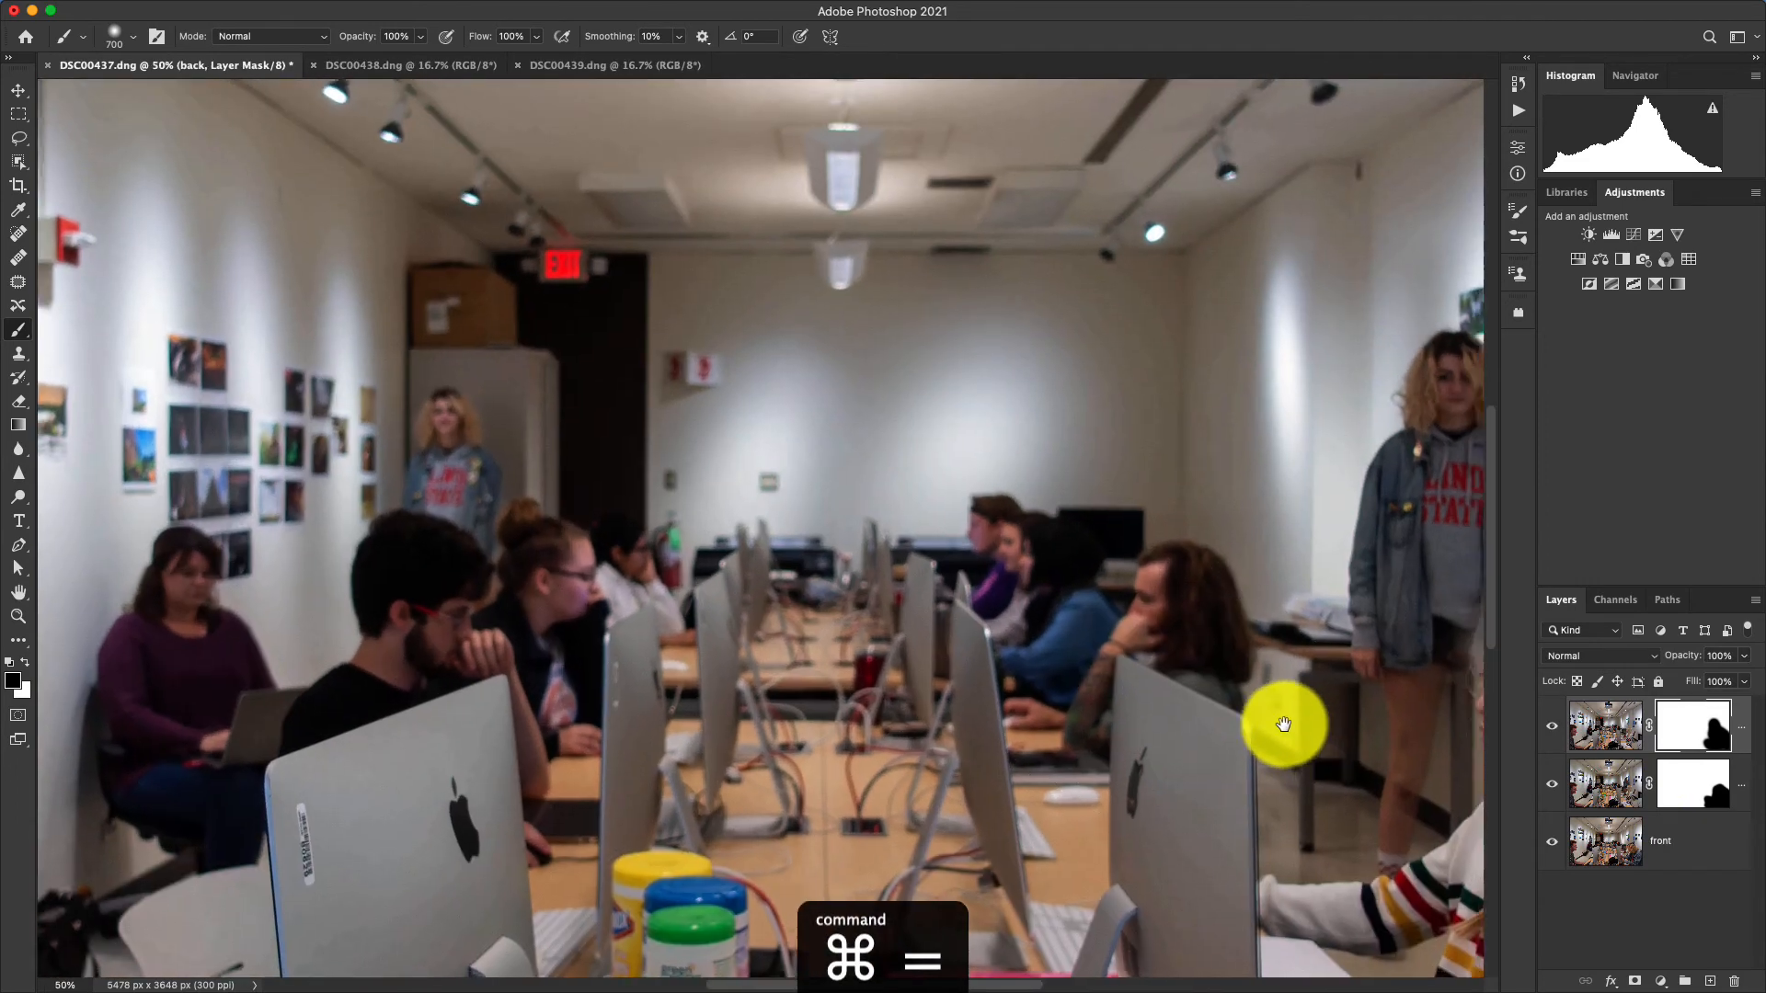
drag(1284, 725, 899, 580)
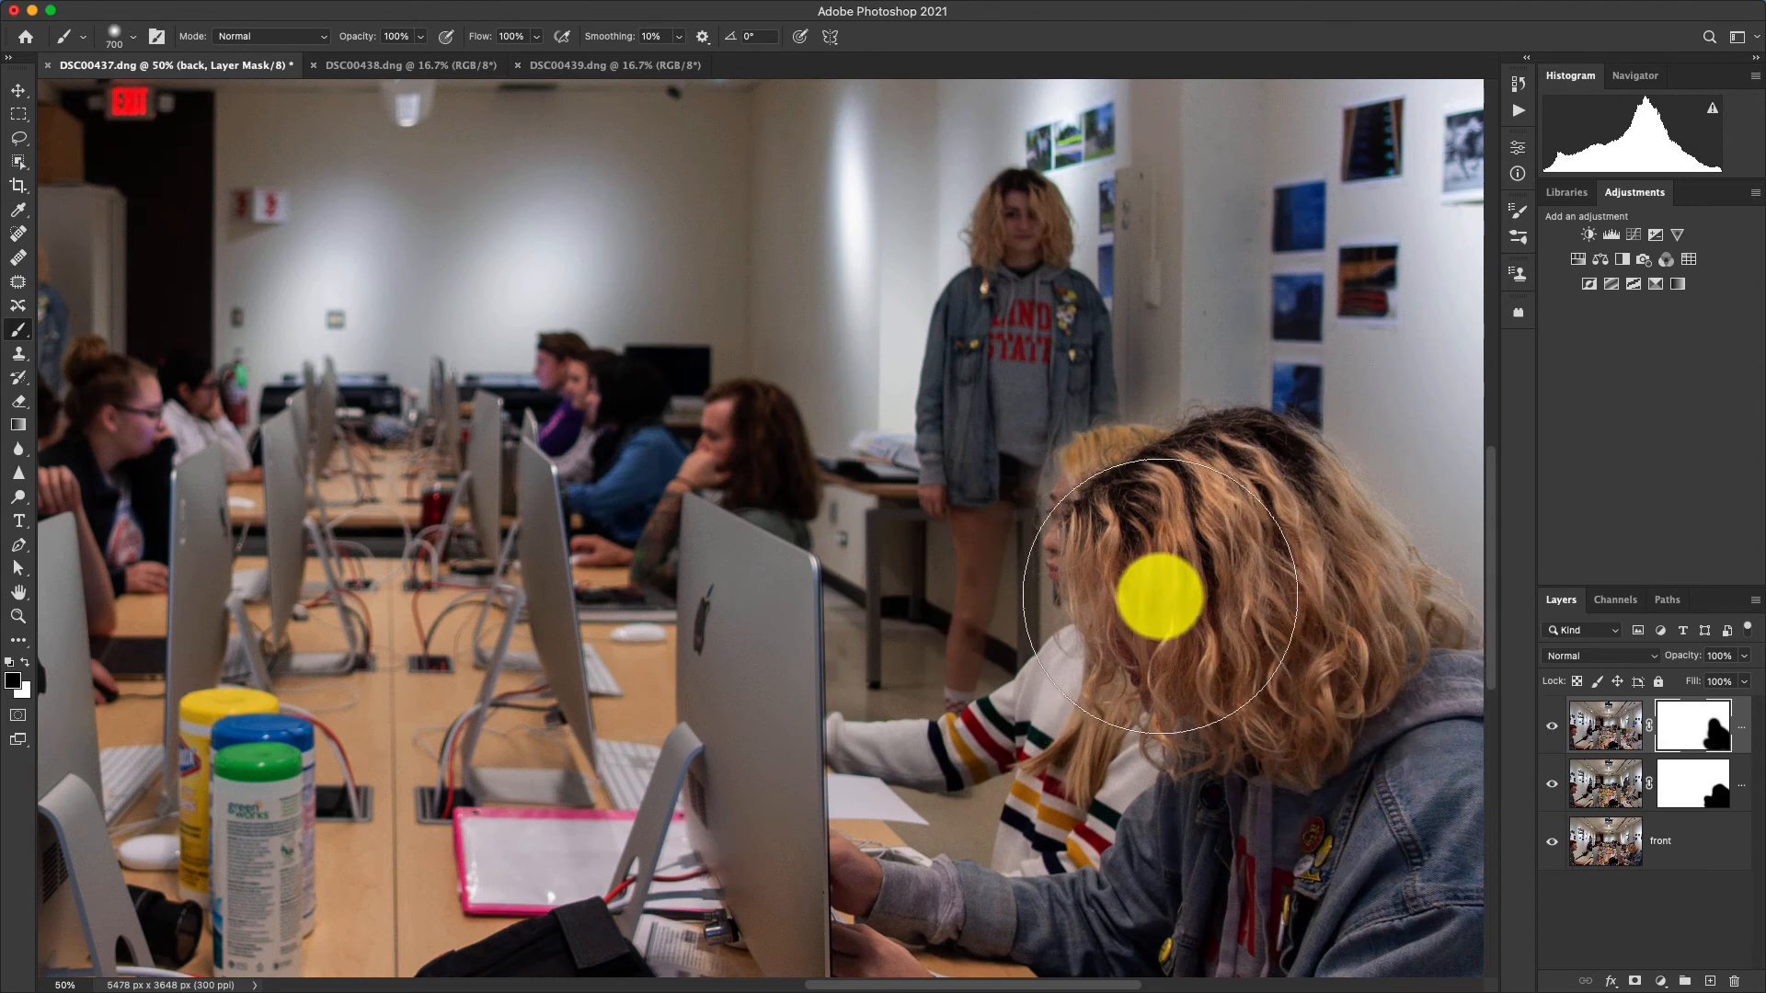
click(1706, 793)
drag(1058, 501, 1035, 615)
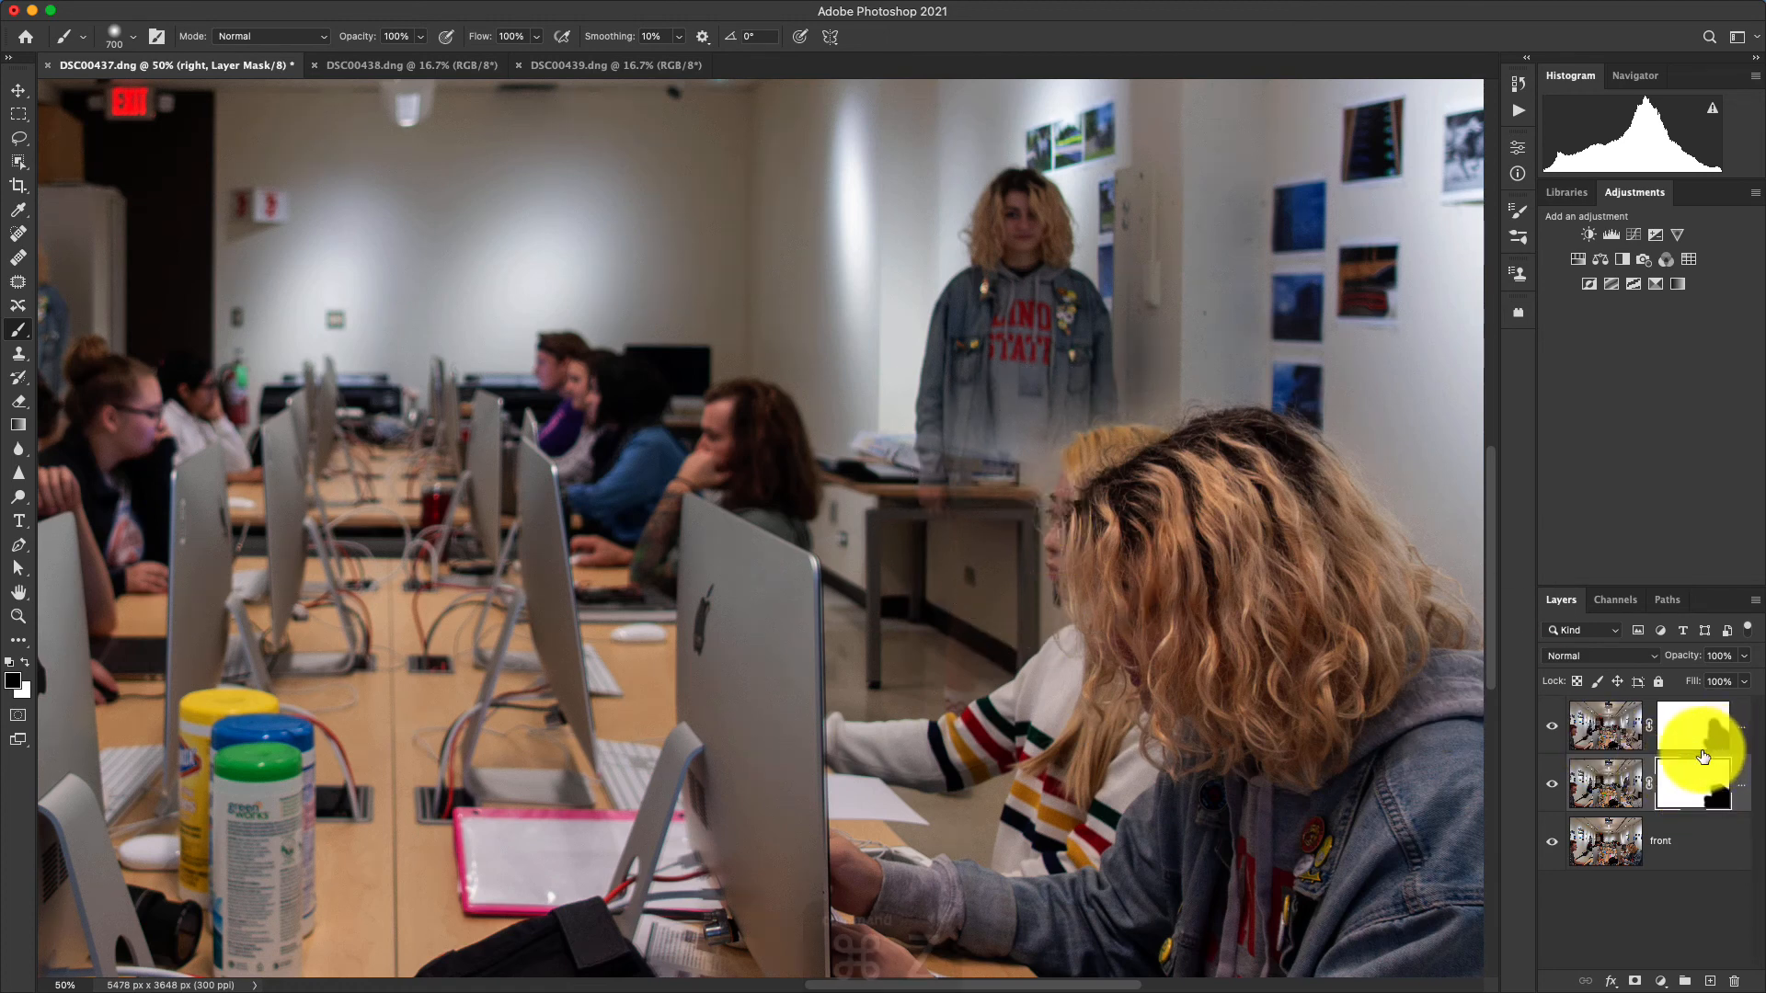
key(super+z)
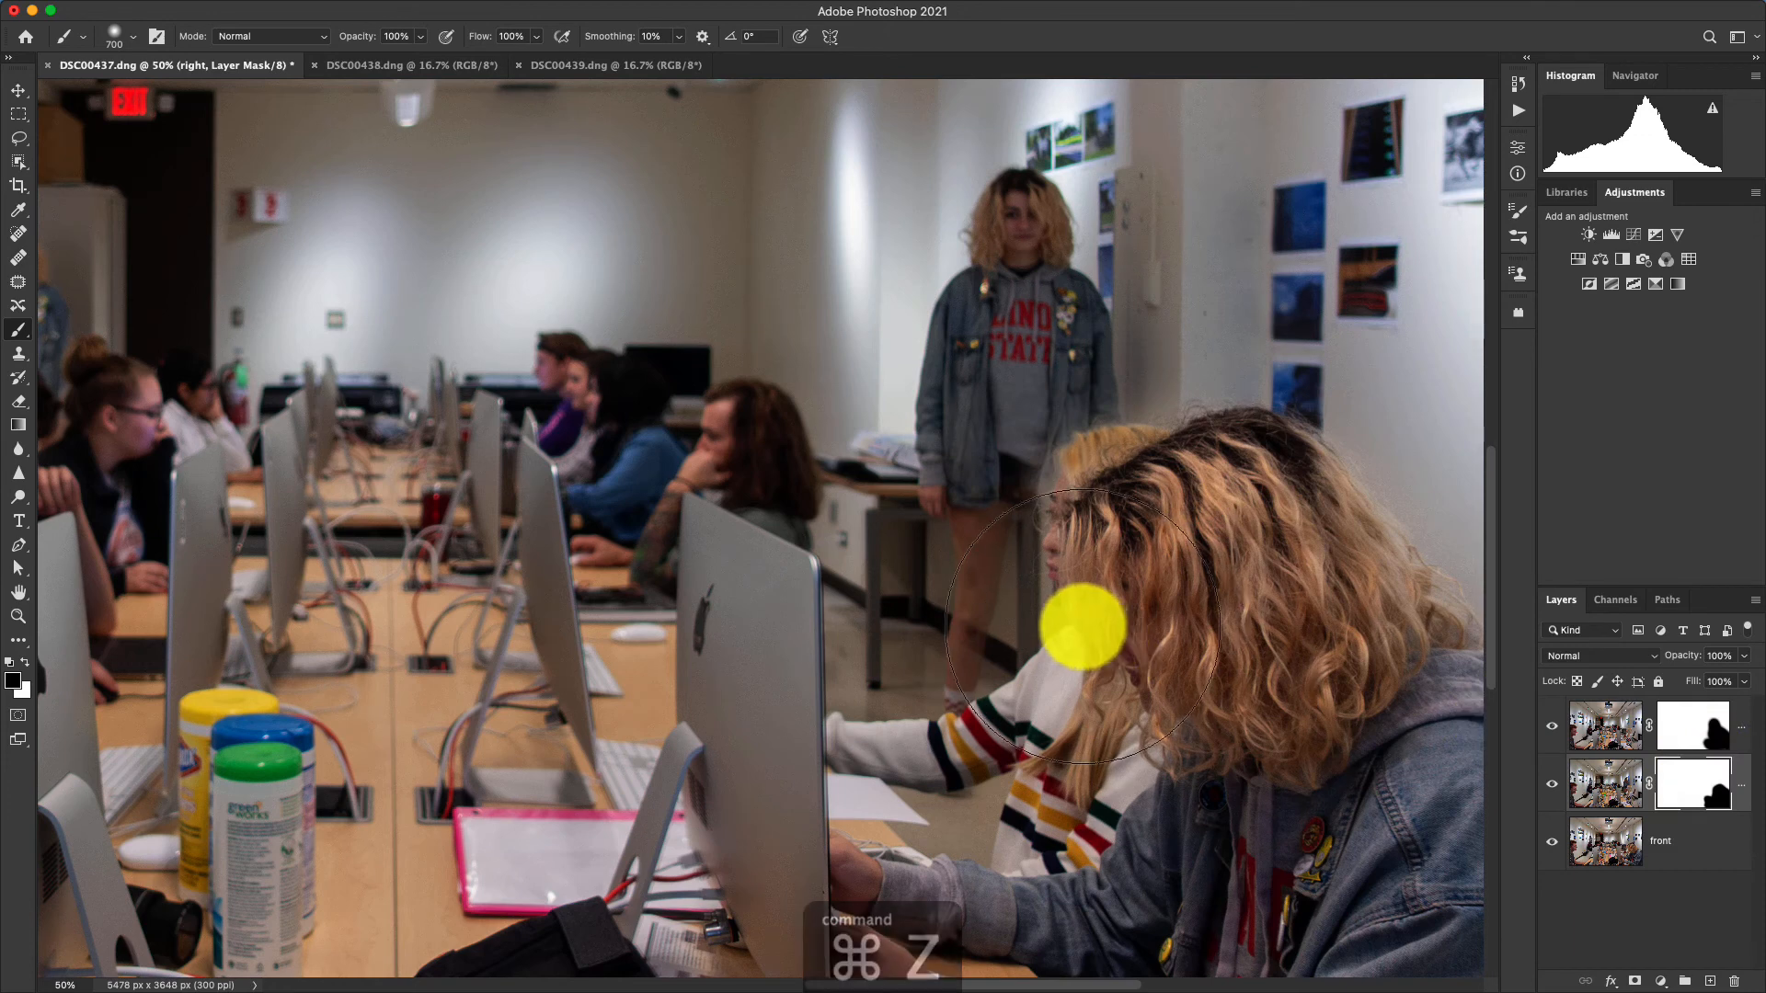
click(28, 671)
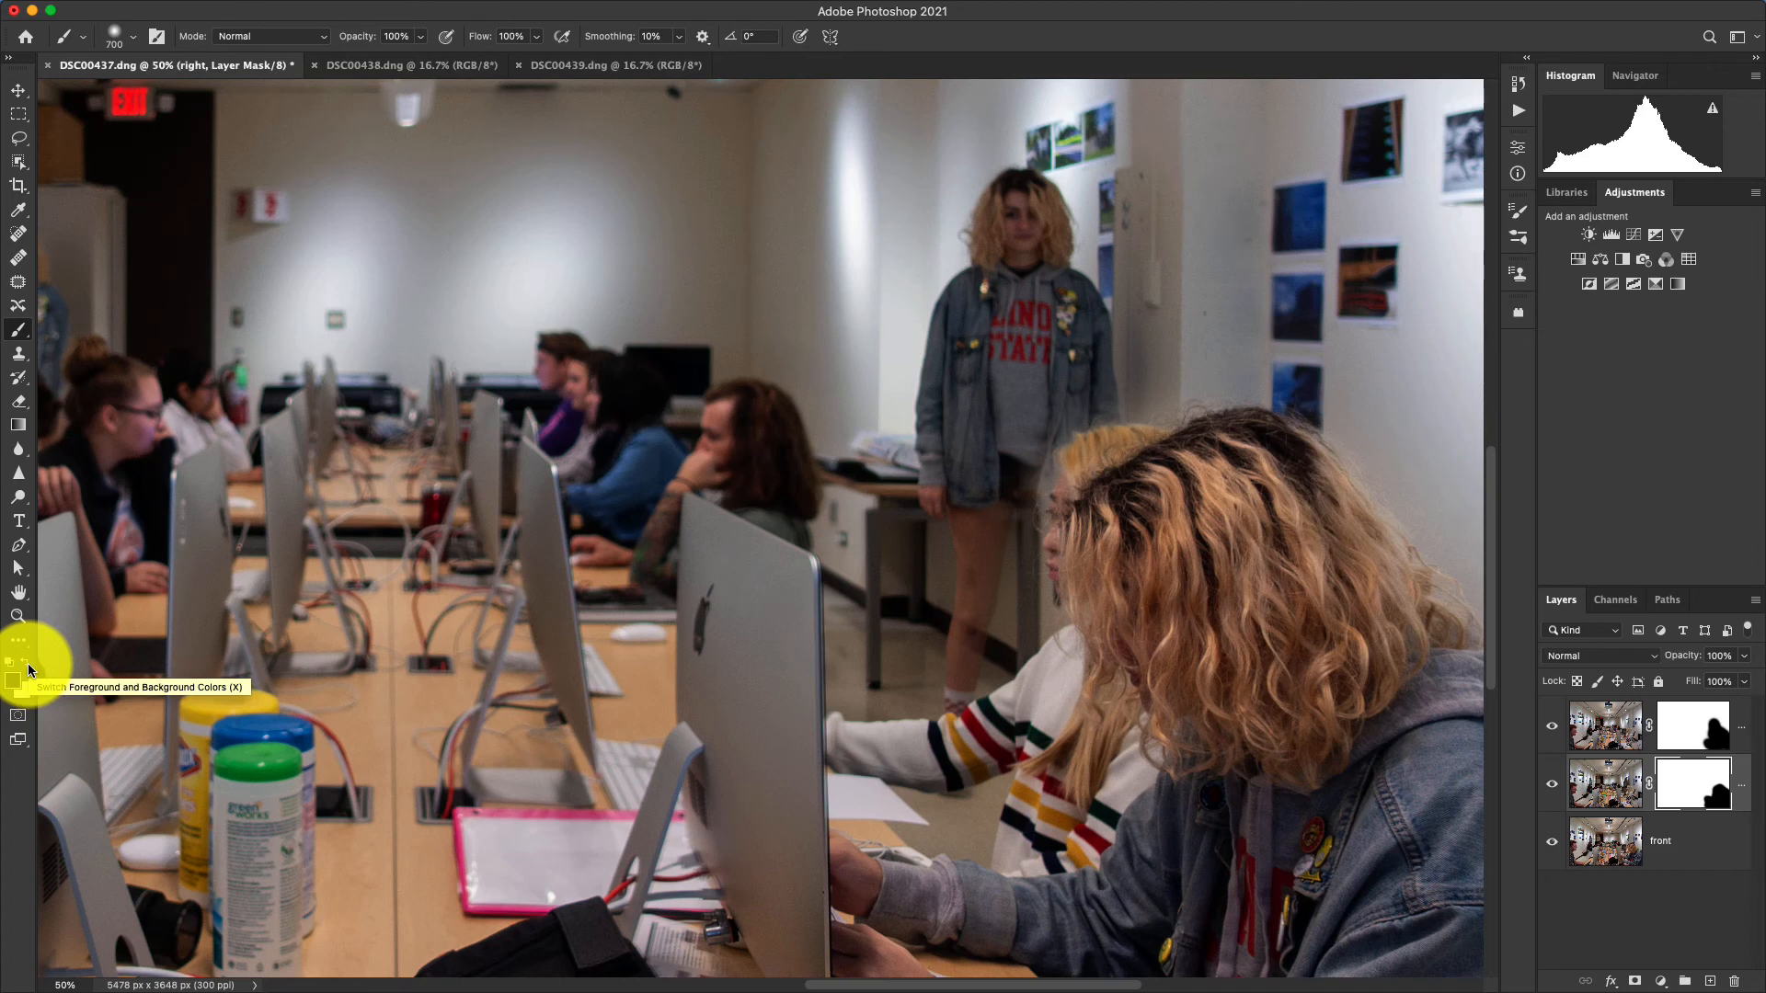
mouse_move(1057, 643)
mouse_down()
mouse_move(1069, 571)
mouse_move(1140, 599)
mouse_move(1063, 548)
mouse_move(1088, 538)
mouse_move(1112, 572)
mouse_up()
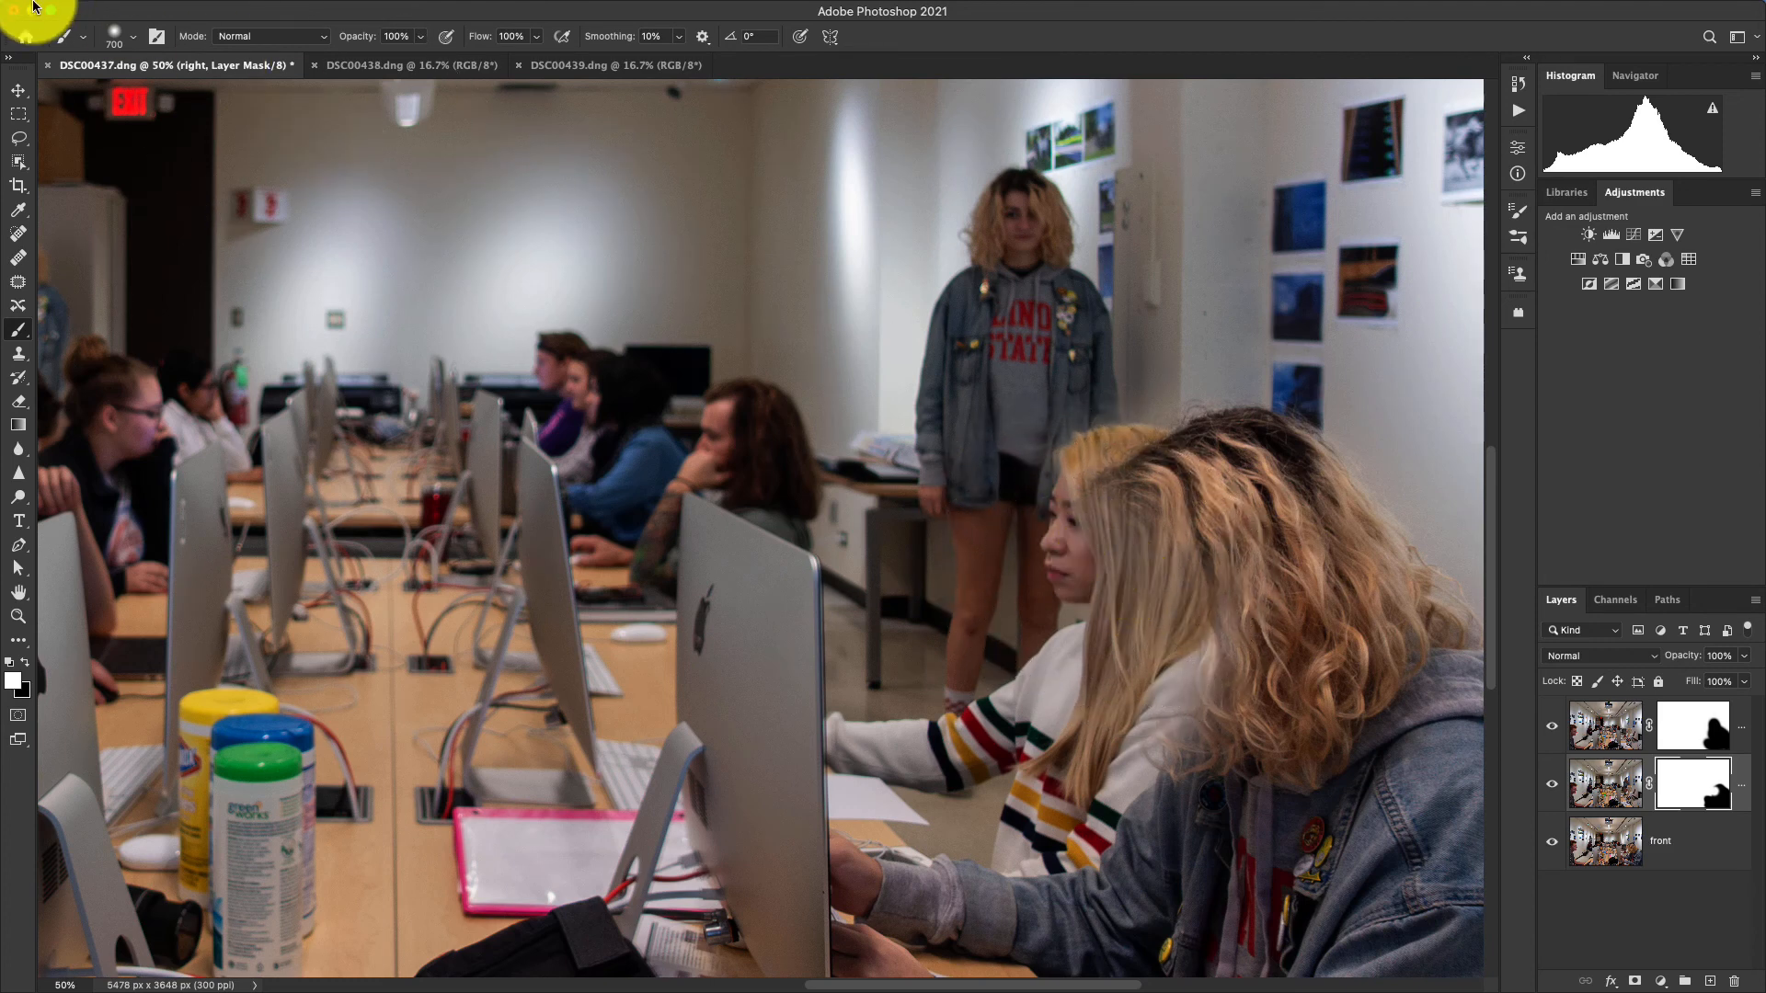
Paint white on the right layer's mask over the seated blonde student's face and hair with the 700 px brush.
click(119, 39)
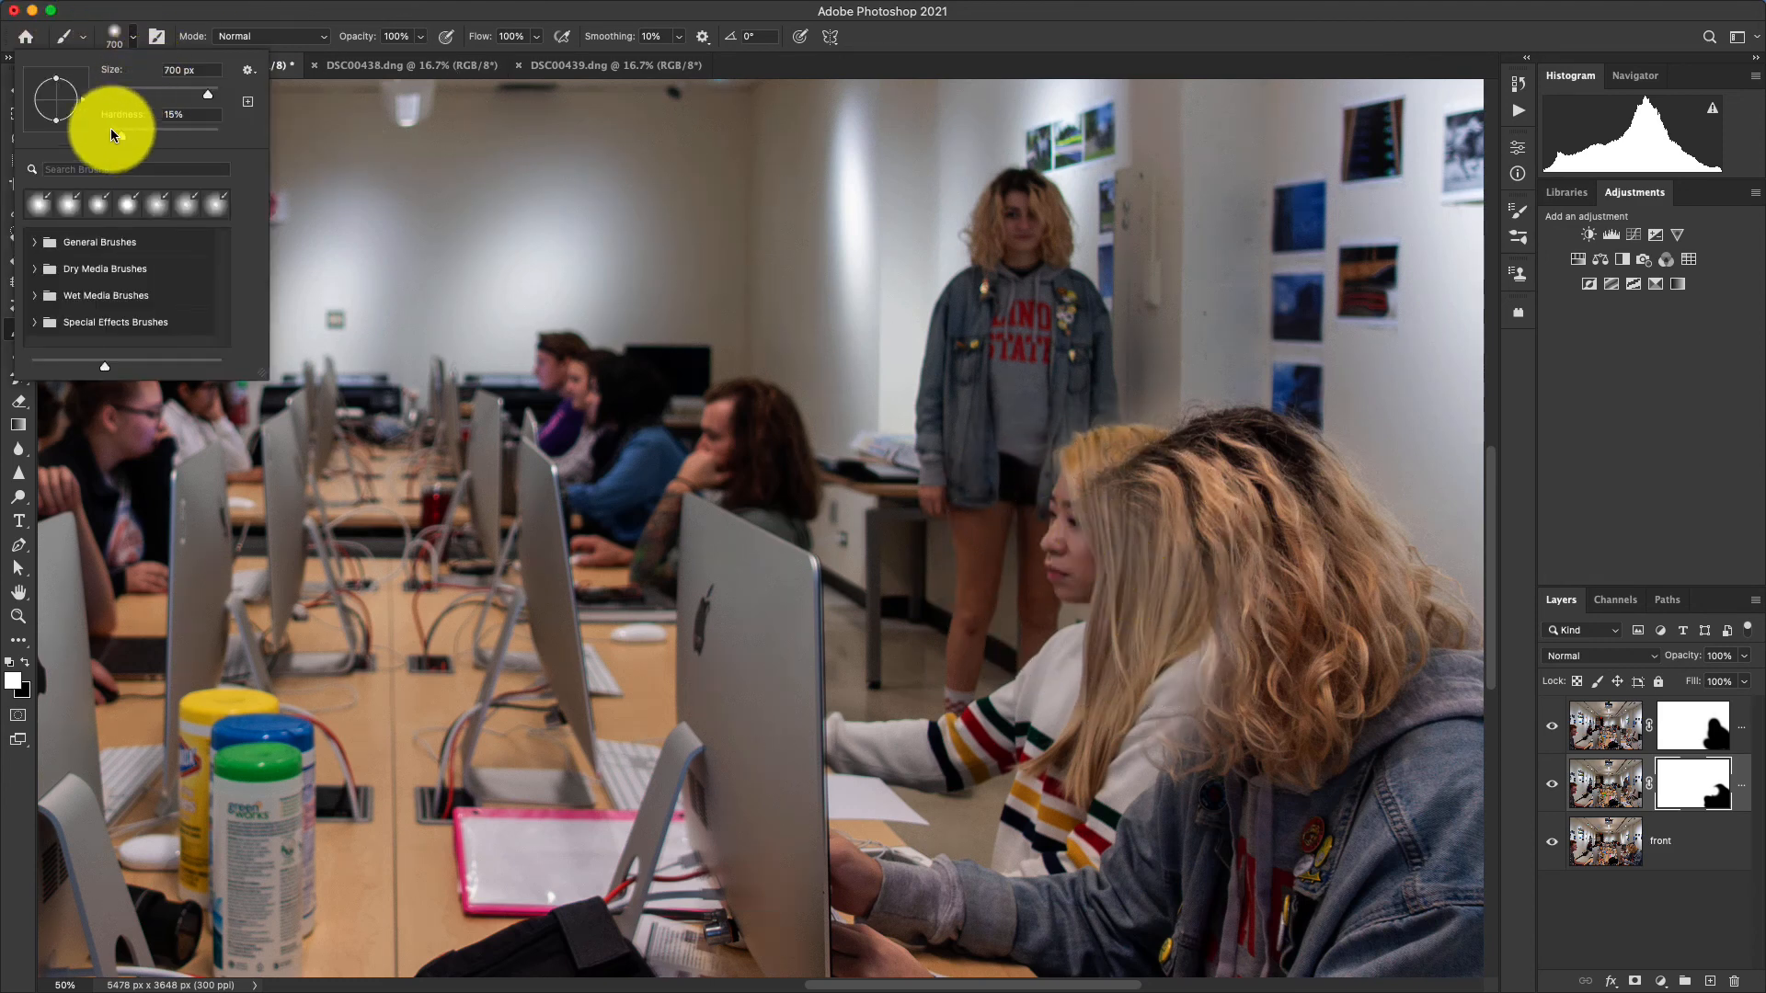
click(1162, 542)
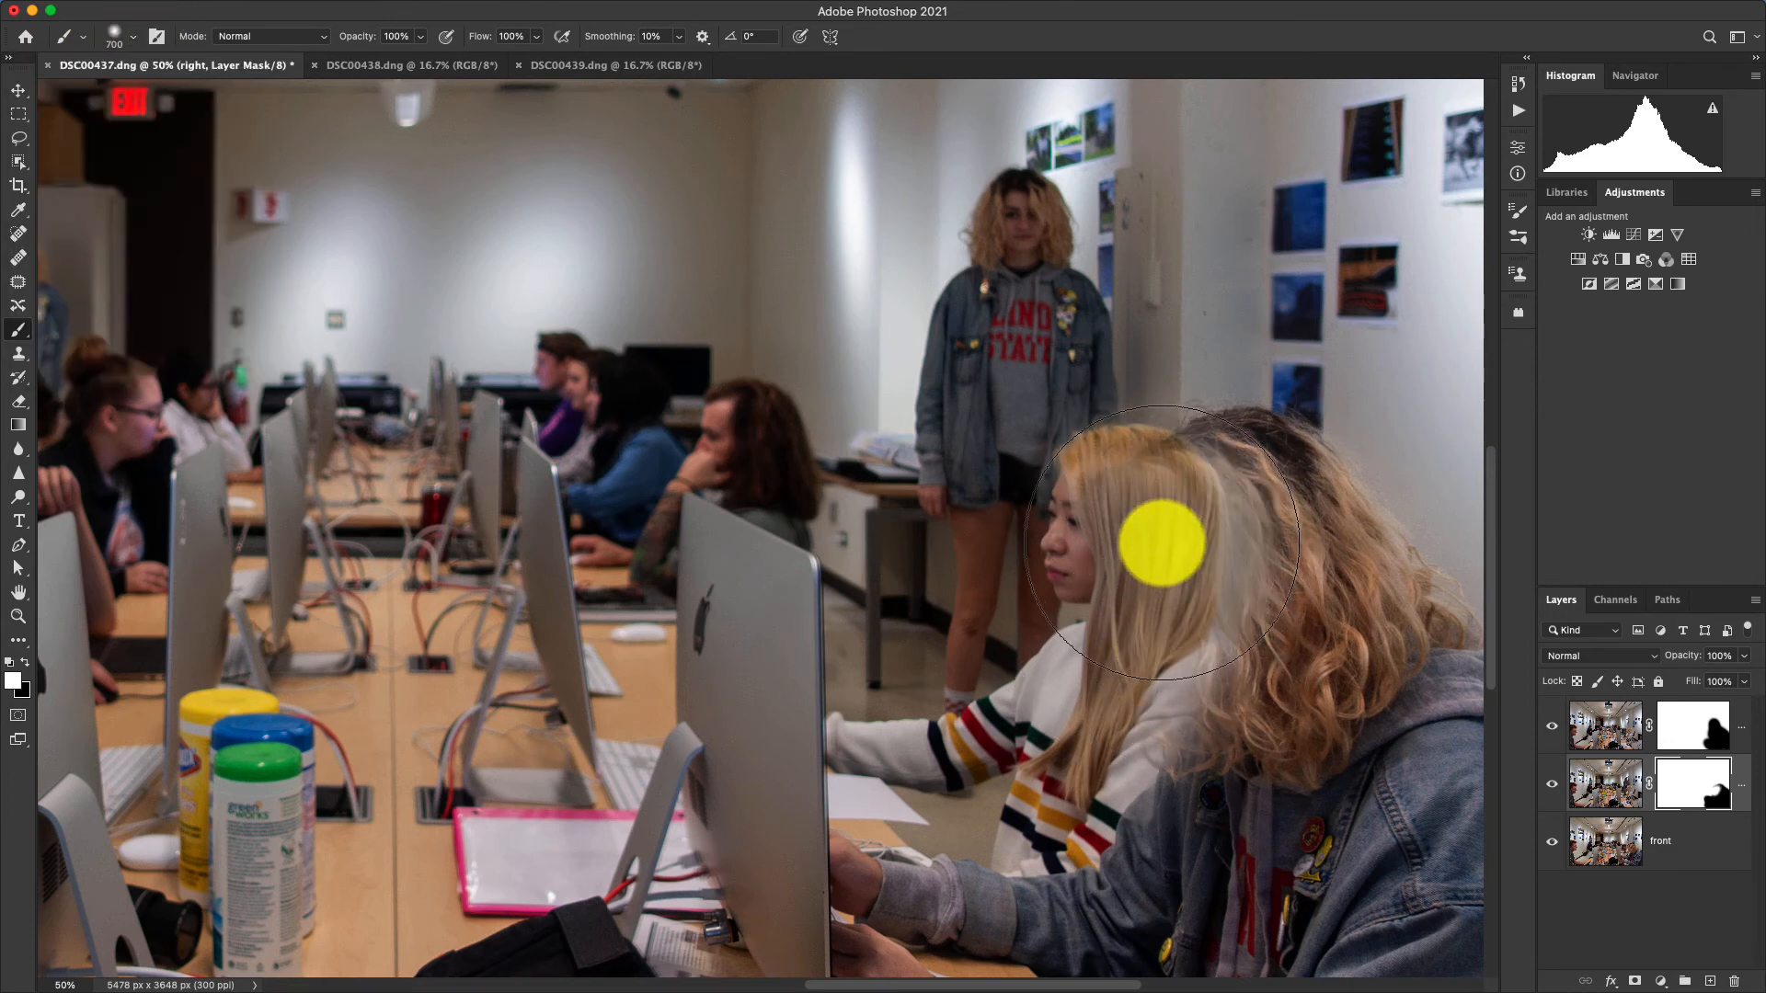
drag(1163, 543, 1262, 550)
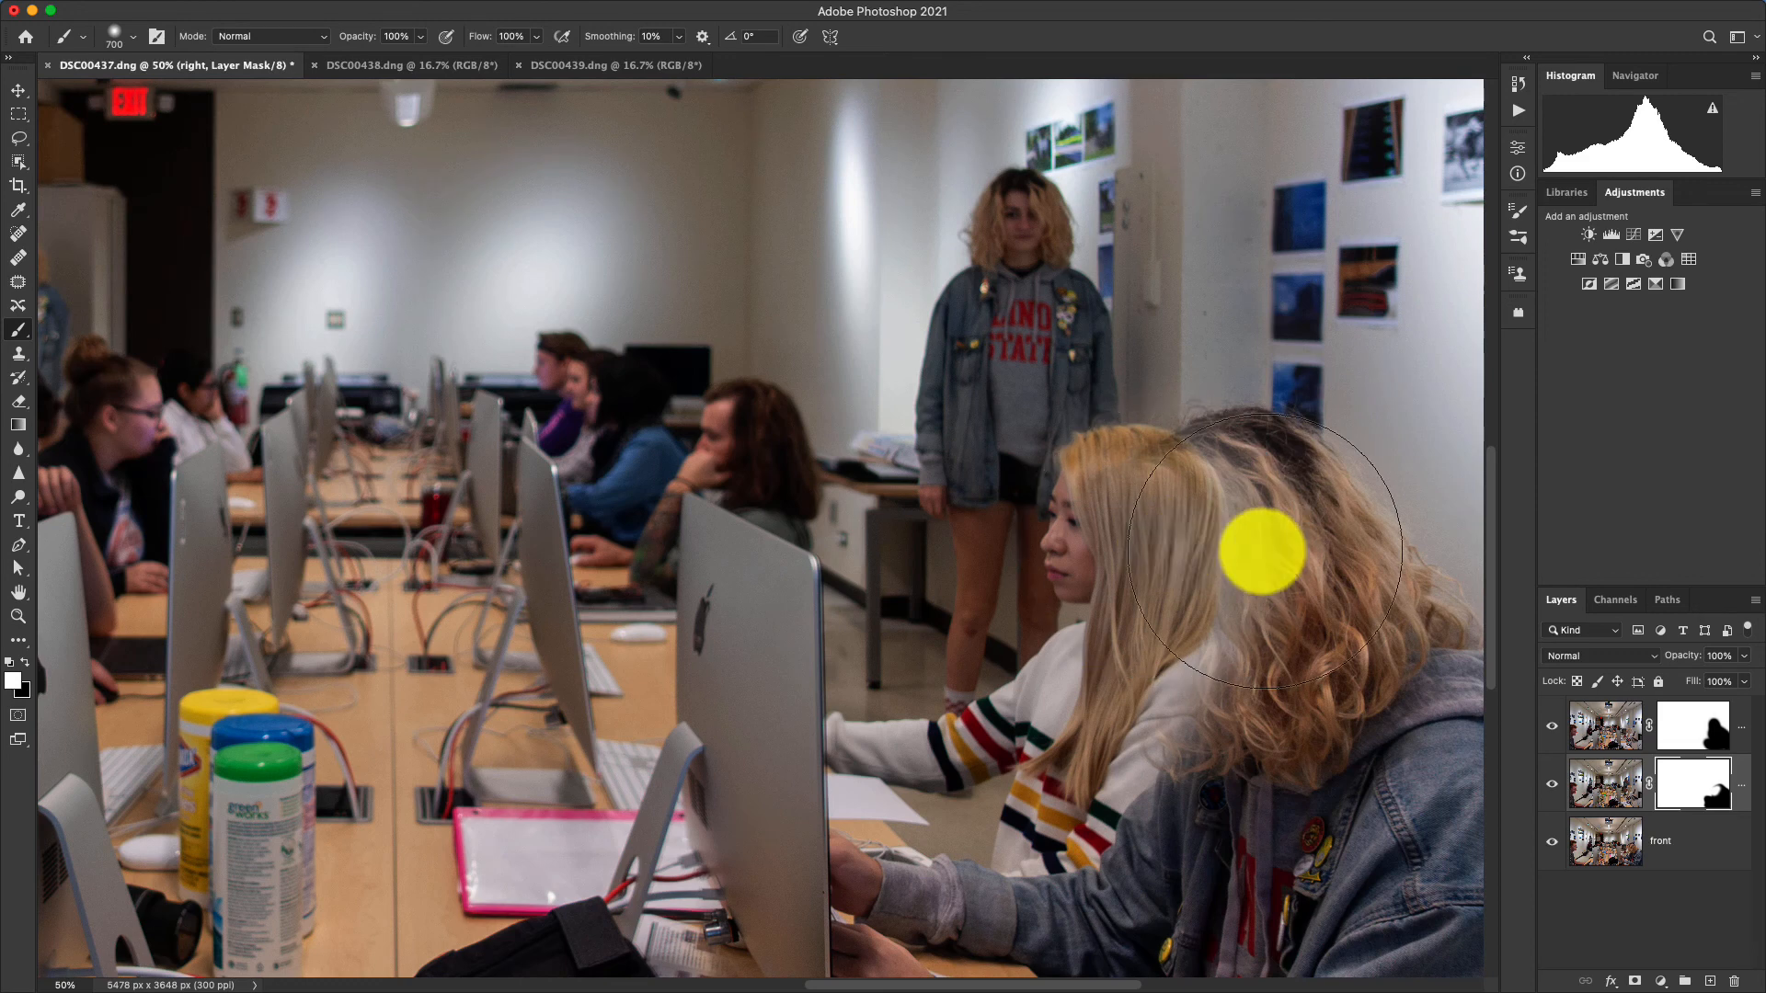
click(1716, 801)
mouse_move(1183, 599)
mouse_down()
mouse_move(1166, 547)
mouse_move(1241, 592)
mouse_move(1178, 674)
mouse_up()
click(1716, 793)
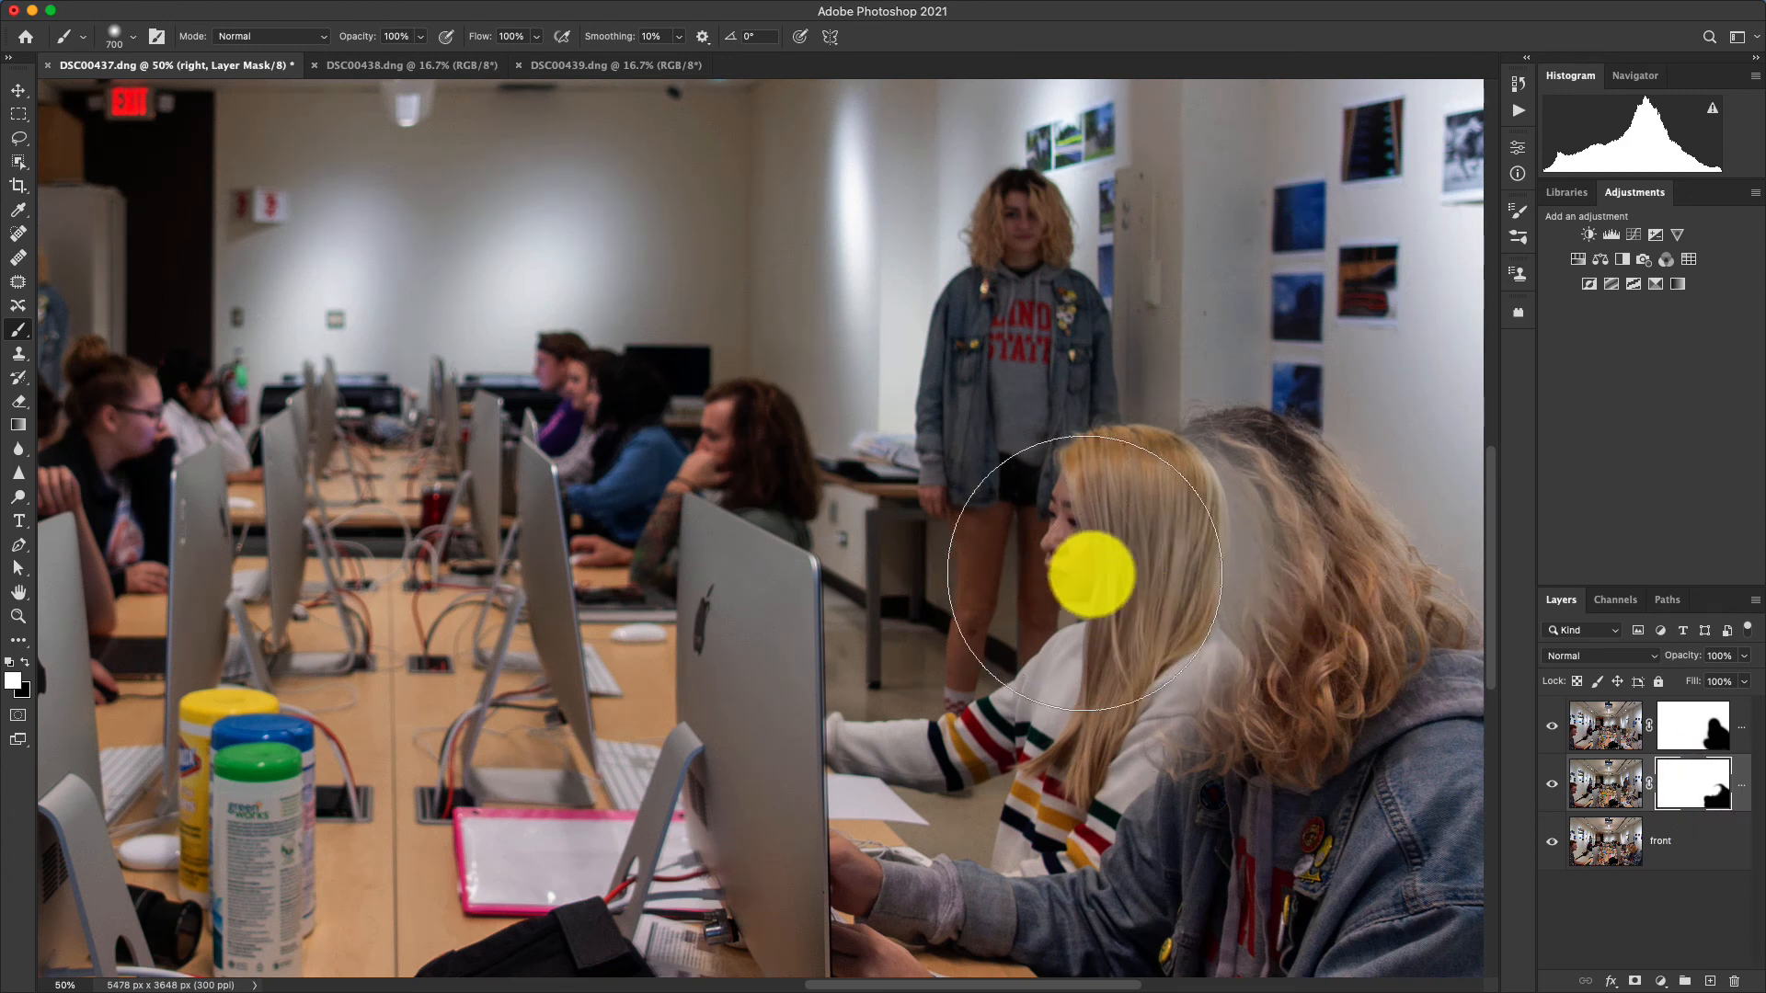
drag(1084, 572, 1082, 575)
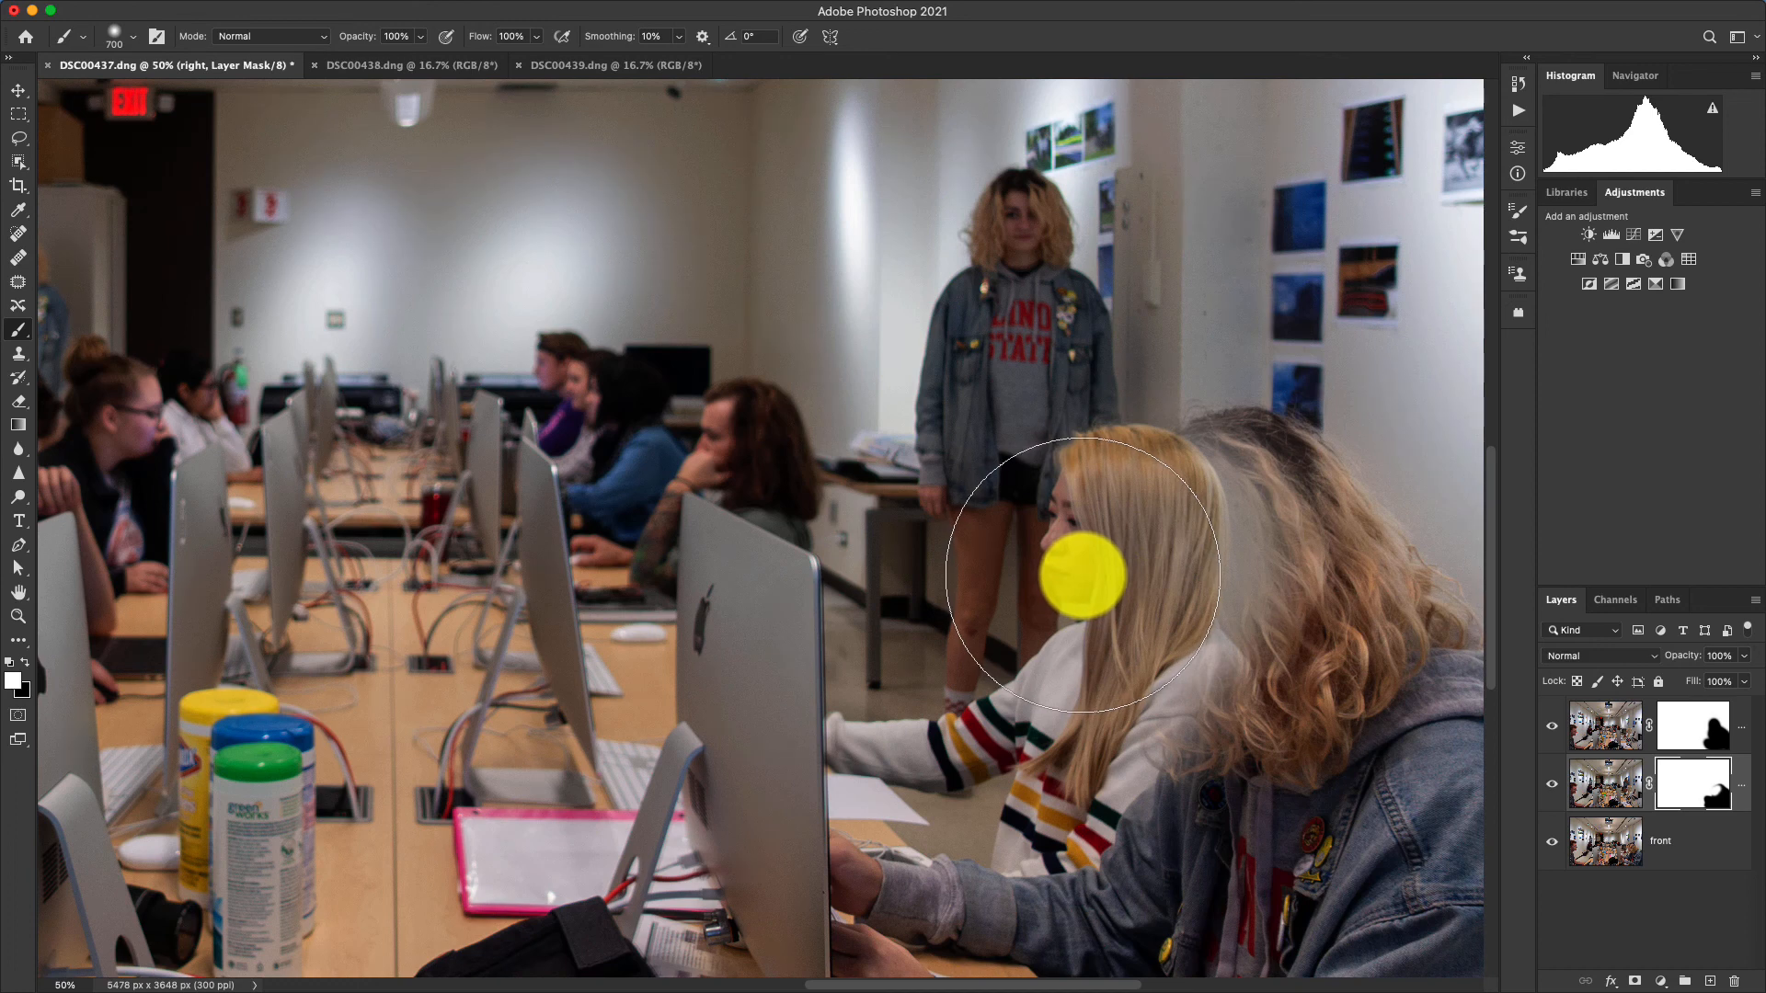
Reduce the brush to 150 px and paint black on the right layer's mask to restore the foreground person's hair.
key(bracketleft)
key(bracketleft)
key(bracketleft)
key(bracketleft)
key(bracketleft)
key(bracketleft)
key(bracketleft)
key(bracketleft)
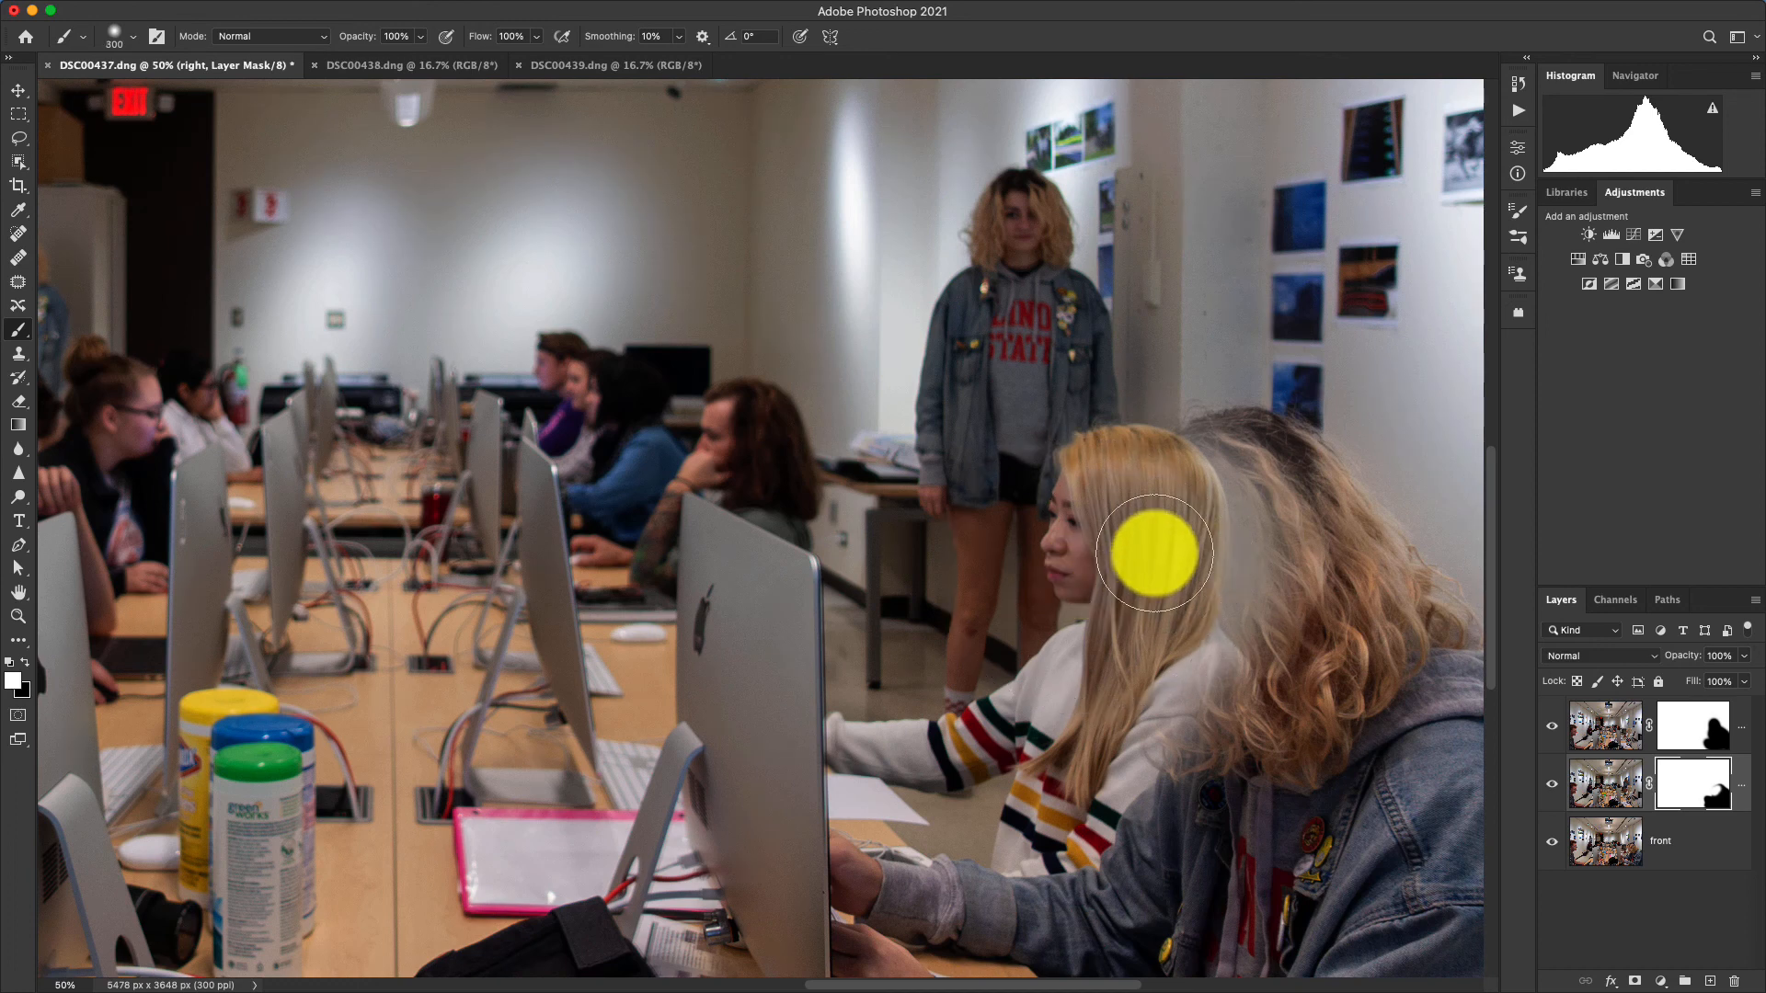
key(bracketleft)
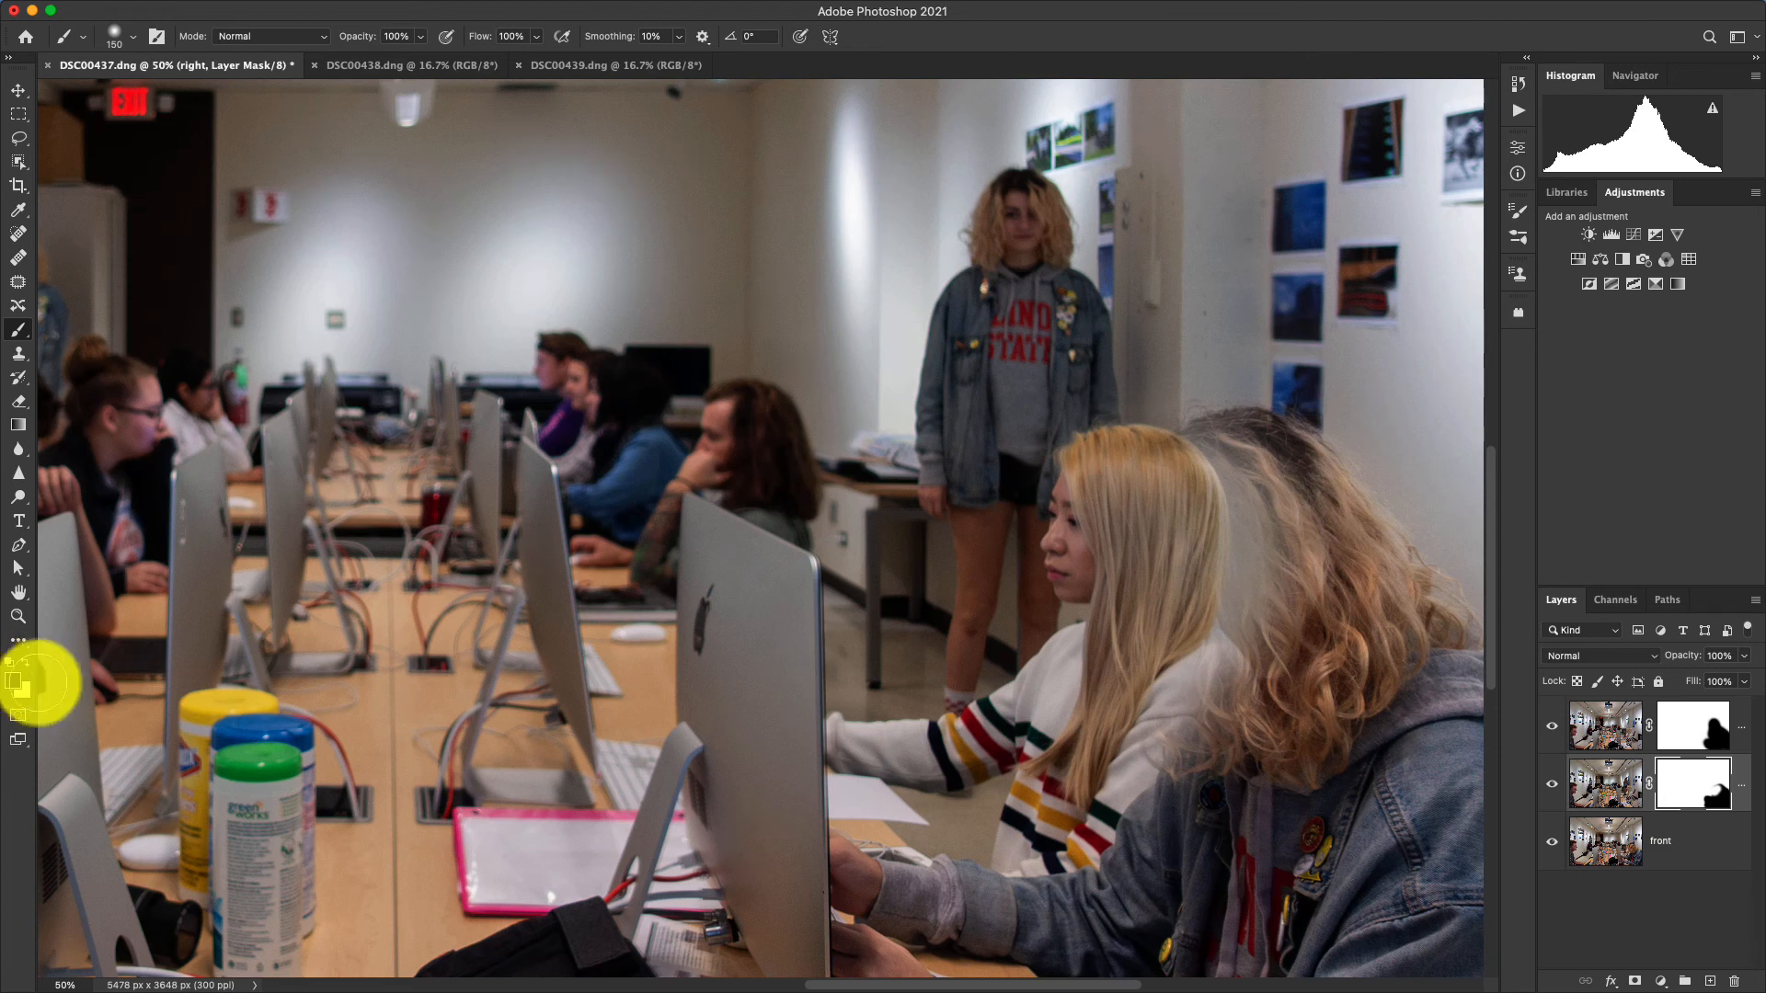
mouse_move(1289, 512)
mouse_down()
mouse_move(1226, 458)
mouse_move(1148, 486)
mouse_move(1149, 699)
mouse_move(1162, 589)
mouse_move(1121, 470)
mouse_move(1136, 545)
mouse_move(1114, 501)
mouse_move(1095, 526)
mouse_move(1117, 632)
mouse_move(1095, 715)
mouse_move(1117, 579)
mouse_move(1098, 495)
mouse_move(1070, 521)
mouse_move(1083, 608)
mouse_move(1128, 577)
mouse_move(1154, 523)
mouse_move(1241, 485)
mouse_move(1213, 594)
mouse_move(1153, 685)
mouse_move(1231, 687)
mouse_move(1140, 806)
mouse_move(1132, 680)
mouse_move(1107, 670)
mouse_move(1073, 725)
mouse_move(1239, 497)
mouse_move(1313, 647)
mouse_move(1314, 528)
mouse_move(1434, 599)
mouse_move(1331, 749)
mouse_move(1173, 869)
mouse_move(1195, 739)
mouse_move(1166, 735)
mouse_move(1126, 833)
mouse_move(1169, 770)
mouse_move(1151, 551)
mouse_move(1100, 650)
mouse_move(1075, 557)
mouse_move(1098, 496)
mouse_move(1167, 470)
mouse_move(1074, 495)
mouse_move(1104, 642)
mouse_up()
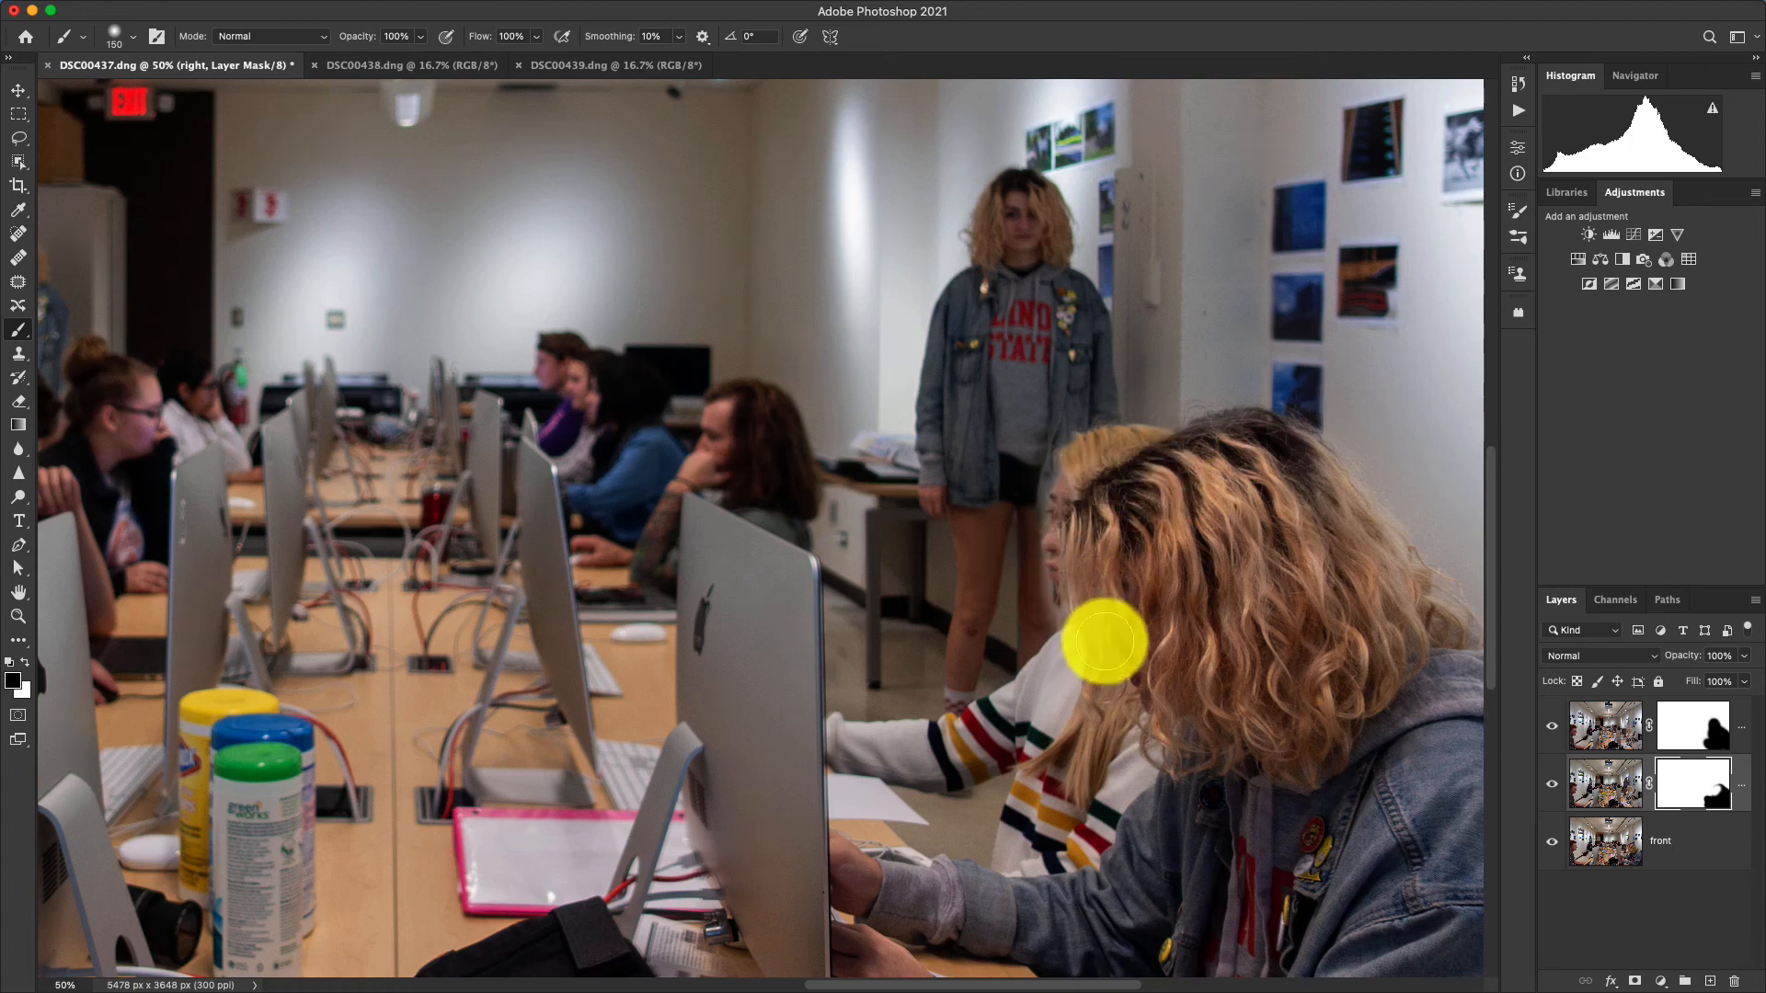
Raise the brush hardness and paint white on the right layer's mask along the standing figure's jacket hem and legs.
key(super+equal)
key(super+equal)
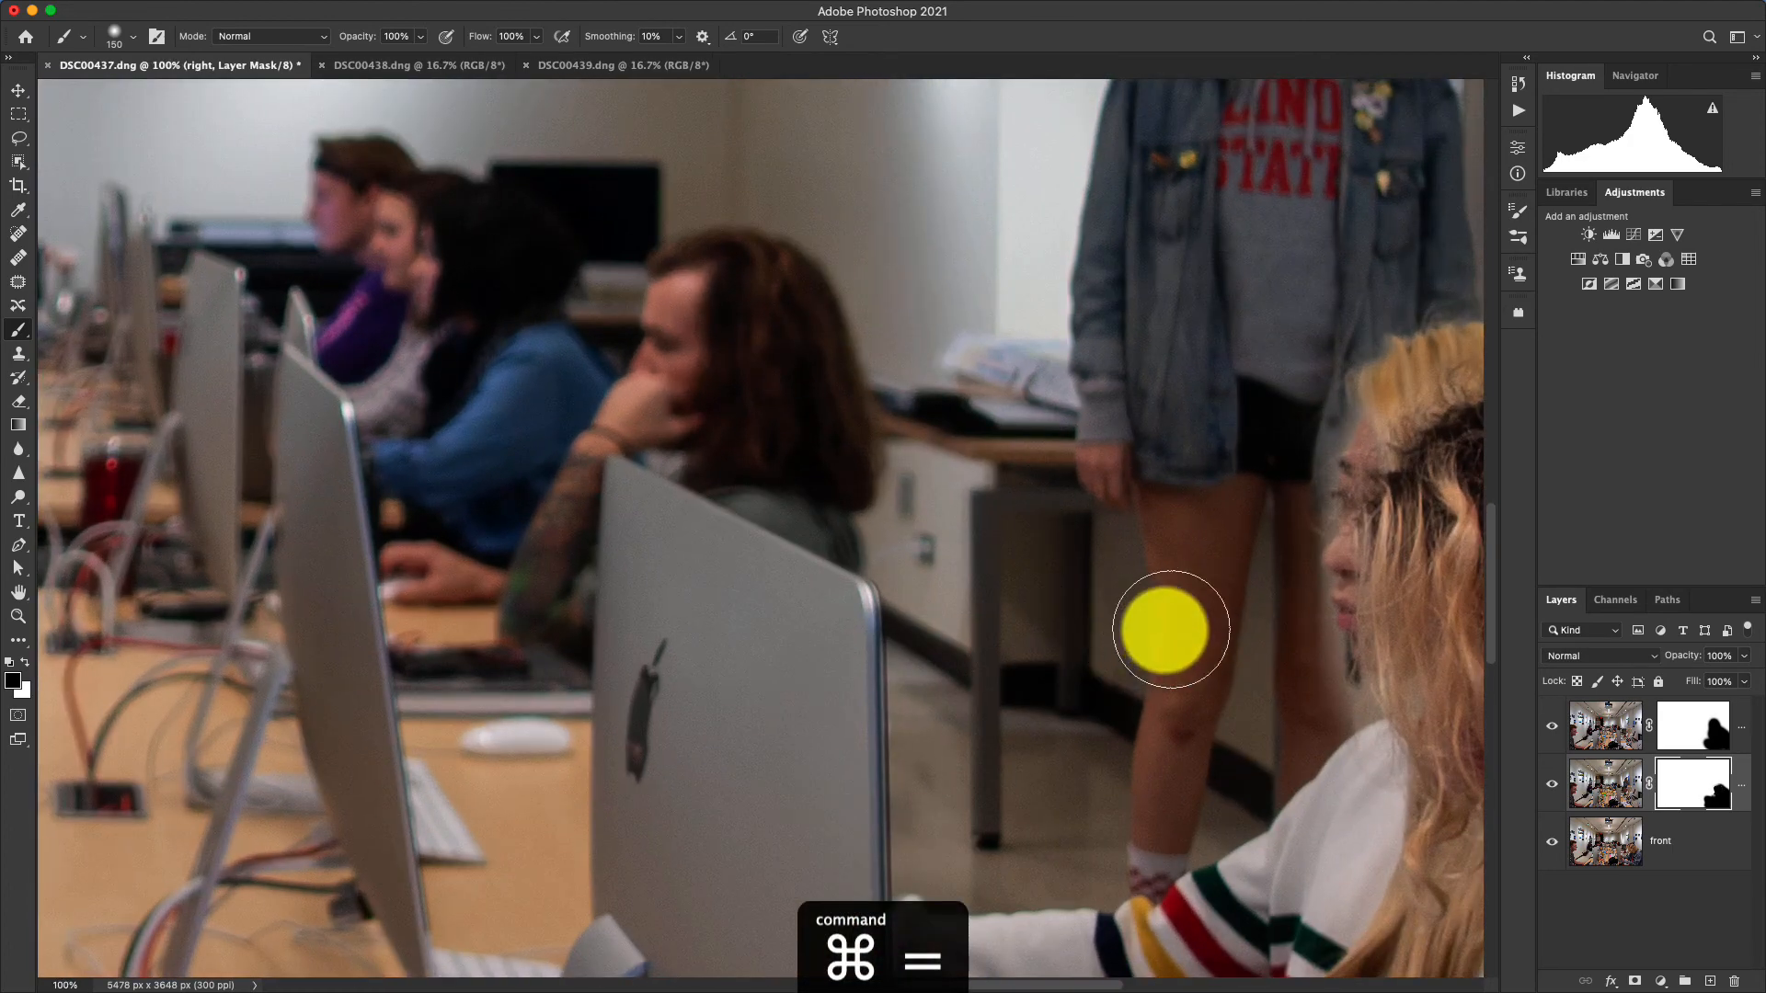
drag(1226, 619, 964, 718)
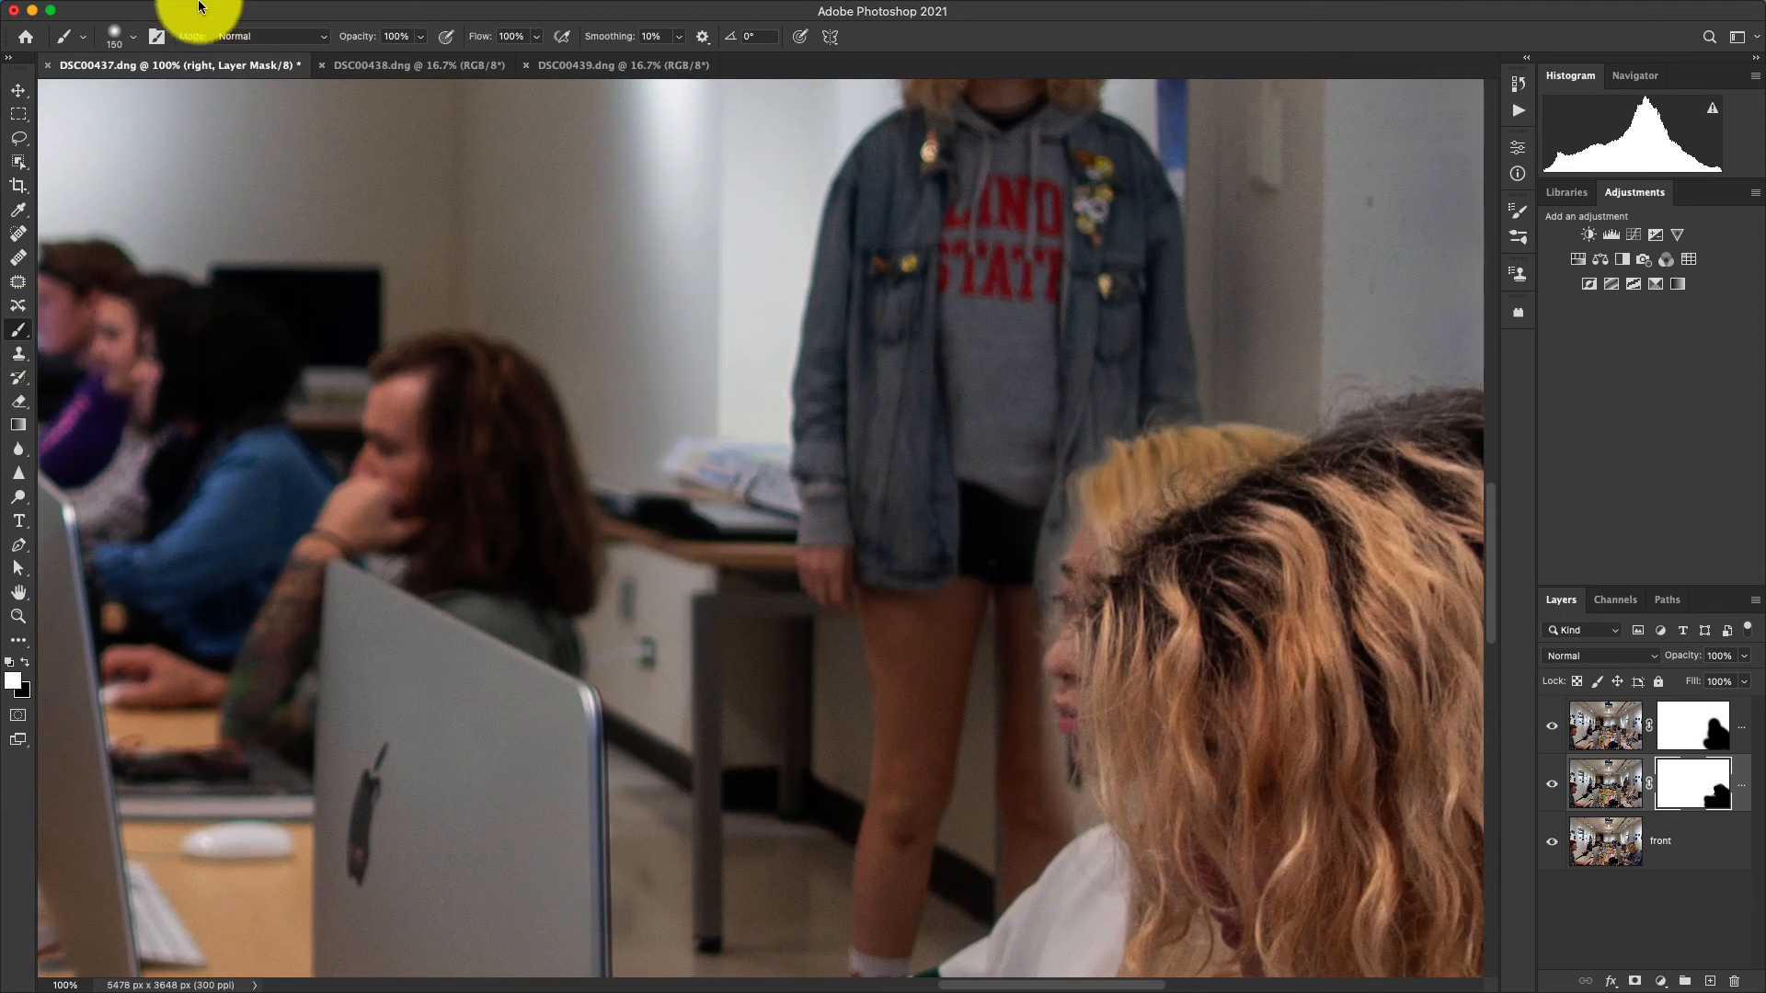
click(132, 38)
drag(115, 135, 159, 138)
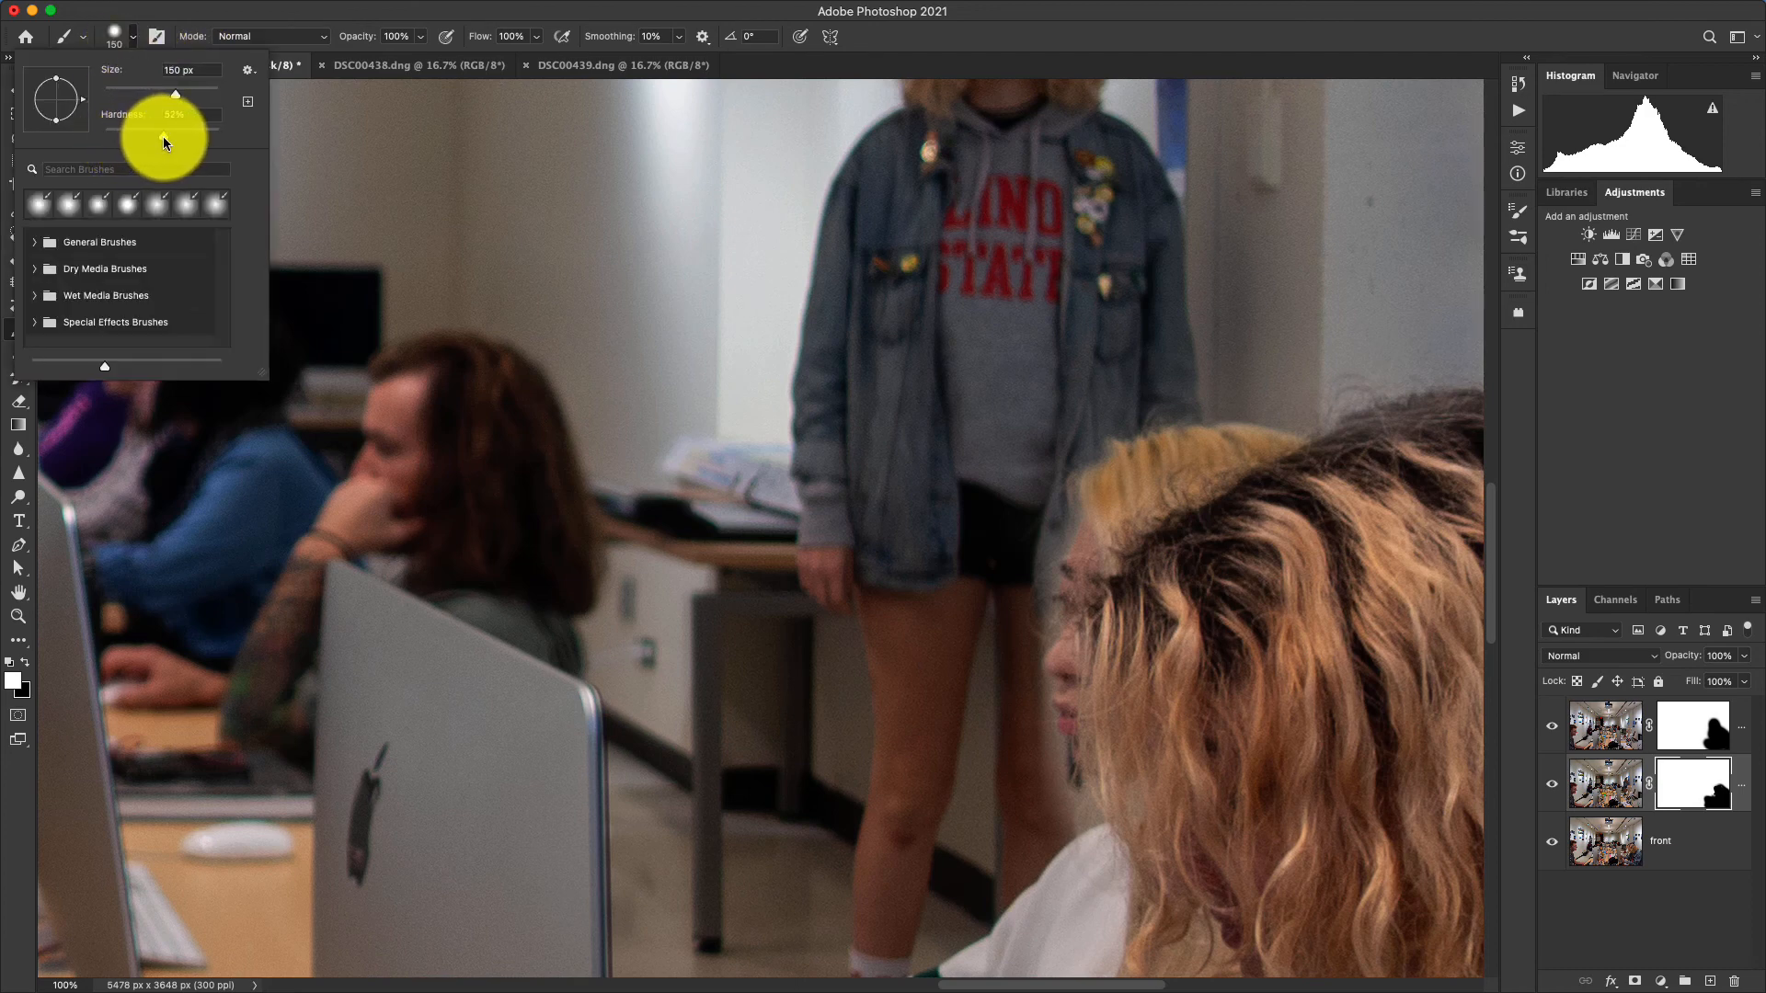
click(132, 34)
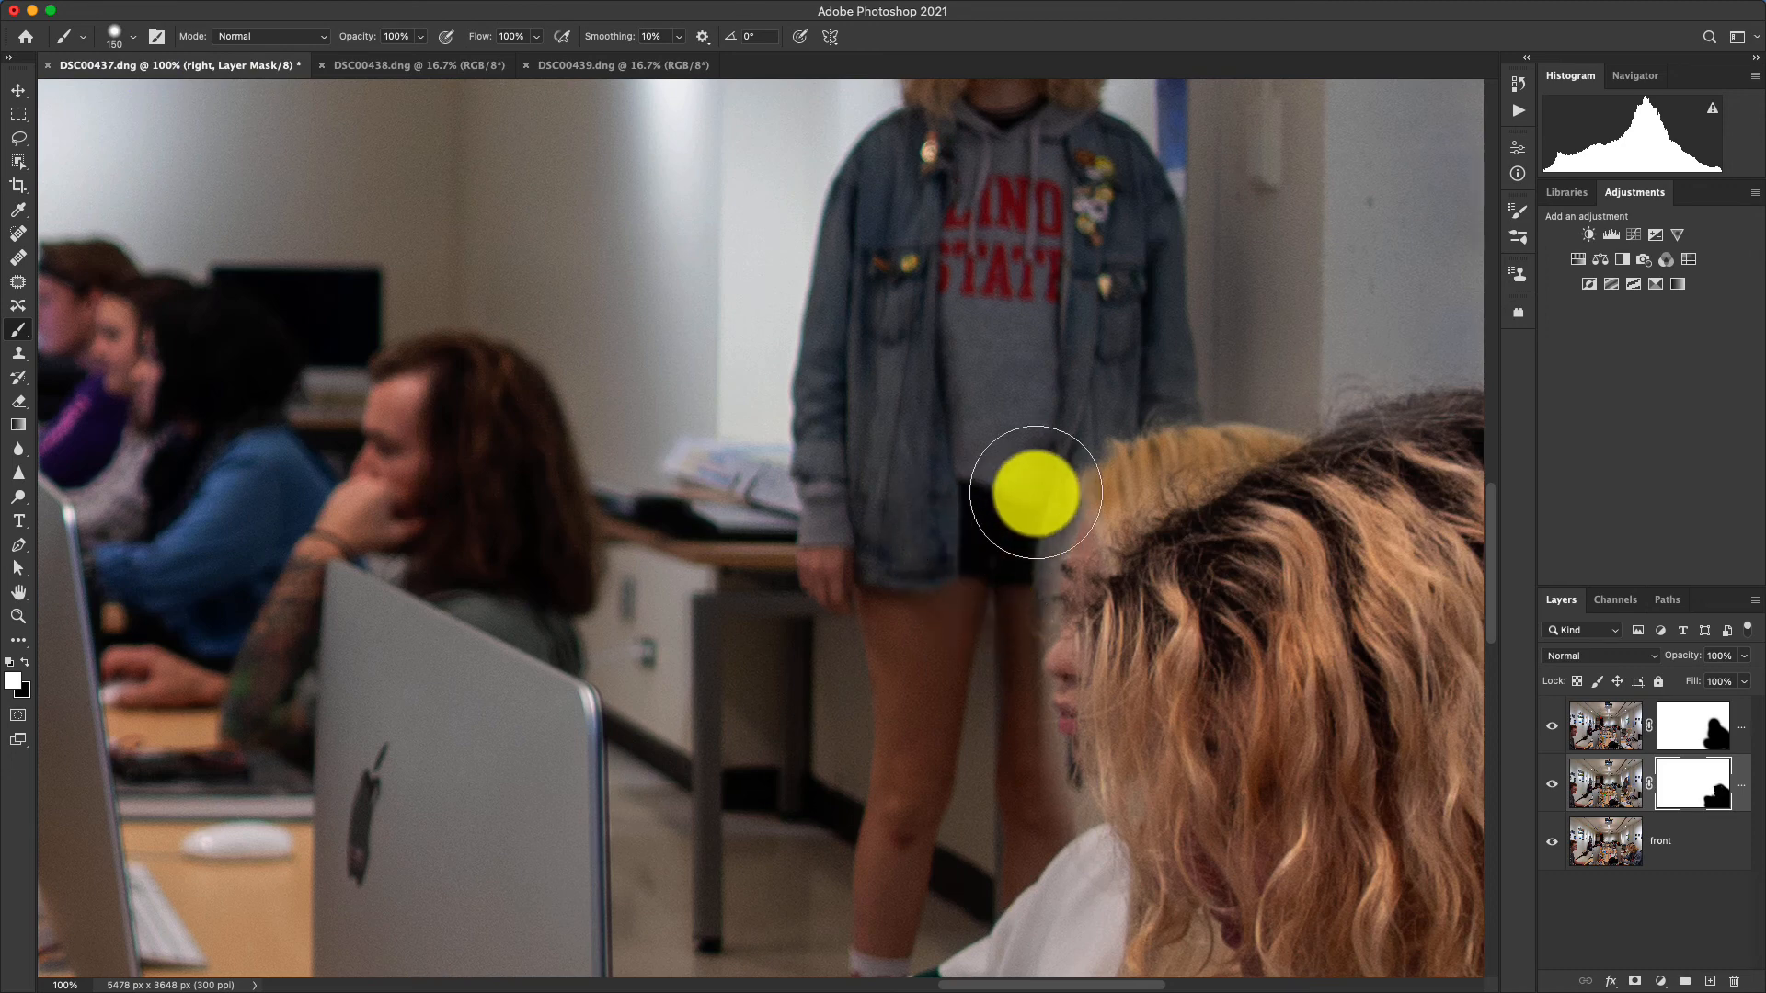
mouse_move(1036, 492)
mouse_down()
mouse_move(995, 532)
mouse_move(987, 605)
mouse_move(1000, 520)
mouse_move(1027, 498)
mouse_move(1000, 539)
mouse_move(988, 663)
mouse_move(1016, 809)
mouse_move(994, 806)
mouse_move(1029, 809)
mouse_move(990, 828)
mouse_move(968, 713)
mouse_move(977, 581)
mouse_move(1040, 453)
mouse_move(1159, 349)
mouse_move(1121, 340)
mouse_move(1132, 193)
mouse_move(1106, 353)
mouse_move(936, 700)
mouse_move(884, 885)
mouse_move(924, 852)
mouse_move(898, 898)
mouse_move(1020, 839)
mouse_move(968, 806)
mouse_move(913, 589)
mouse_up()
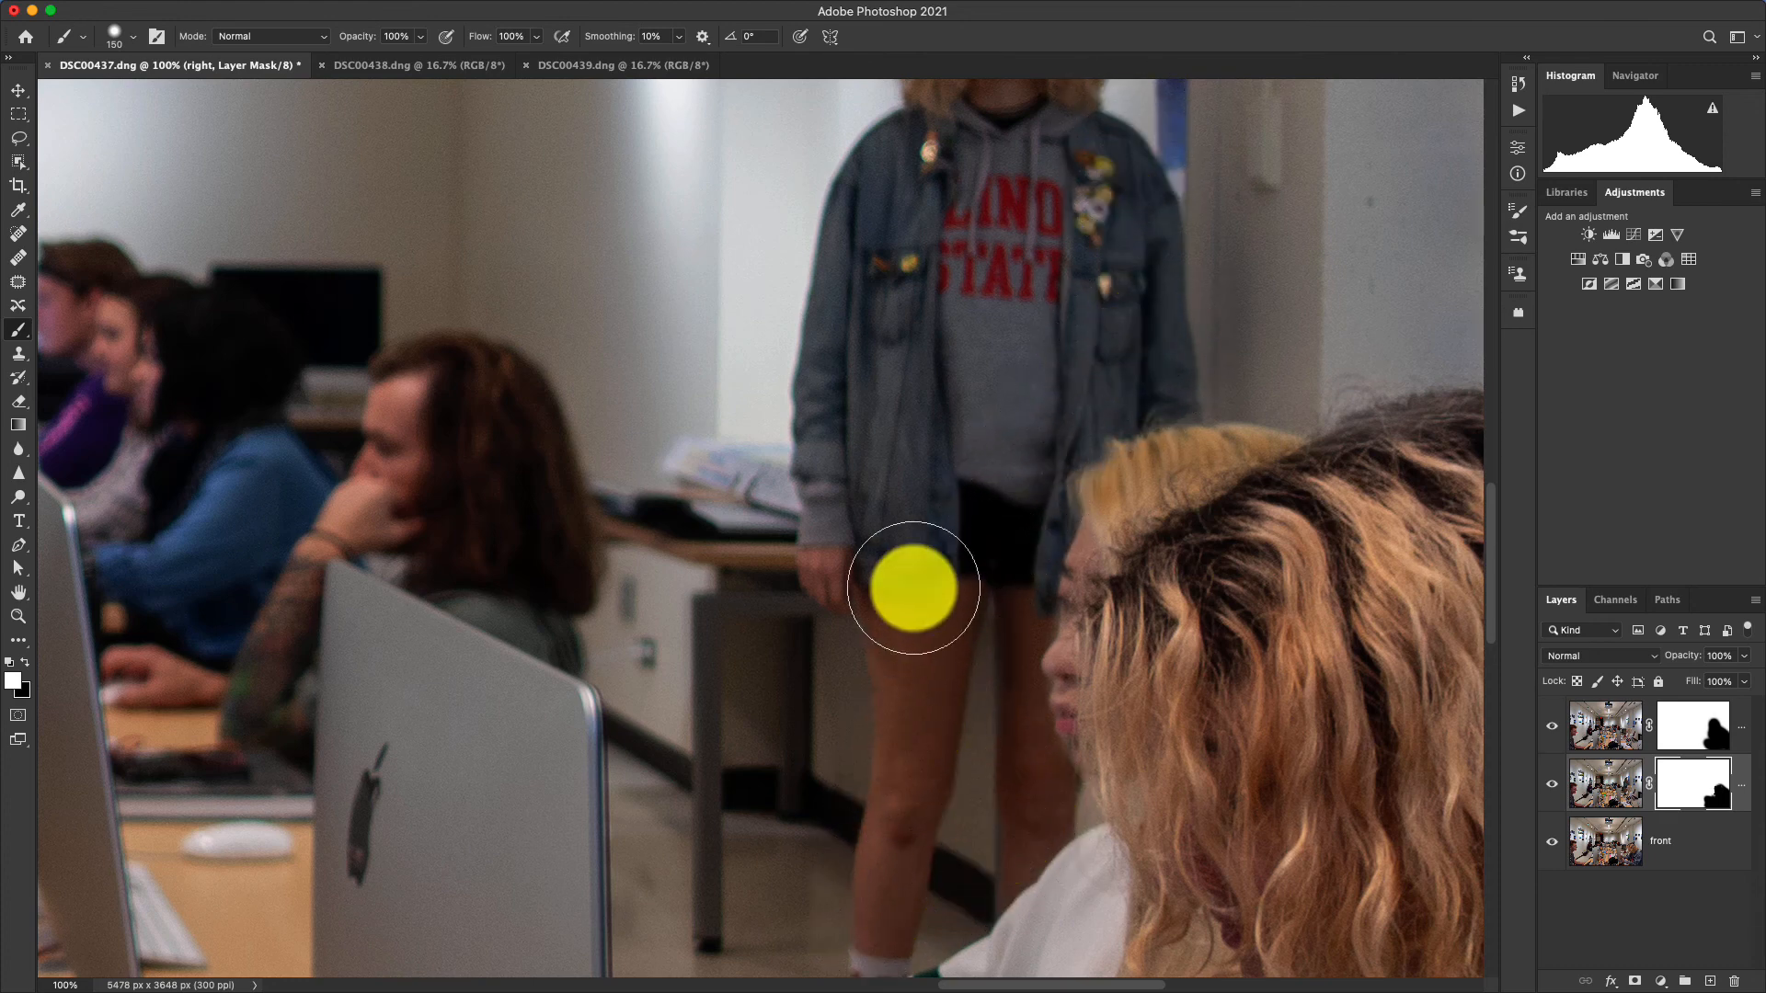
Flatten the masked front, right and back layers into a single background image.
key(super+minus)
key(super+minus)
key(super+minus)
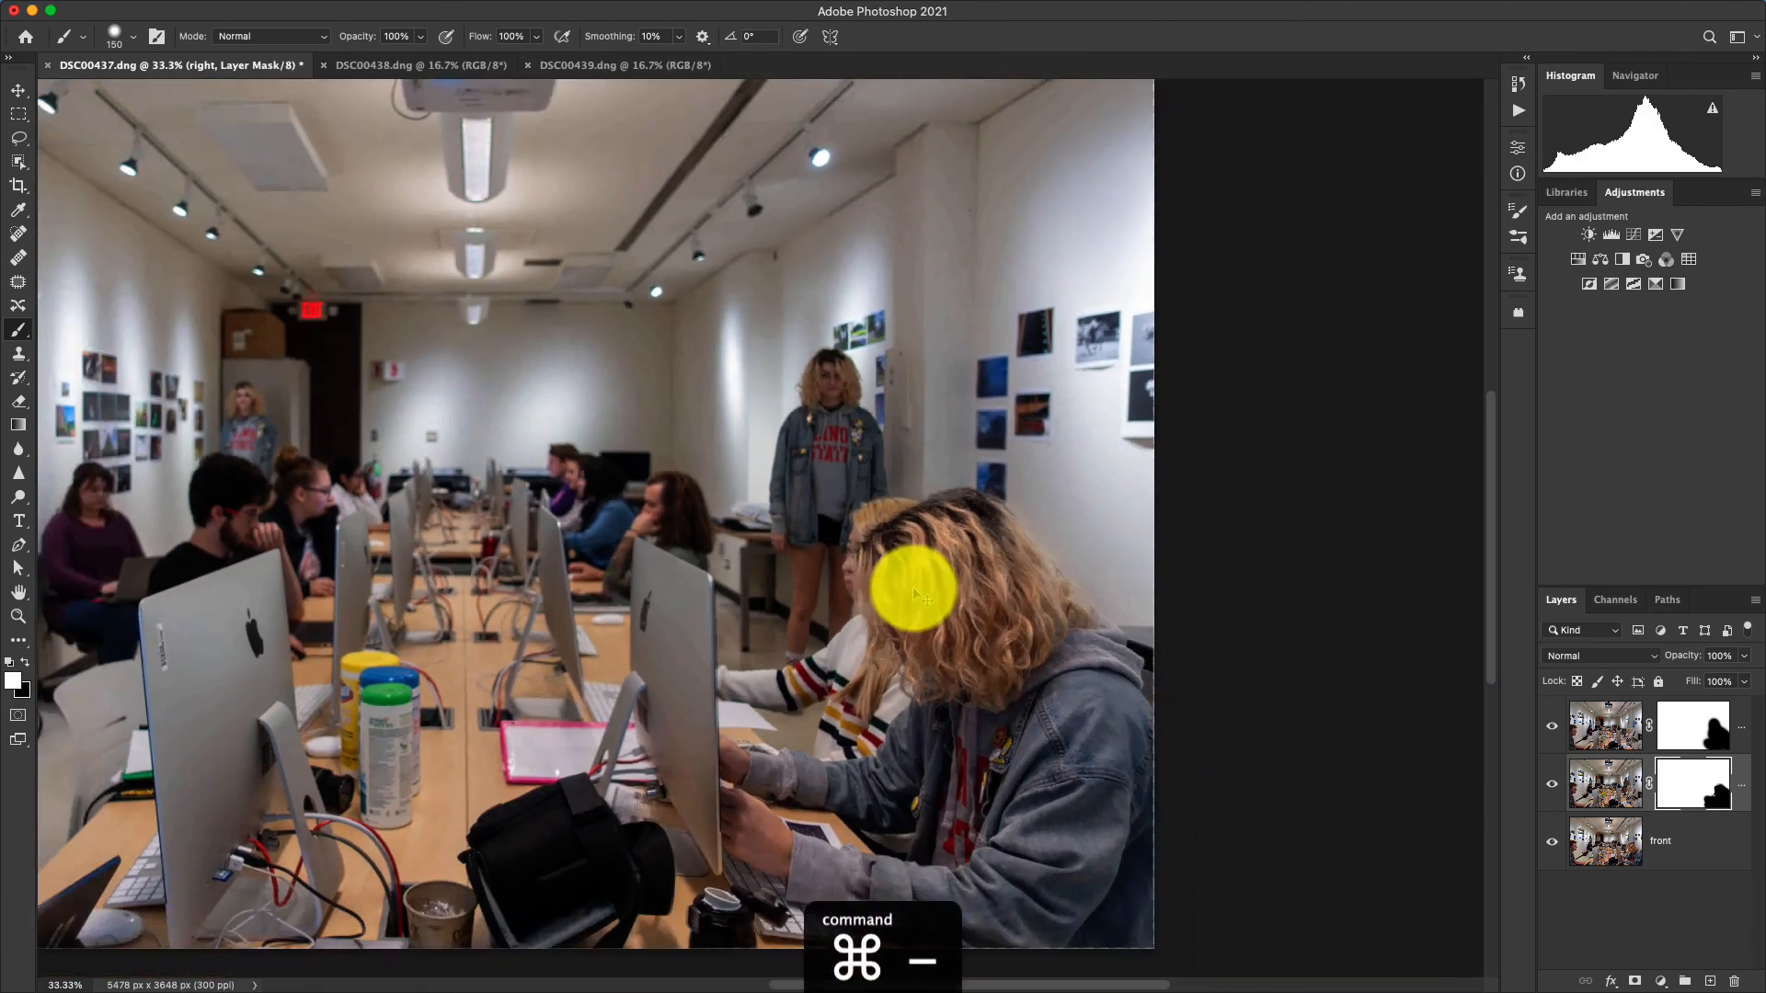
key(super+minus)
key(super+minus)
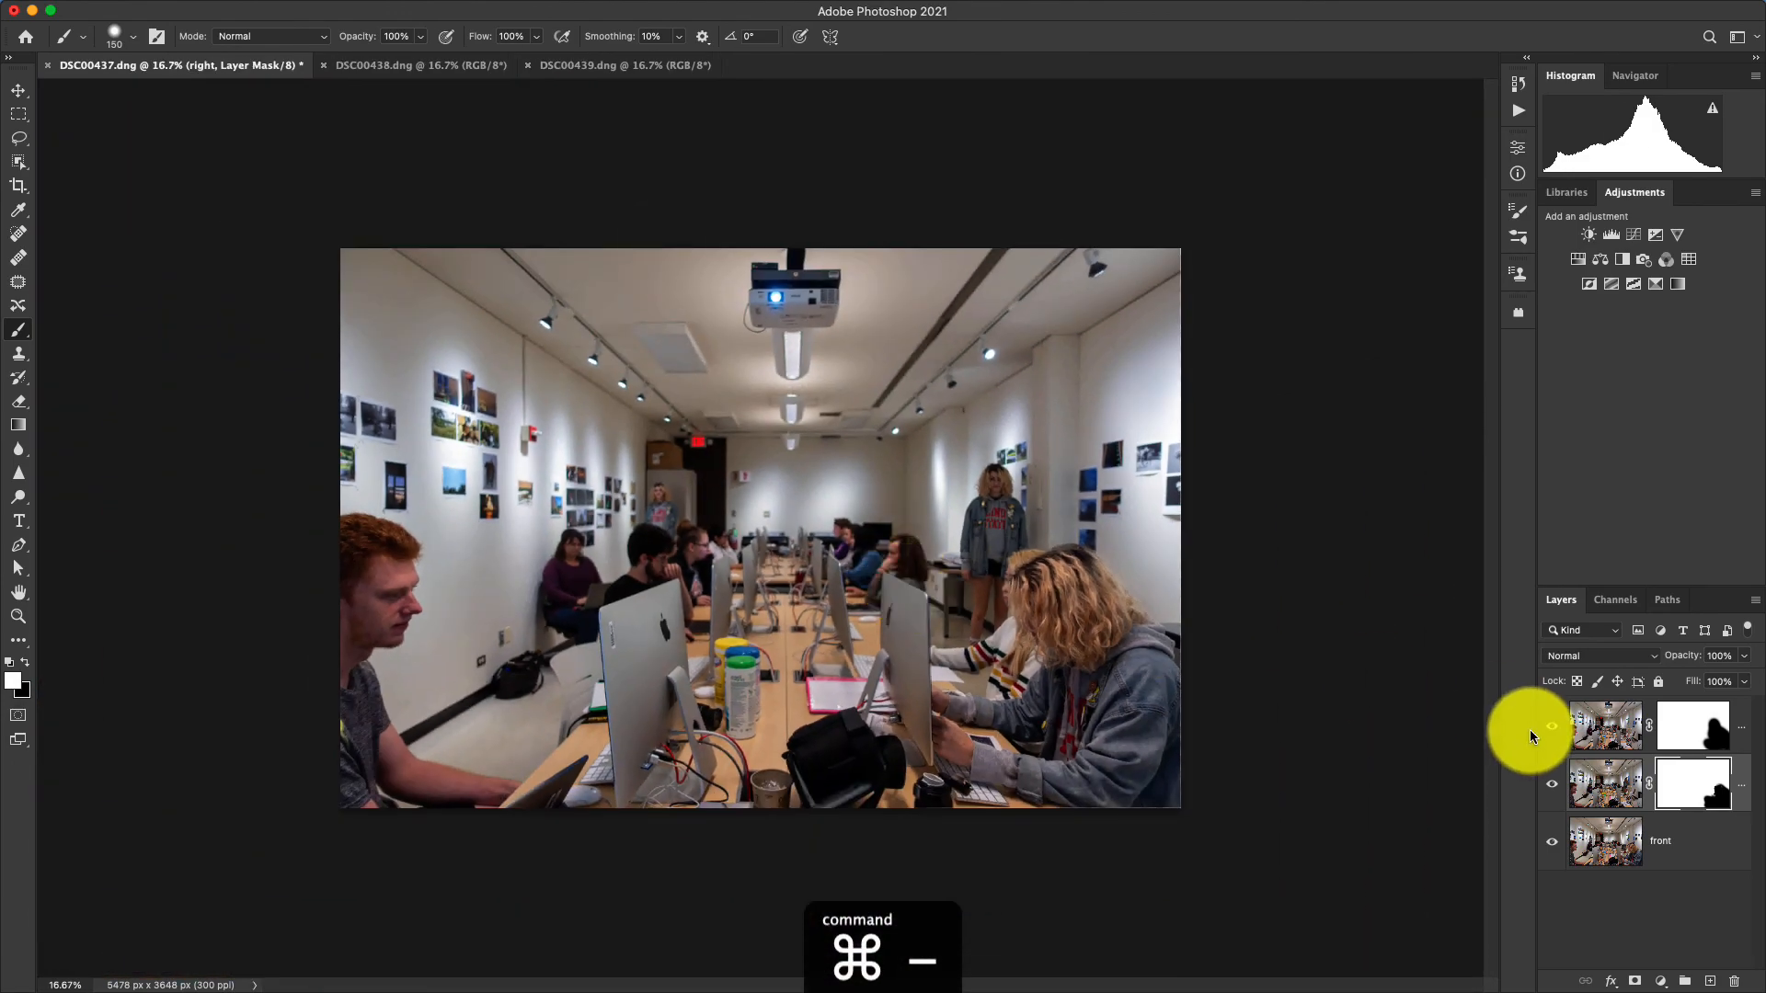
click(1531, 736)
click(650, 237)
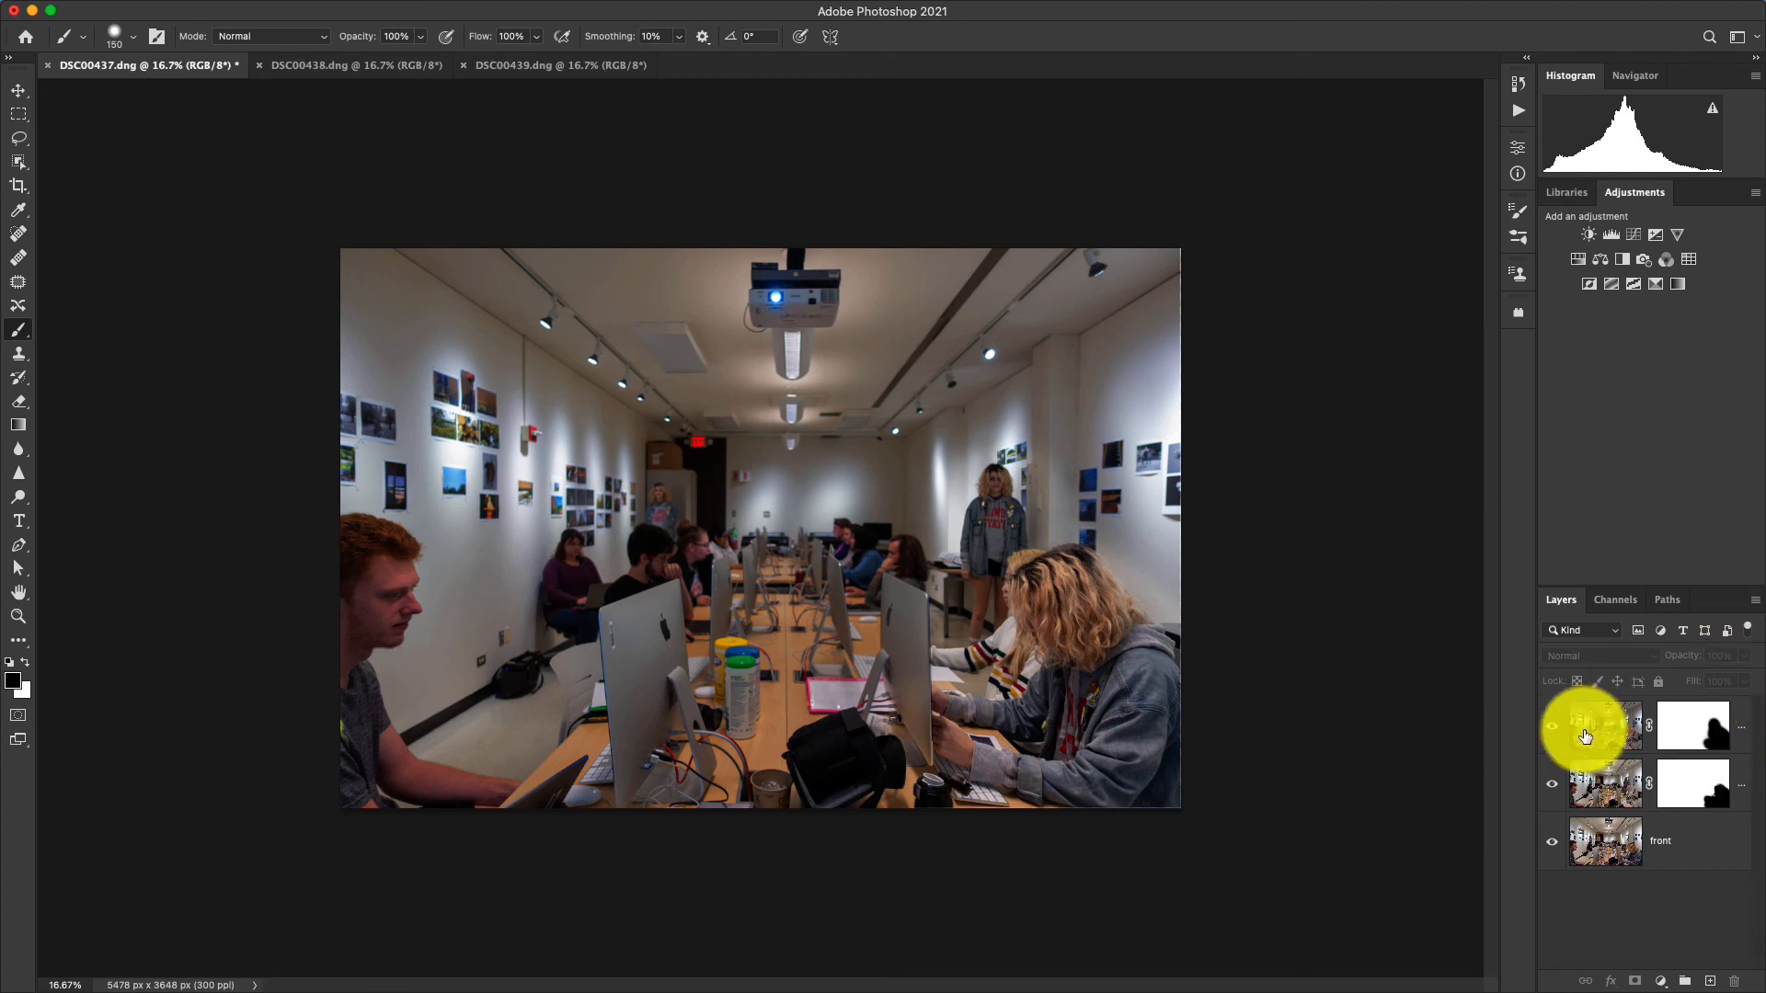
click(1755, 604)
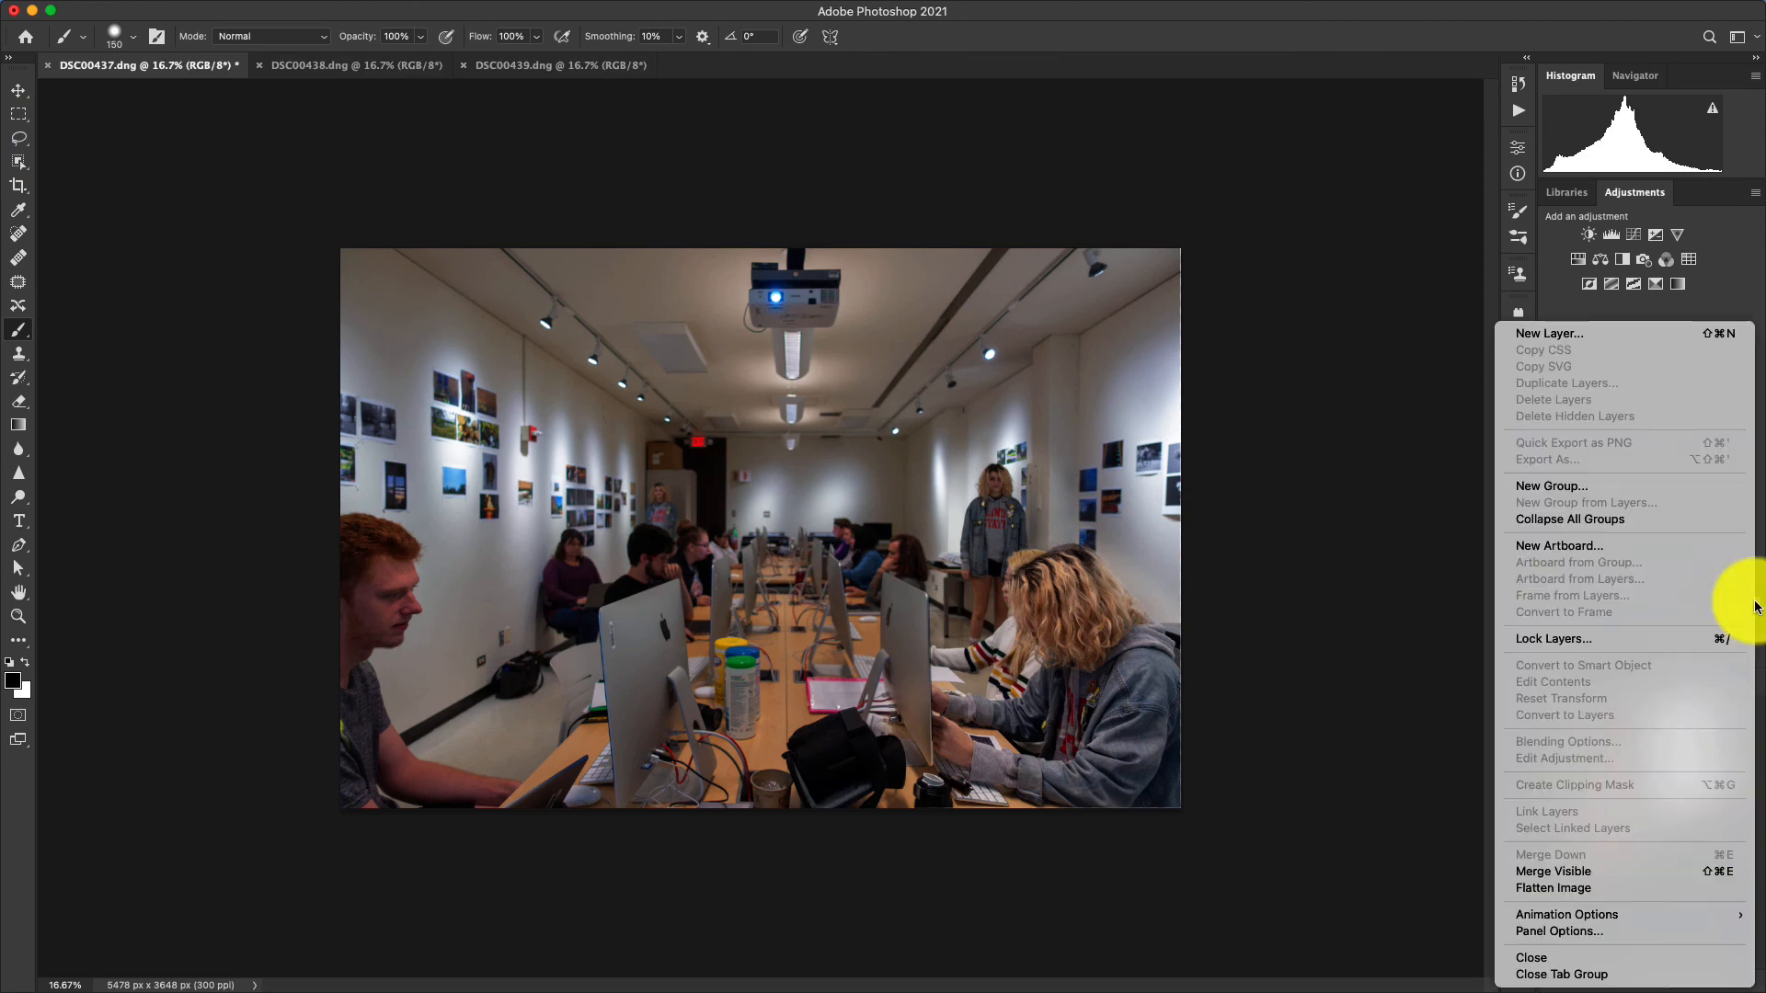
click(1575, 889)
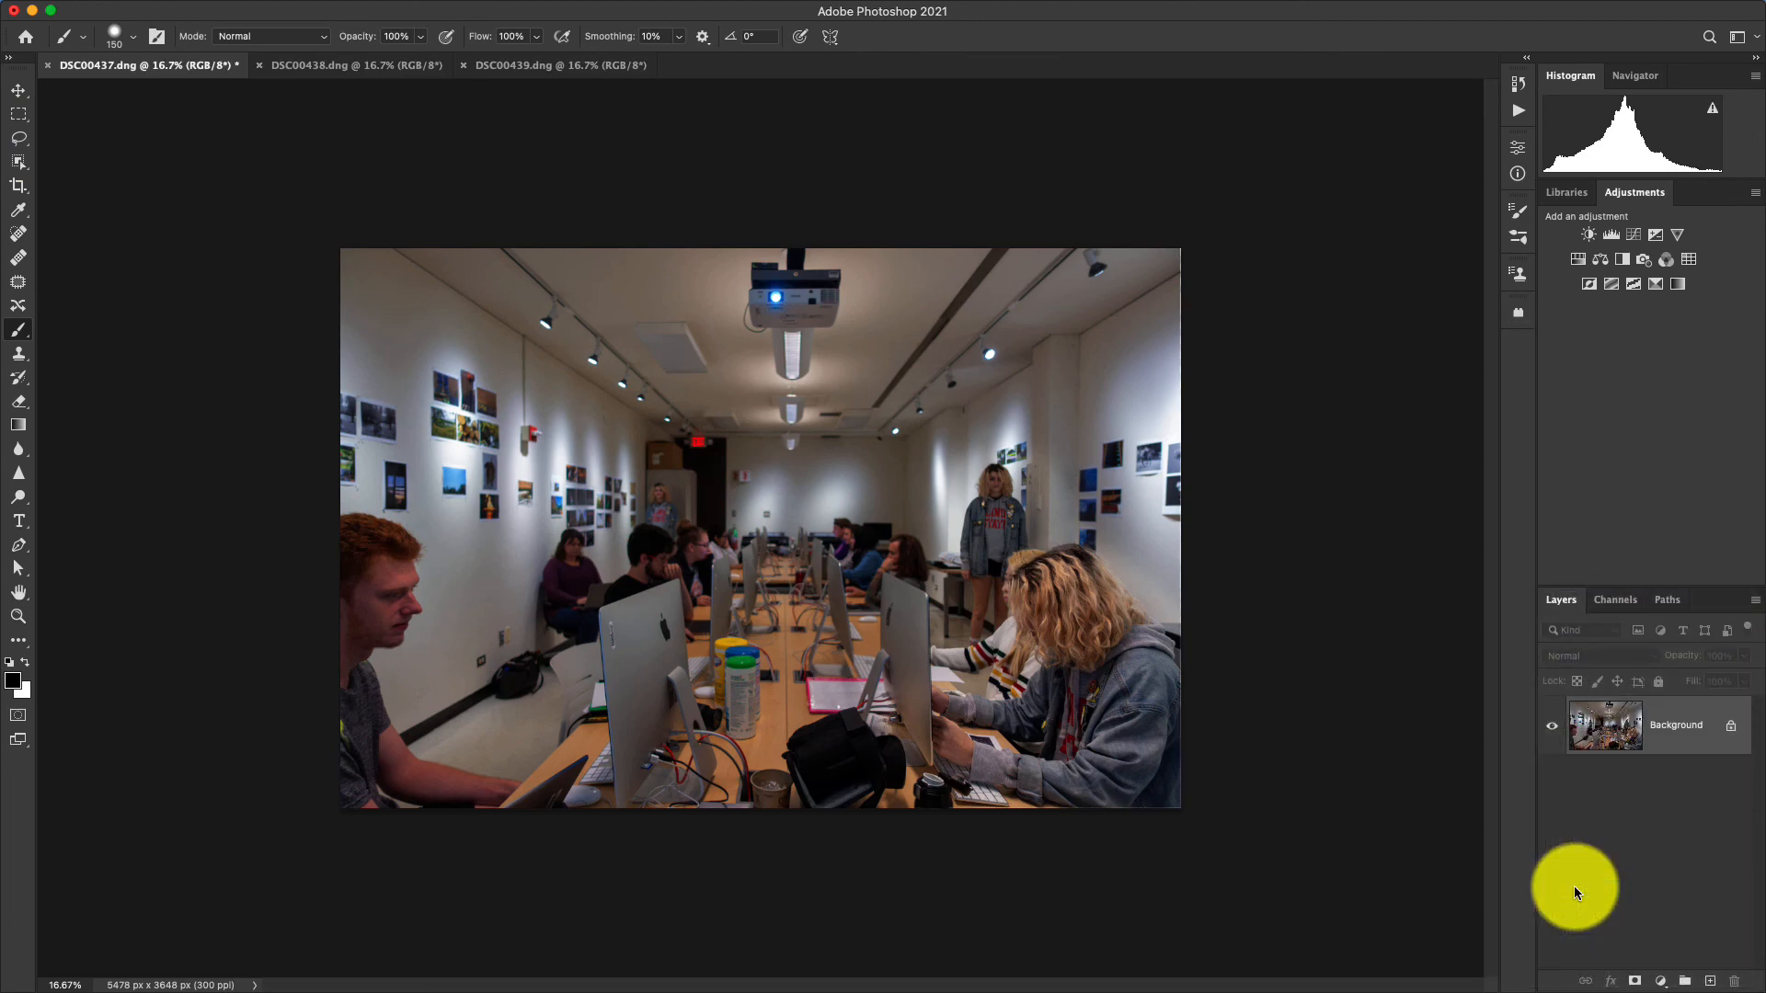
Start a crop in the original ratio and adjust its bottom and right edges slightly inward.
click(13, 194)
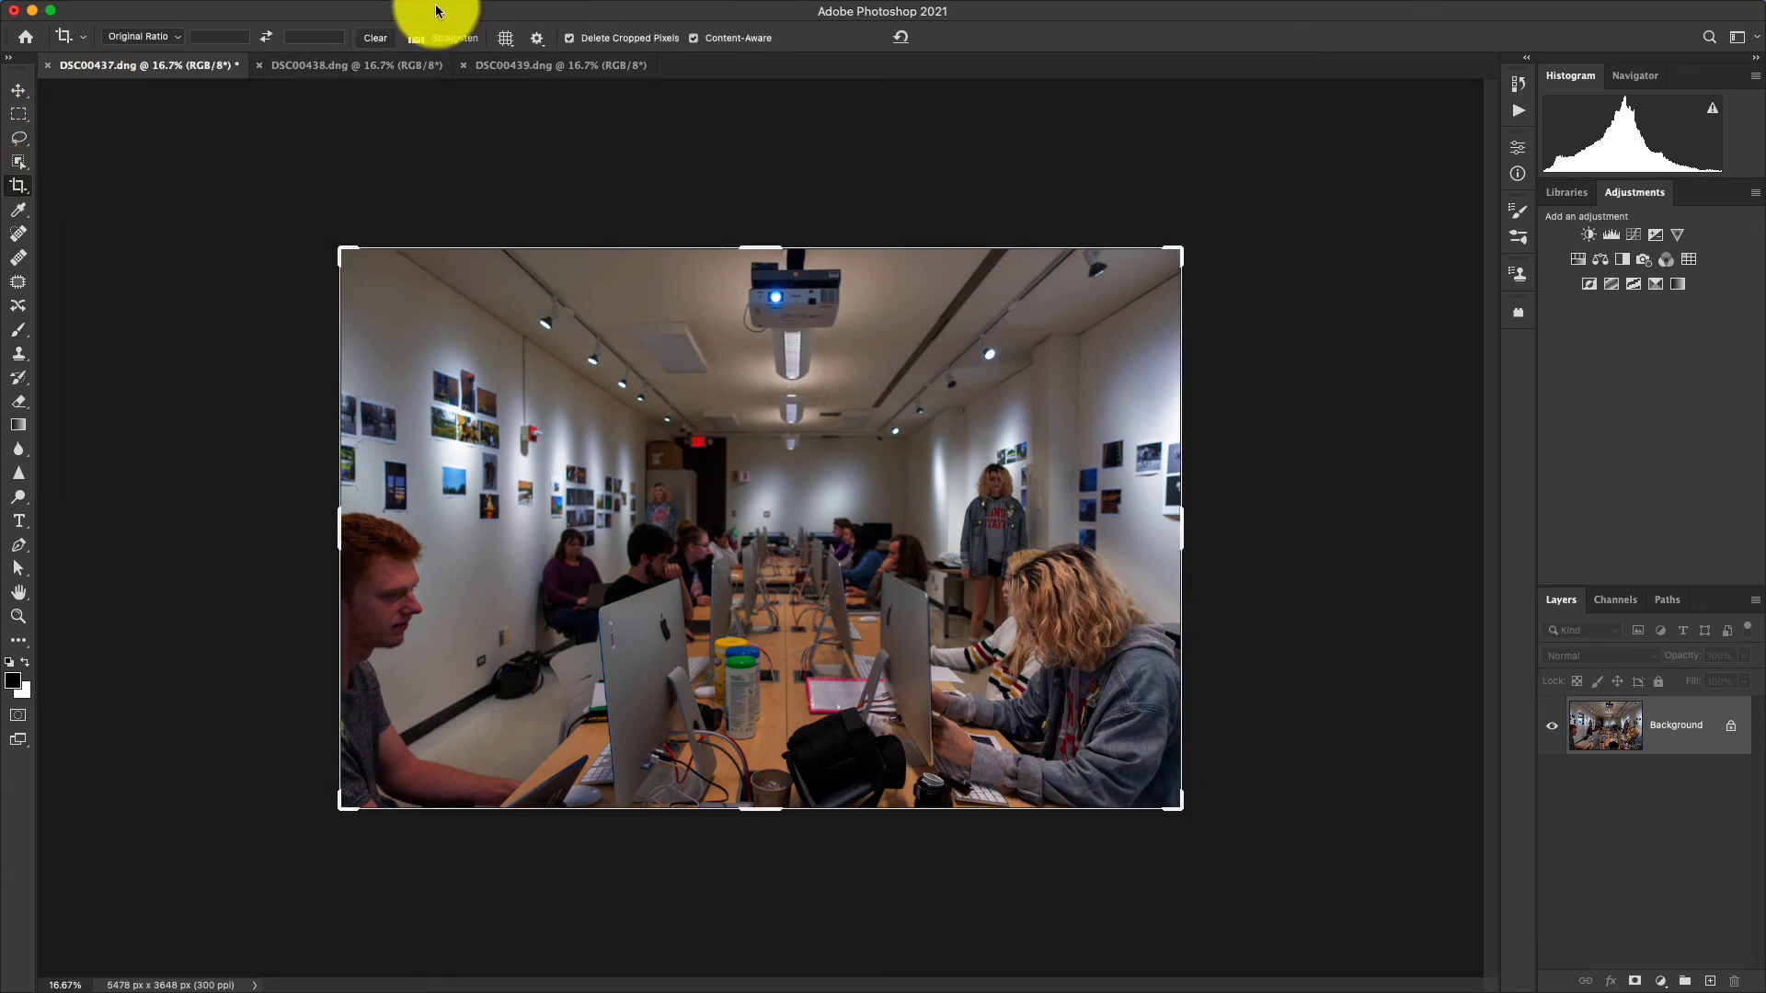
click(169, 41)
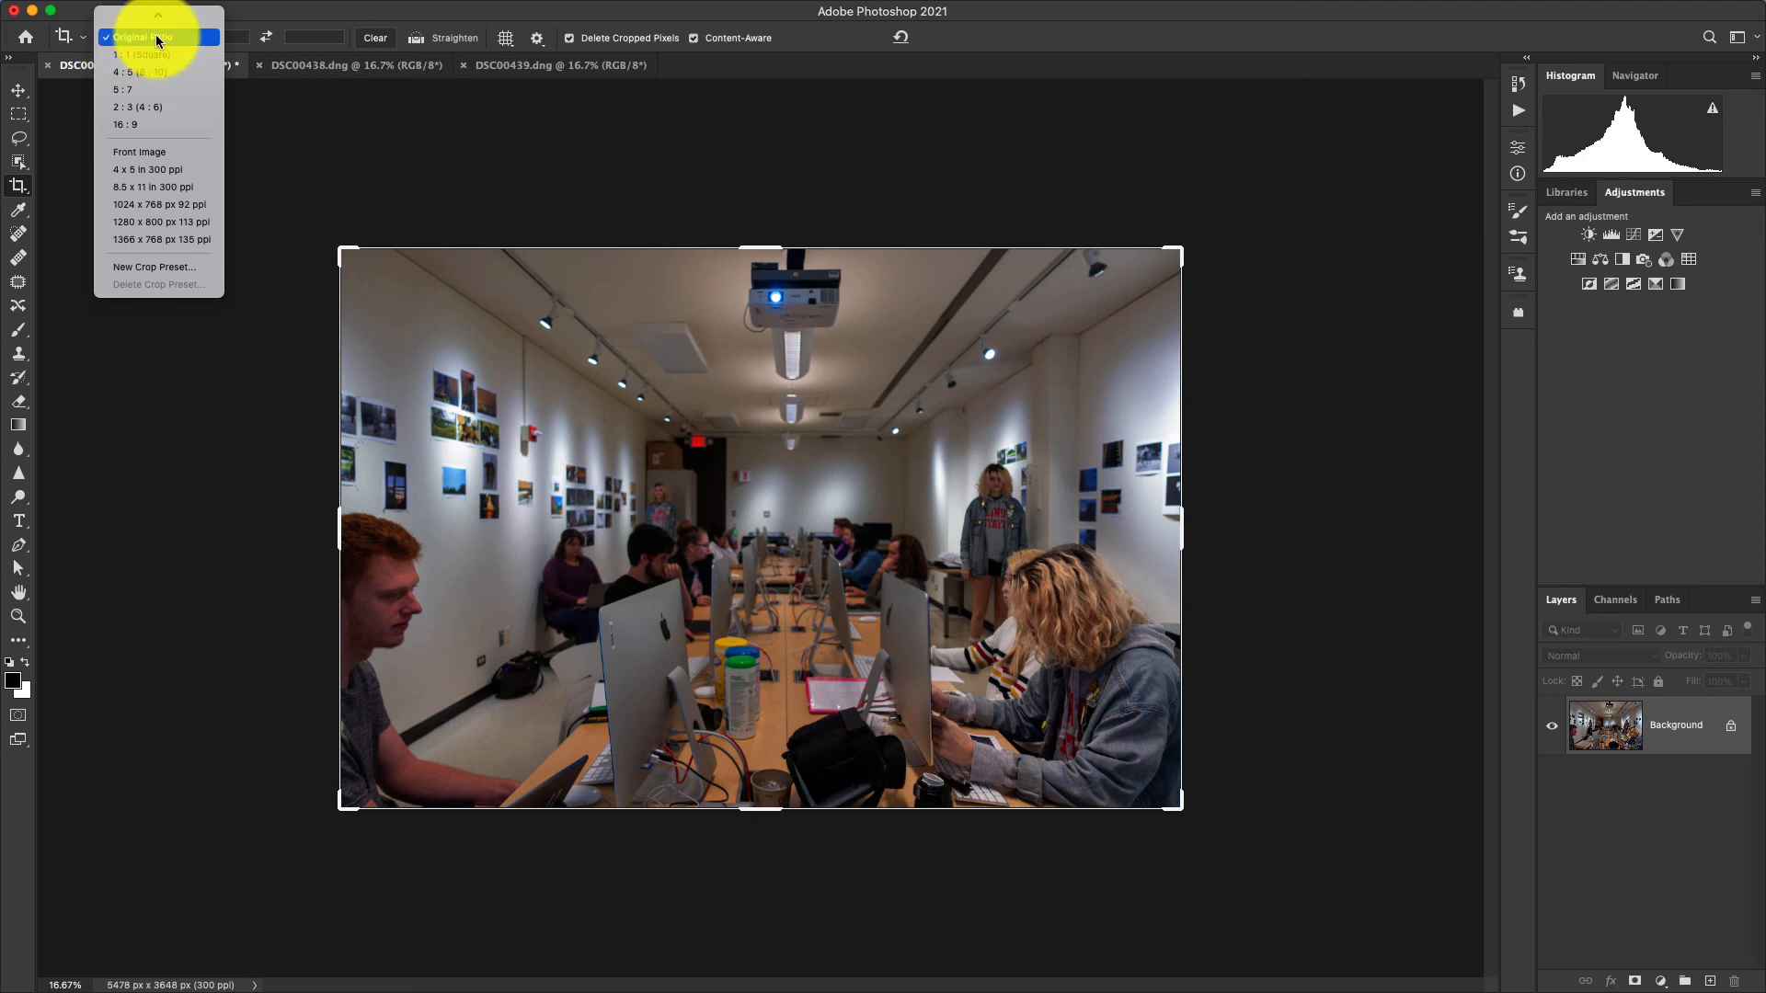
click(743, 811)
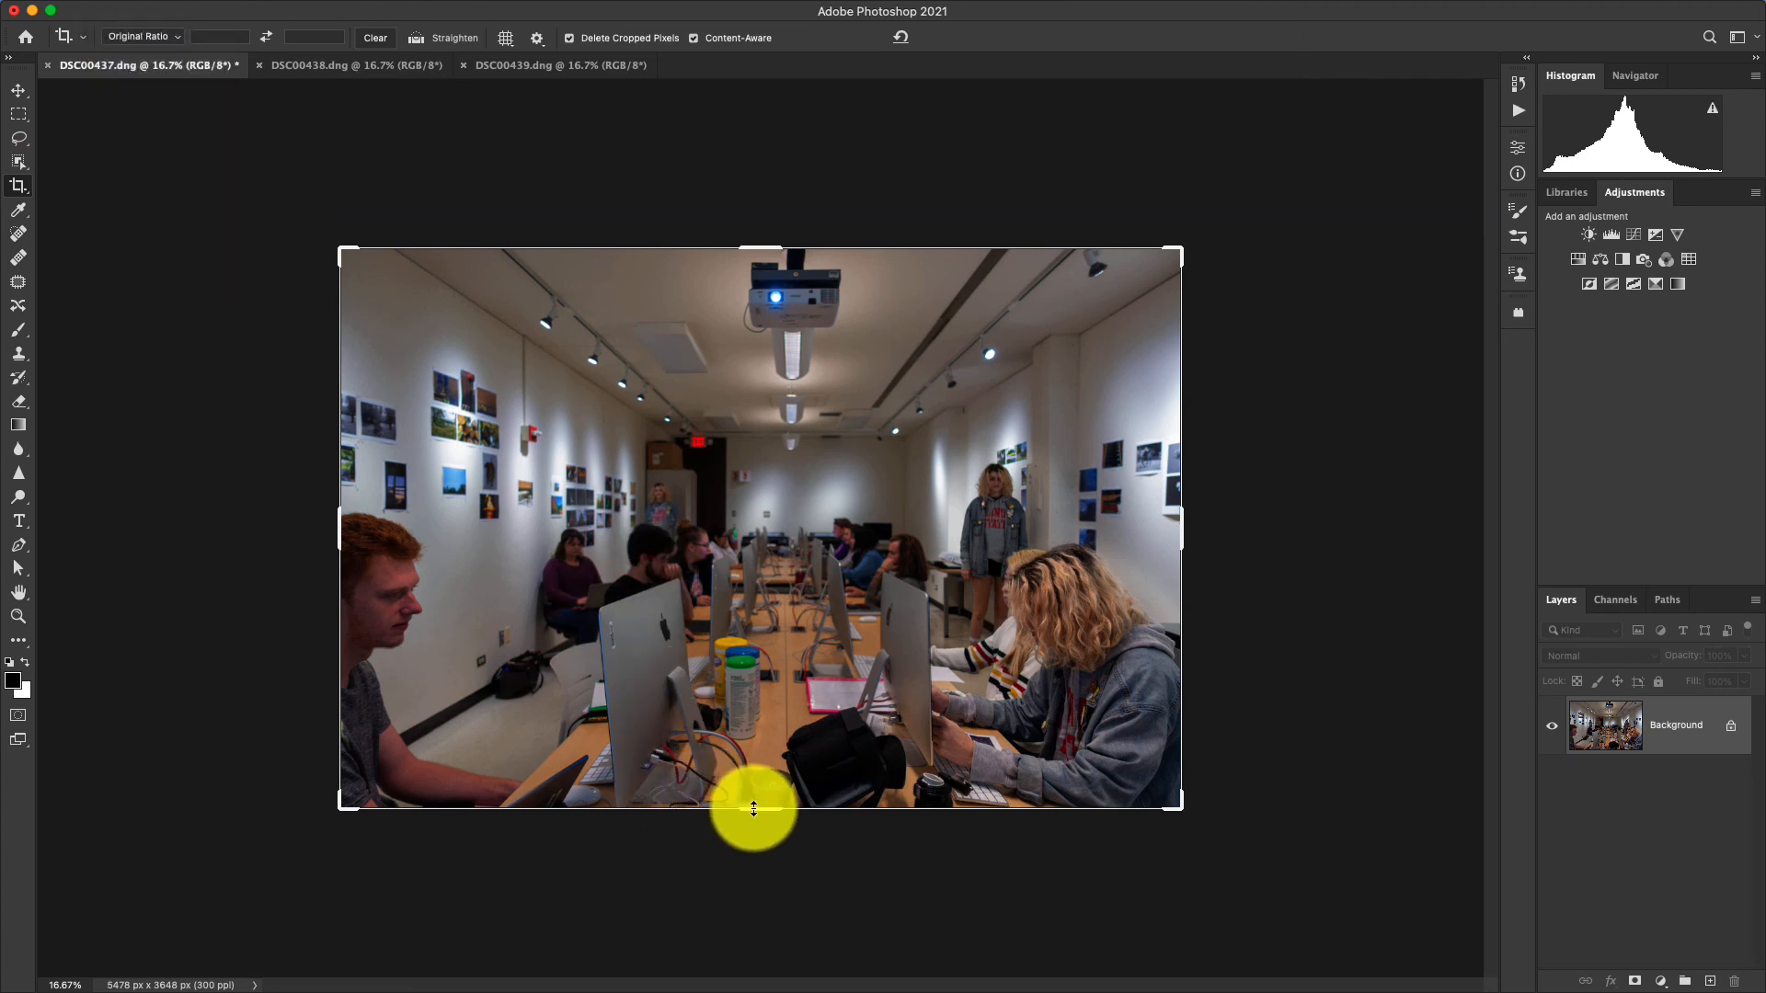
drag(754, 808, 748, 808)
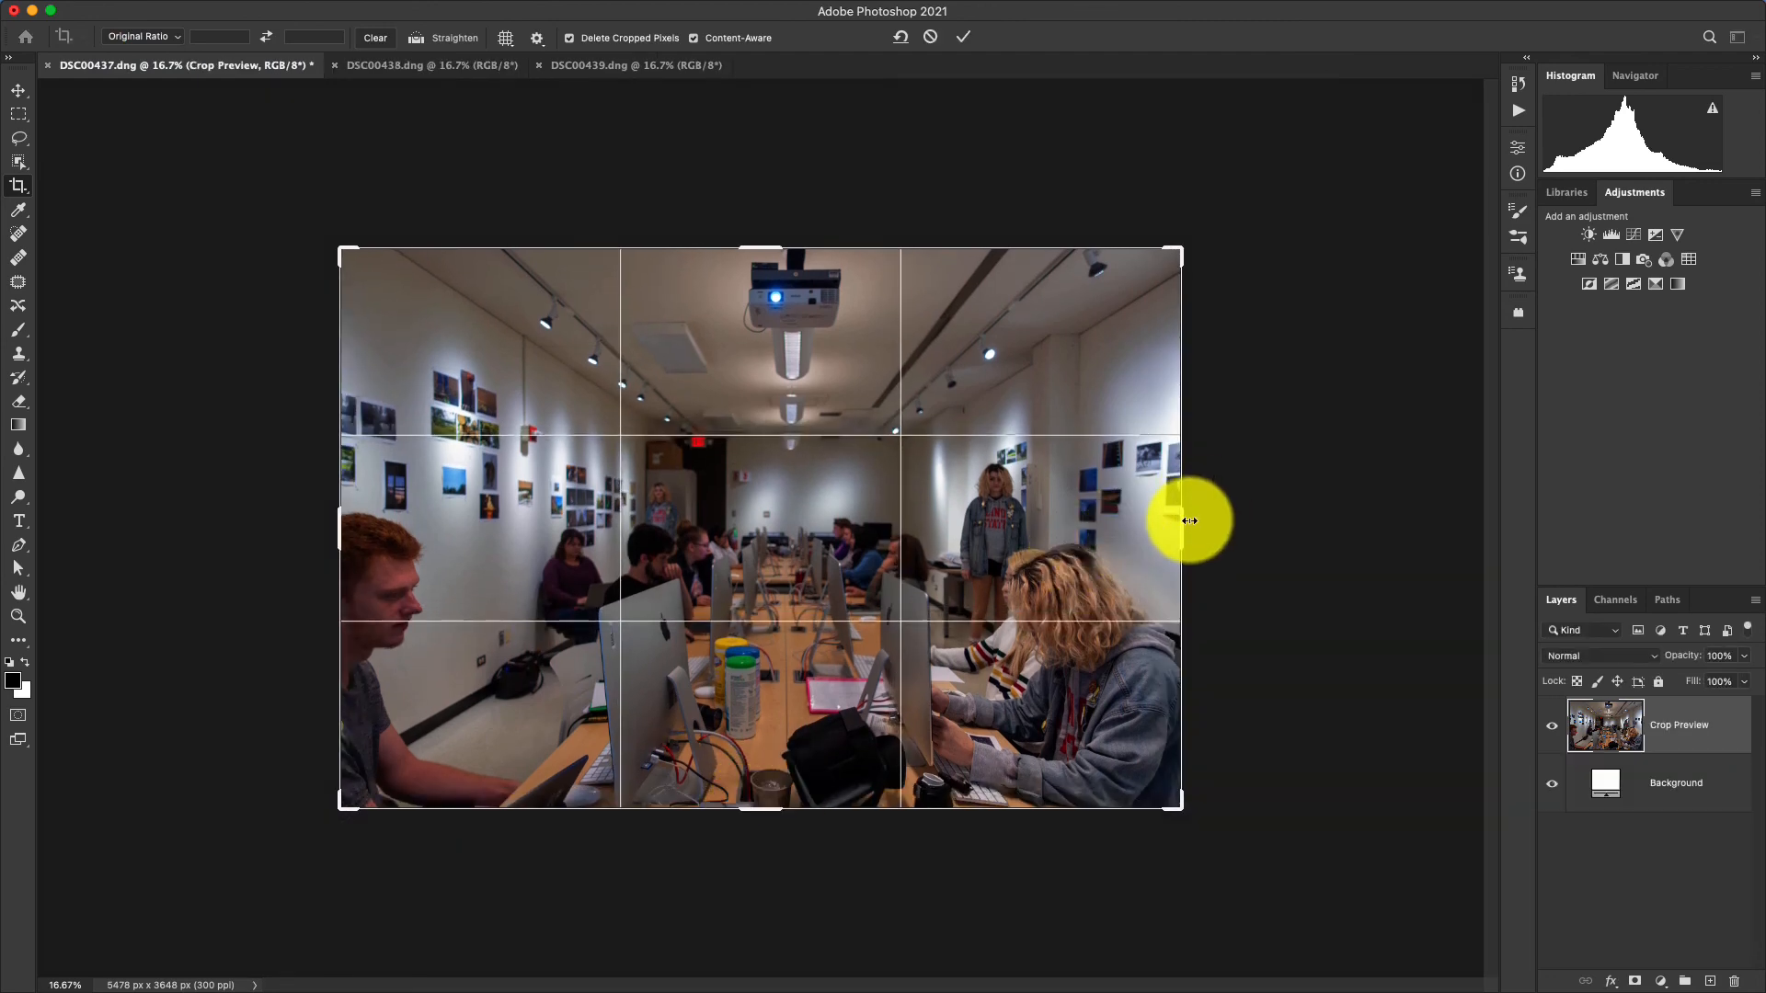
mouse_move(1189, 521)
mouse_down()
mouse_move(930, 516)
mouse_move(1184, 518)
mouse_up()
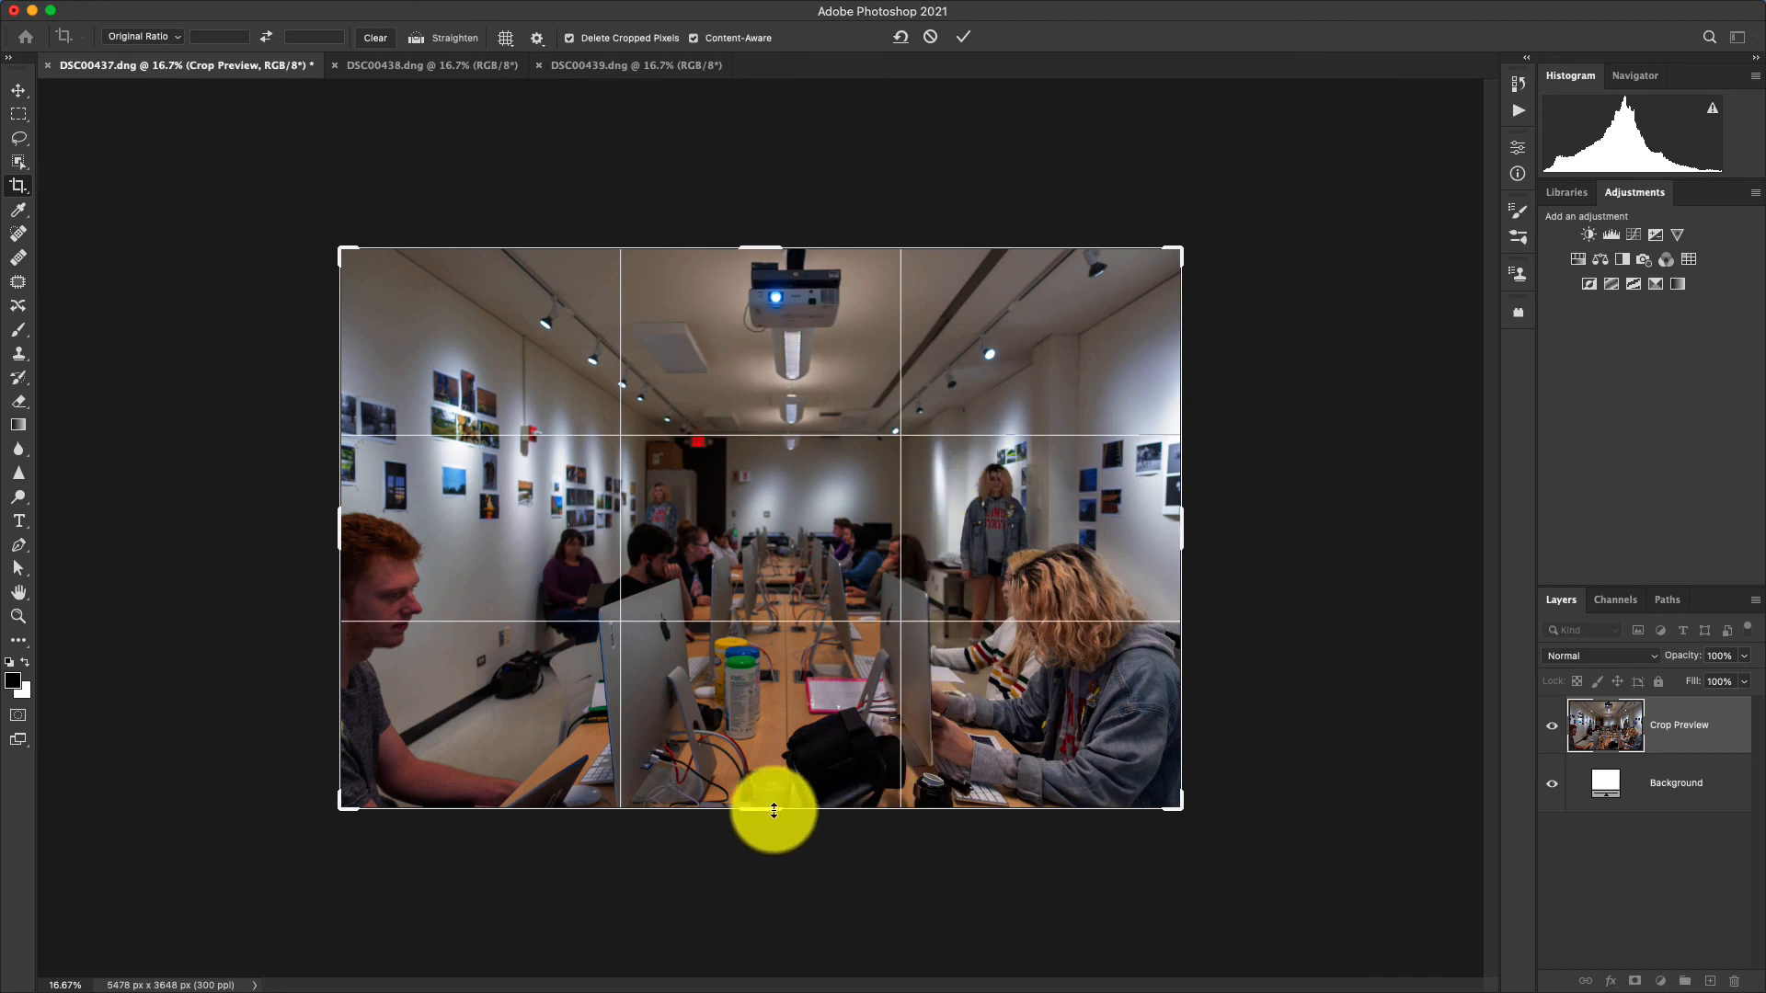
drag(767, 812, 769, 807)
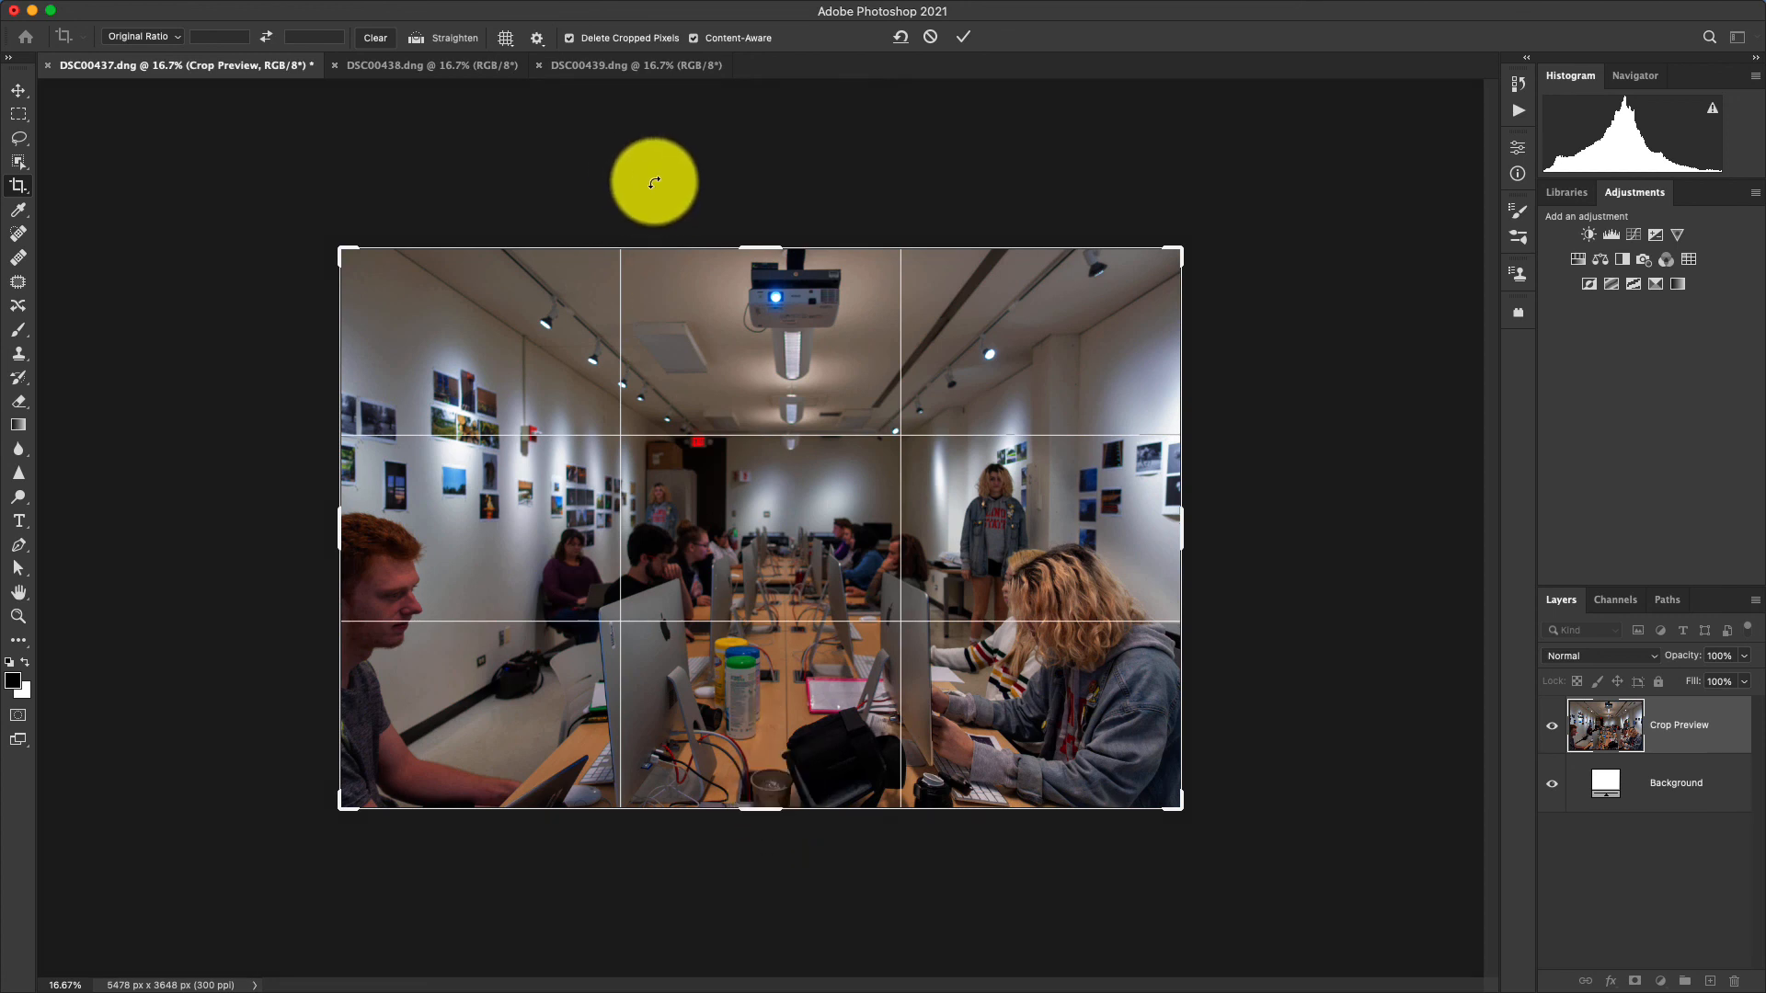
Turn off snapping and pull the crop's upper edge slightly inward.
mouse_move(570, 11)
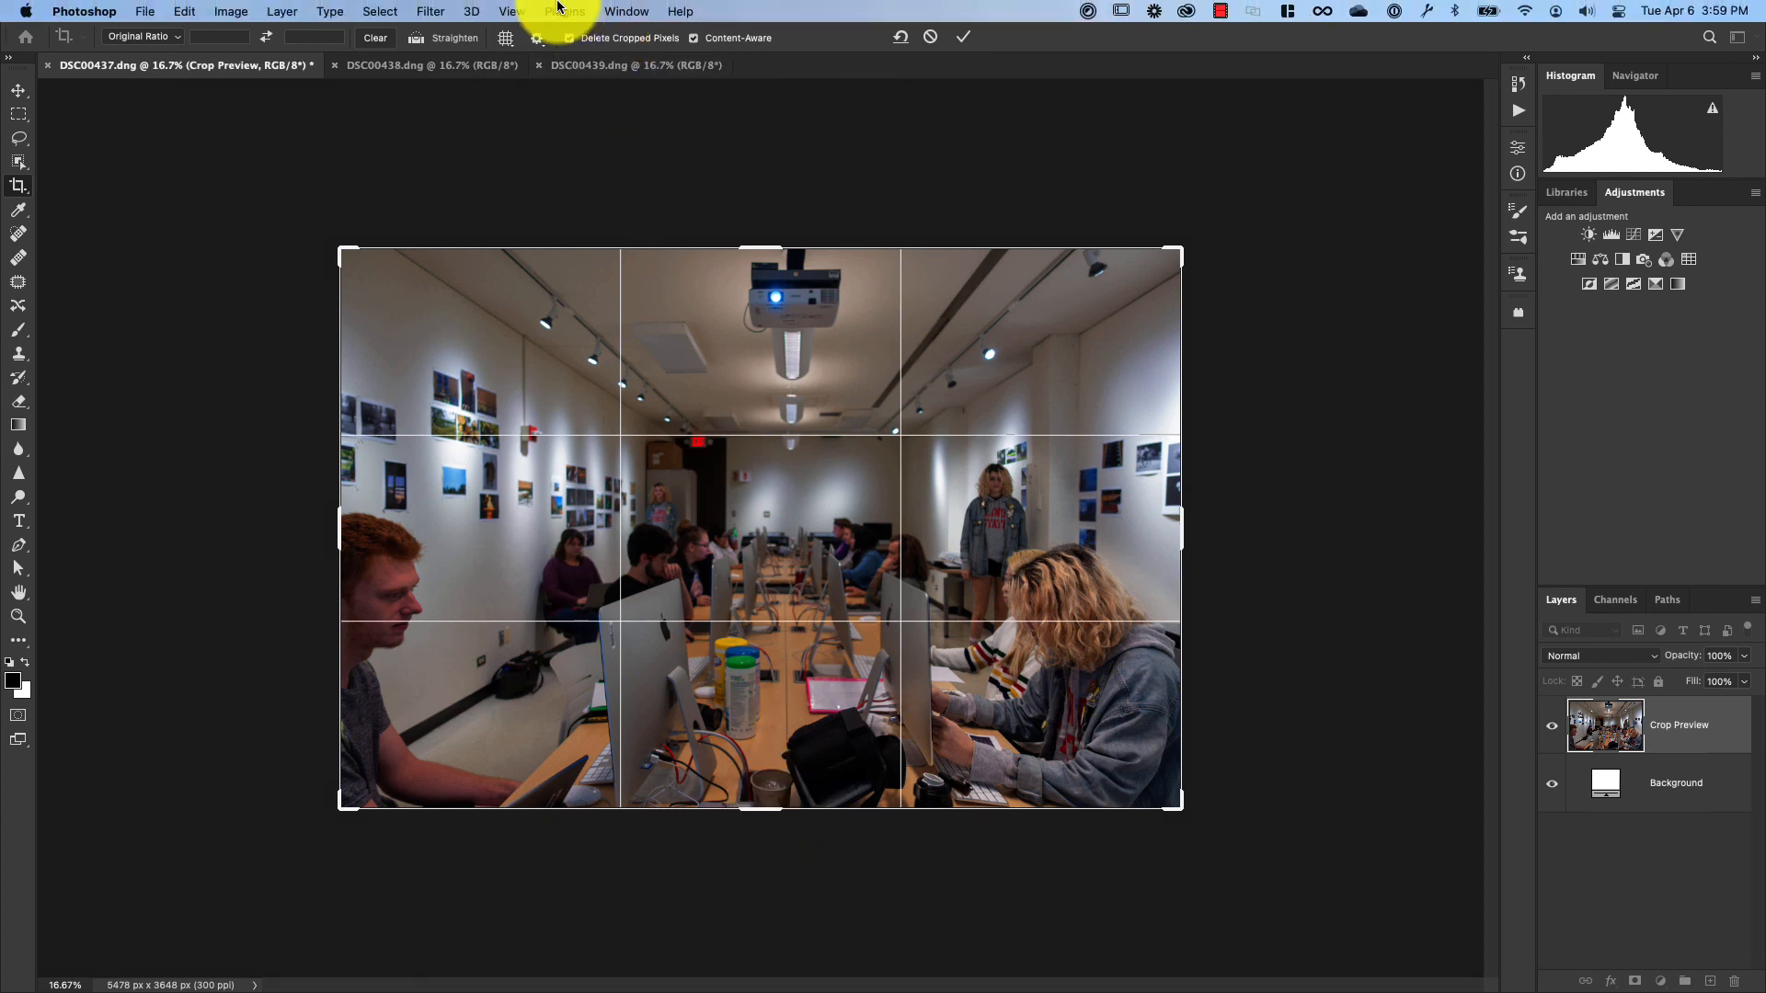
click(508, 11)
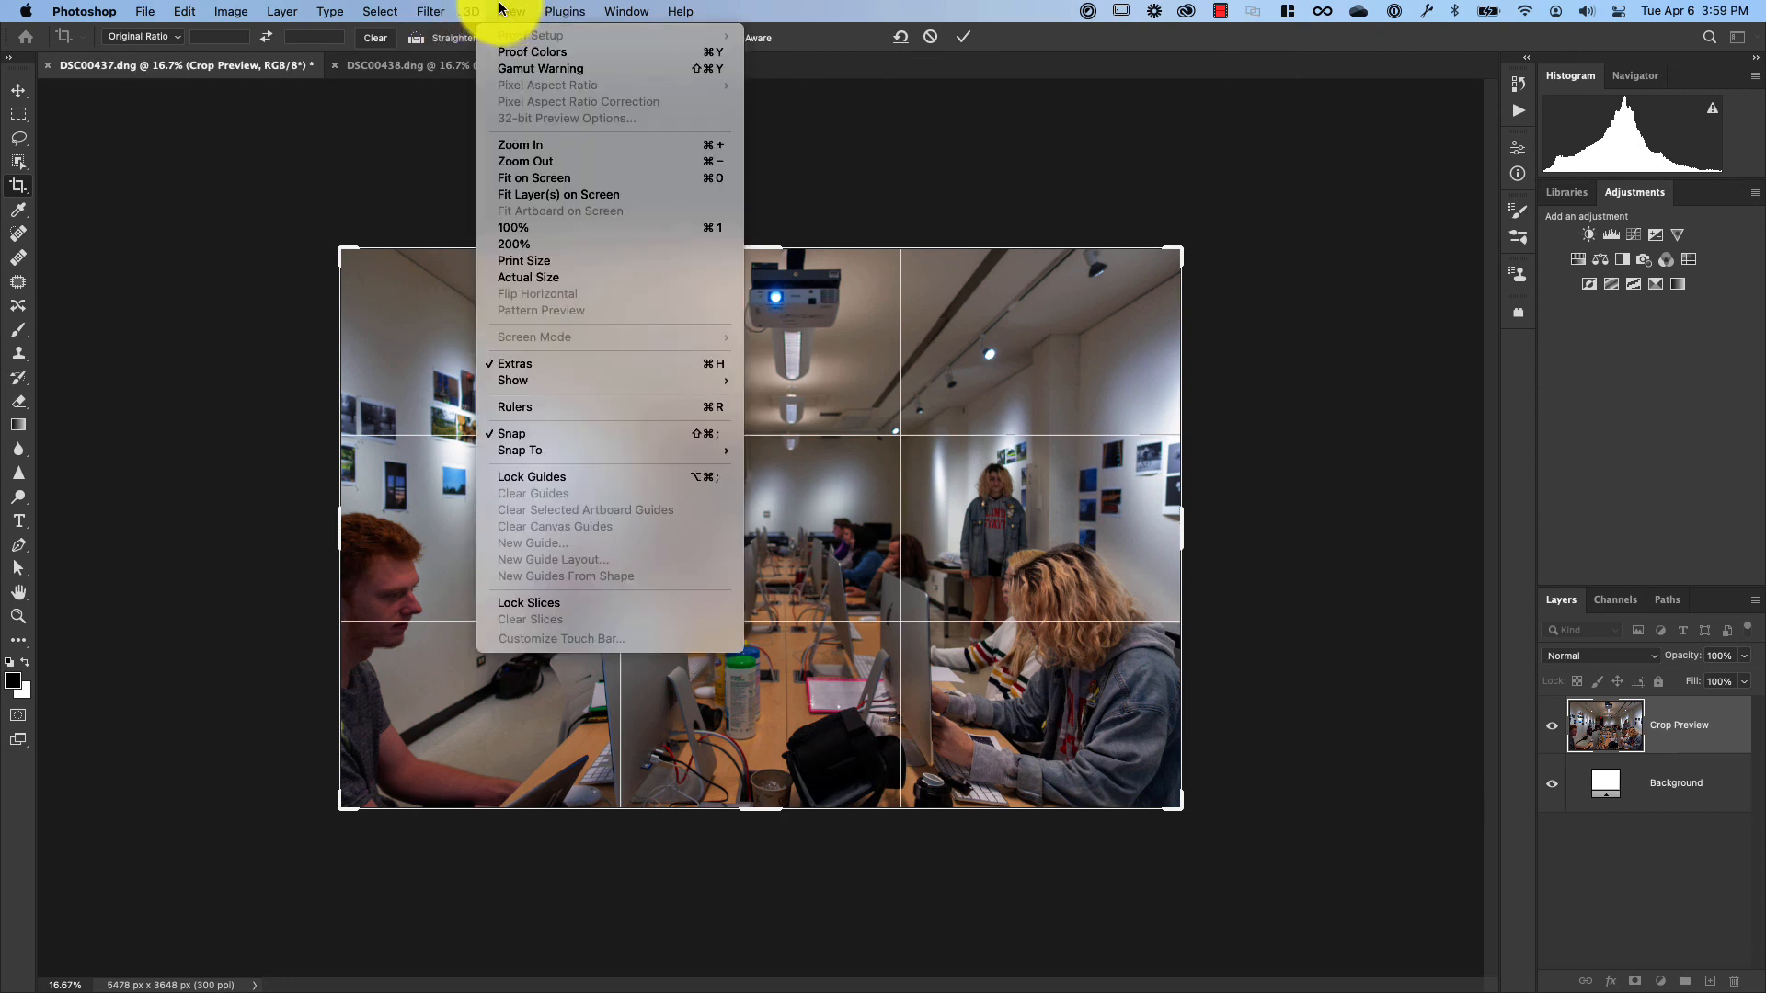
click(526, 436)
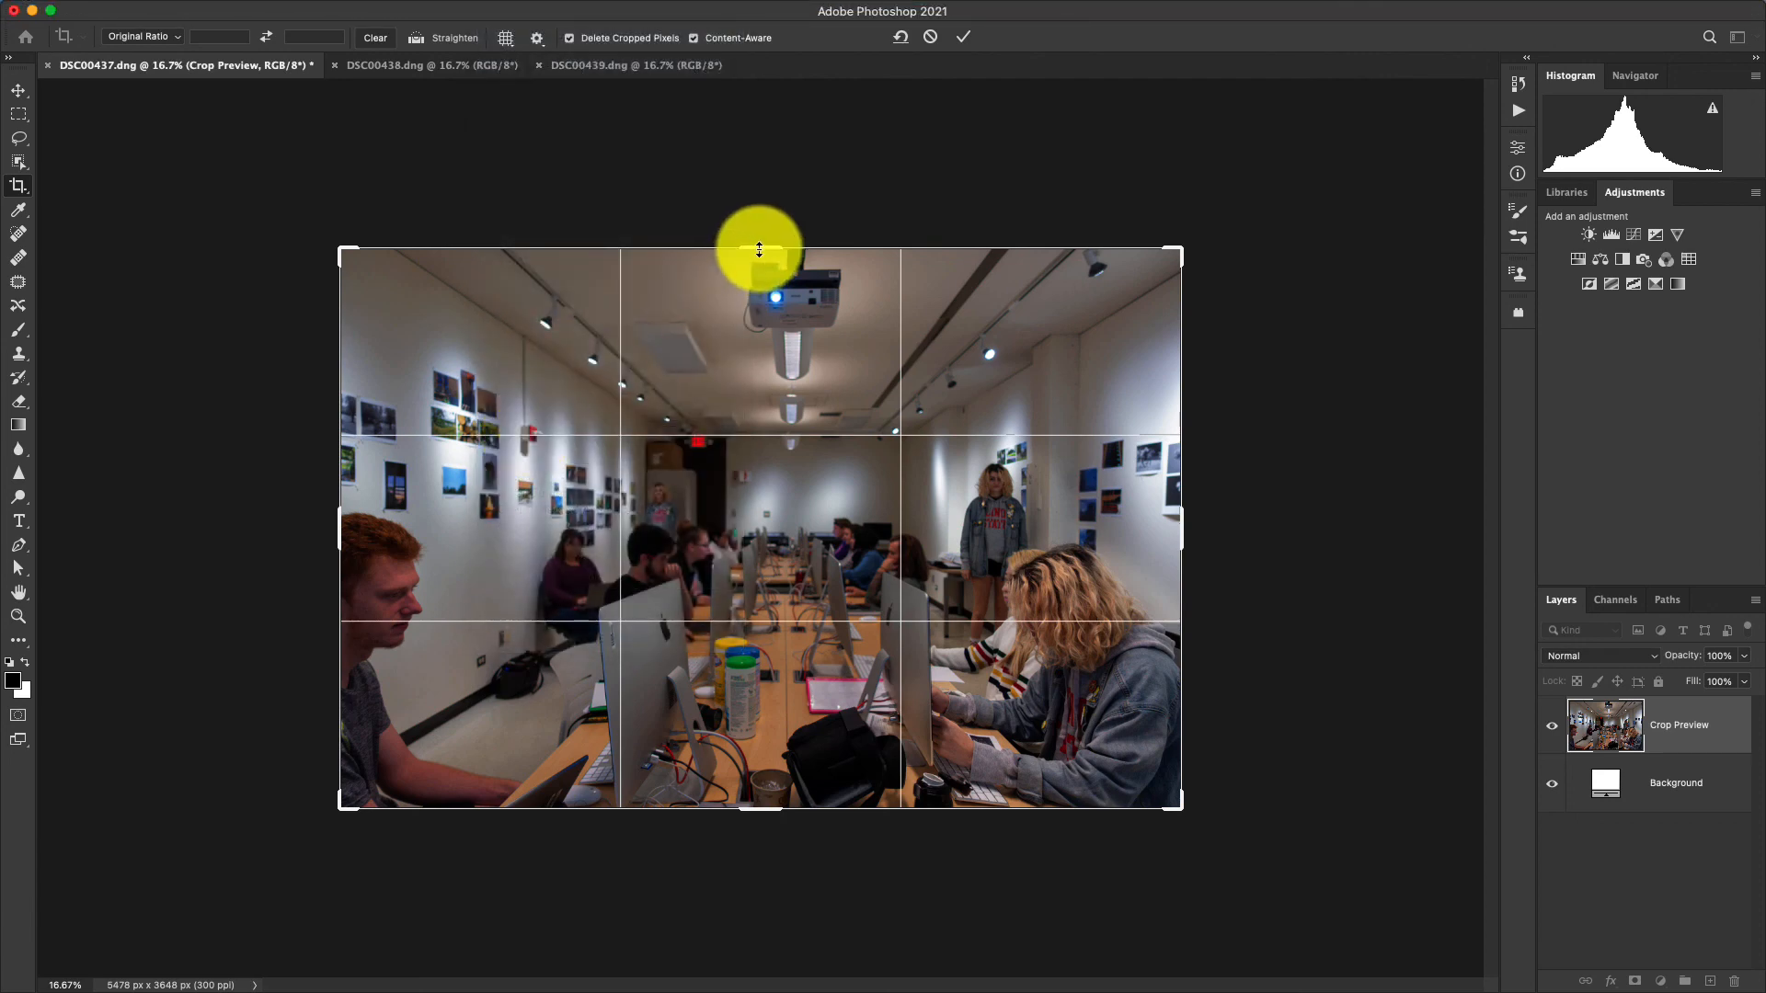
drag(759, 252, 756, 248)
Trim the crop's right edge just inside the photo's border and apply the crop.
key(super+equal)
key(super+equal)
key(super+equal)
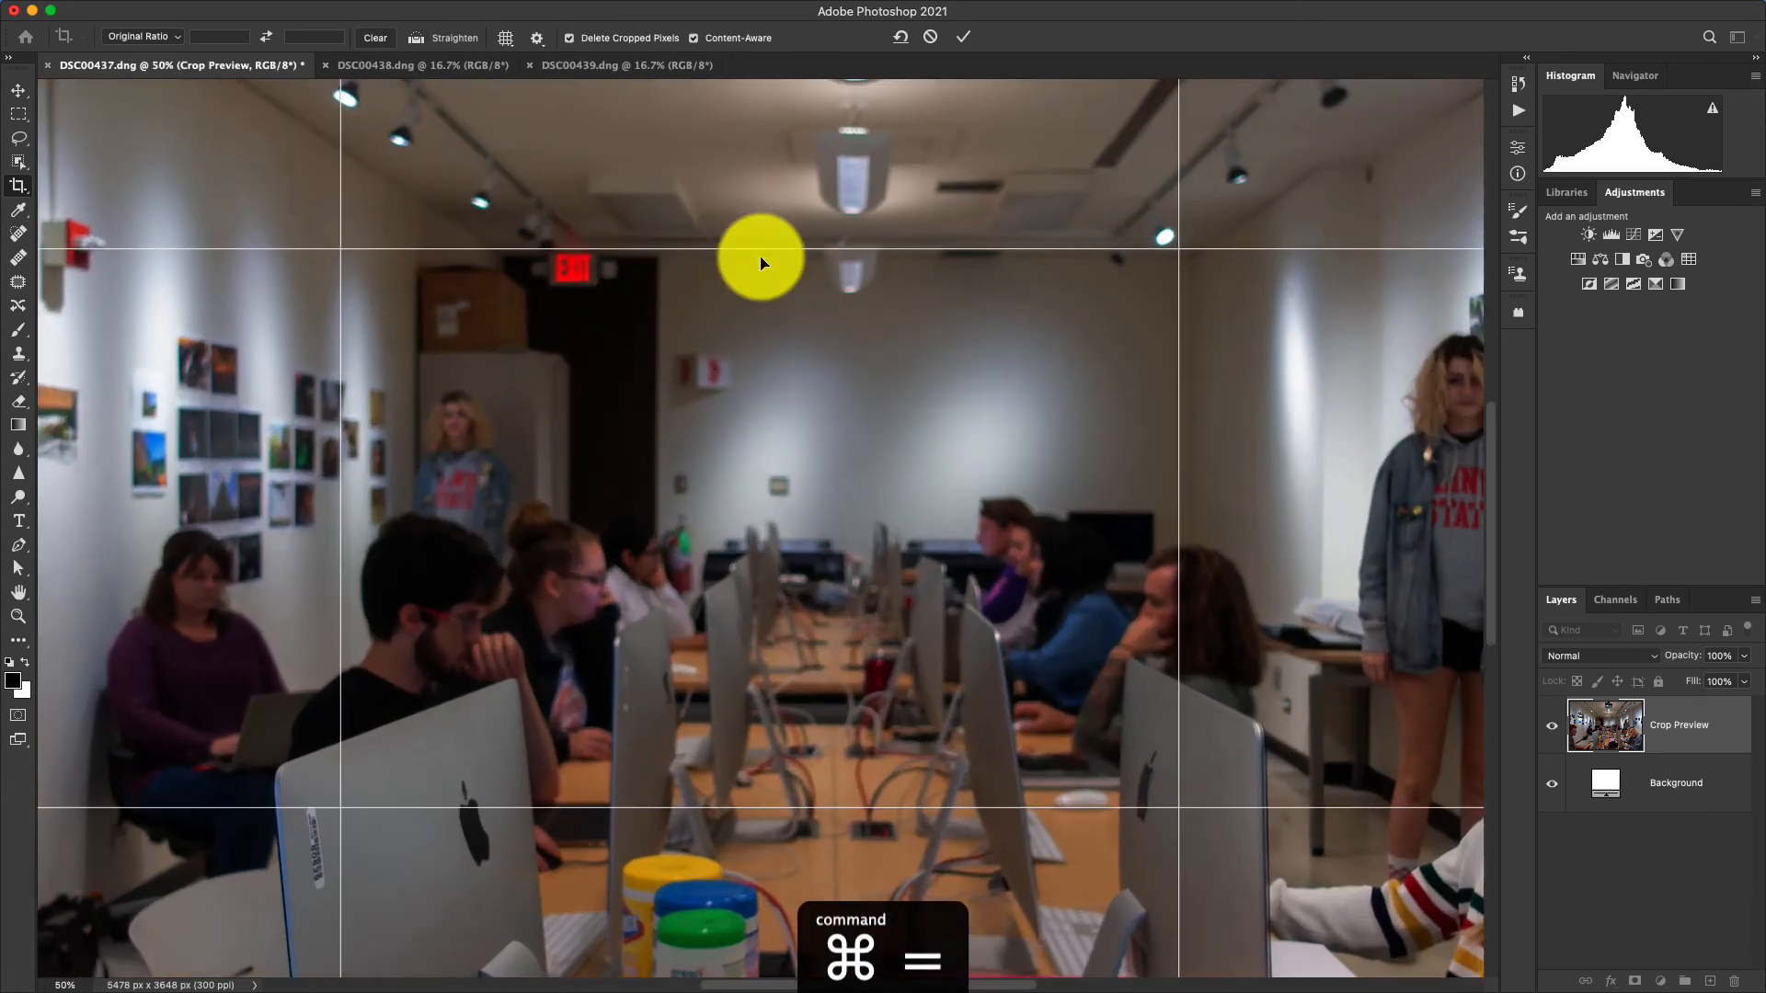
drag(1049, 402, 465, 484)
drag(760, 574, 654, 588)
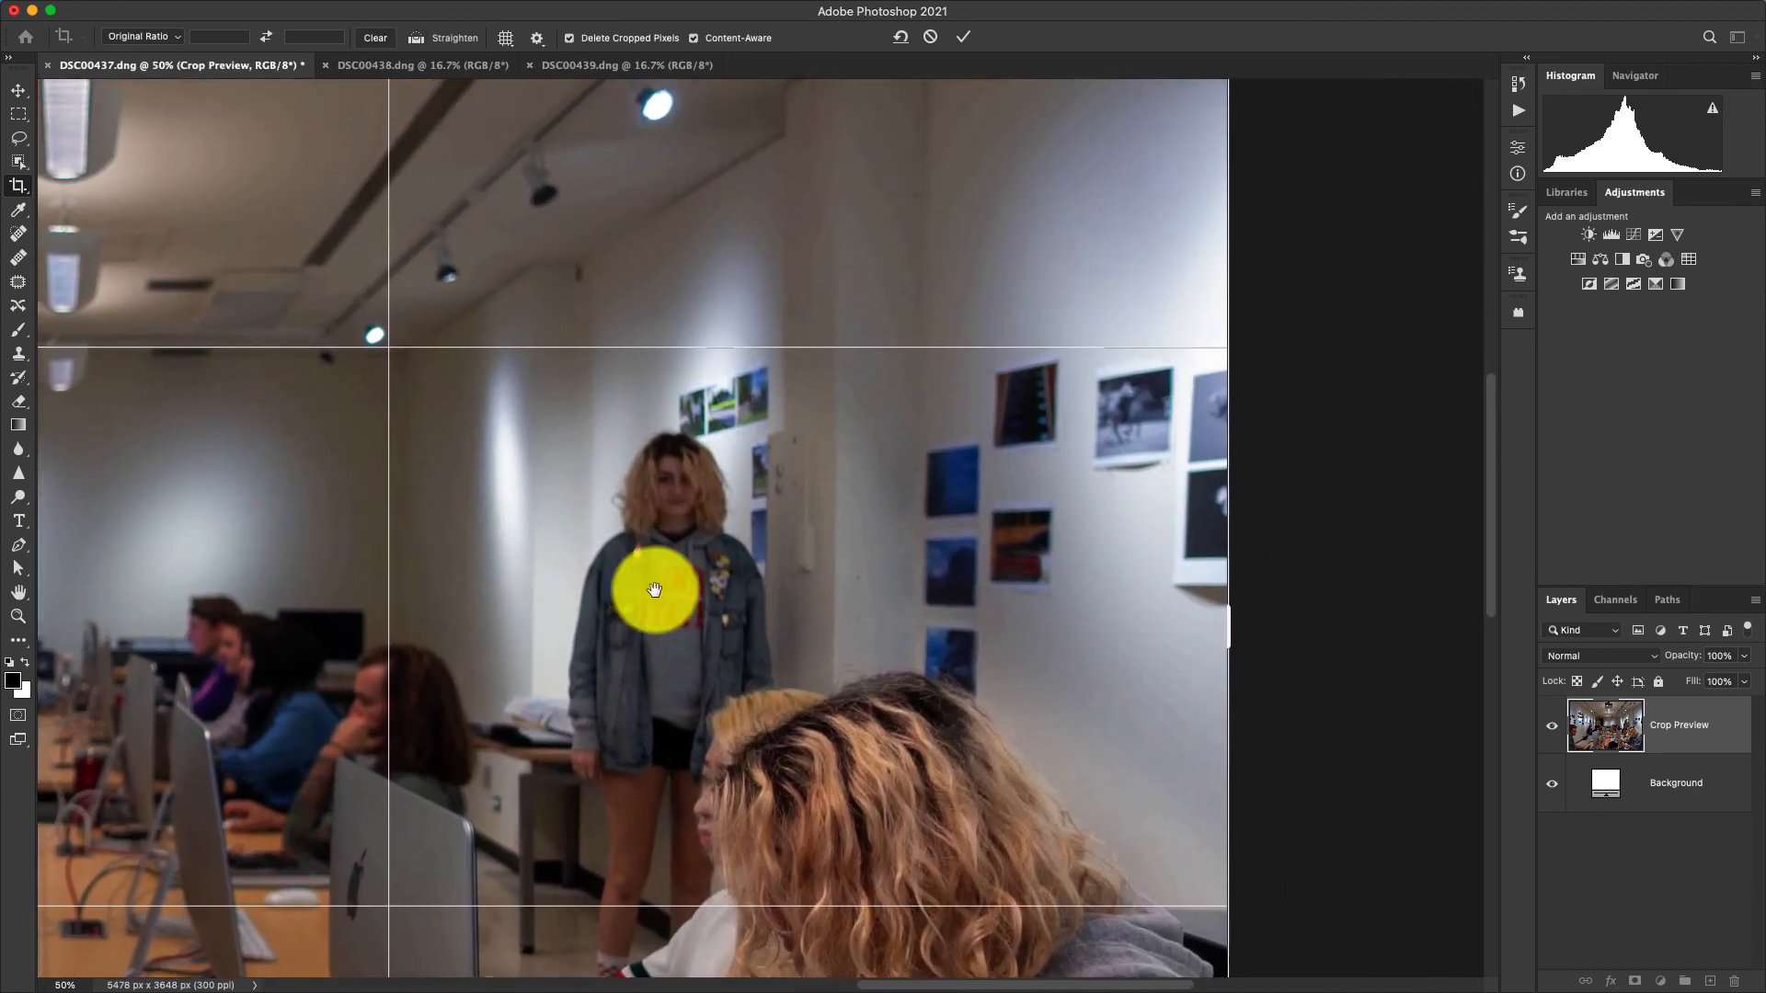
drag(126, 759, 701, 632)
drag(1068, 639, 466, 643)
drag(1206, 497, 1204, 497)
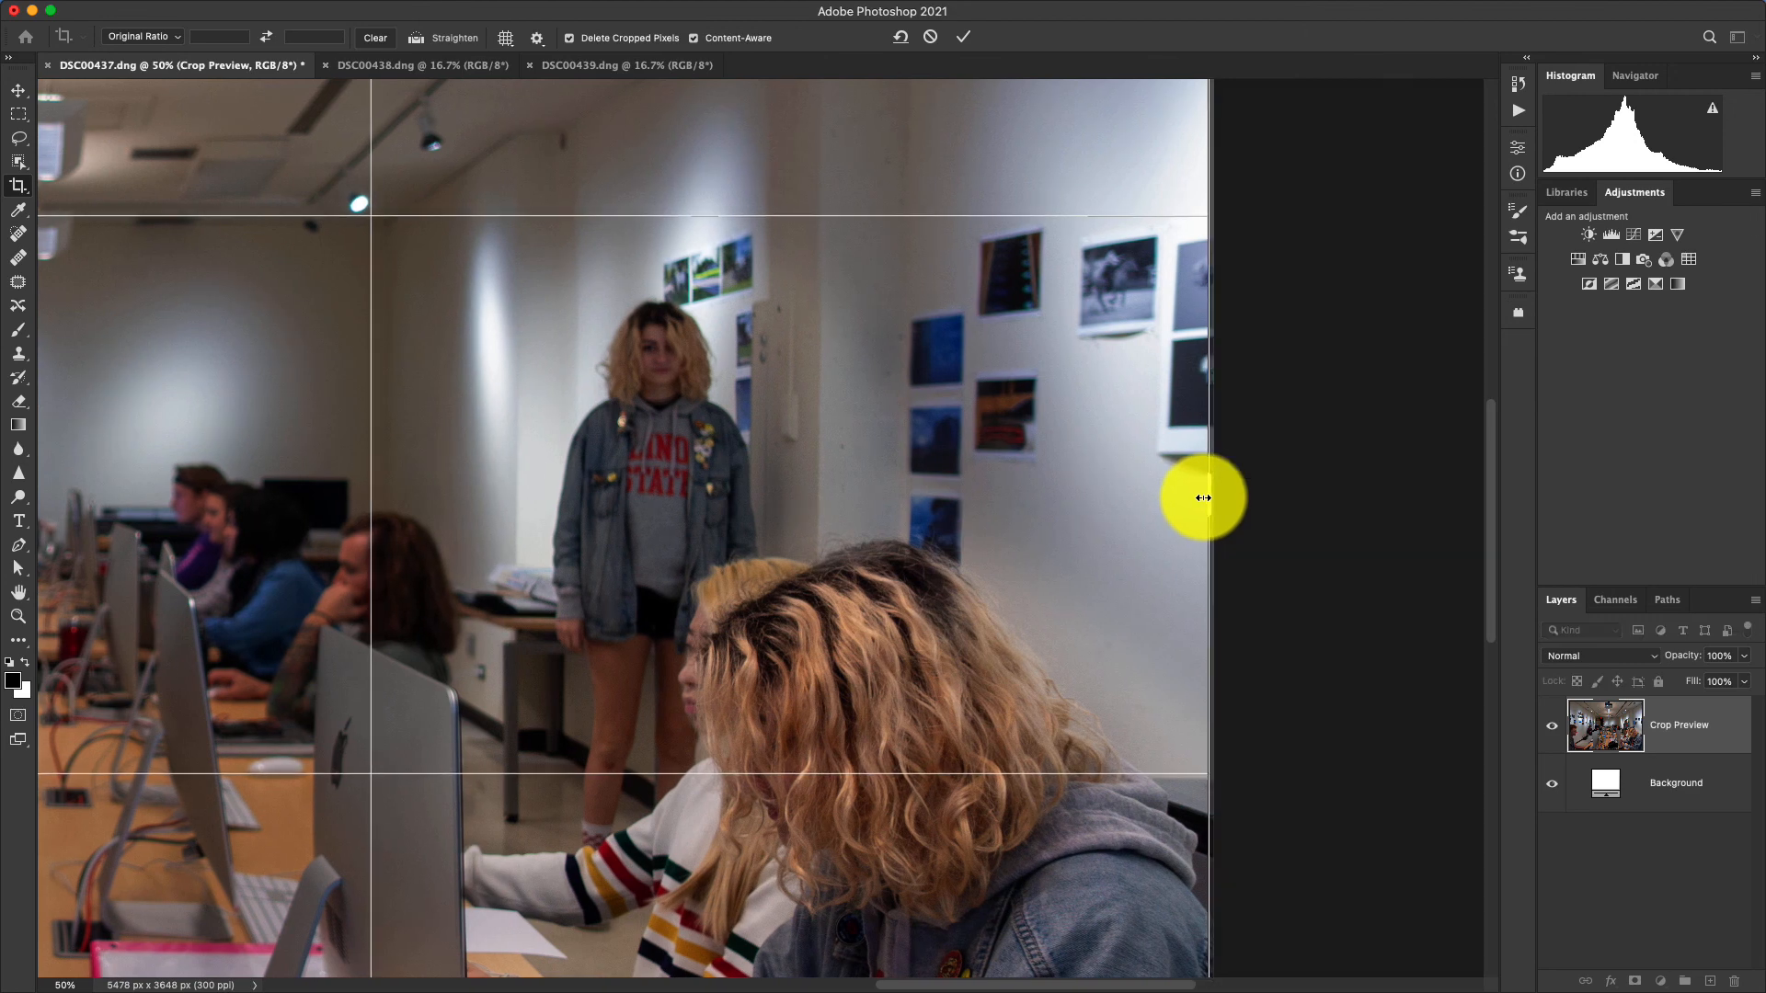
key(super+0)
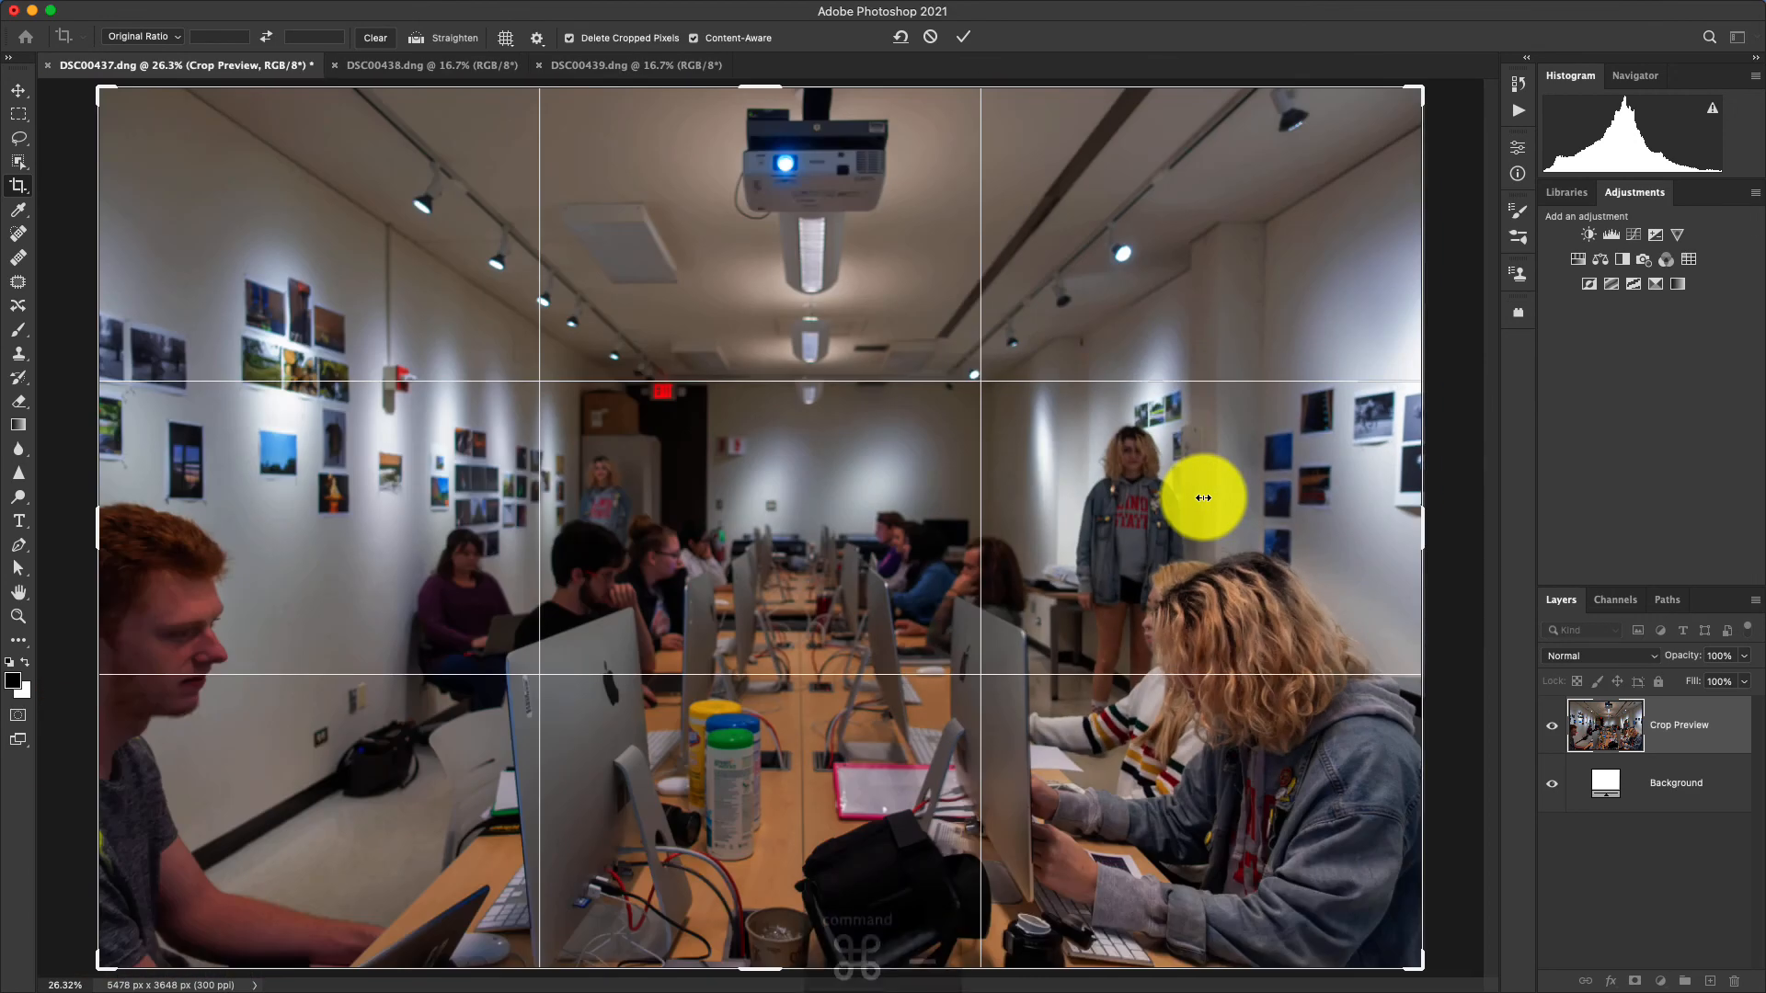
key(super+minus)
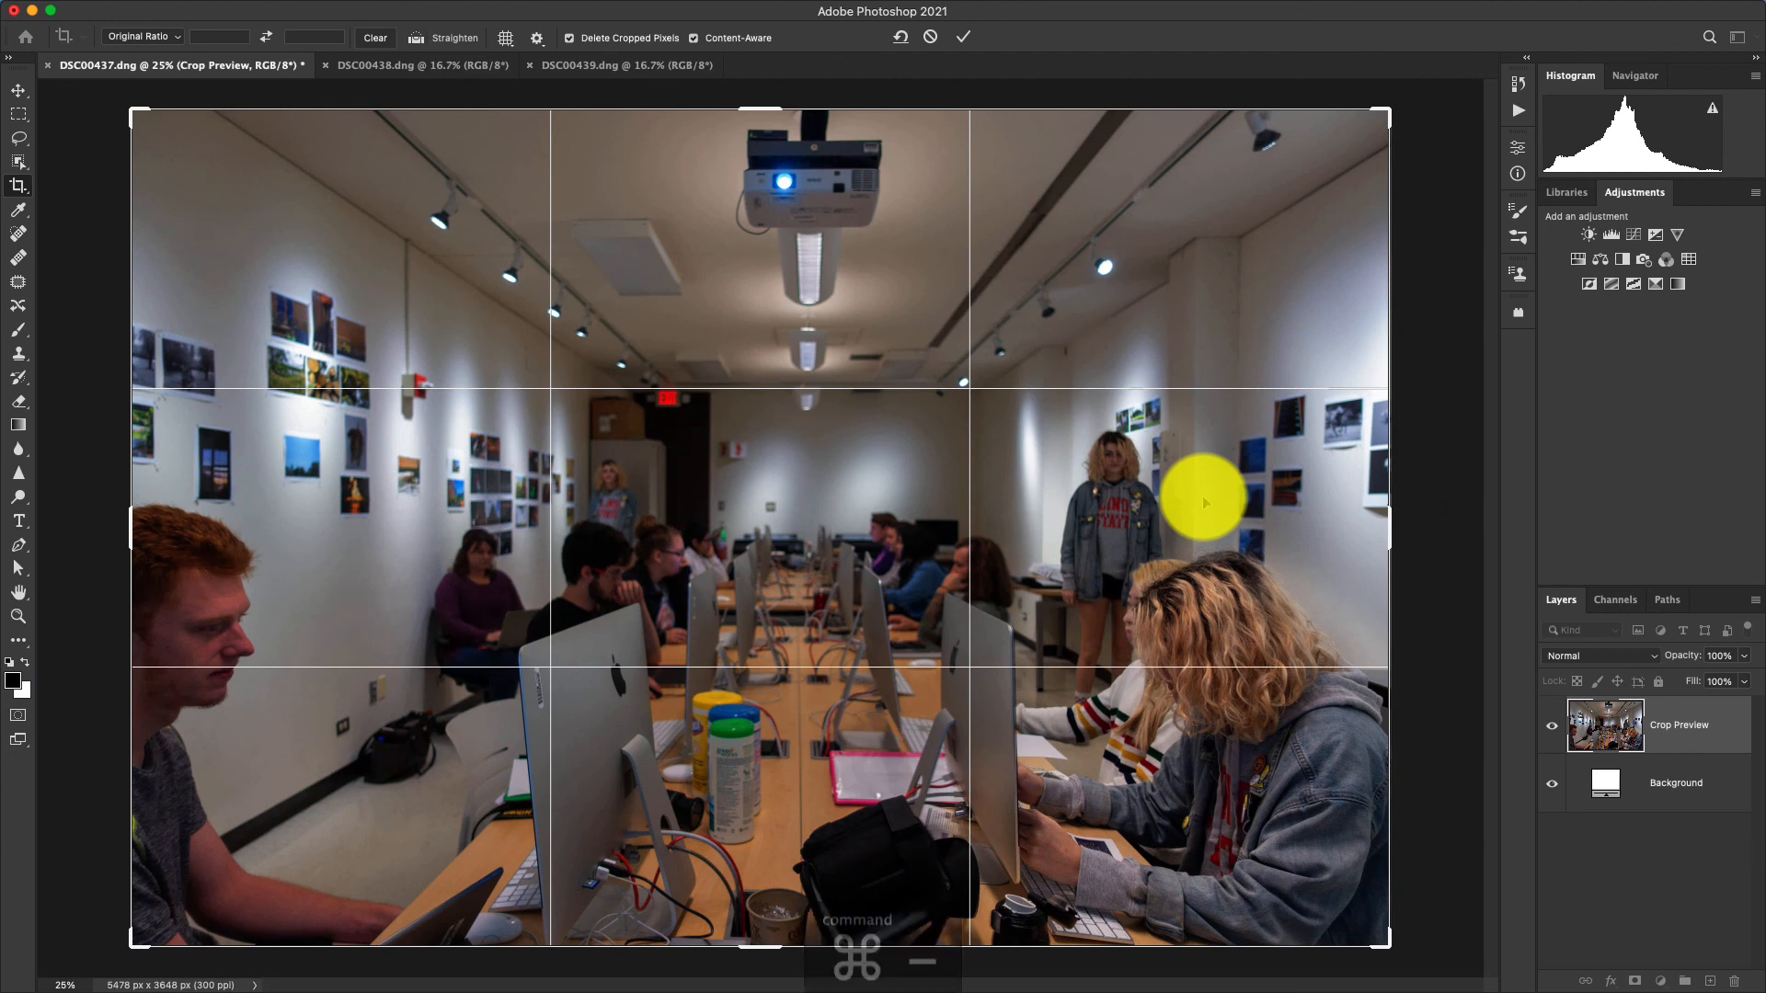
click(966, 37)
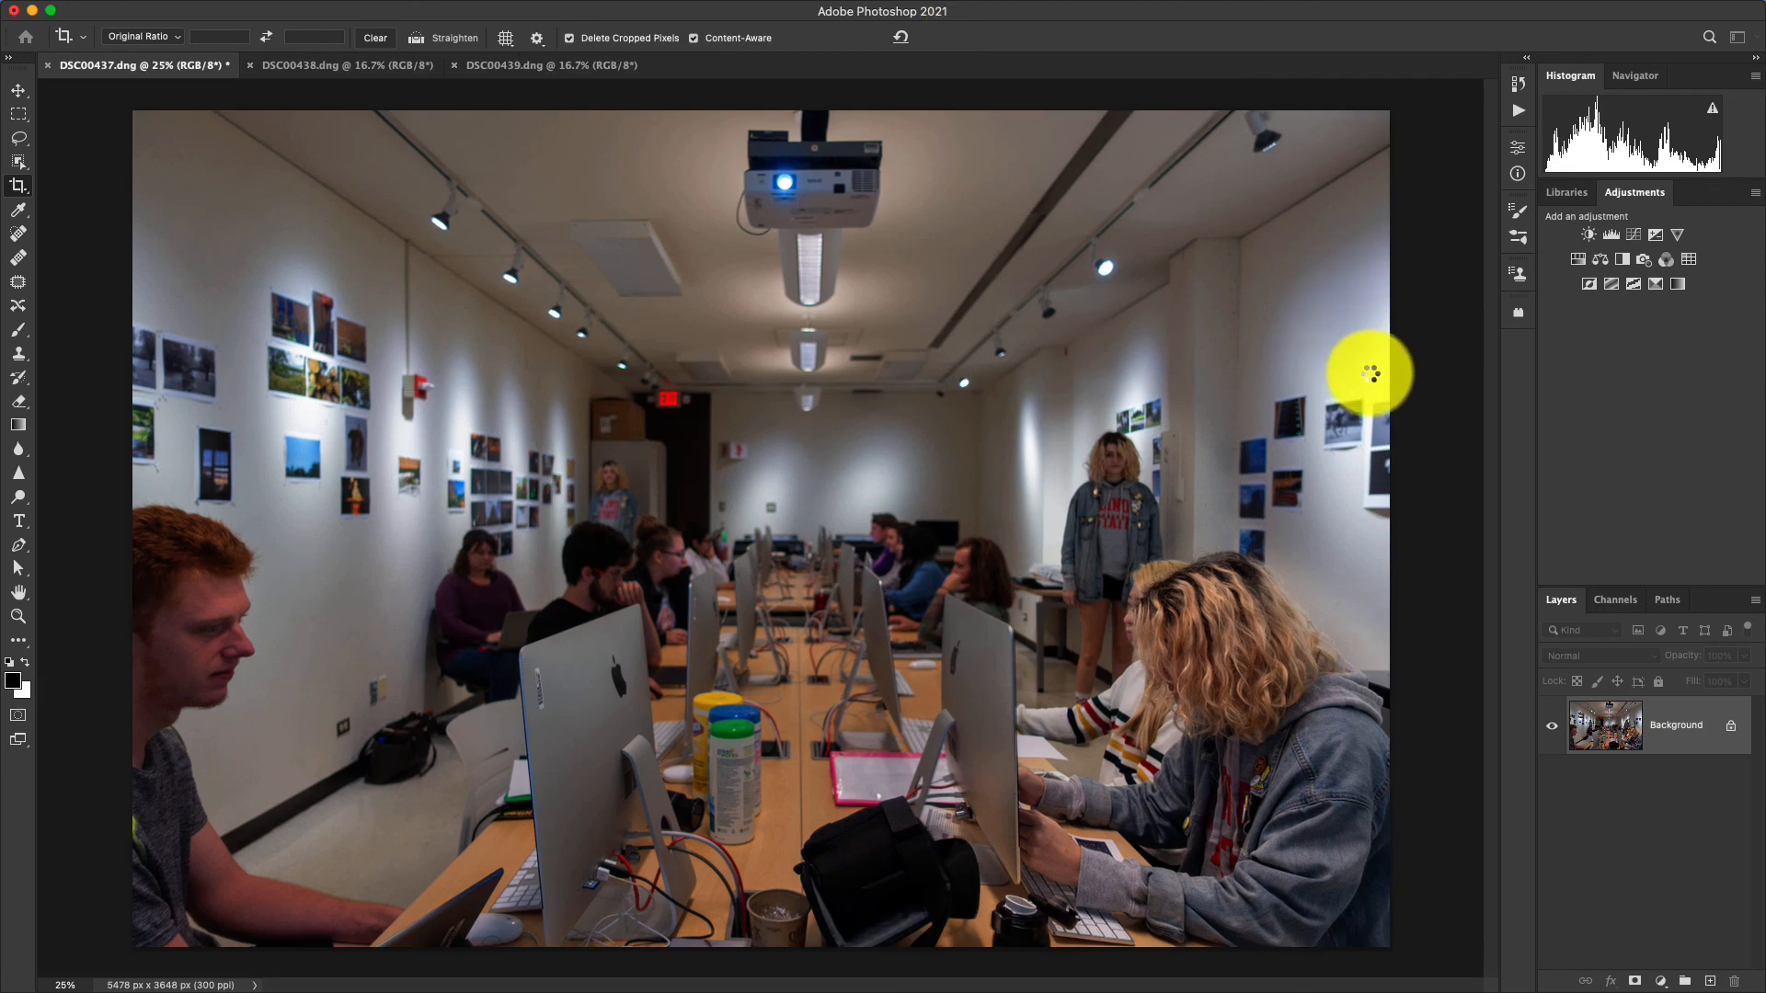